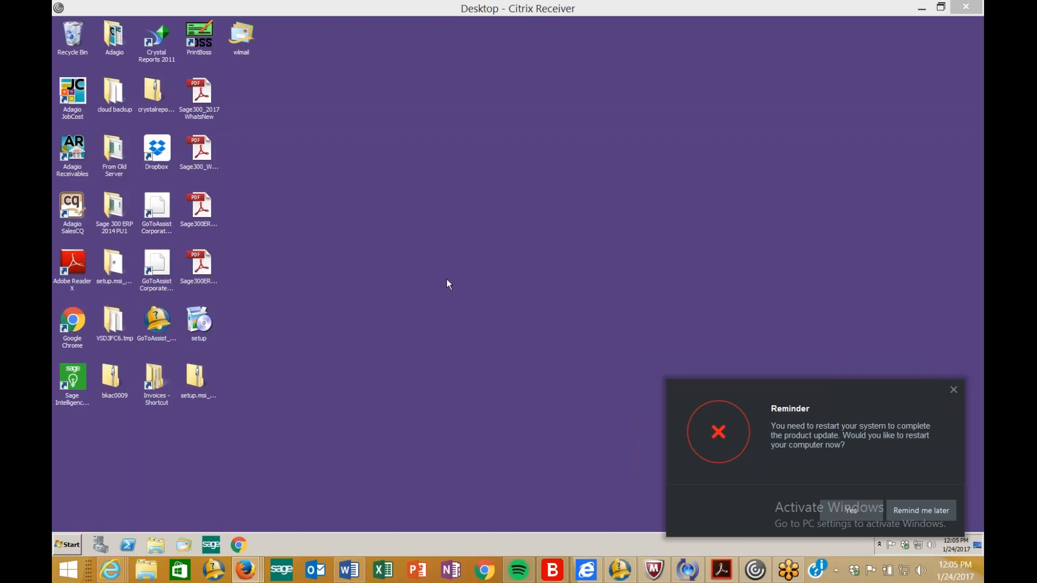
- Postpone the restart reminder and browse to the DataDict folder on the accpac (Y:) network drive in File Explorer
{"action": "left_click", "coordinate": [400, 265]}
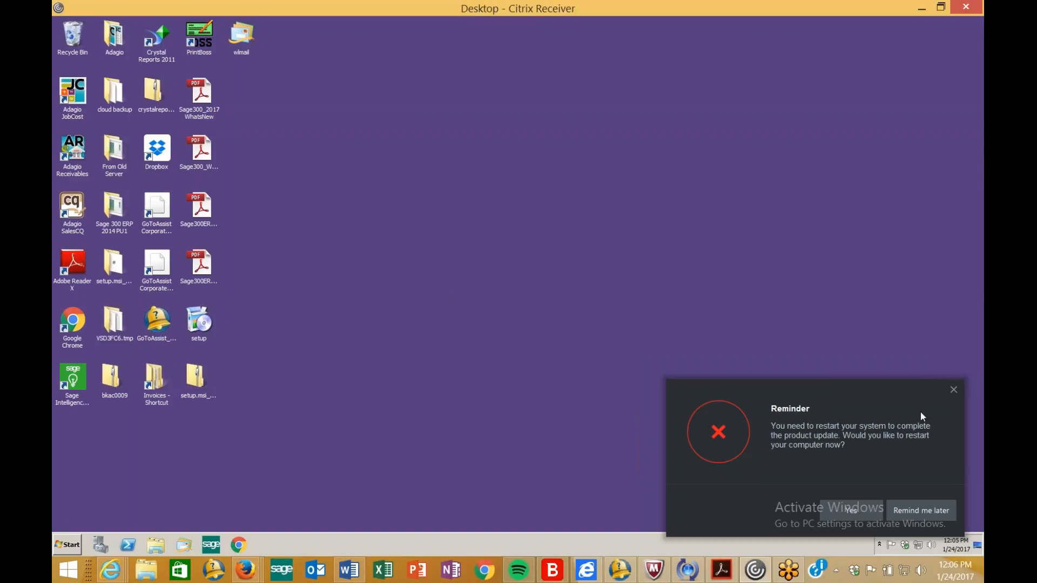
{"action": "left_click", "coordinate": [926, 515]}
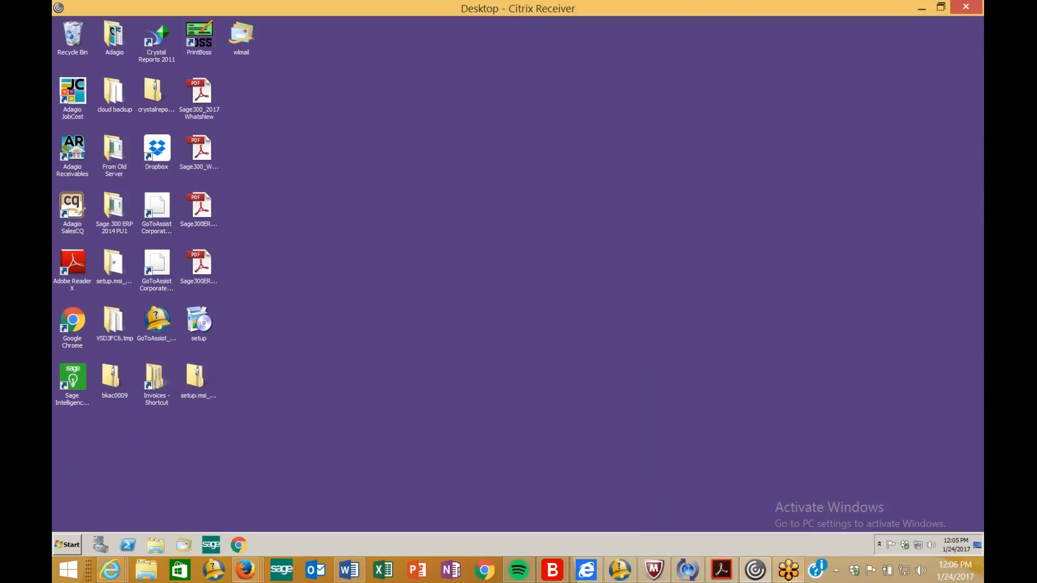
{"action": "left_click", "coordinate": [144, 571]}
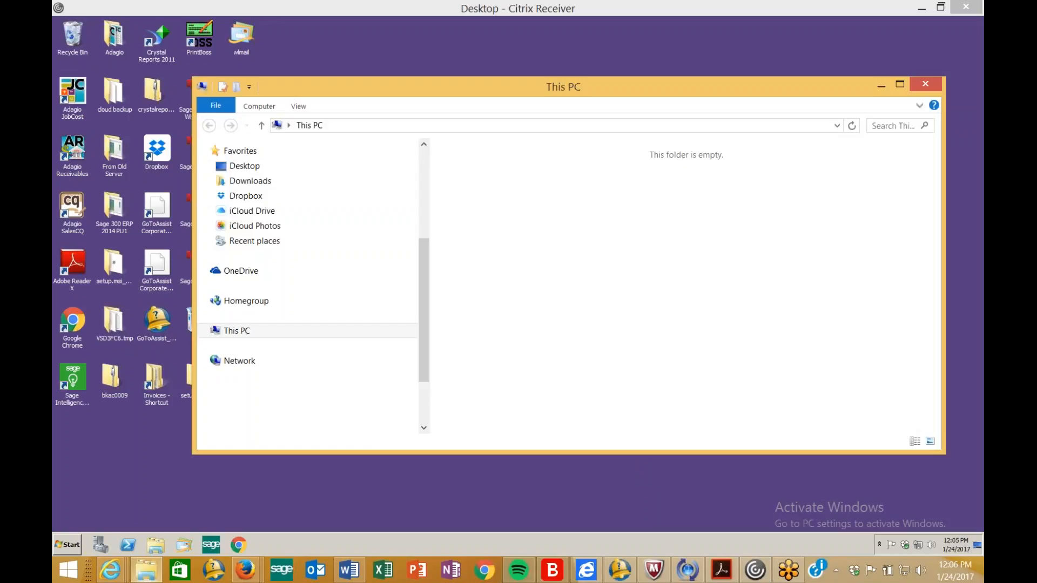
{"action": "left_click_drag", "start_coordinate": [423, 281], "coordinate": [419, 363]}
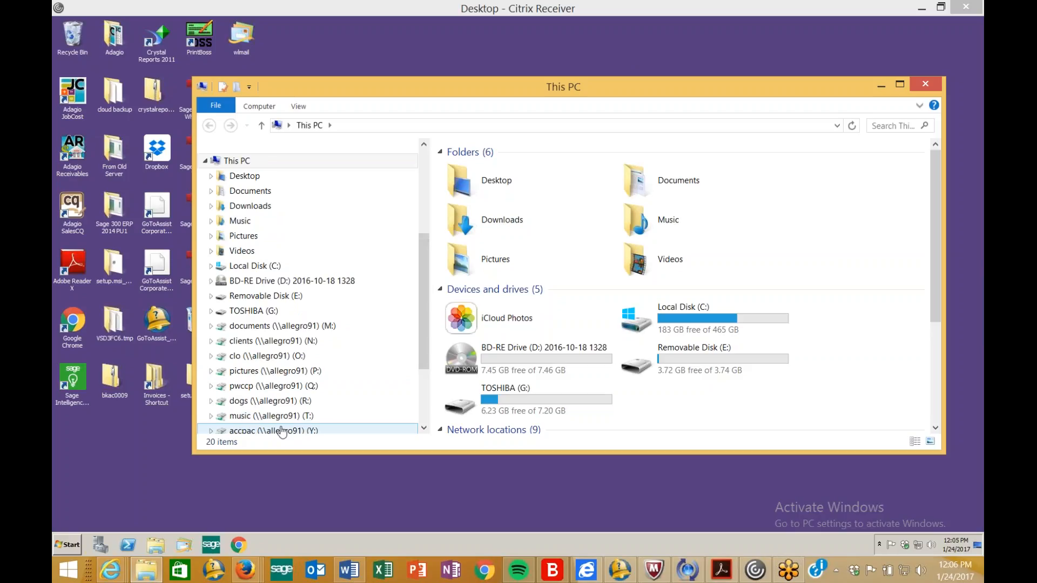
{"action": "left_click", "coordinate": [281, 430]}
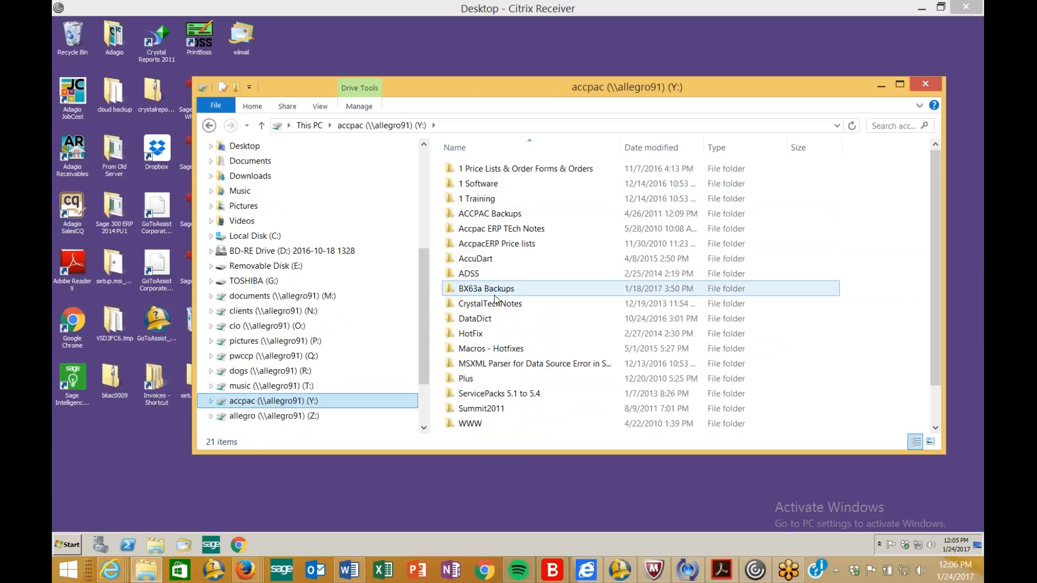
{"action": "double_click", "coordinate": [475, 318]}
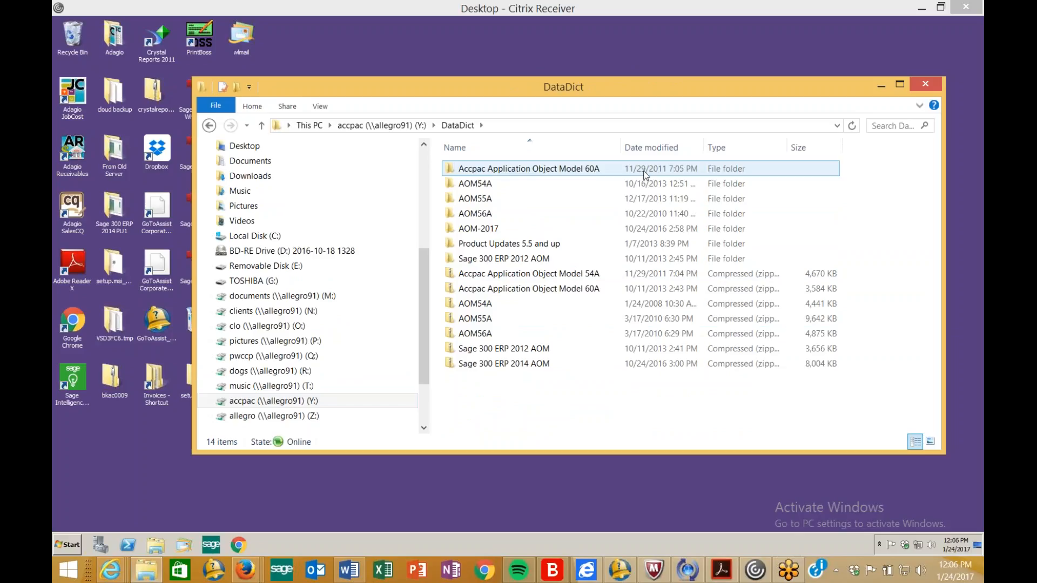
- Open the Sage 300 ERP 2017 Application Object Models page from the AOM-2017 folder and shift the browser window slightly upward
{"action": "double_click", "coordinate": [527, 234]}
{"action": "double_click", "coordinate": [513, 169]}
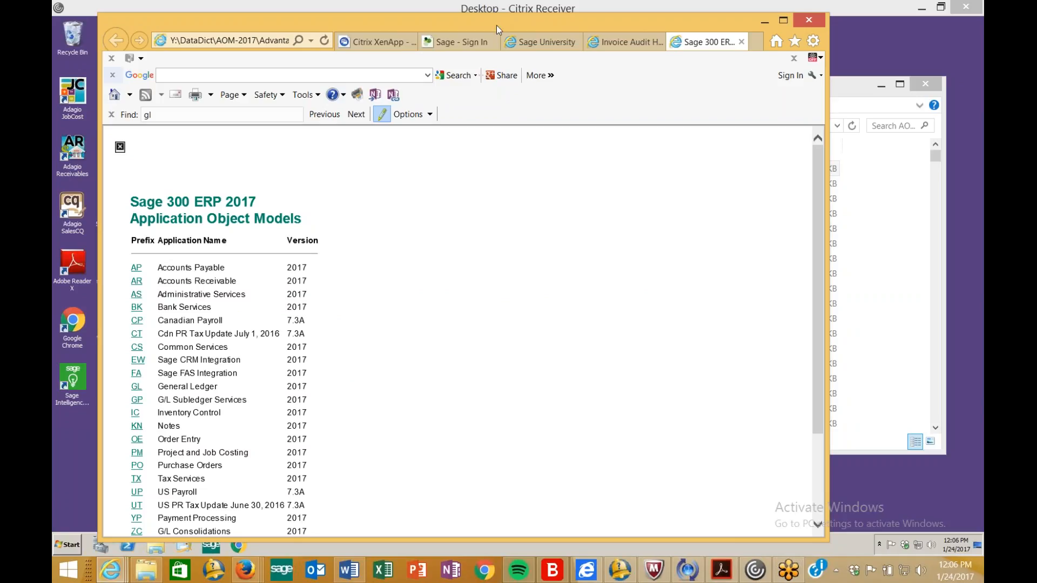
{"action": "mouse_move", "coordinate": [499, 24]}
{"action": "left_mouse_down"}
{"action": "mouse_move", "coordinate": [523, 11]}
{"action": "mouse_move", "coordinate": [495, 10]}
{"action": "left_mouse_up"}
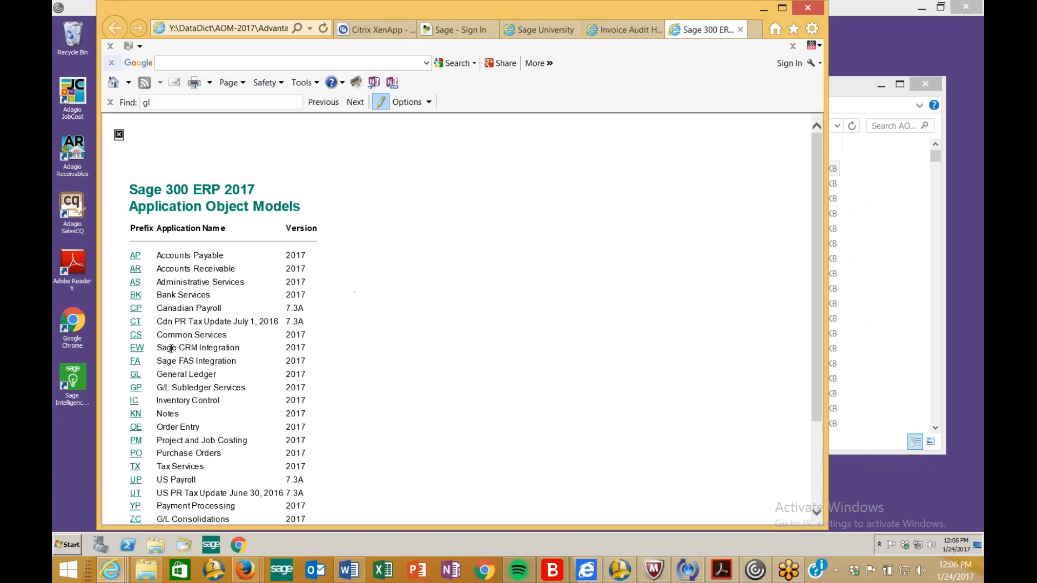
- Open the General Ledger application's table list and look through the journal and posting tables
{"action": "left_click", "coordinate": [135, 374]}
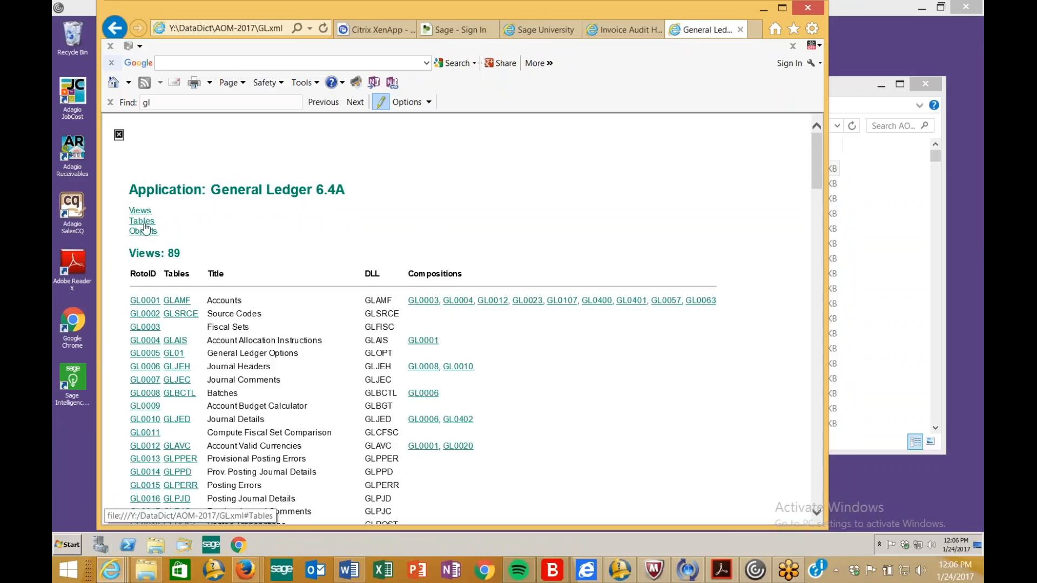
{"action": "left_click", "coordinate": [143, 222]}
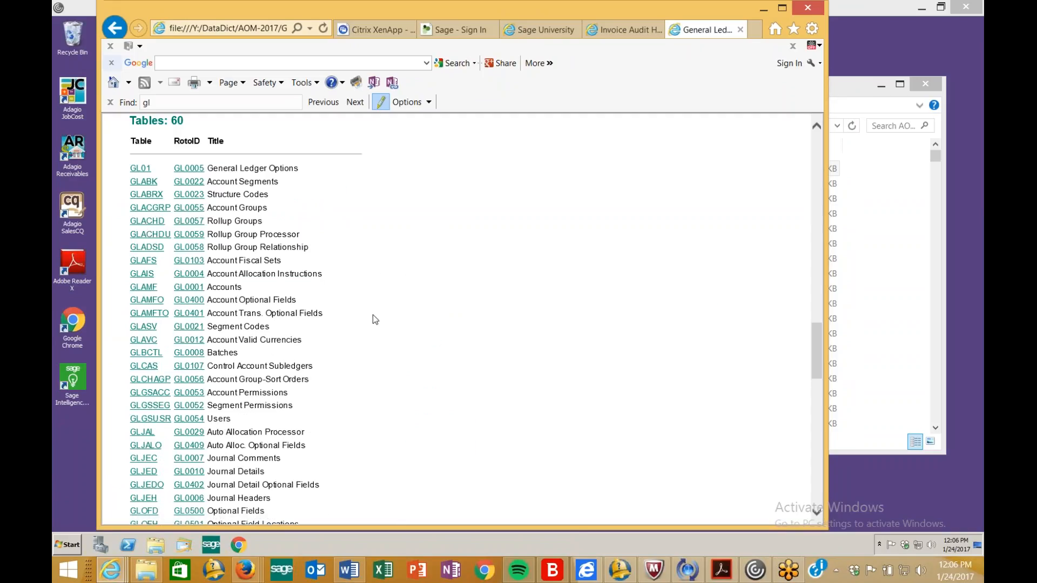
{"action": "scroll", "coordinate": [361, 367], "scroll_direction": "down", "scroll_amount": 2}
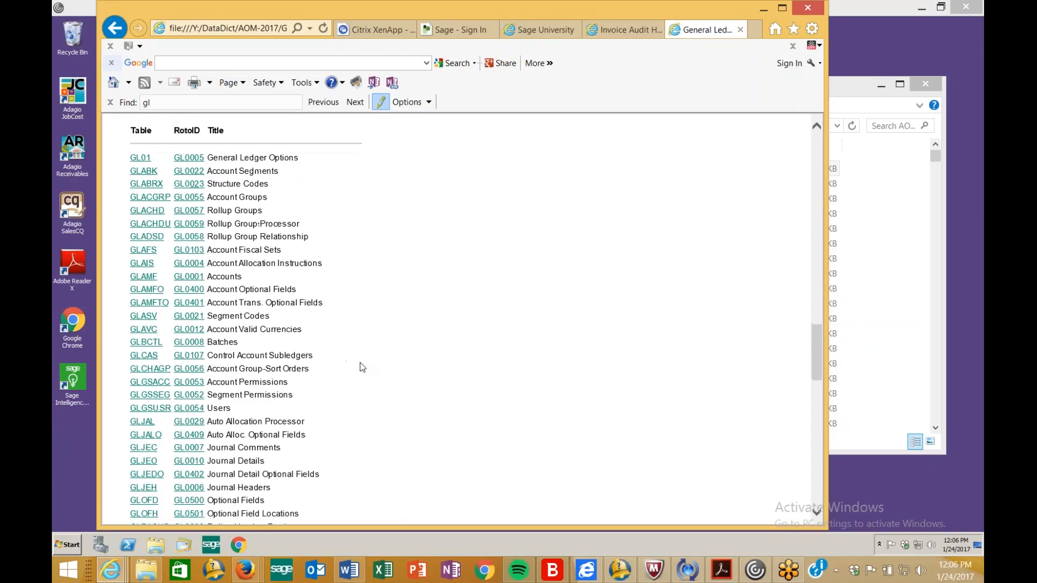
{"action": "scroll", "coordinate": [361, 367], "scroll_direction": "down", "scroll_amount": 1}
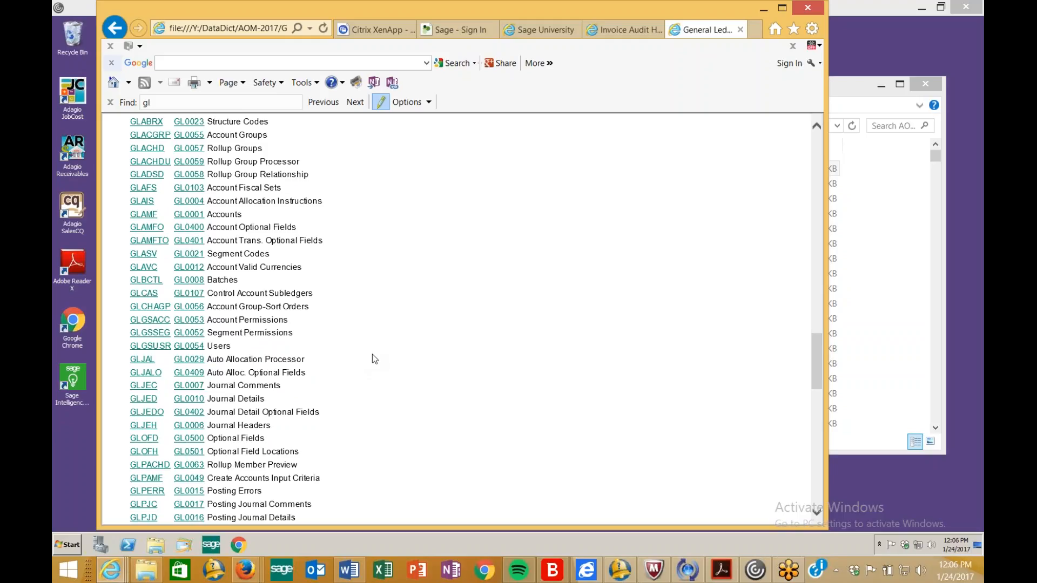
{"action": "scroll", "coordinate": [374, 359], "scroll_direction": "down", "scroll_amount": 2}
{"action": "scroll", "coordinate": [372, 354], "scroll_direction": "down", "scroll_amount": 5}
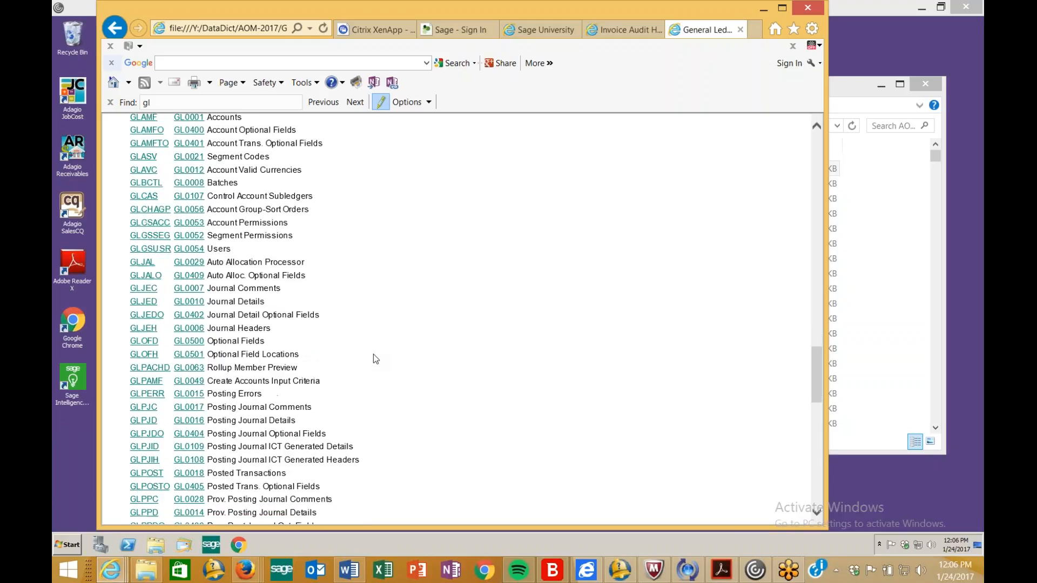
{"action": "scroll", "coordinate": [374, 356], "scroll_direction": "down", "scroll_amount": 5}
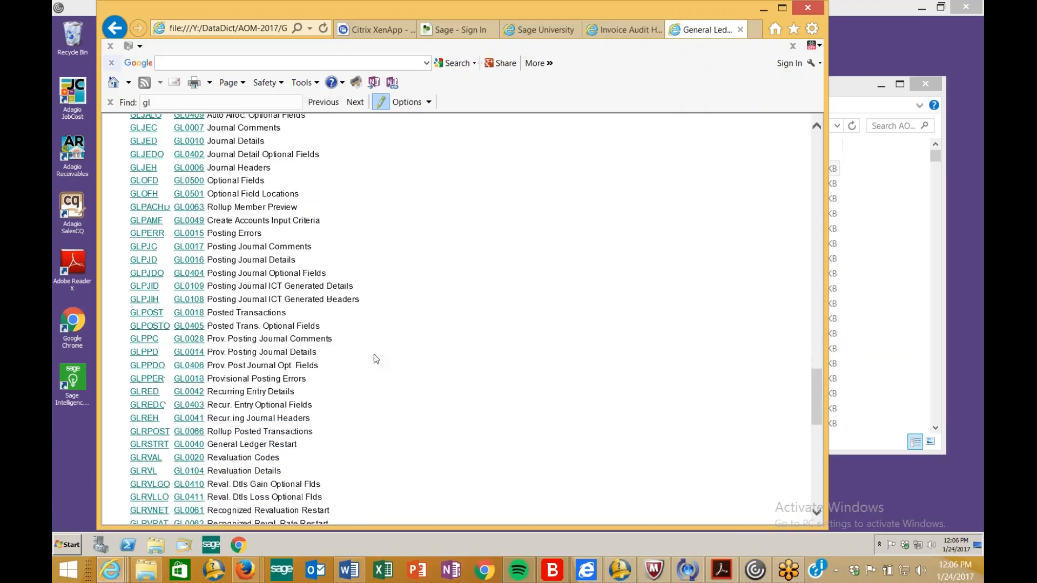
{"action": "scroll", "coordinate": [374, 354], "scroll_direction": "up", "scroll_amount": 7}
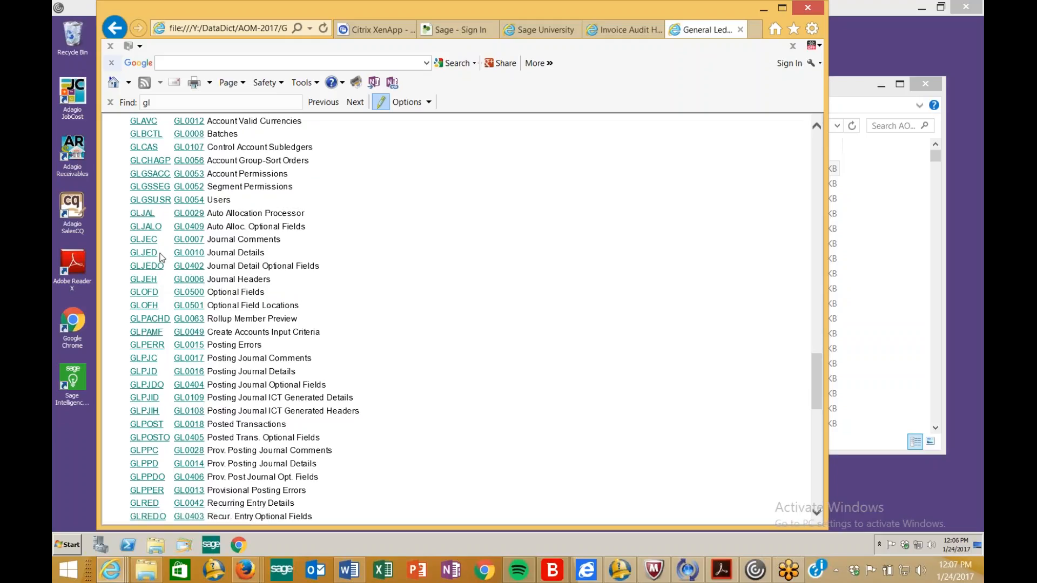
- Open the Journal Headers table (GLJEH) and review its key and field definitions
{"action": "left_click", "coordinate": [154, 290]}
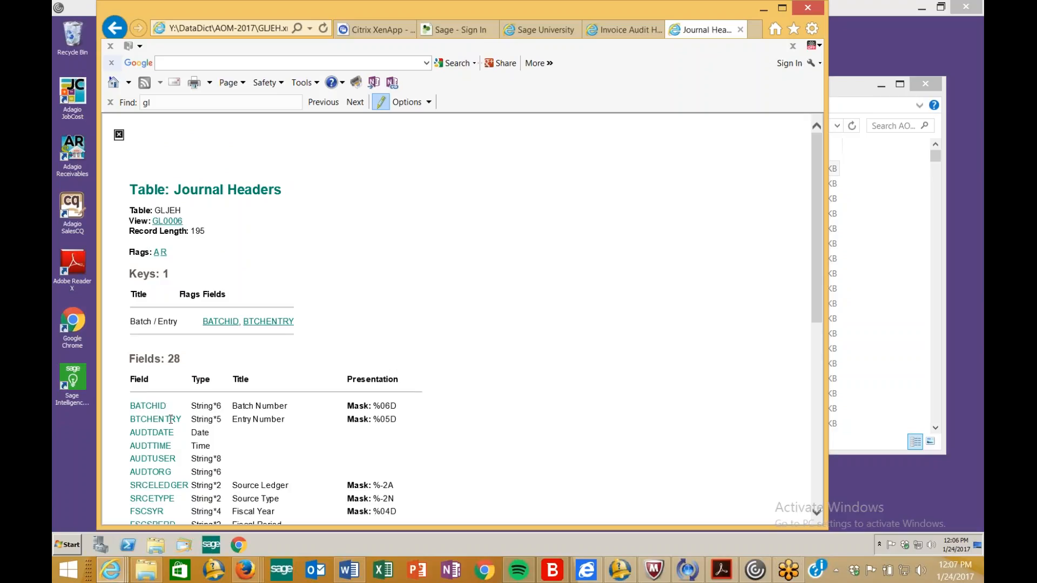
{"action": "scroll", "coordinate": [170, 420], "scroll_direction": "down", "scroll_amount": 2}
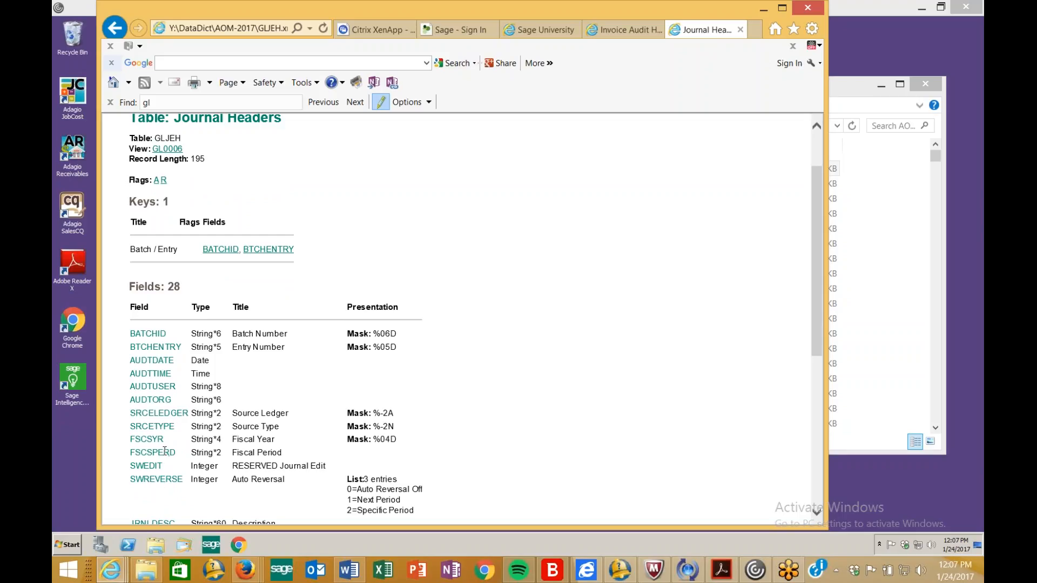
{"action": "scroll", "coordinate": [165, 451], "scroll_direction": "down", "scroll_amount": 4}
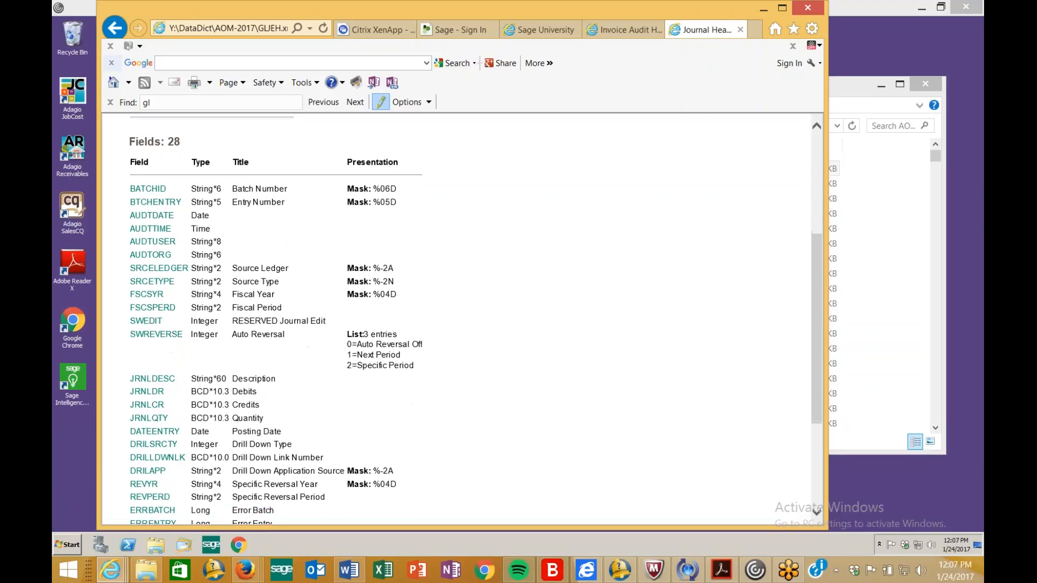
{"action": "scroll", "coordinate": [174, 454], "scroll_direction": "down", "scroll_amount": 3}
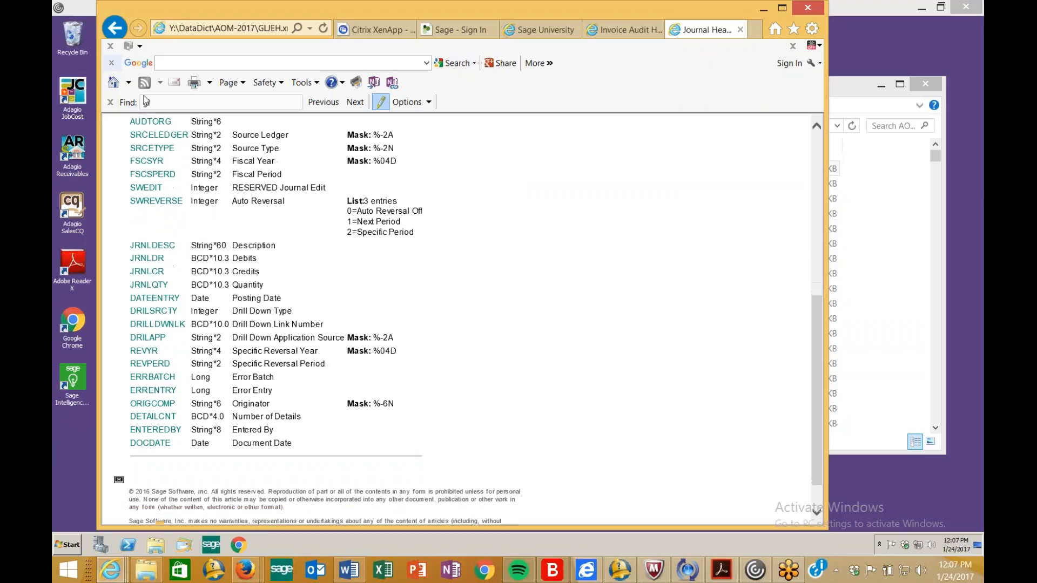
- Go back to the General Ledger table list, open the Journal Details table (GLJED) and review its fields
{"action": "left_click", "coordinate": [115, 34]}
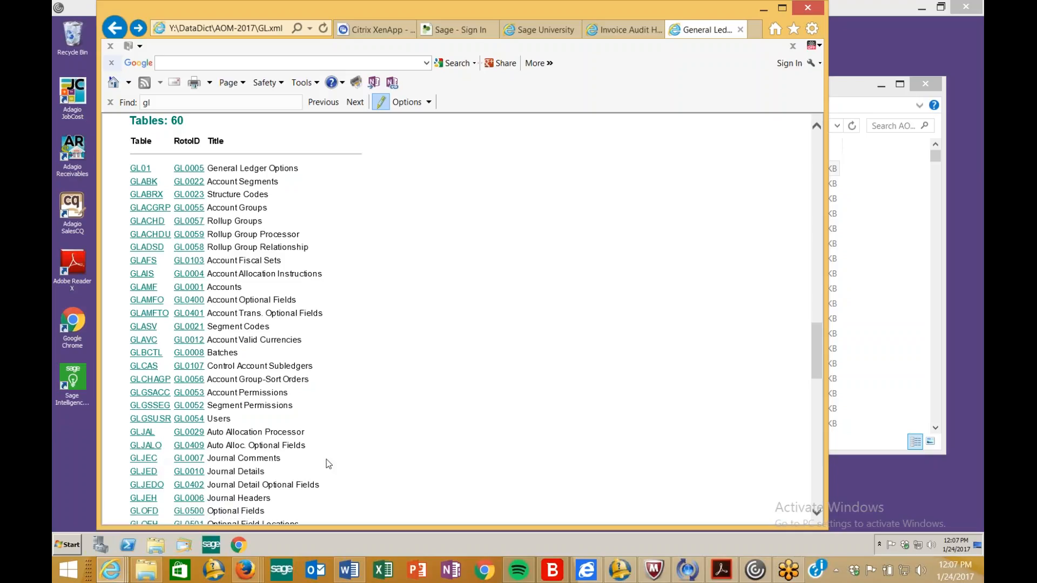
{"action": "left_click", "coordinate": [144, 473]}
{"action": "scroll", "coordinate": [402, 444], "scroll_direction": "down", "scroll_amount": 1}
{"action": "scroll", "coordinate": [348, 406], "scroll_direction": "down", "scroll_amount": 2}
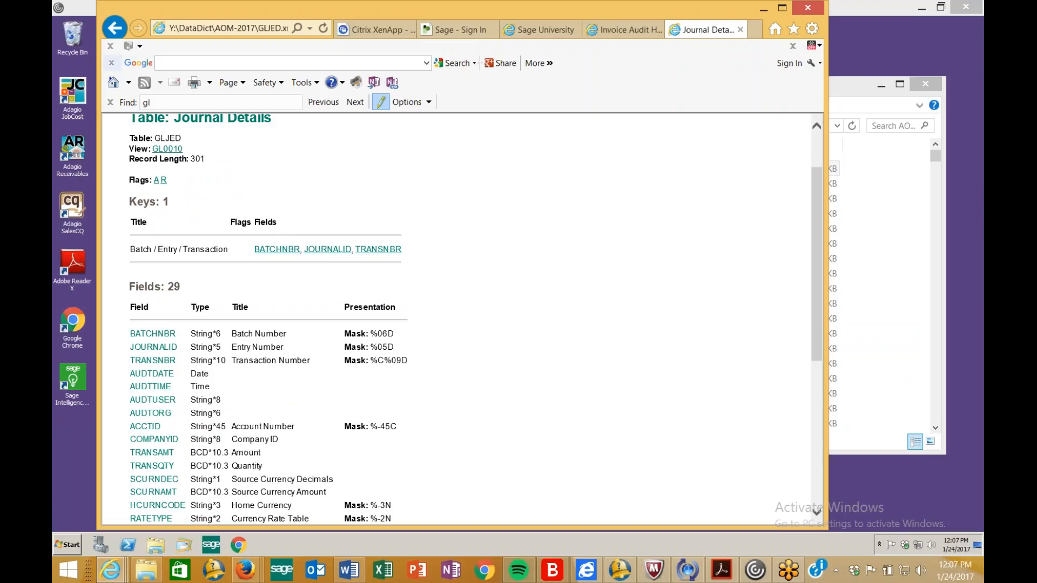
{"action": "scroll", "coordinate": [312, 427], "scroll_direction": "down", "scroll_amount": 3}
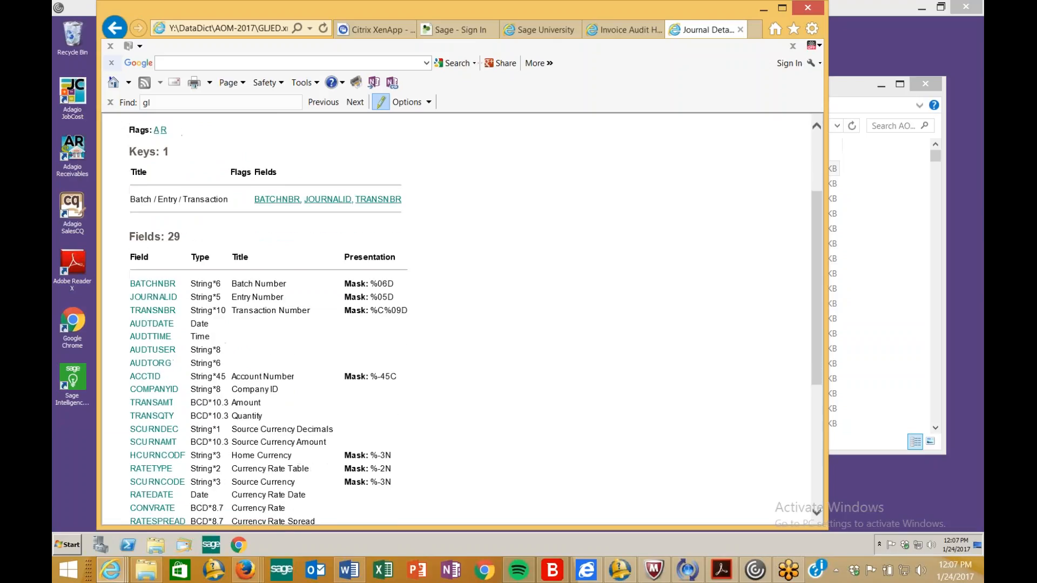
{"action": "scroll", "coordinate": [312, 424], "scroll_direction": "down", "scroll_amount": 5}
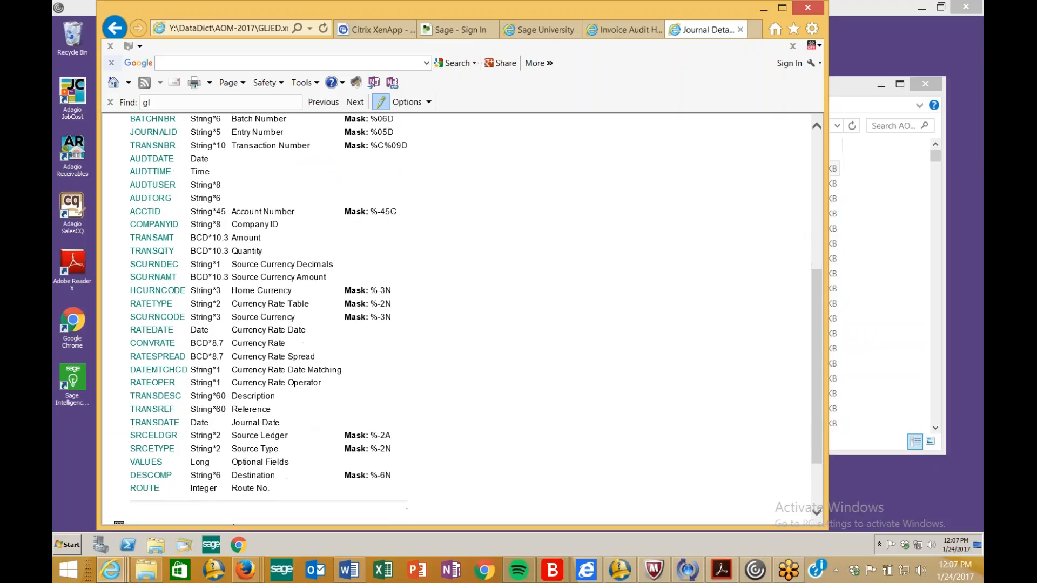
- Switch to Sage 300 and open the SAMINC company
{"action": "left_click", "coordinate": [210, 544]}
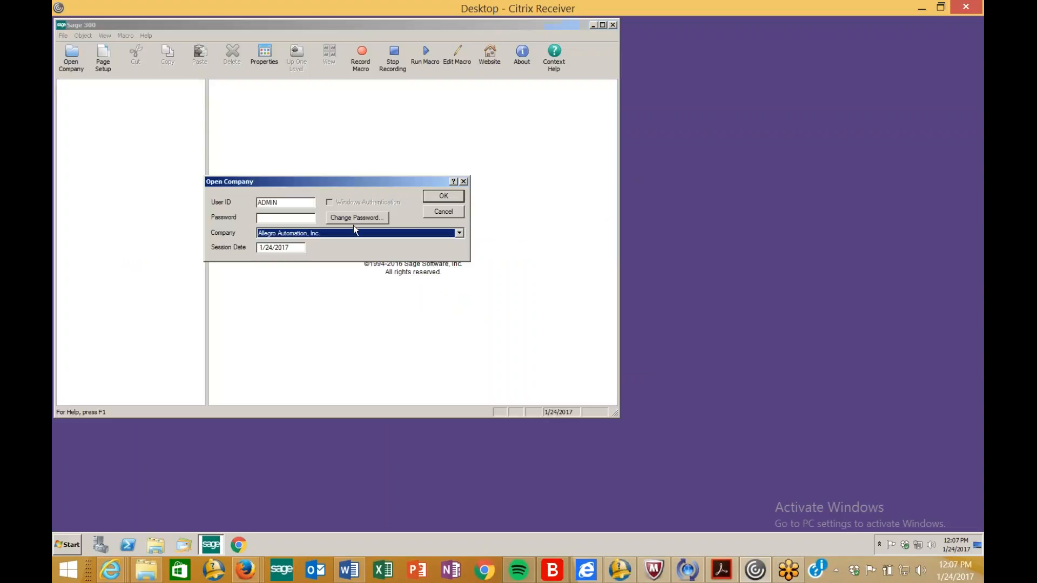
{"action": "left_click", "coordinate": [301, 233]}
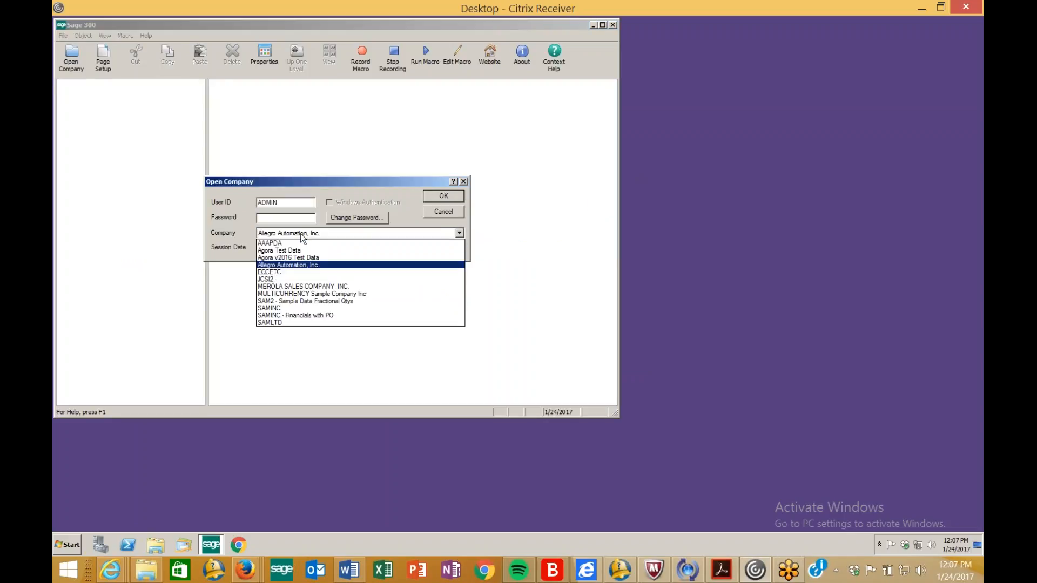
{"action": "left_click", "coordinate": [293, 308]}
{"action": "left_click", "coordinate": [435, 197]}
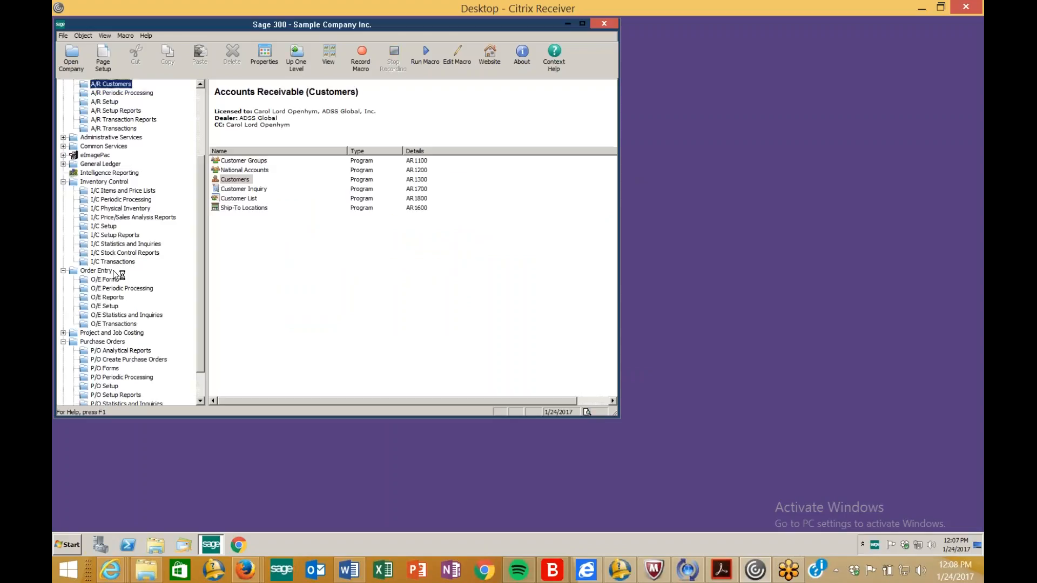
- Open the G/L Batch List from the General Ledger transactions and bring up batch 000213 in G/L Journal Entry
{"action": "double_click", "coordinate": [114, 165]}
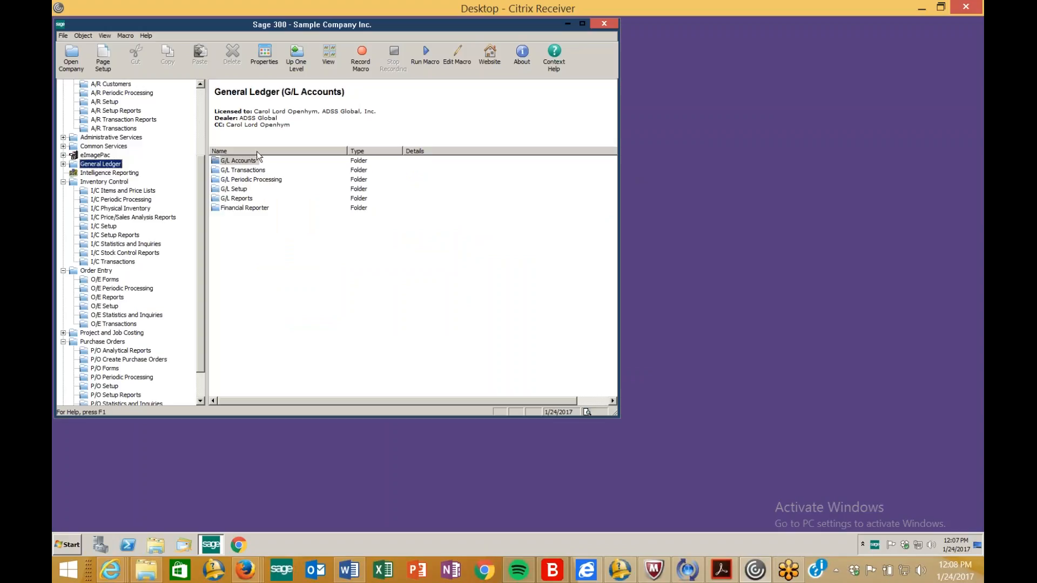
{"action": "double_click", "coordinate": [246, 170]}
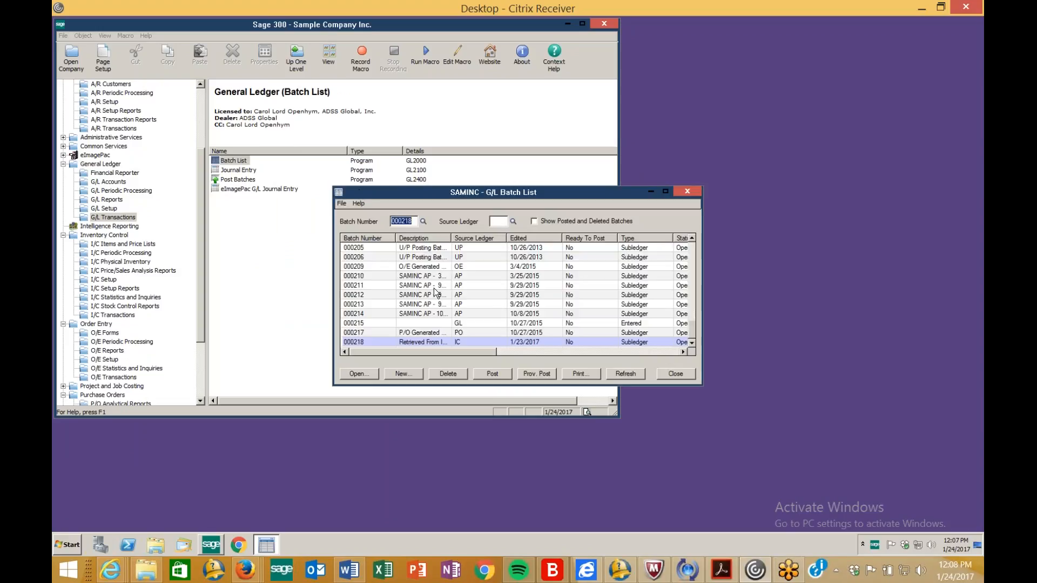
{"action": "left_click", "coordinate": [442, 304]}
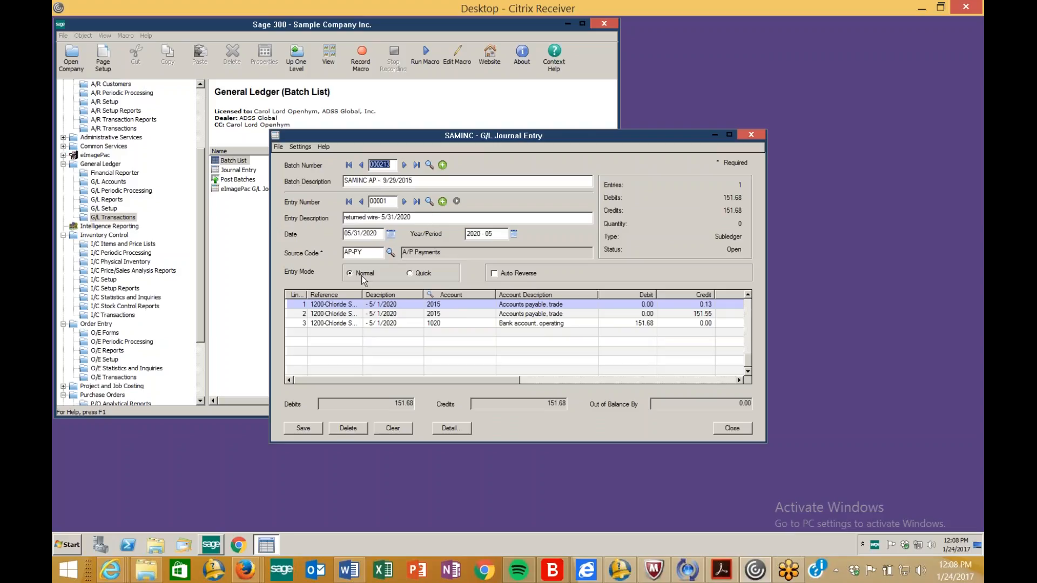
- Inspect the journal entry's source code and the first detail line's reference and account
{"action": "left_click", "coordinate": [362, 253]}
{"action": "left_click", "coordinate": [344, 305]}
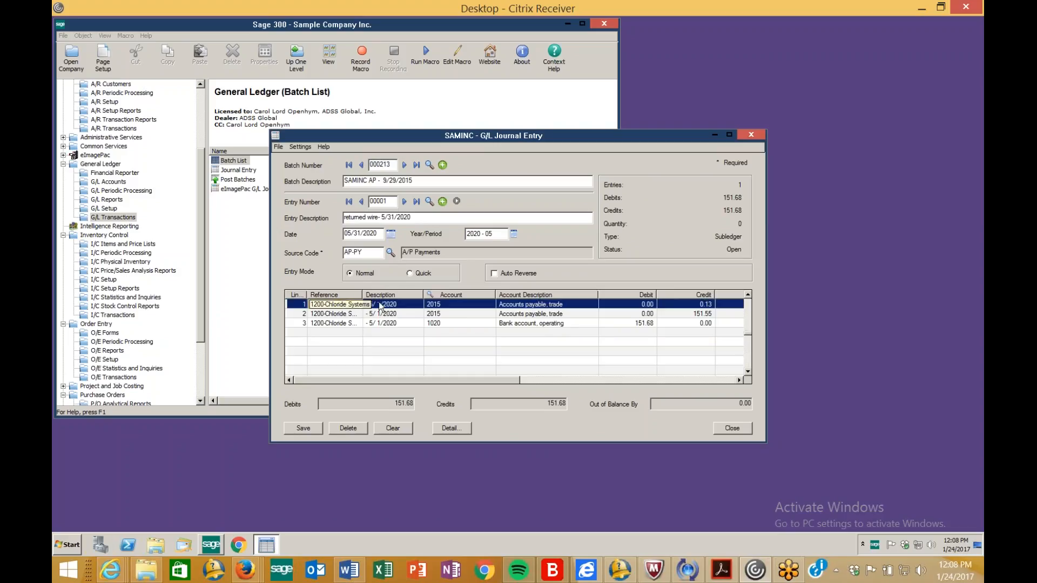
{"action": "left_click", "coordinate": [455, 304]}
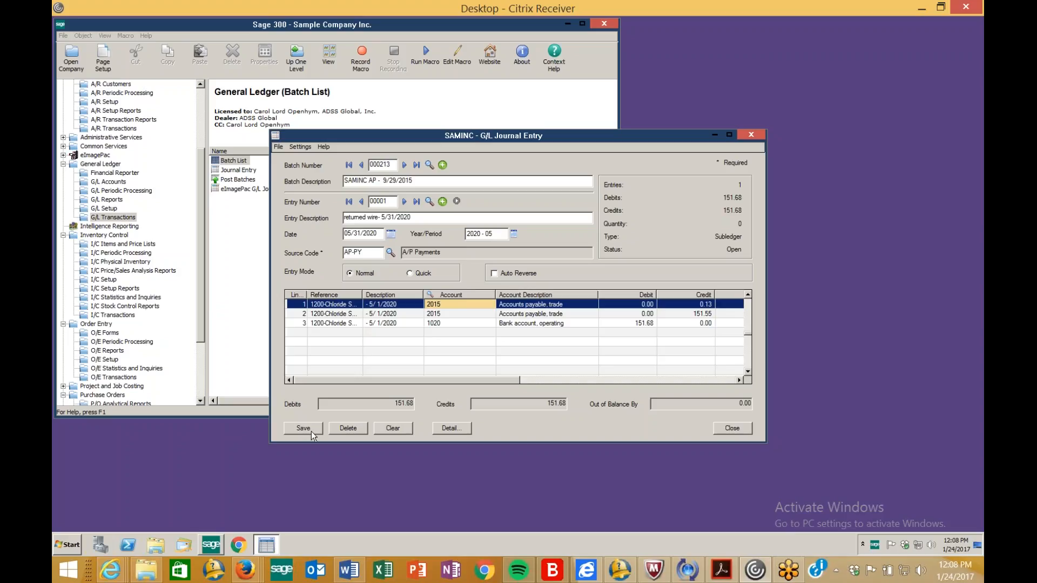
- Switch to Internet Explorer and view the Invoice Audit Headers table definition from its heading
{"action": "mouse_move", "coordinate": [207, 553]}
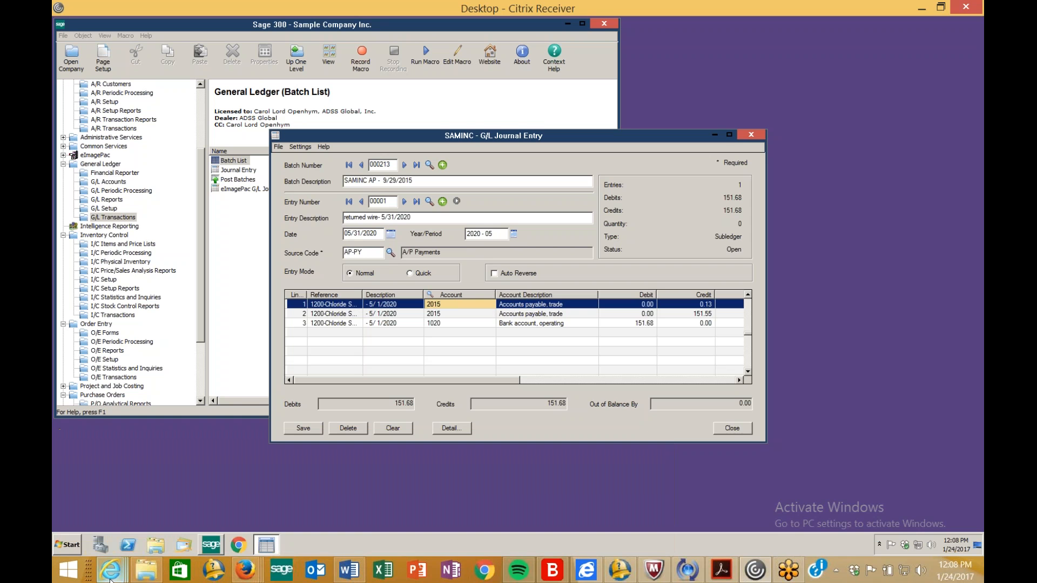
{"action": "mouse_move", "coordinate": [110, 577]}
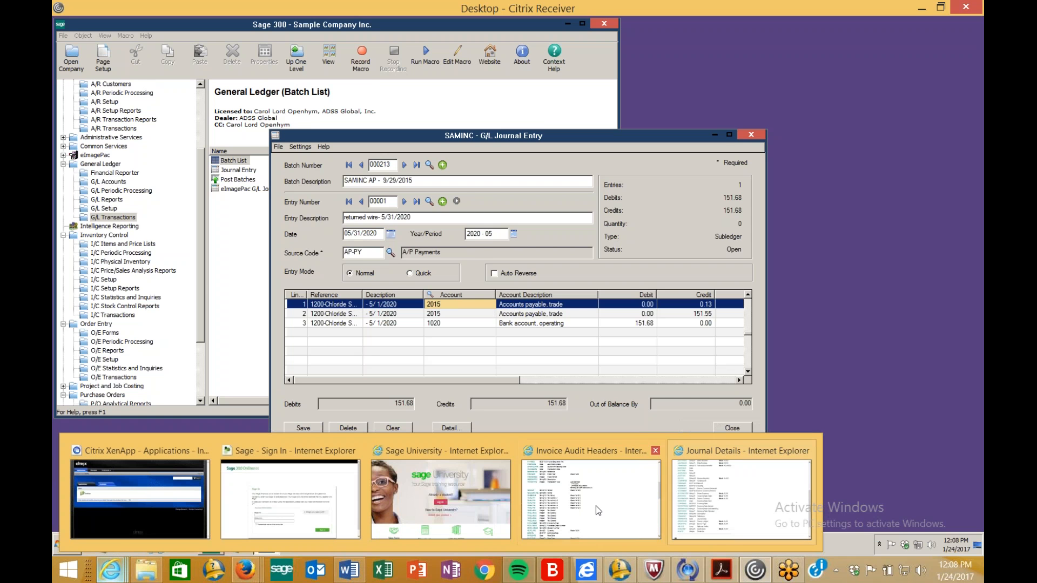
{"action": "left_click", "coordinate": [595, 506]}
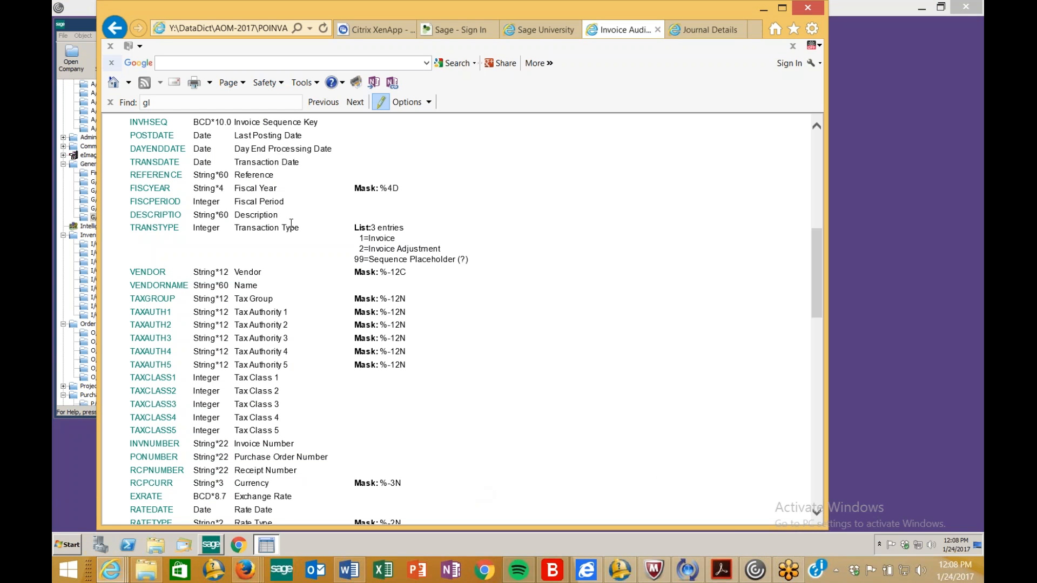
{"action": "scroll", "coordinate": [291, 223], "scroll_direction": "up", "scroll_amount": 5}
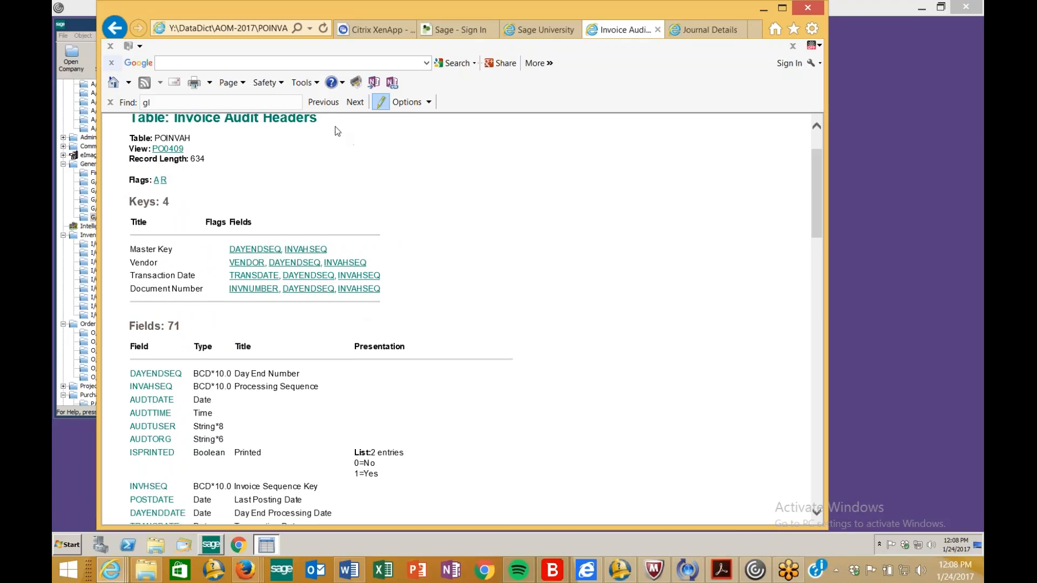
- Switch to the Journal Details table definition and view it from its heading
{"action": "scroll", "coordinate": [333, 134], "scroll_direction": "up", "scroll_amount": 2}
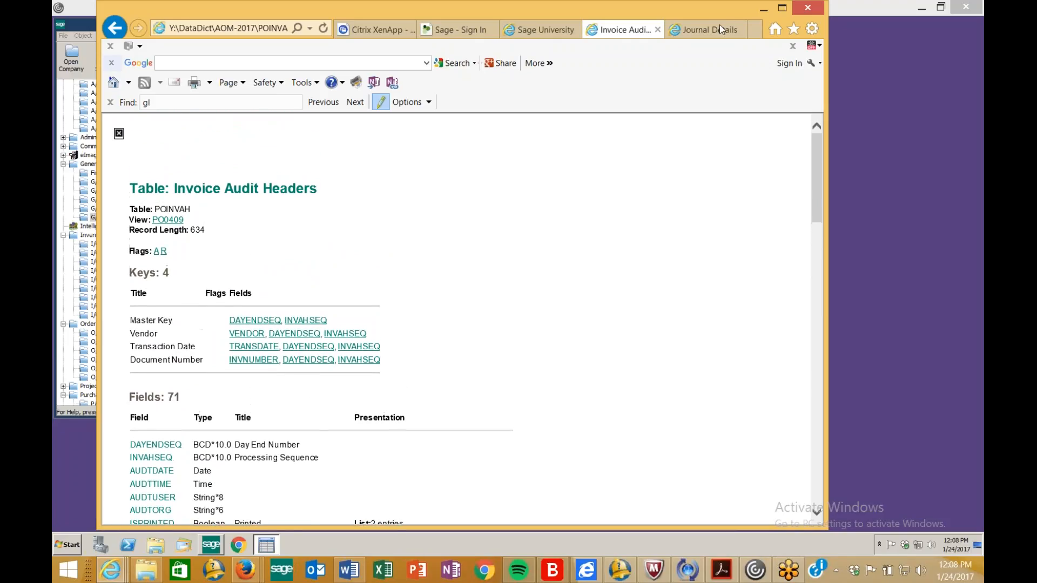
{"action": "left_click", "coordinate": [676, 31]}
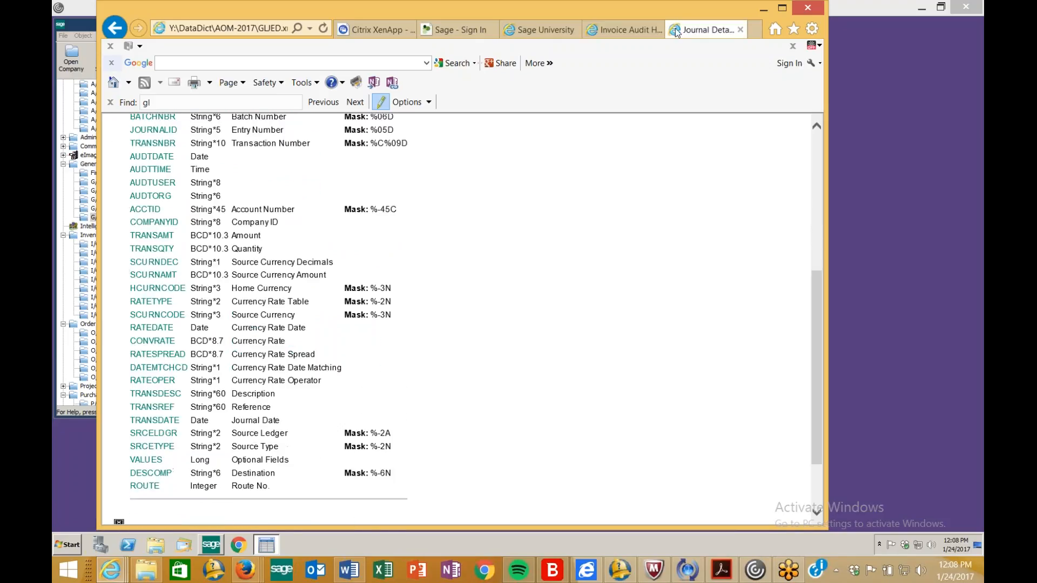
{"action": "scroll", "coordinate": [390, 231], "scroll_direction": "up", "scroll_amount": 5}
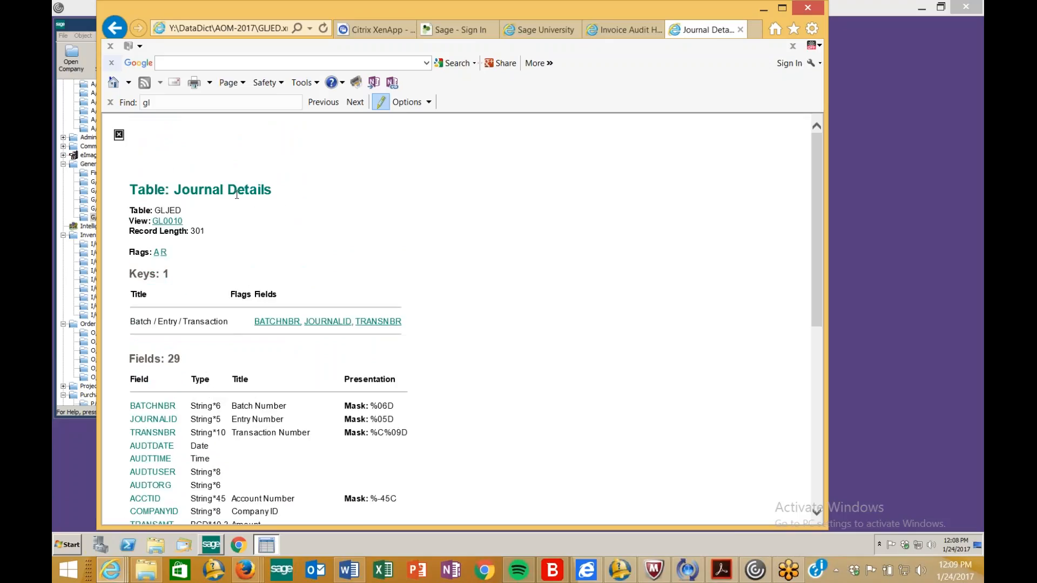
- Return to the General Ledger 6.4A application page and bring up its list of tables
{"action": "left_click", "coordinate": [120, 29]}
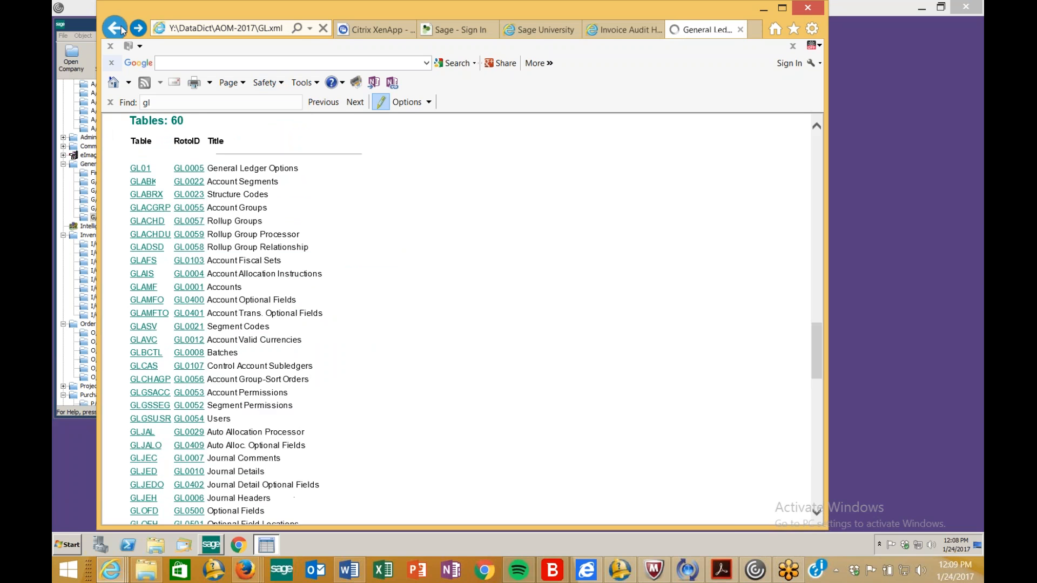
{"action": "scroll", "coordinate": [287, 325], "scroll_direction": "up", "scroll_amount": 3}
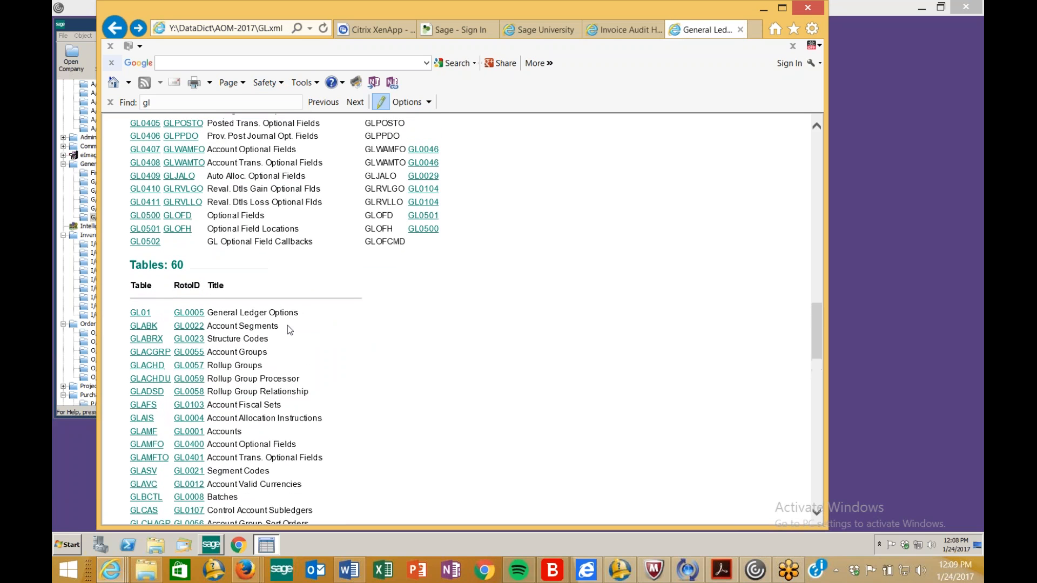
{"action": "scroll", "coordinate": [287, 325], "scroll_direction": "up", "scroll_amount": 10}
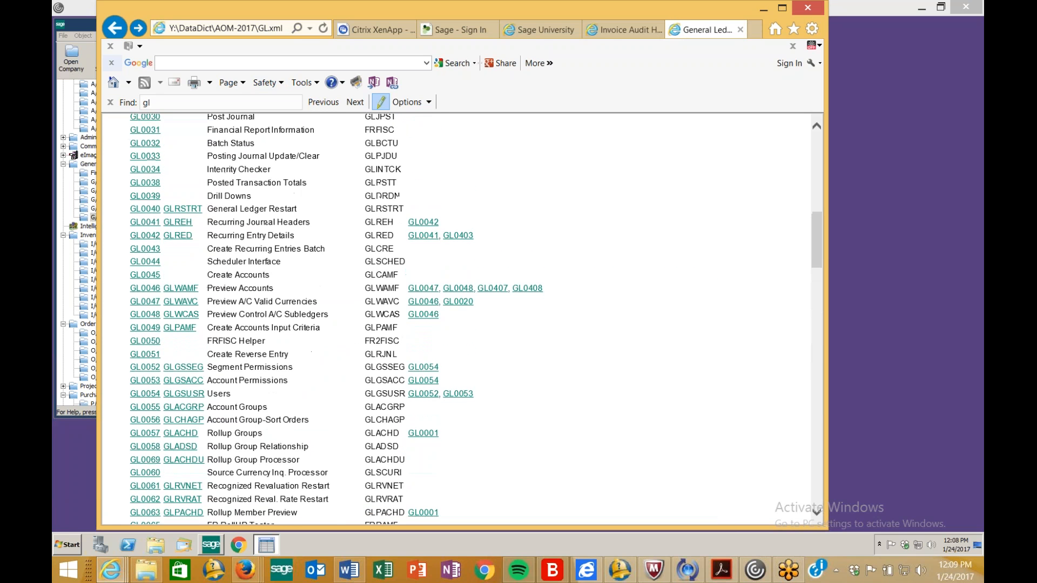
{"action": "scroll", "coordinate": [163, 227], "scroll_direction": "up", "scroll_amount": 8}
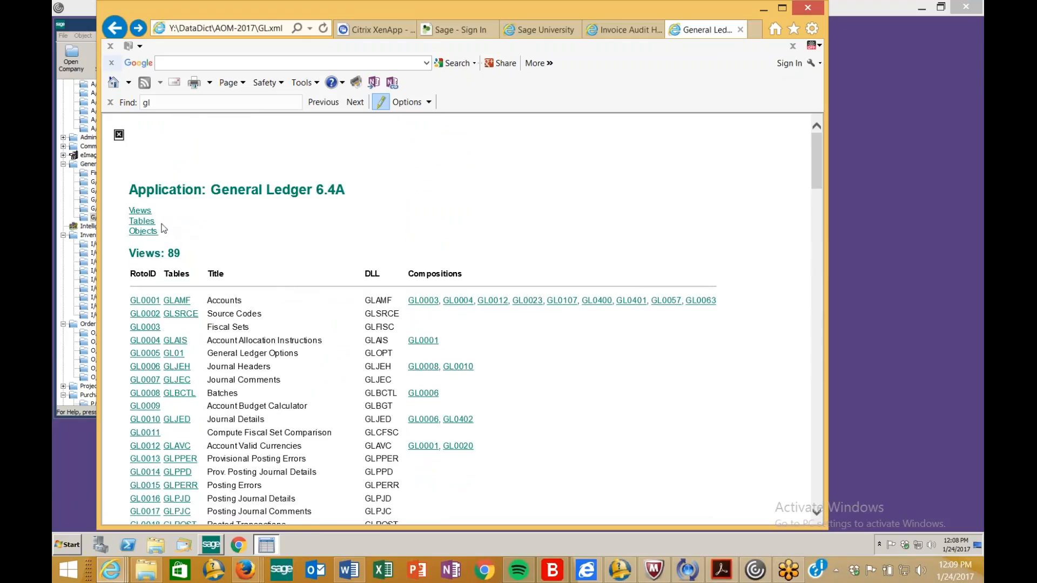
{"action": "left_click", "coordinate": [143, 221]}
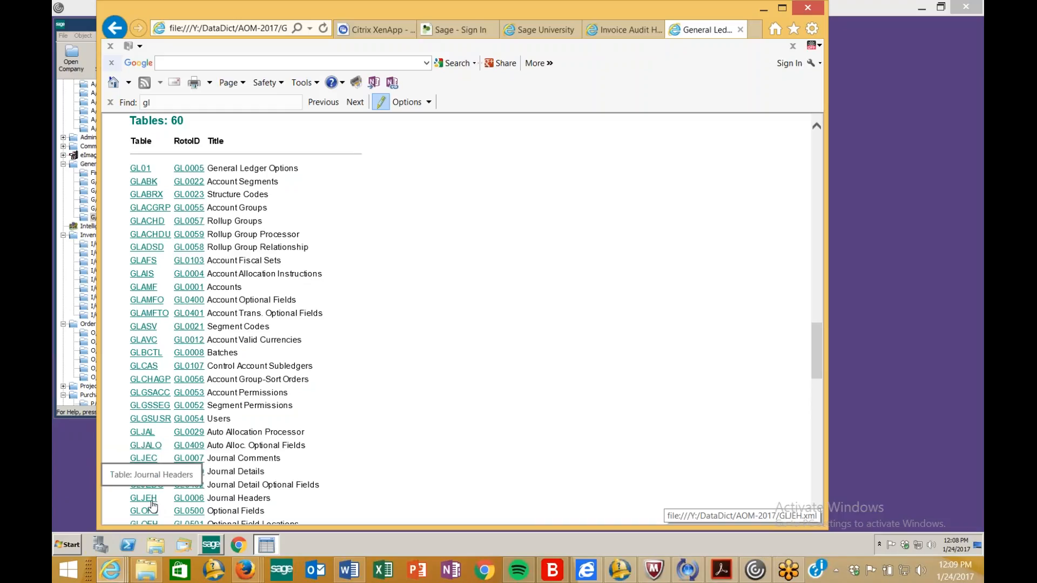
- Return to Sage 300, close the G/L Journal Entry, and minimize the Batch List and main windows to reveal the desktop
{"action": "left_click", "coordinate": [76, 481]}
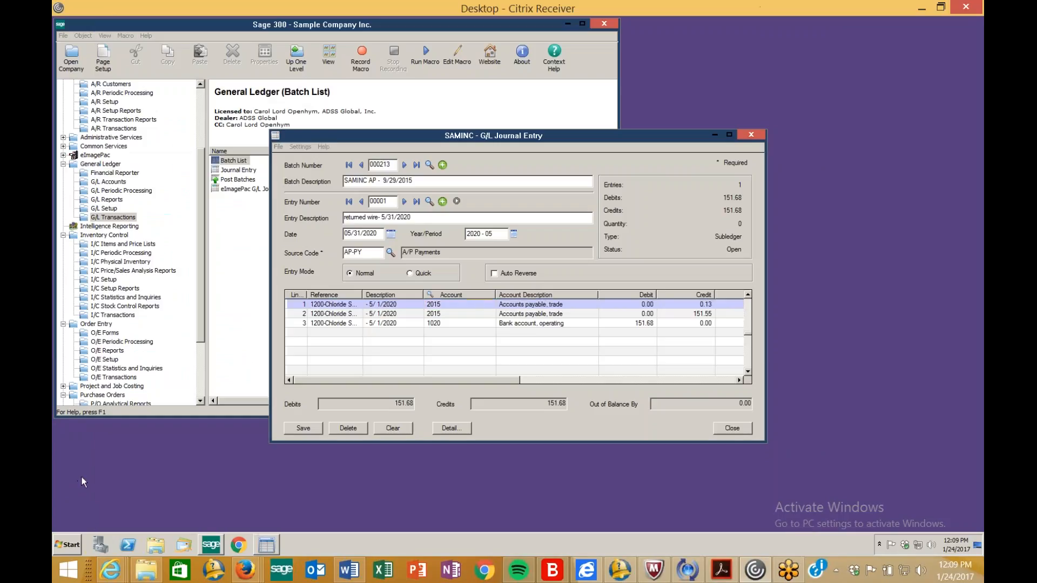
{"action": "left_click", "coordinate": [734, 430]}
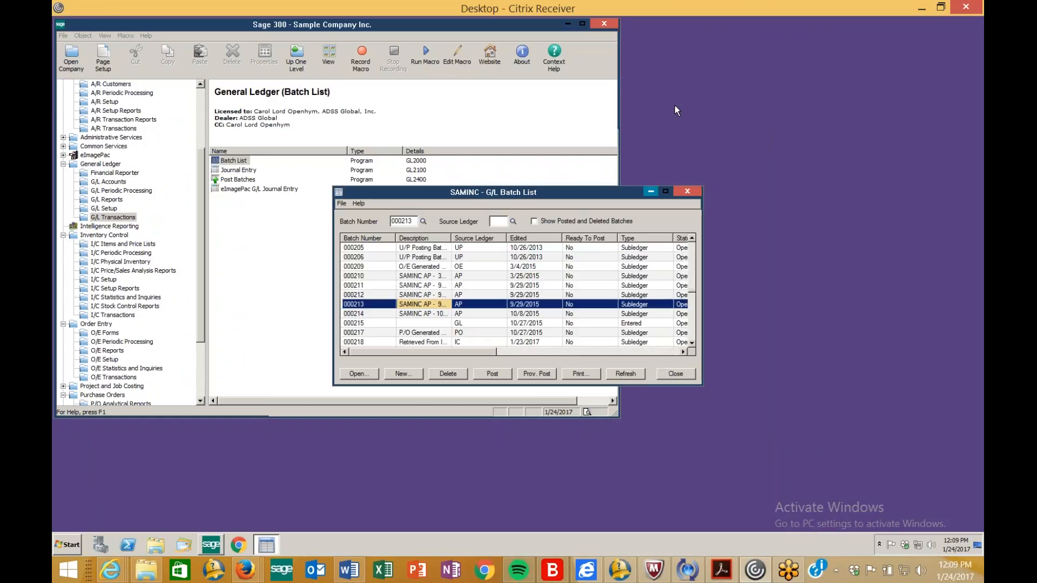
{"action": "left_click", "coordinate": [651, 192]}
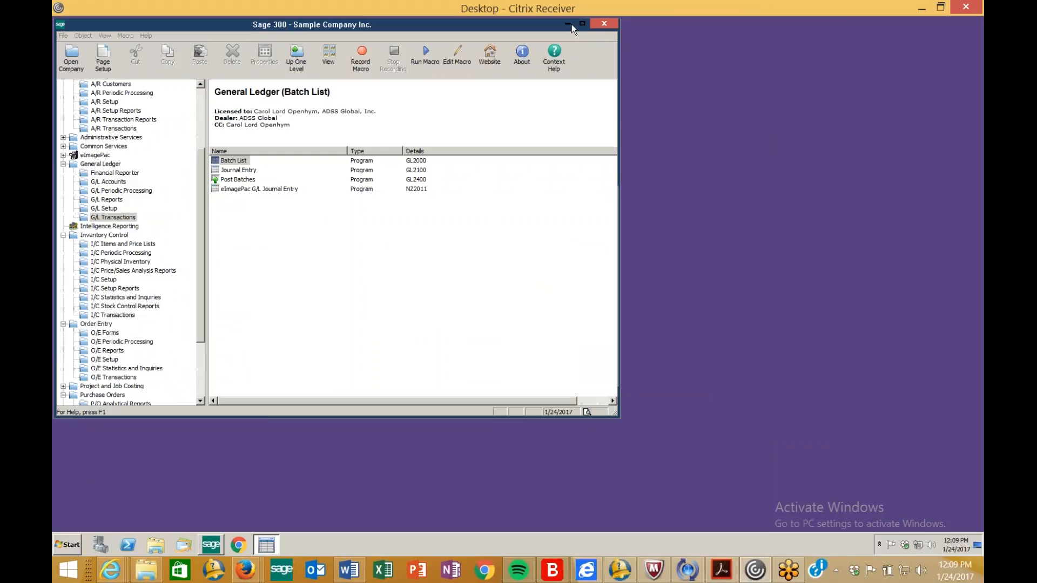
{"action": "left_click", "coordinate": [567, 24]}
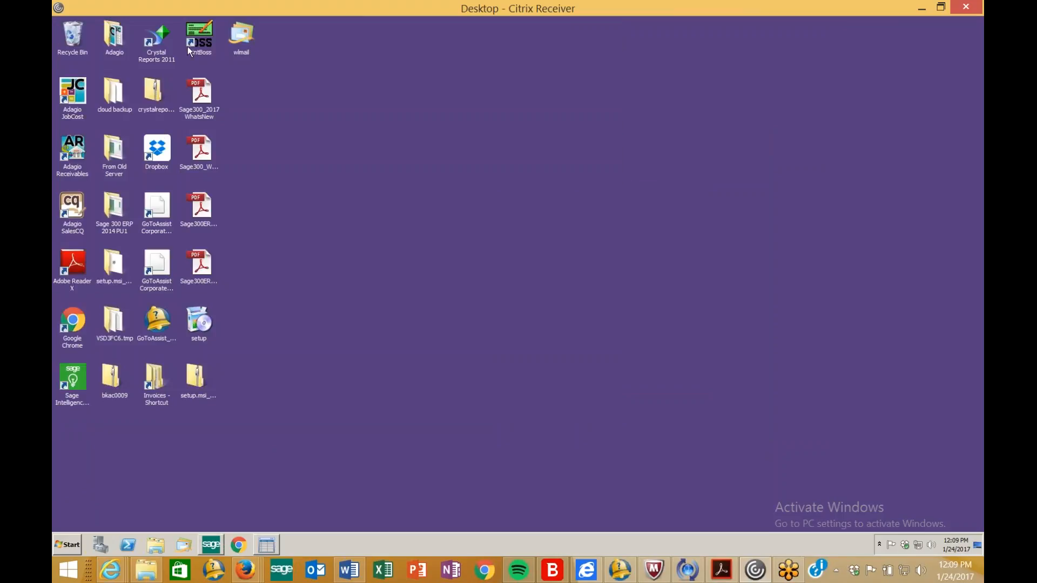
- Launch Crystal Reports 2011 from the desktop and start a new report with the Report wizard
{"action": "left_click", "coordinate": [157, 54]}
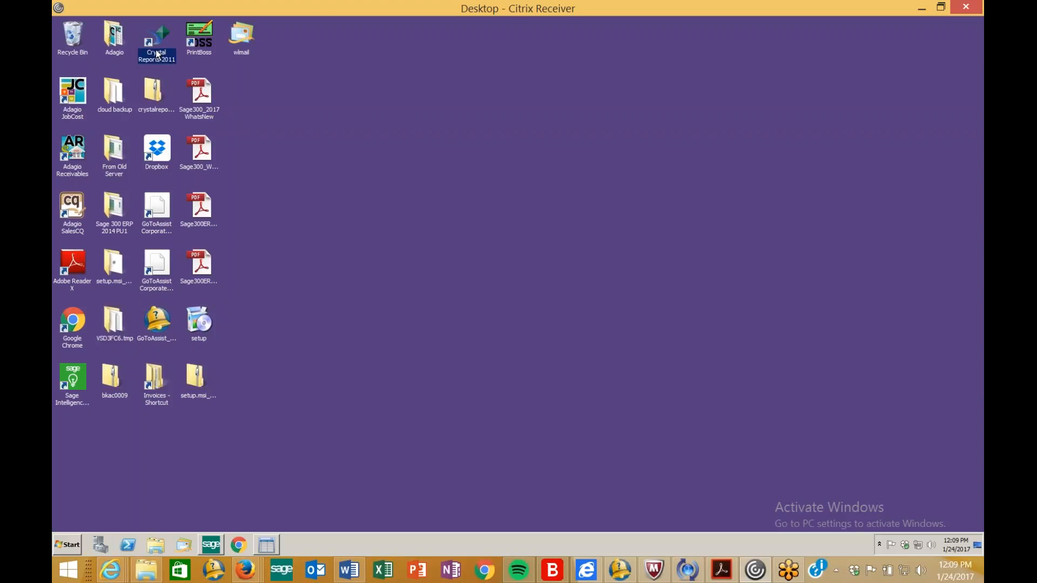
{"action": "double_click", "coordinate": [156, 54]}
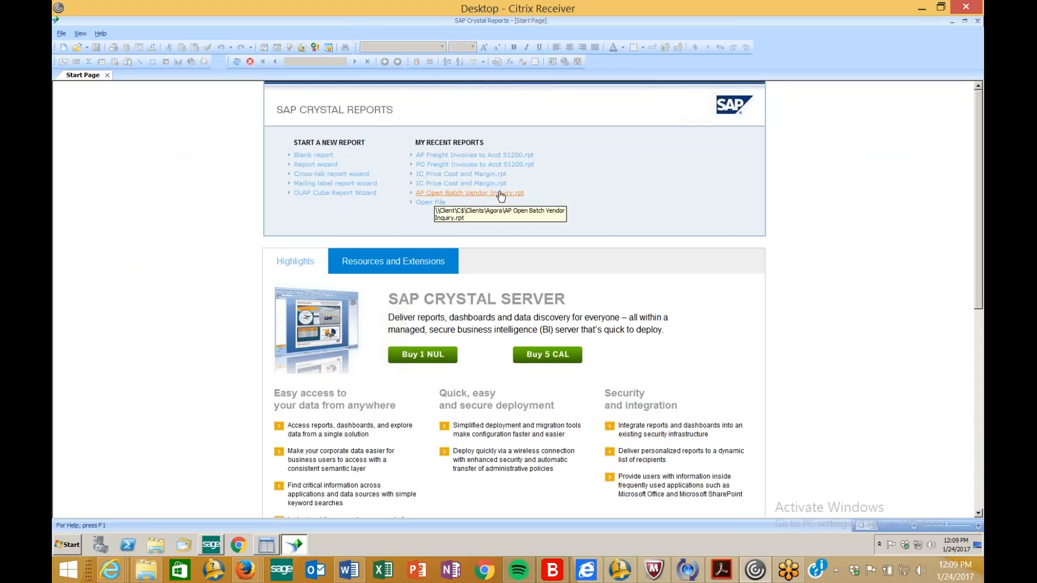
{"action": "left_click", "coordinate": [331, 165]}
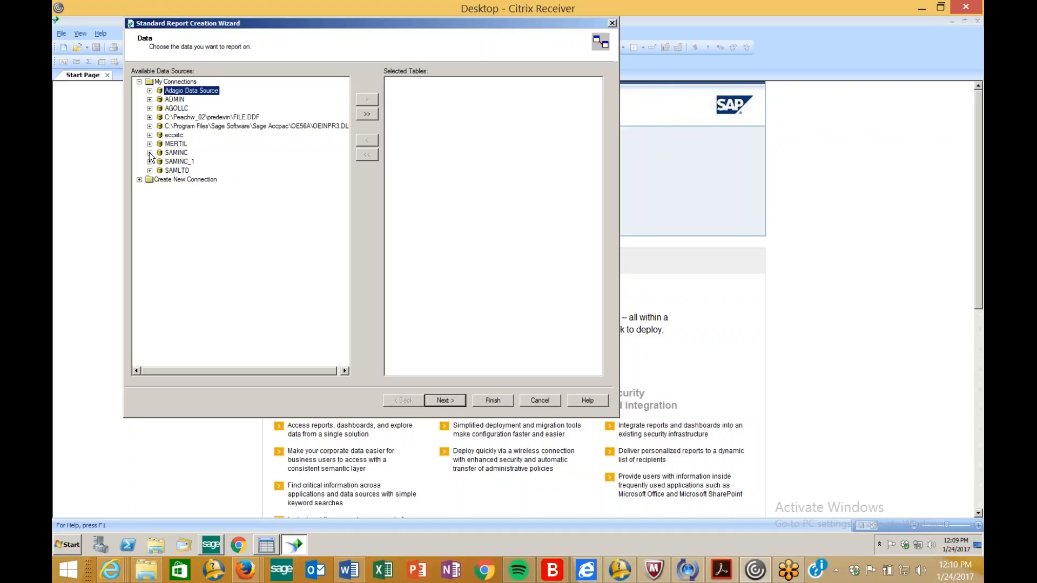
- Connect to the SAMINC data source by entering the SQL Server login password, and expand its dbo tables
{"action": "left_click", "coordinate": [181, 155]}
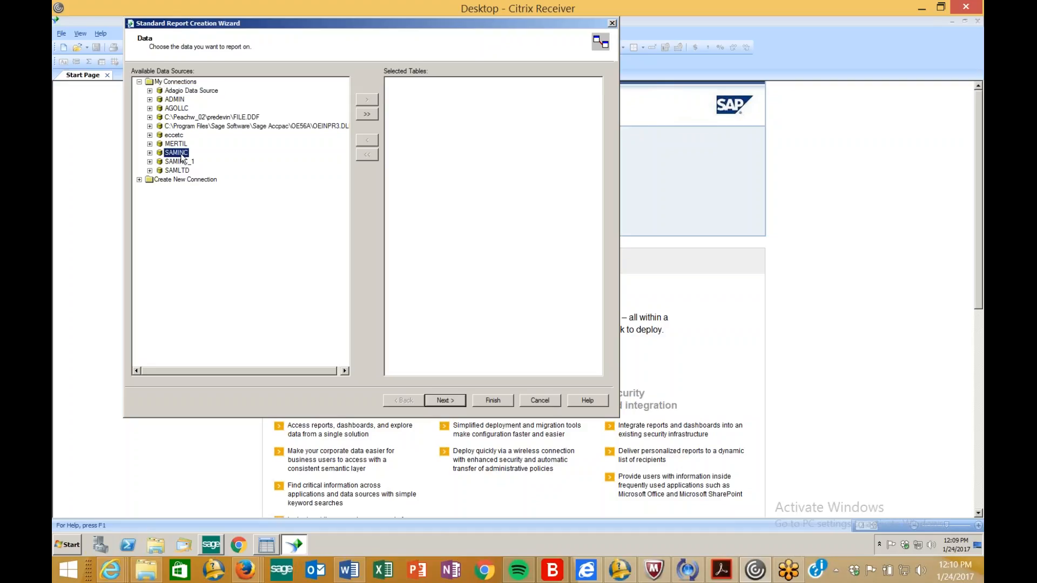
{"action": "left_click", "coordinate": [150, 153]}
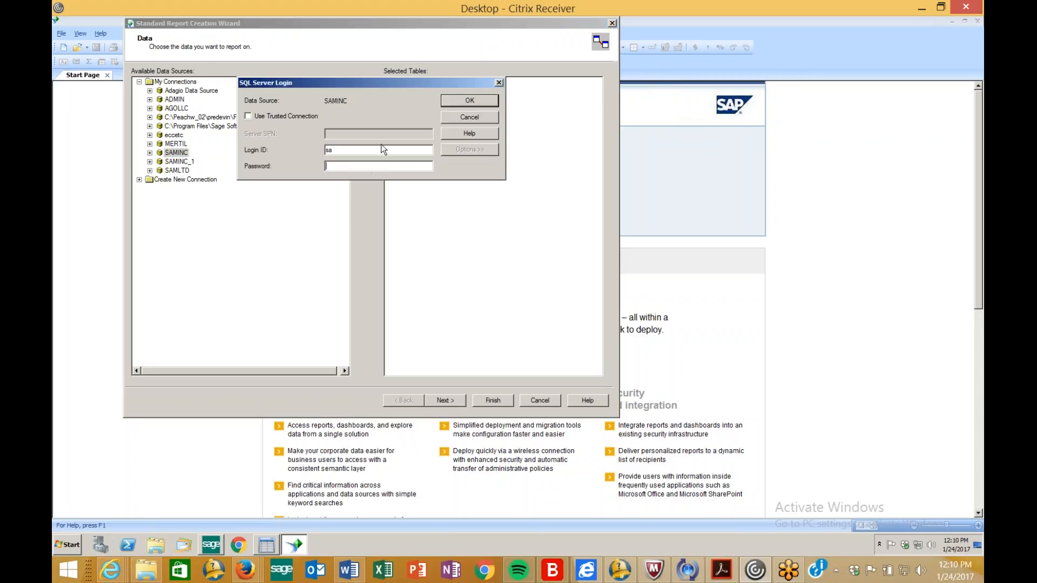
{"action": "type", "text": "•••••••"}
{"action": "key", "text": "Return"}
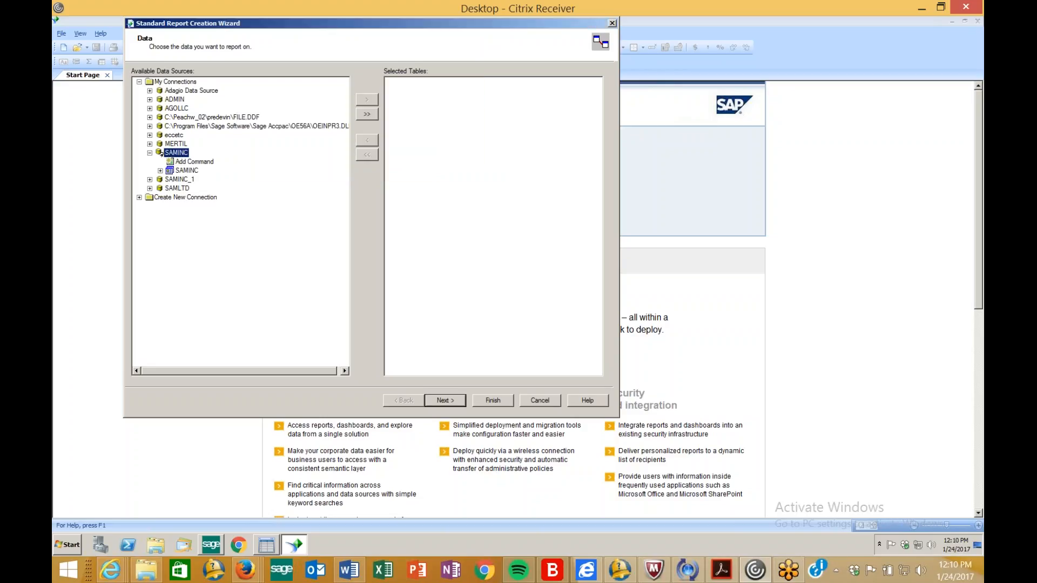
{"action": "left_click", "coordinate": [159, 171]}
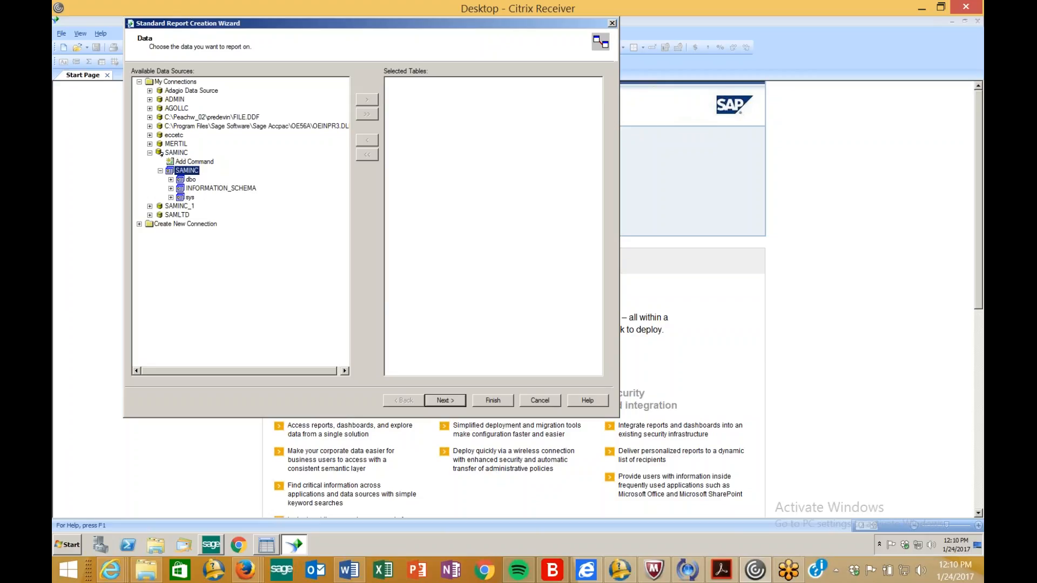
{"action": "left_click", "coordinate": [171, 179]}
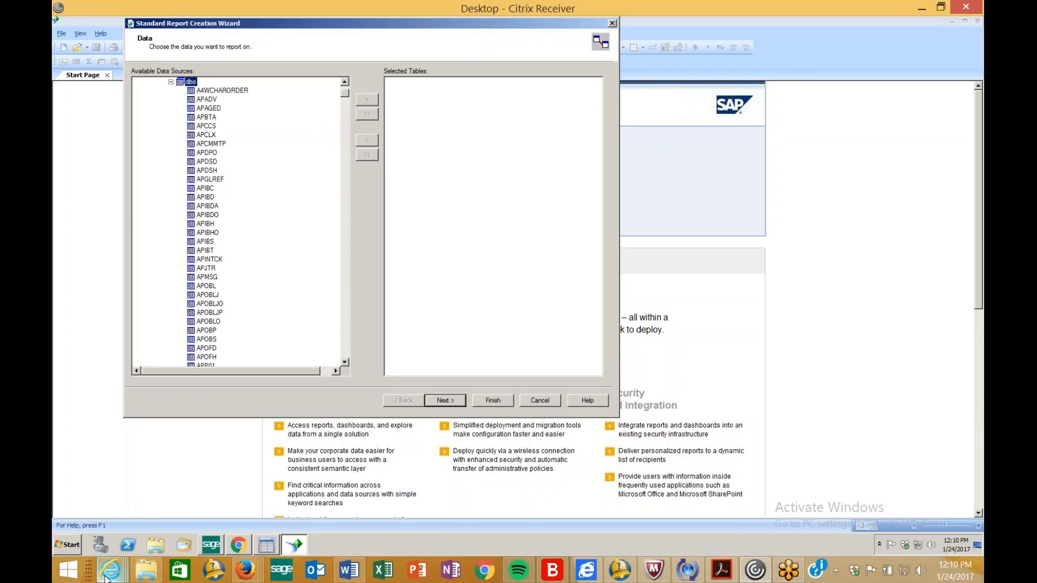
- Look up the journal header and detail table names in the General Ledger data dictionary and return to the report wizard
{"action": "mouse_move", "coordinate": [111, 574]}
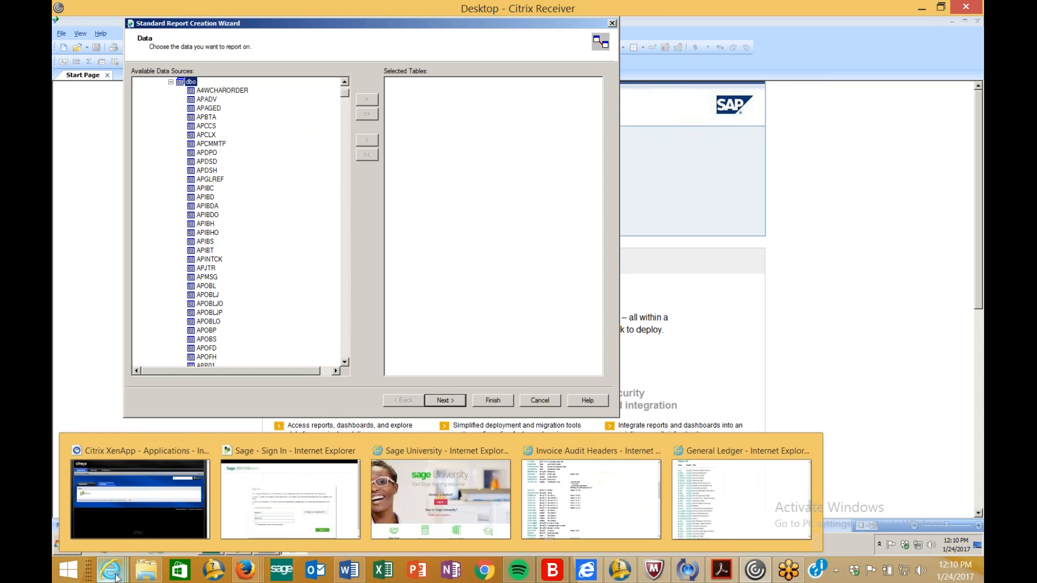
{"action": "left_click", "coordinate": [735, 492]}
{"action": "scroll", "coordinate": [352, 251], "scroll_direction": "up", "scroll_amount": 5}
{"action": "scroll", "coordinate": [352, 251], "scroll_direction": "down", "scroll_amount": 8}
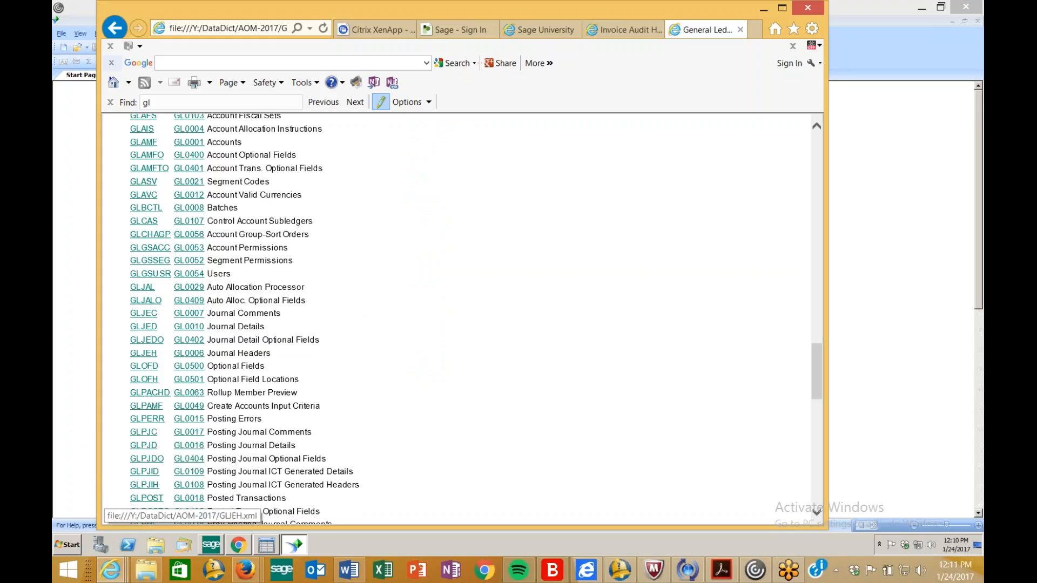
{"action": "left_click", "coordinate": [66, 355]}
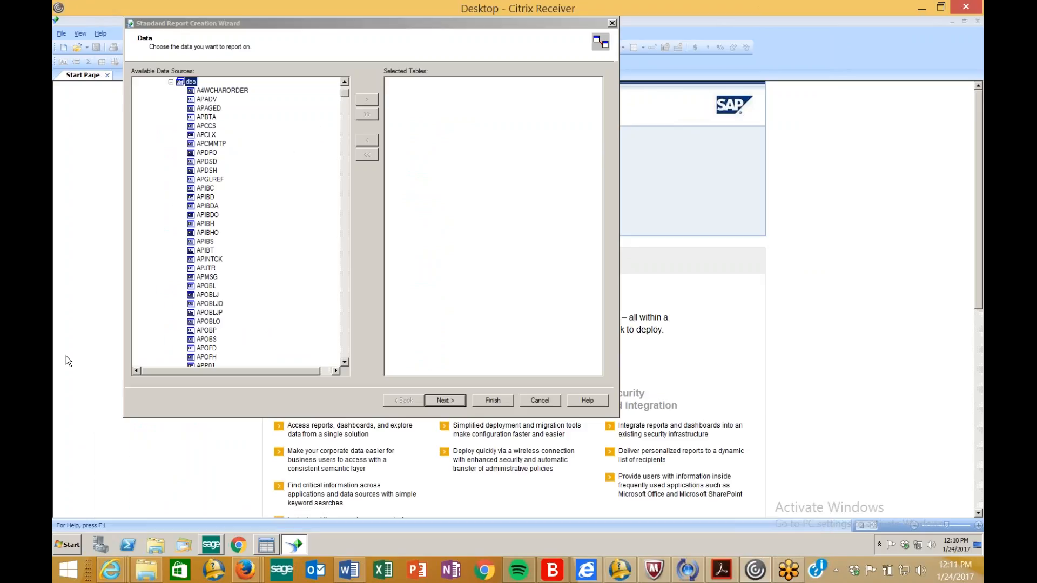
- Add the GLJED and GLJEH tables from SAMINC's dbo tables to the report's selected tables
{"action": "left_click", "coordinate": [207, 117]}
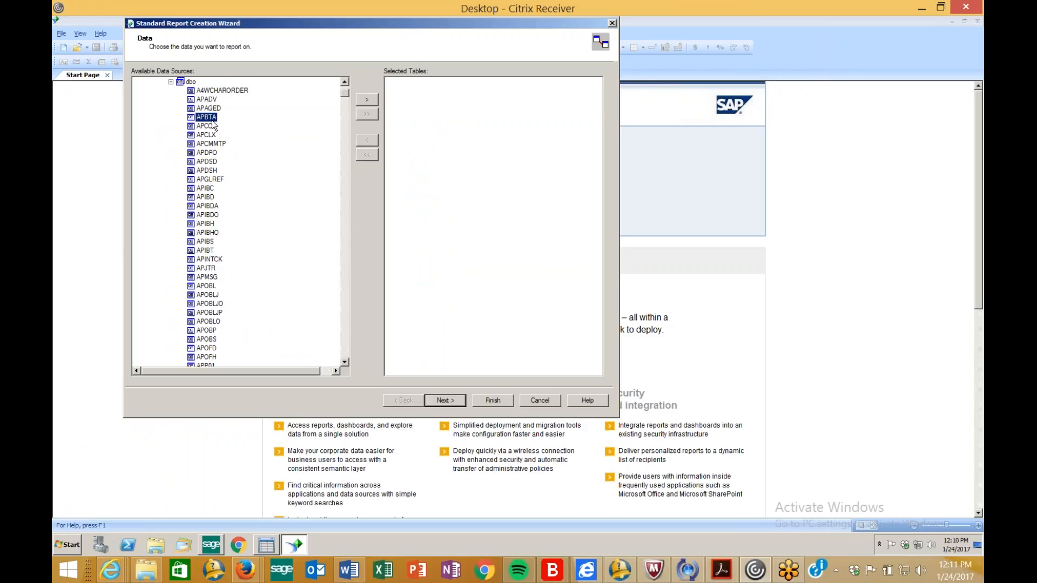
{"action": "key", "text": "g"}
{"action": "key", "text": "Down"}
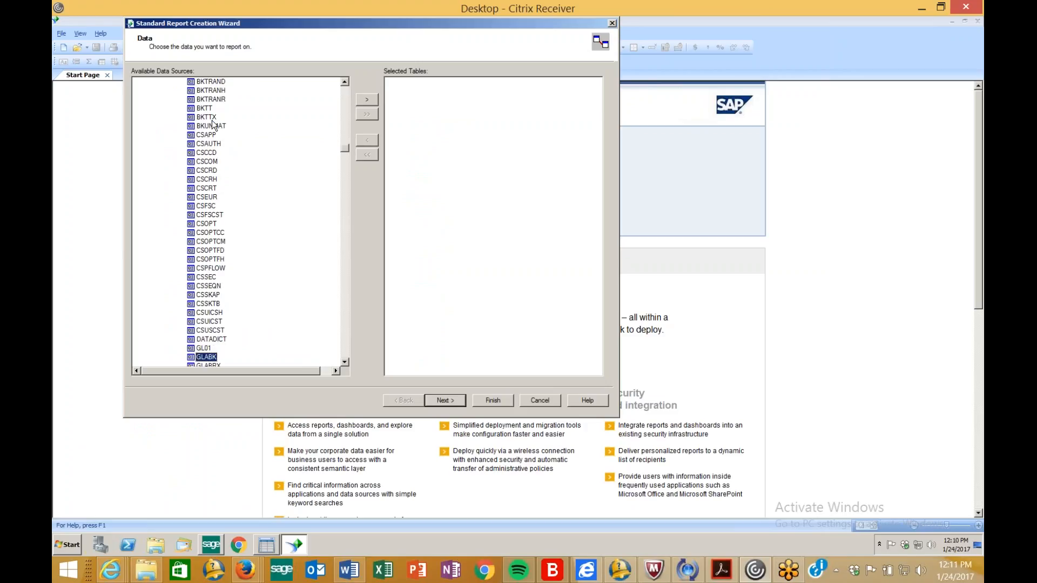
{"action": "key", "text": "Down"}
{"action": "key", "text": "Down"}
{"action": "key", "text": "Down"}
{"action": "key", "text": "Down"}
{"action": "key", "text": "Down"}
{"action": "key", "text": "Down"}
{"action": "key", "text": "Down"}
{"action": "key", "text": "Down"}
{"action": "key", "text": "Down"}
{"action": "key", "text": "Down"}
{"action": "key", "text": "Down"}
{"action": "key", "text": "Down"}
{"action": "key", "text": "Down"}
{"action": "key", "text": "Down"}
{"action": "key", "text": "Down"}
{"action": "key", "text": "Down"}
{"action": "key", "text": "Down"}
{"action": "key", "text": "Down"}
{"action": "key", "text": "Down"}
{"action": "key", "text": "Down"}
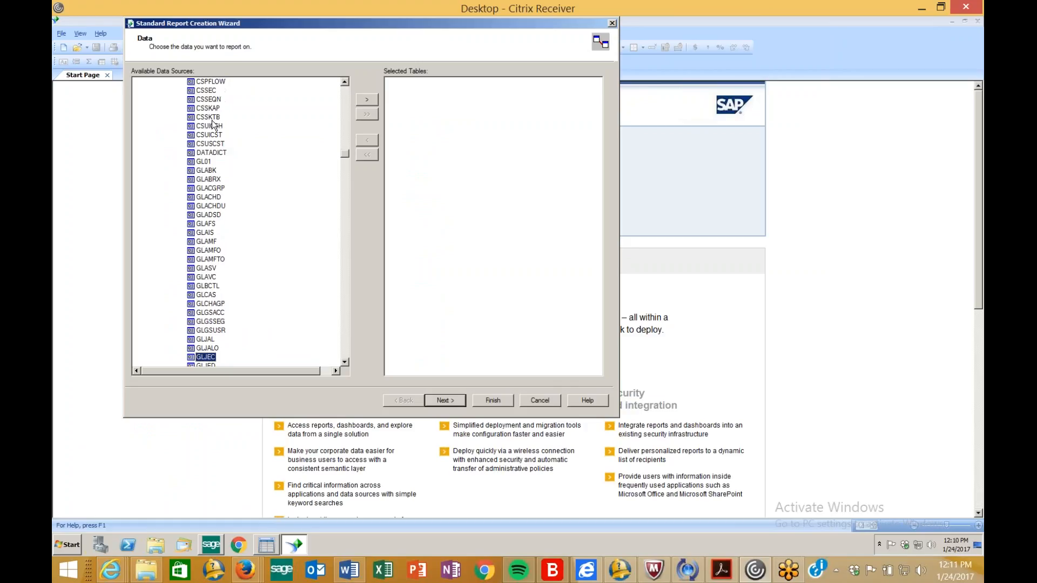
{"action": "left_click", "coordinate": [345, 362]}
{"action": "left_click", "coordinate": [345, 362]}
{"action": "left_click", "coordinate": [344, 362]}
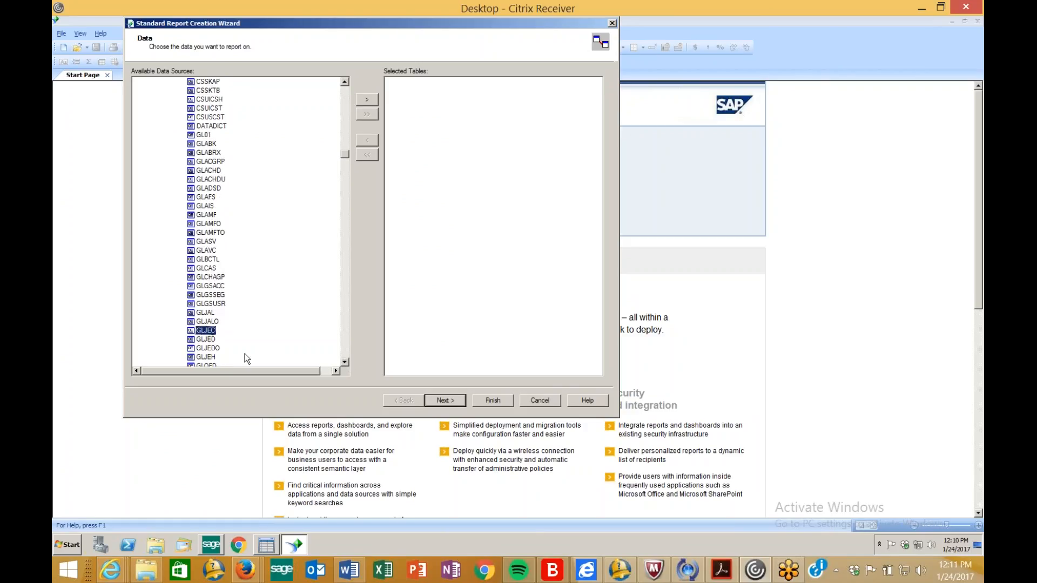
{"action": "double_click", "coordinate": [208, 339]}
{"action": "double_click", "coordinate": [208, 357]}
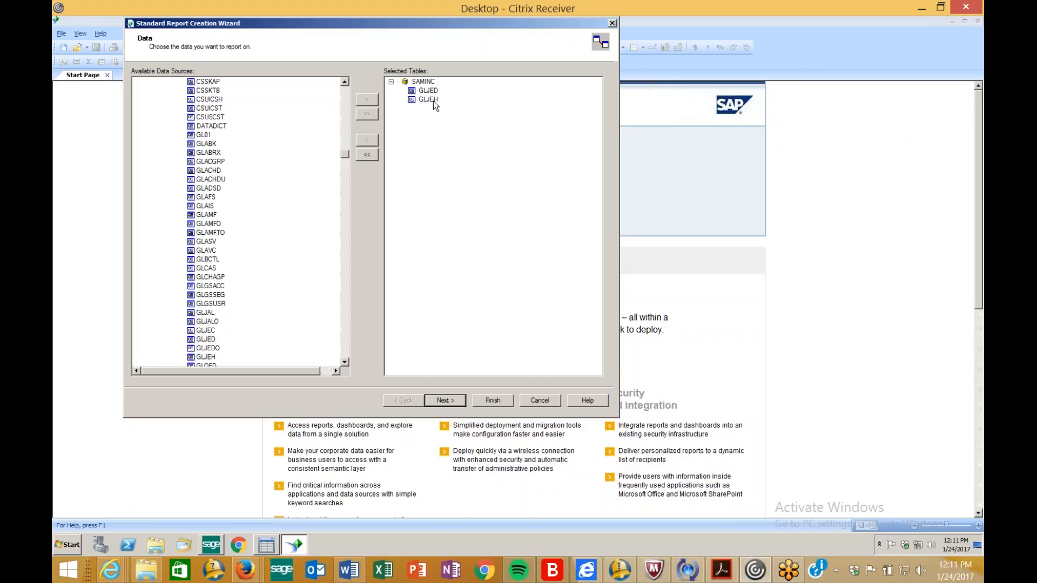
- Proceed to table linking and move the GLJEH table farther away from GLJED
{"action": "left_click", "coordinate": [445, 400]}
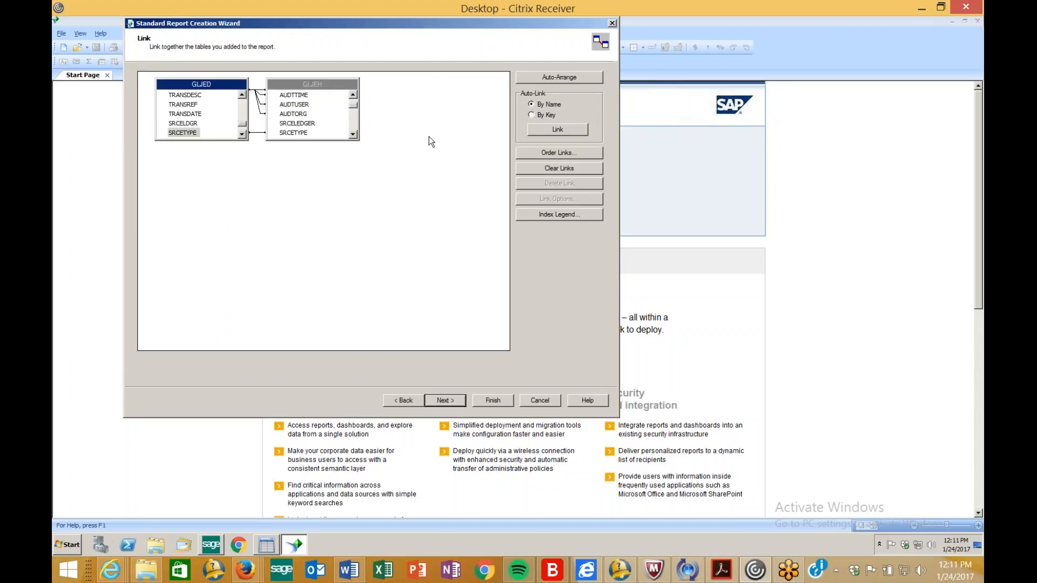
{"action": "left_click_drag", "start_coordinate": [324, 86], "coordinate": [409, 99]}
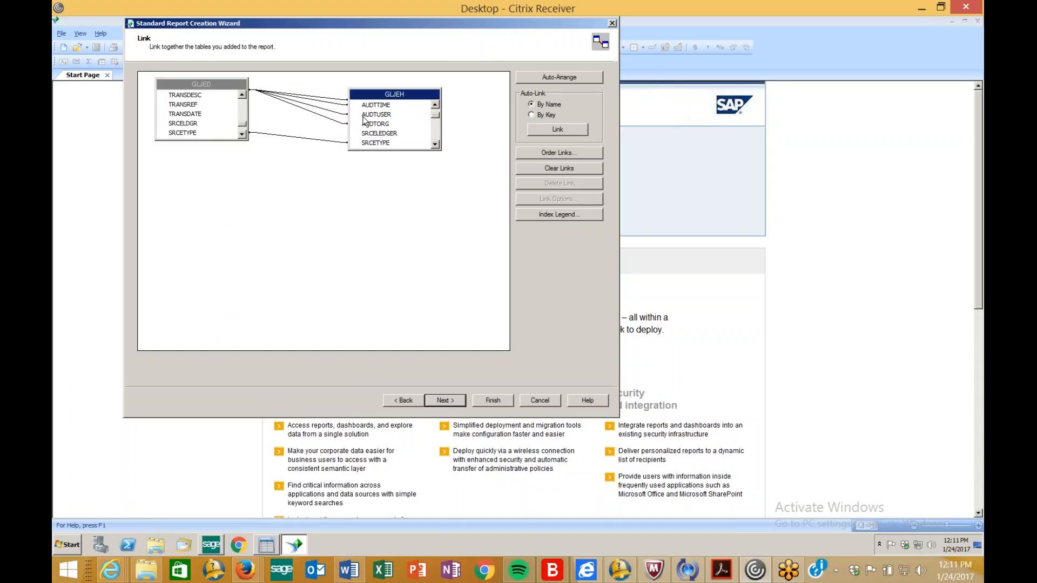
- Check the field lists of GLJED and GLJEH and remove all automatic links between the two tables
{"action": "left_click_drag", "start_coordinate": [243, 124], "coordinate": [249, 94]}
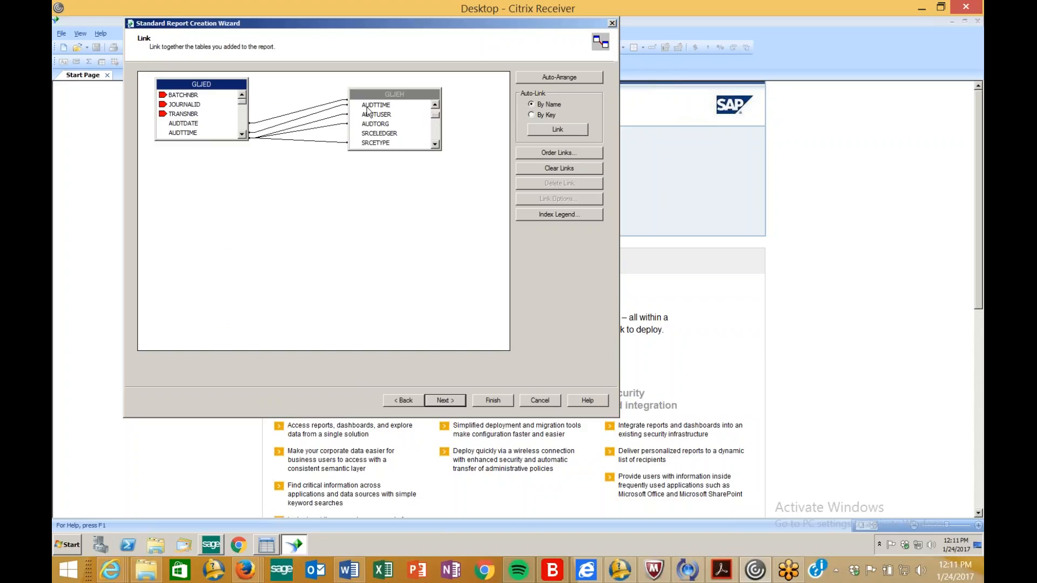
{"action": "left_click", "coordinate": [435, 105]}
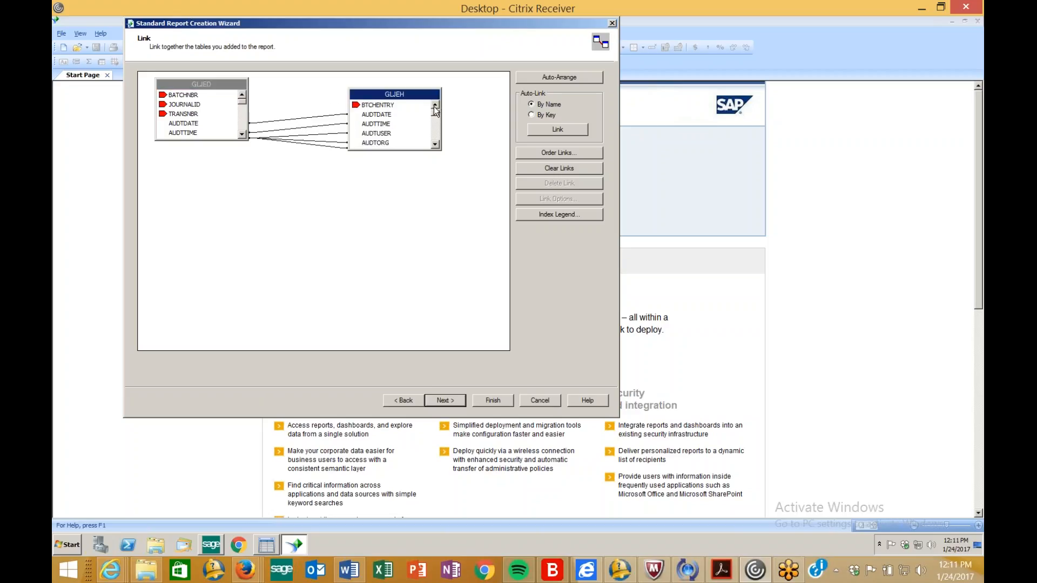
{"action": "left_click", "coordinate": [435, 145]}
{"action": "left_click", "coordinate": [434, 144]}
{"action": "left_click", "coordinate": [434, 144]}
{"action": "left_click", "coordinate": [435, 145]}
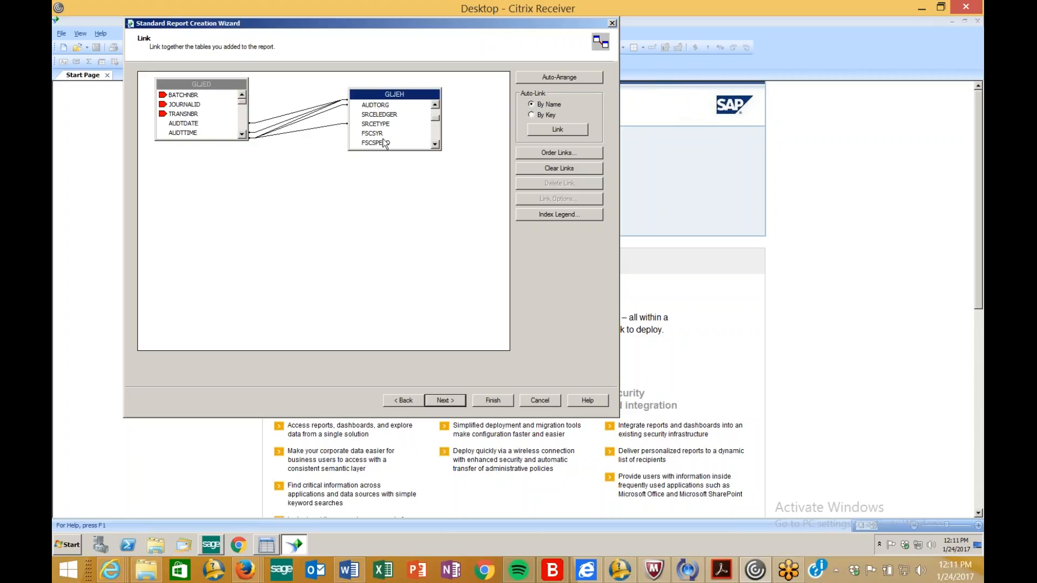
{"action": "left_click", "coordinate": [542, 168]}
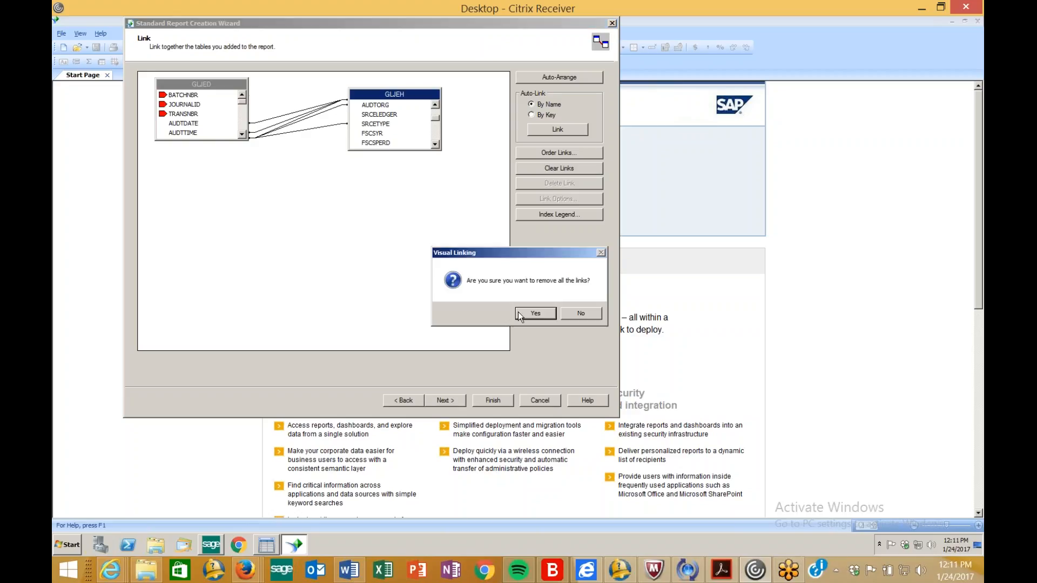
{"action": "left_click", "coordinate": [530, 316]}
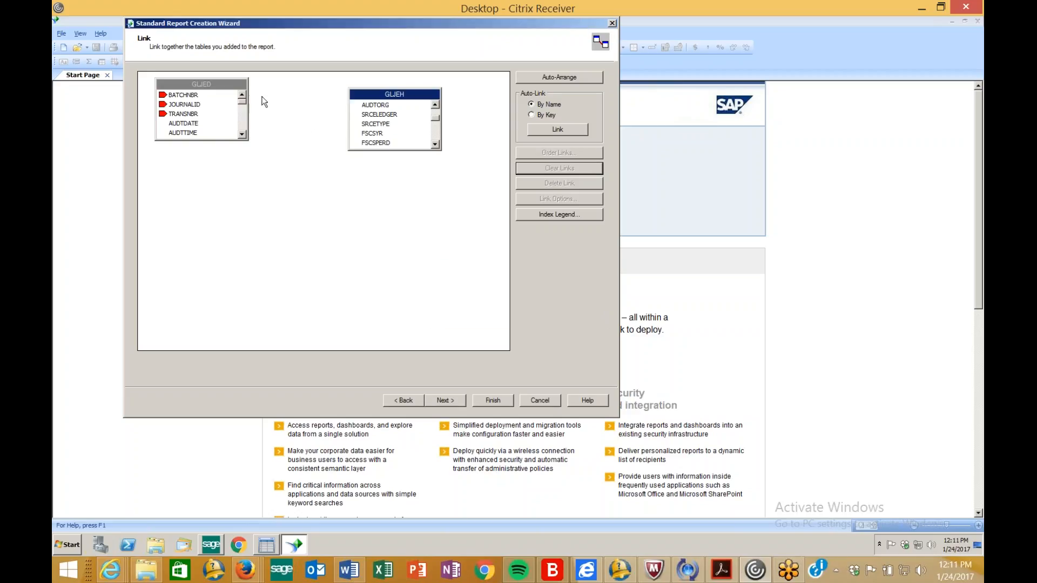
- Enlarge the GLJED and GLJEH field lists and link BATCHNBR to BATCHID and JOURNALID to BTCHENTRY
{"action": "left_click_drag", "start_coordinate": [434, 118], "coordinate": [437, 109]}
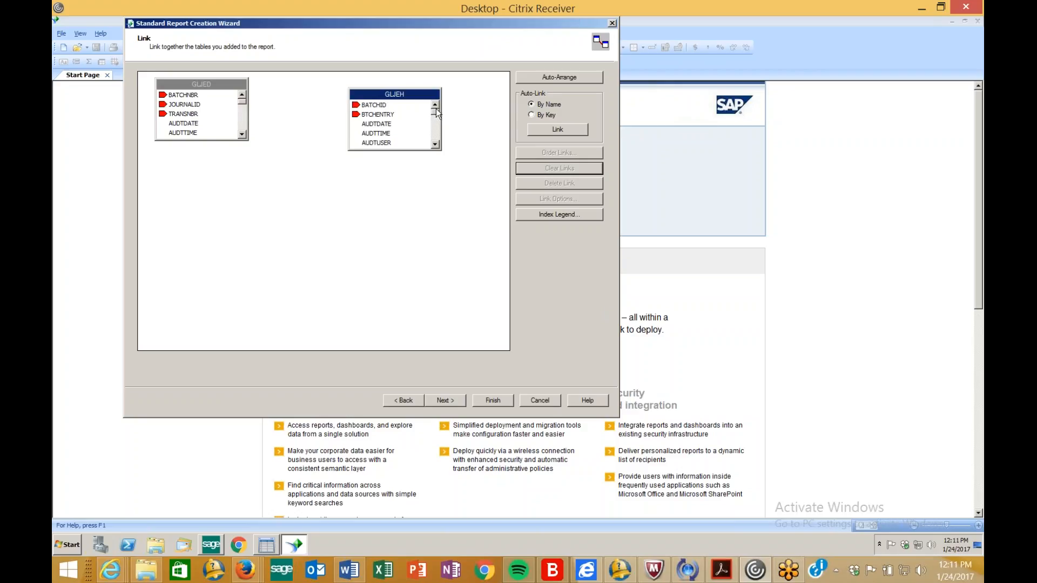
{"action": "left_click_drag", "start_coordinate": [363, 94], "coordinate": [333, 86]}
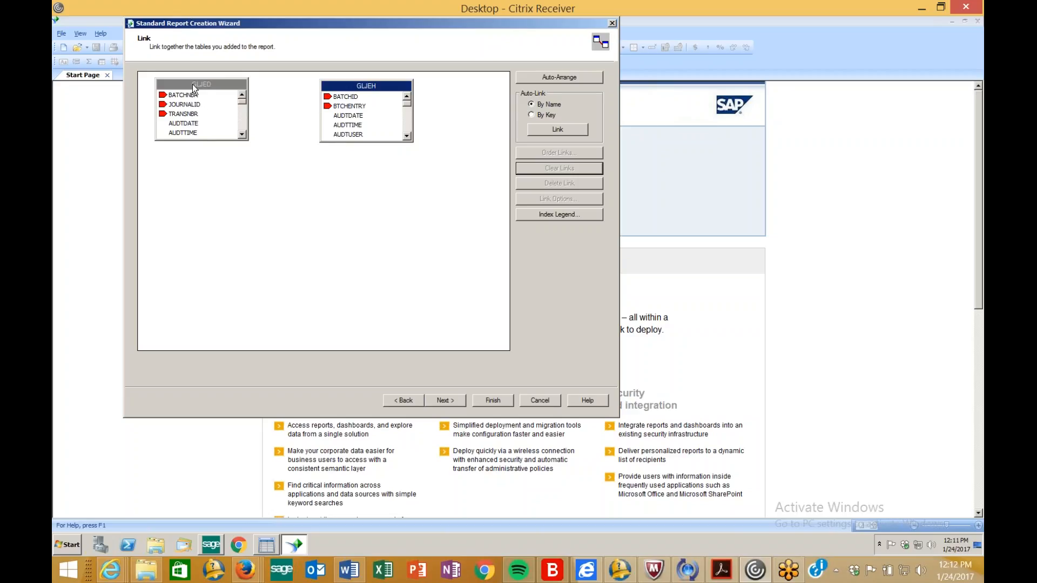
{"action": "left_click_drag", "start_coordinate": [203, 142], "coordinate": [189, 342]}
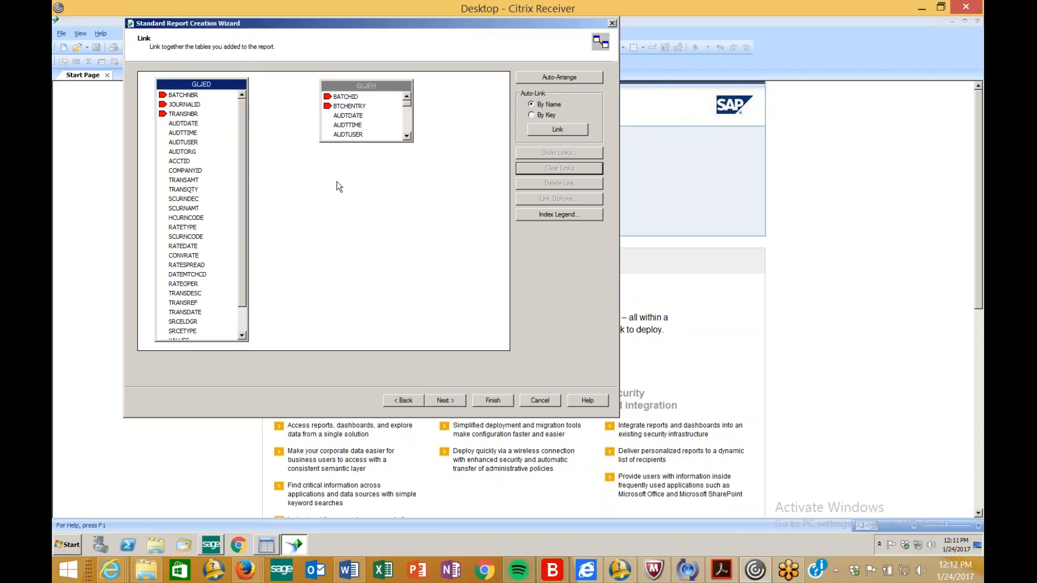
{"action": "left_click_drag", "start_coordinate": [358, 141], "coordinate": [336, 347]}
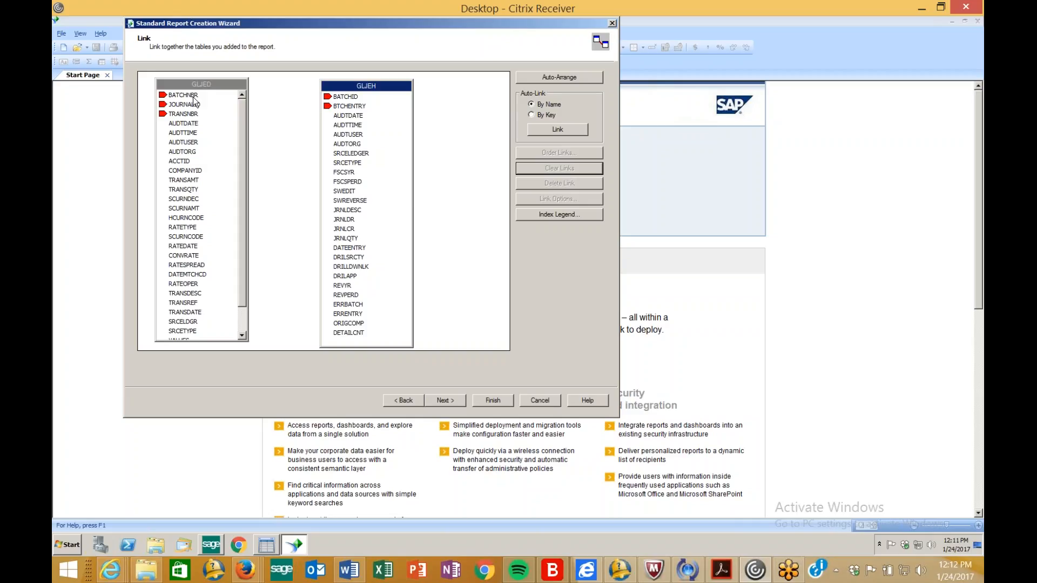
{"action": "left_click_drag", "start_coordinate": [193, 96], "coordinate": [345, 97]}
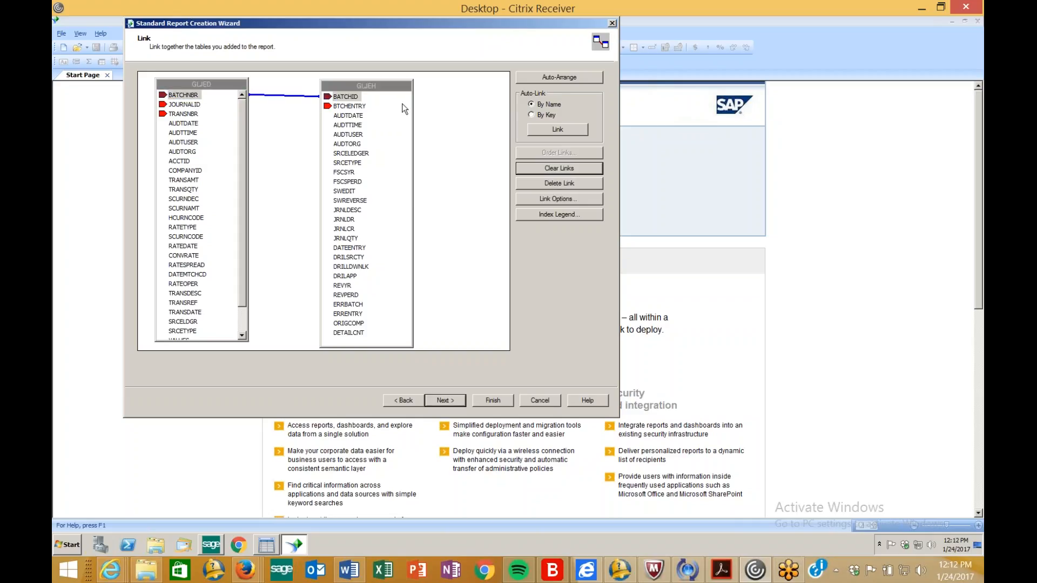
{"action": "left_click_drag", "start_coordinate": [196, 108], "coordinate": [348, 106]}
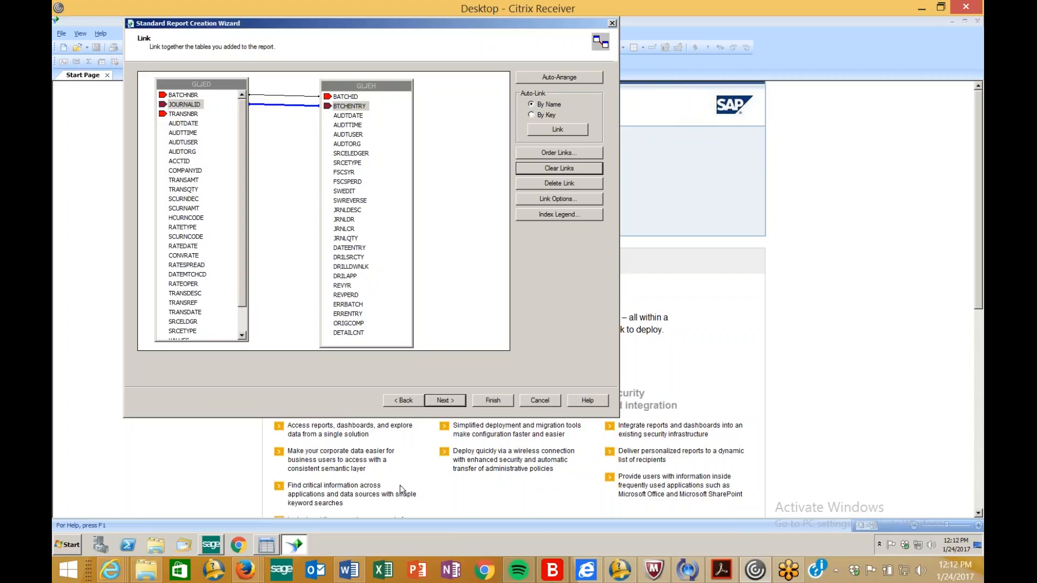
- Check the key fields of the Journal Headers and Journal Details tables in the data dictionary, and return to the report wizard
{"action": "mouse_move", "coordinate": [113, 576]}
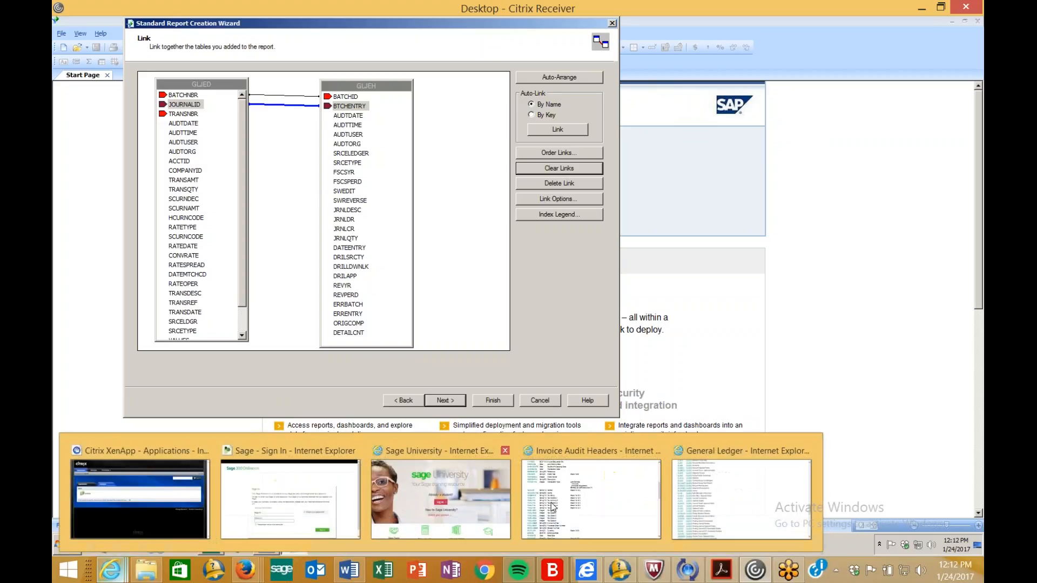
{"action": "left_click", "coordinate": [753, 503]}
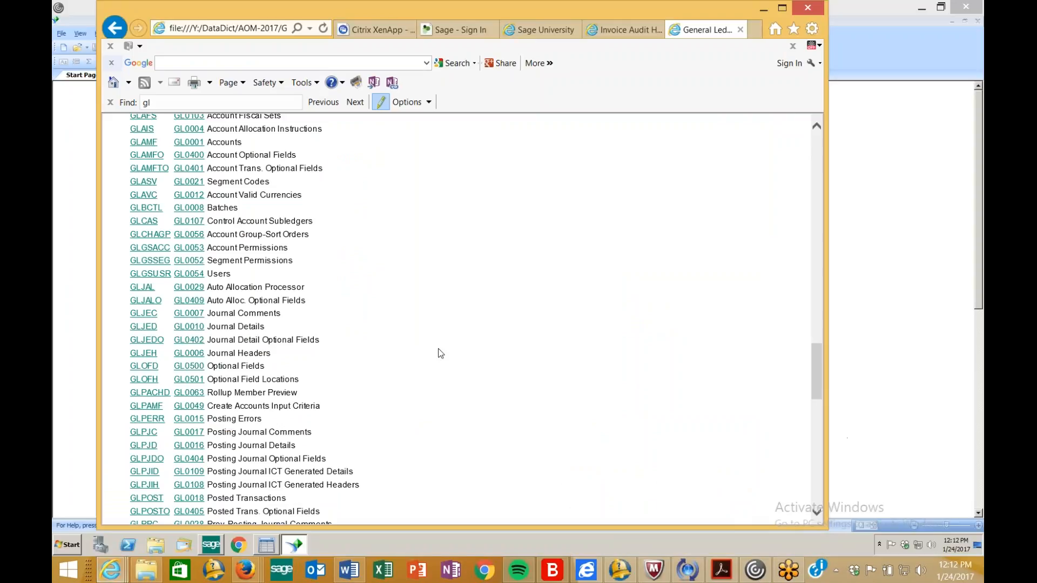
{"action": "left_click", "coordinate": [152, 354]}
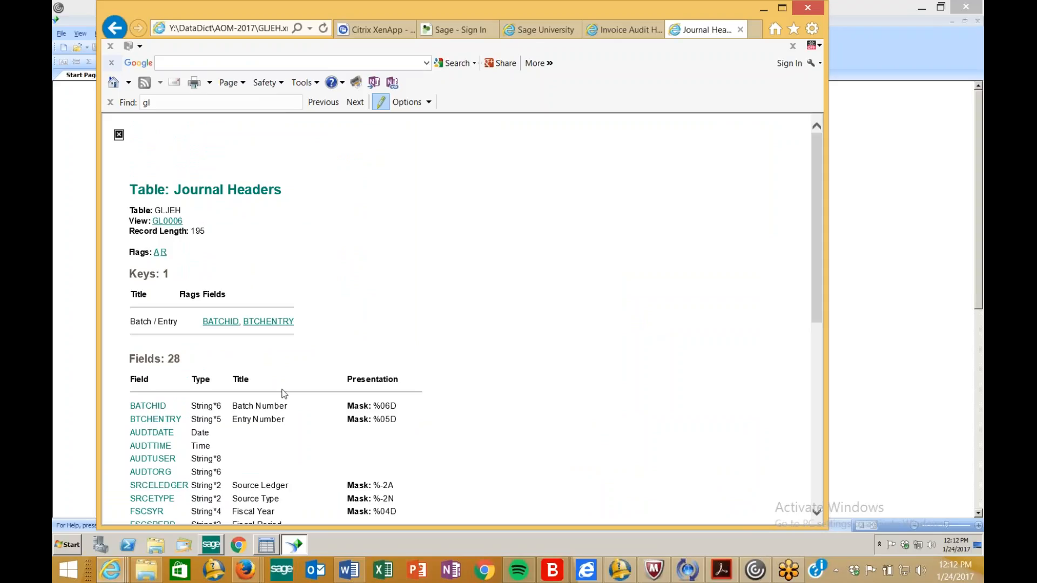
{"action": "left_click", "coordinate": [112, 33]}
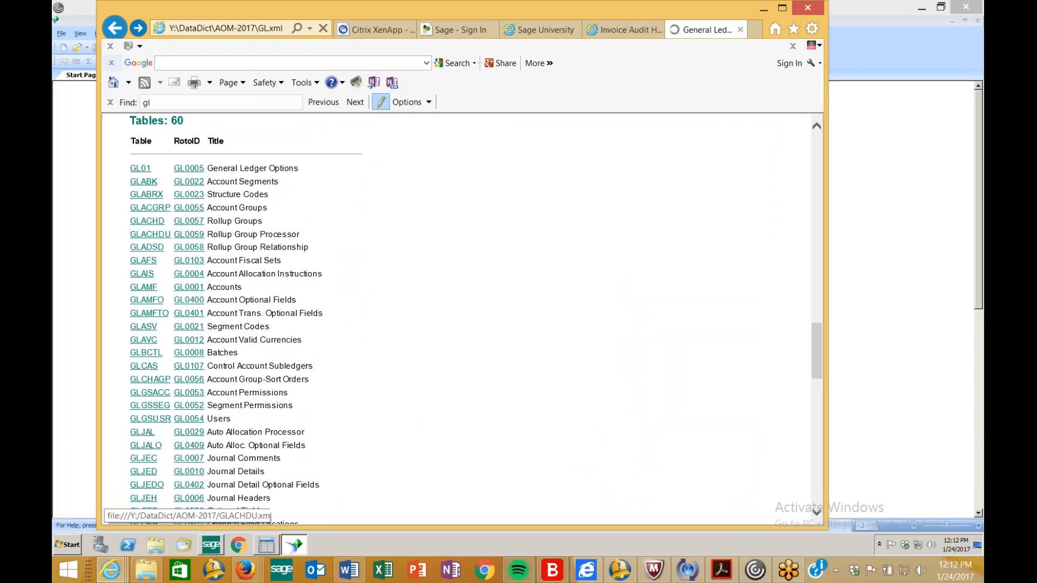
{"action": "left_click", "coordinate": [146, 472]}
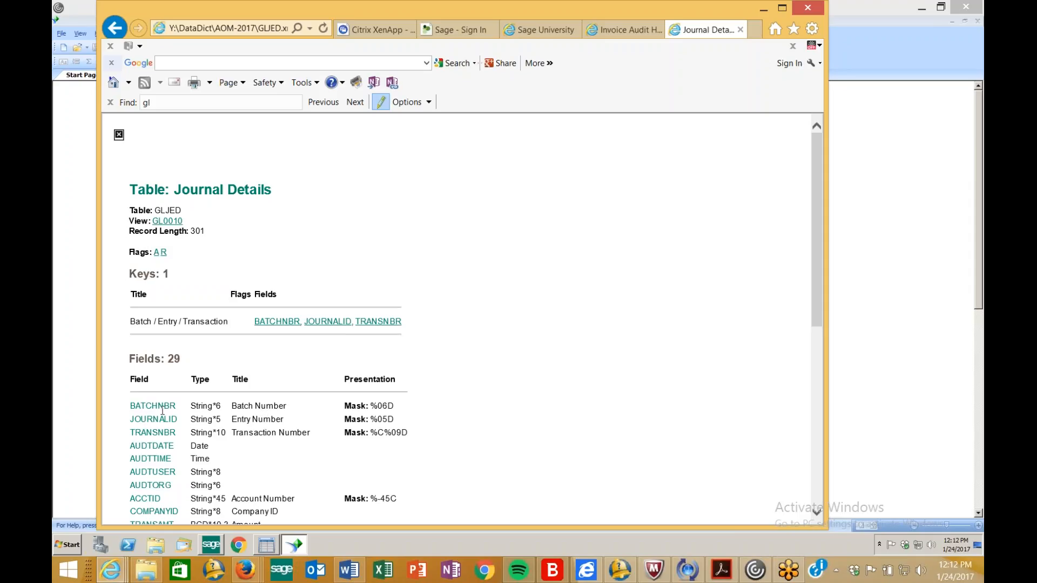
{"action": "left_click", "coordinate": [91, 384]}
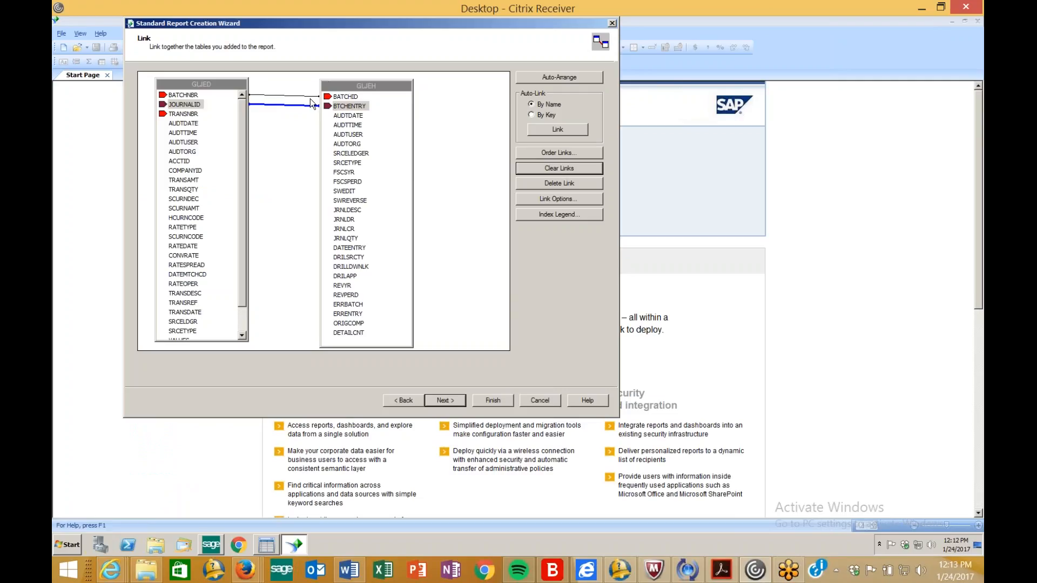
- Proceed to field selection and add BATCHNBR and JOURNALID from GLJED to the fields to display
{"action": "left_click", "coordinate": [452, 401]}
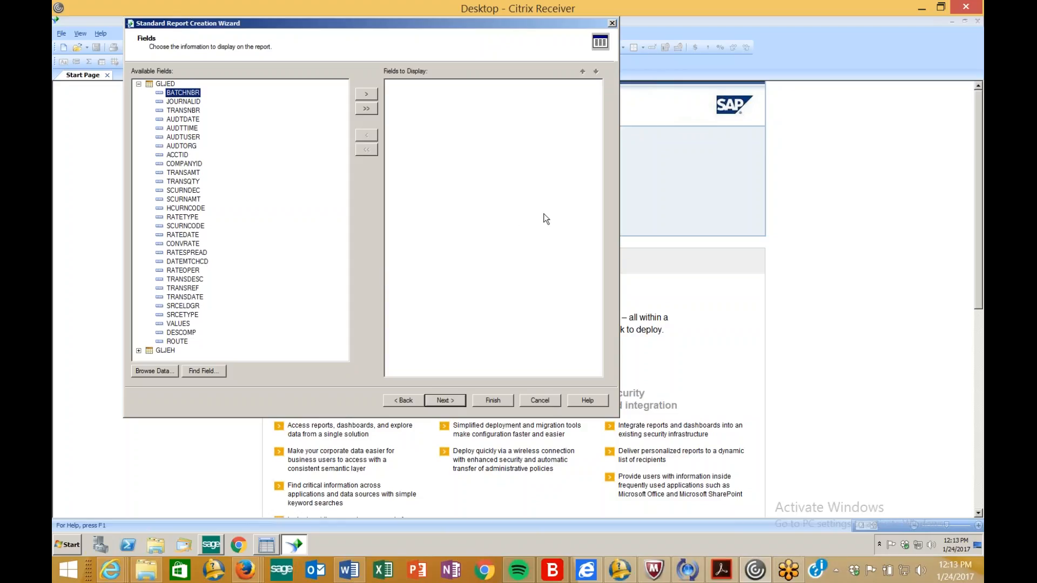
{"action": "left_click", "coordinate": [371, 94]}
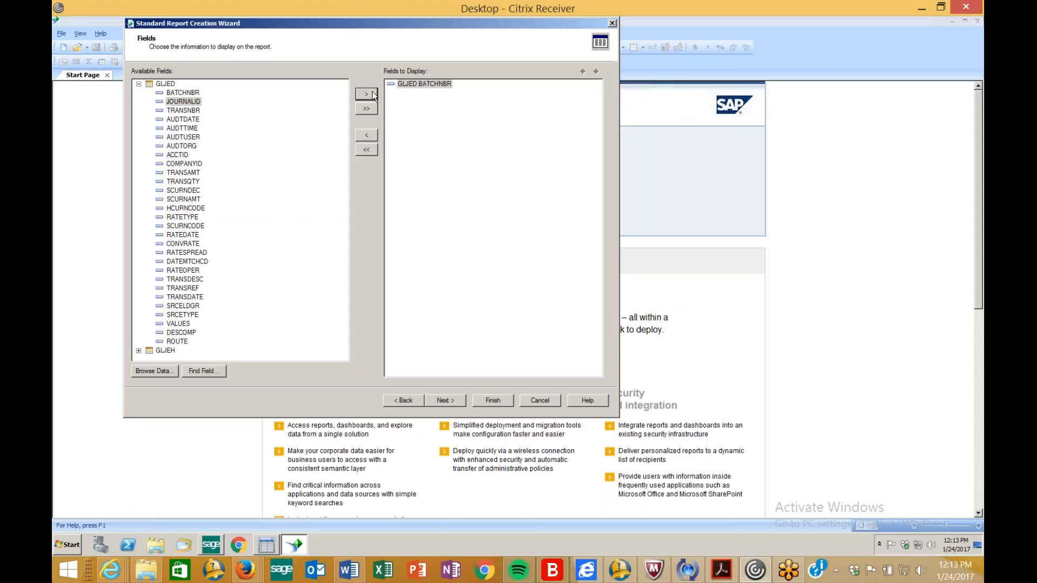
{"action": "left_click", "coordinate": [371, 94]}
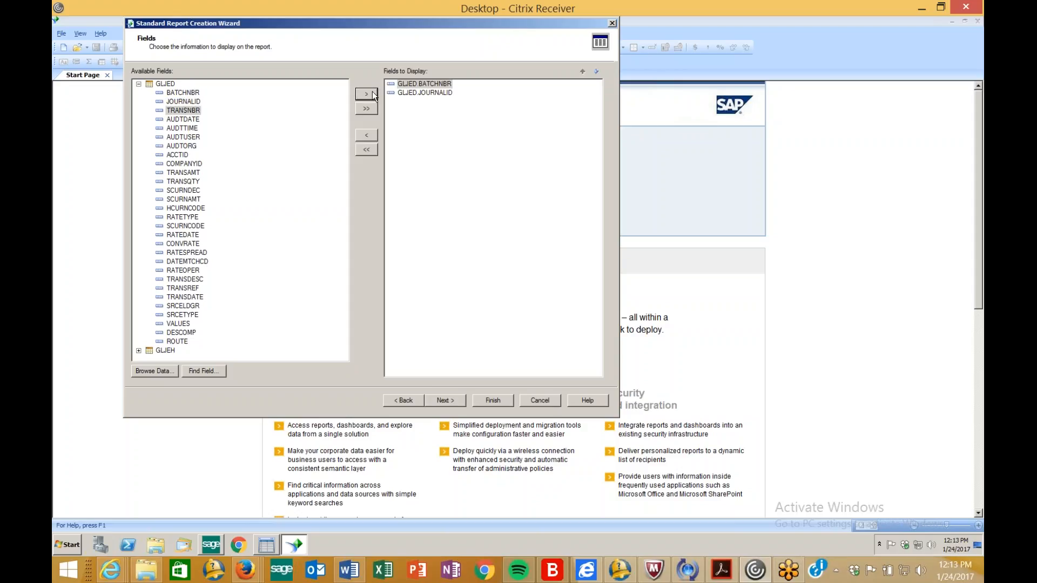
- Add FSCSYR, FSCSPERD and SRCELEDGER from the GLJEH table to the fields to display
{"action": "left_click", "coordinate": [139, 351]}
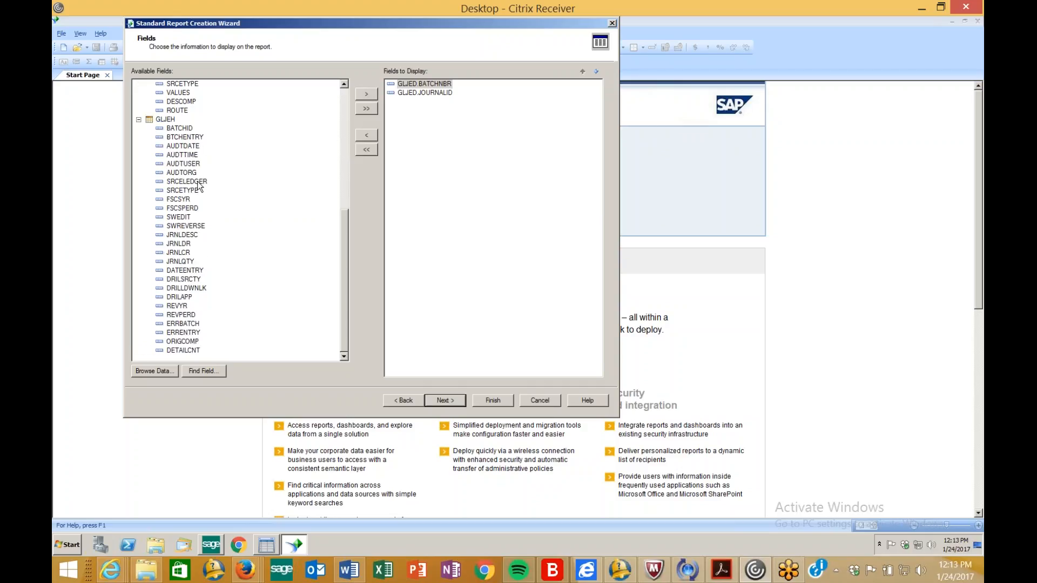
{"action": "double_click", "coordinate": [187, 200]}
{"action": "left_click", "coordinate": [192, 209]}
{"action": "double_click", "coordinate": [192, 210]}
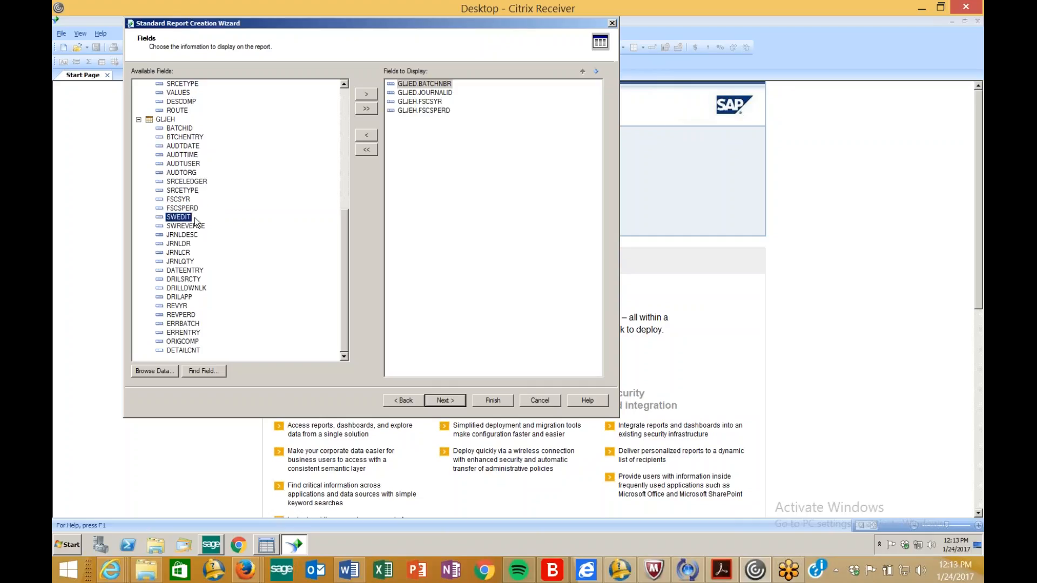
{"action": "left_click", "coordinate": [194, 184]}
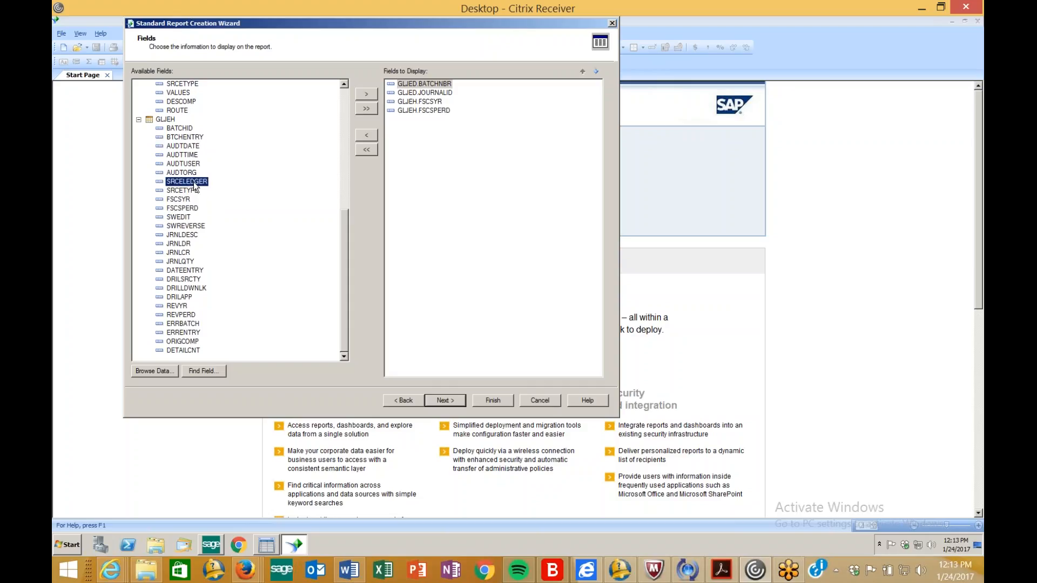
{"action": "double_click", "coordinate": [195, 182]}
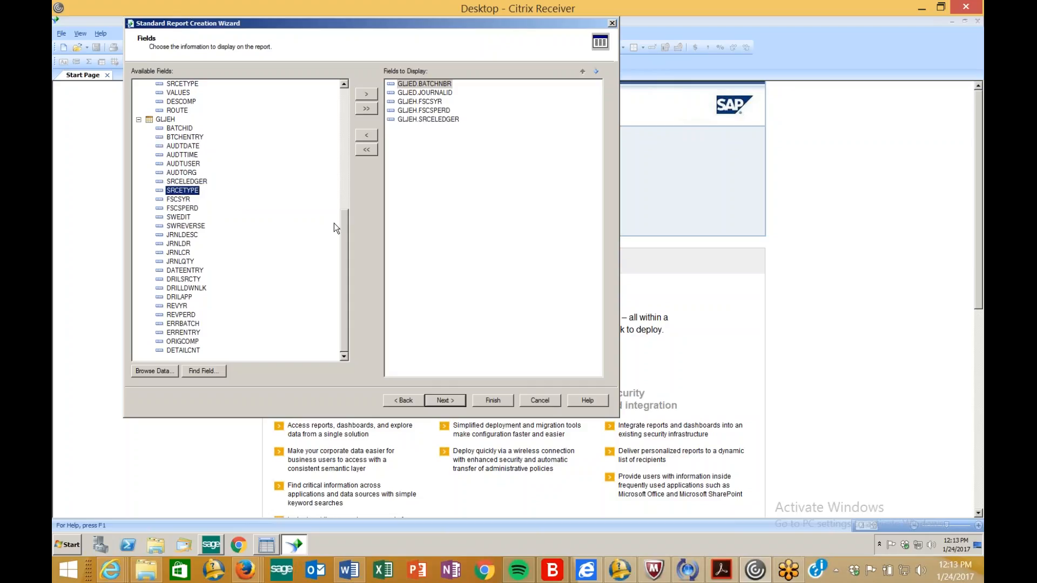
- Look up the GLJED field descriptions on the data dictionary's Journal Details page, including TRANSDESC and TRANSREF, and return to the report wizard
{"action": "scroll", "coordinate": [345, 236], "scroll_direction": "up", "scroll_amount": 1}
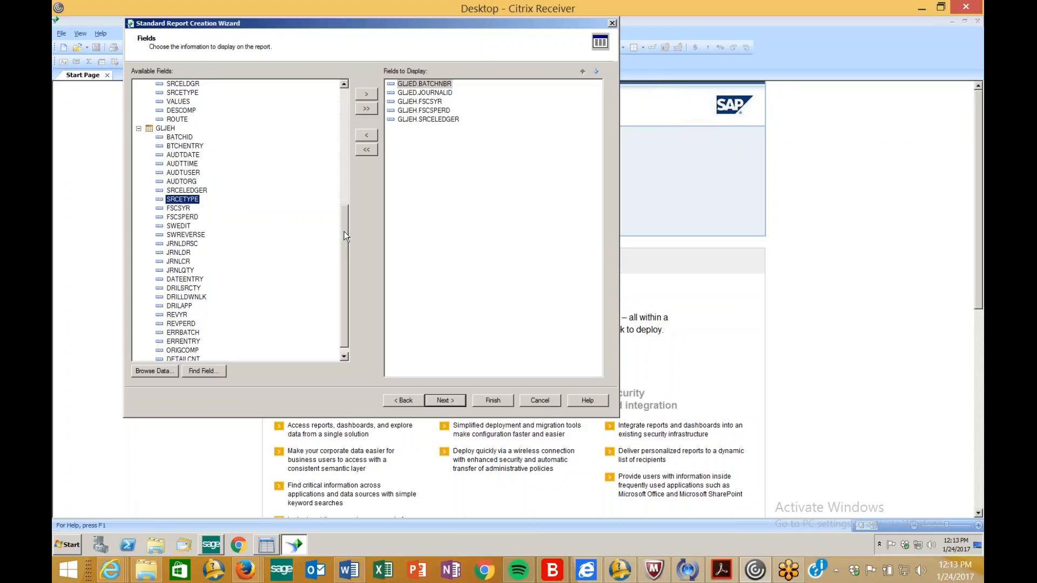
{"action": "left_click_drag", "start_coordinate": [345, 235], "coordinate": [343, 106]}
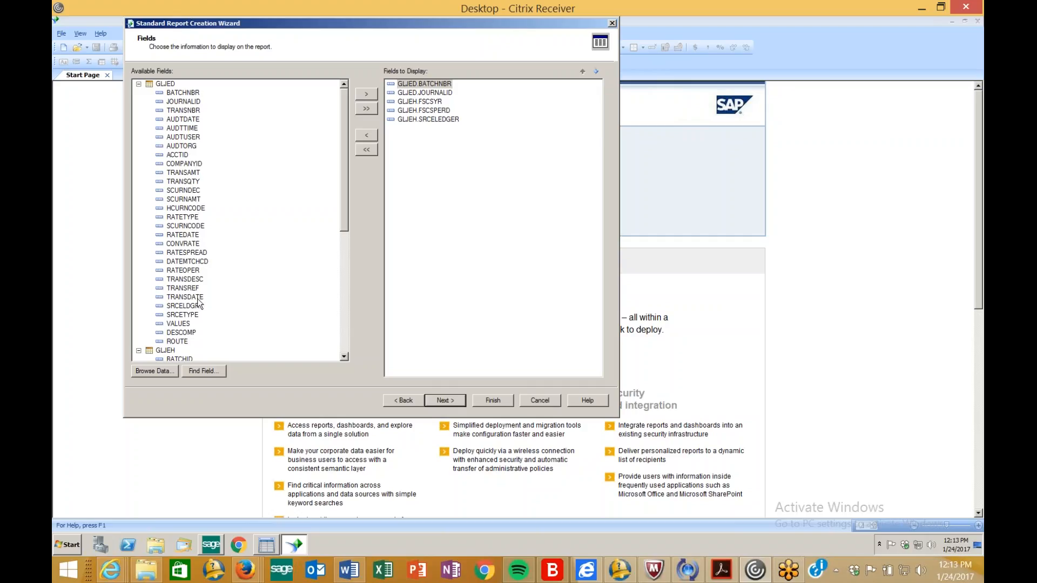
{"action": "left_click", "coordinate": [197, 281]}
{"action": "left_click", "coordinate": [112, 578]}
{"action": "left_click", "coordinate": [715, 491]}
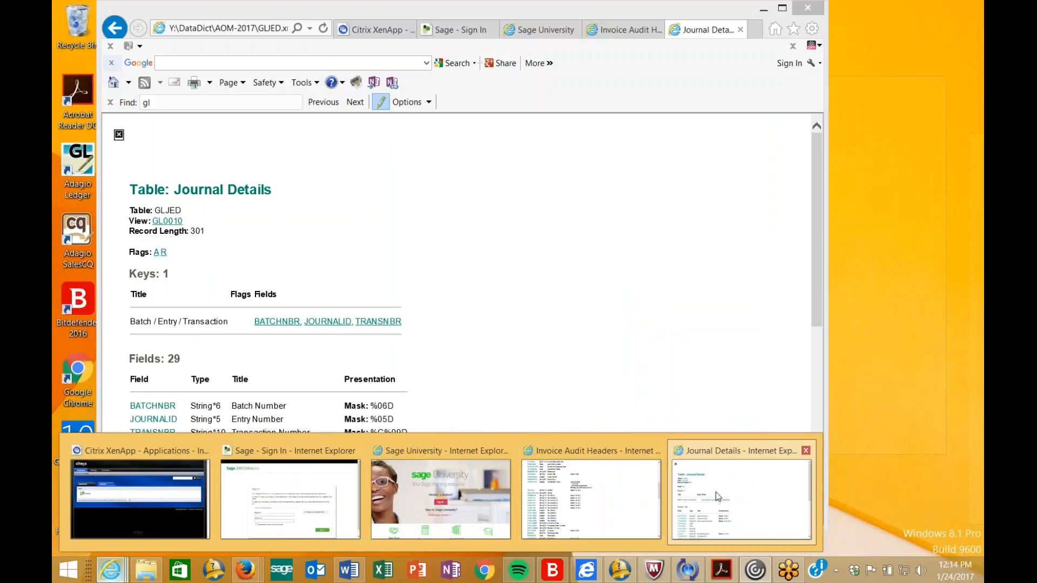
{"action": "scroll", "coordinate": [276, 486], "scroll_direction": "down", "scroll_amount": 3}
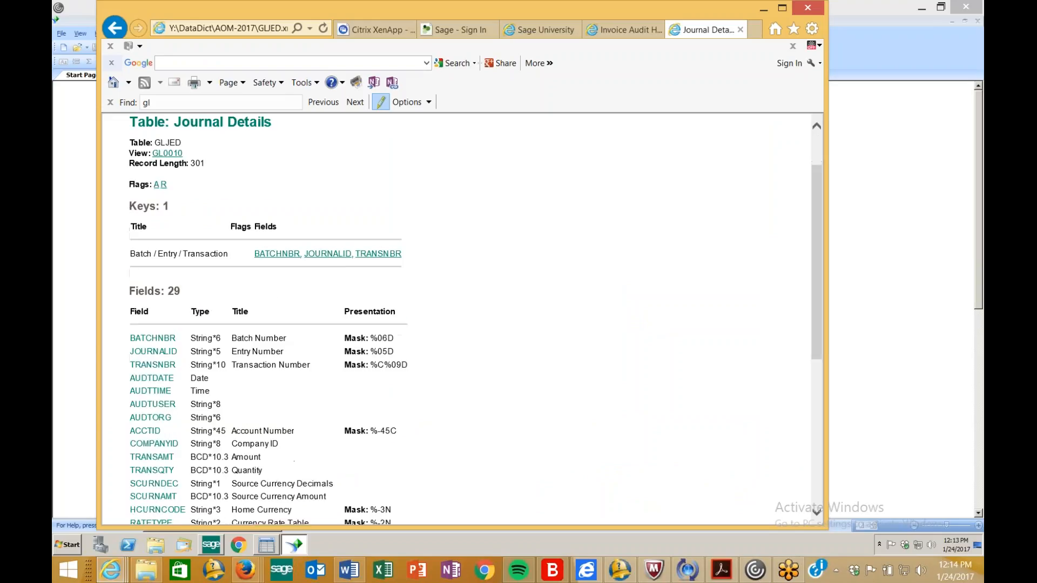
{"action": "scroll", "coordinate": [255, 425], "scroll_direction": "down", "scroll_amount": 4}
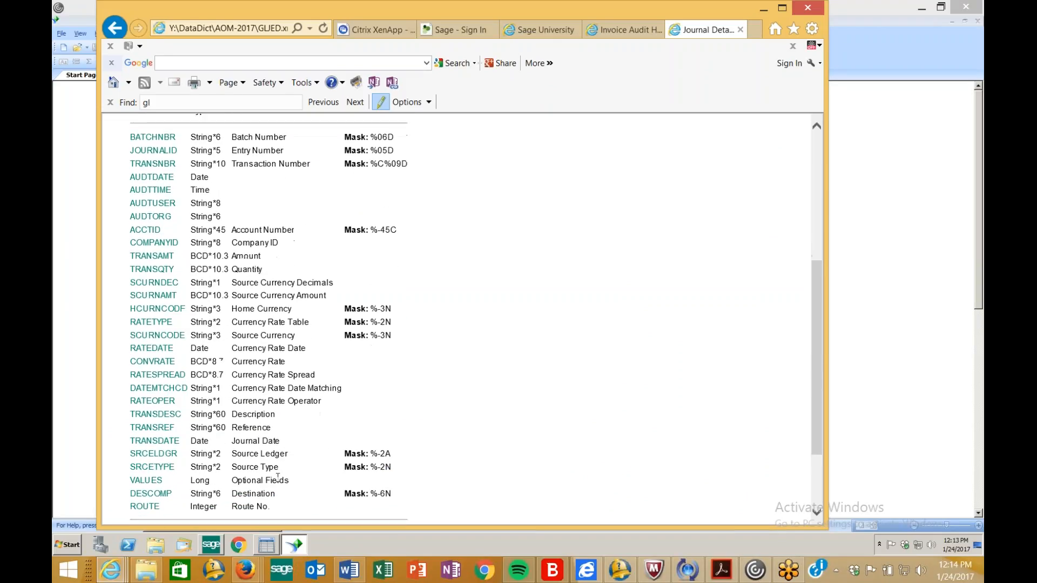
{"action": "scroll", "coordinate": [255, 425], "scroll_direction": "down", "scroll_amount": 1}
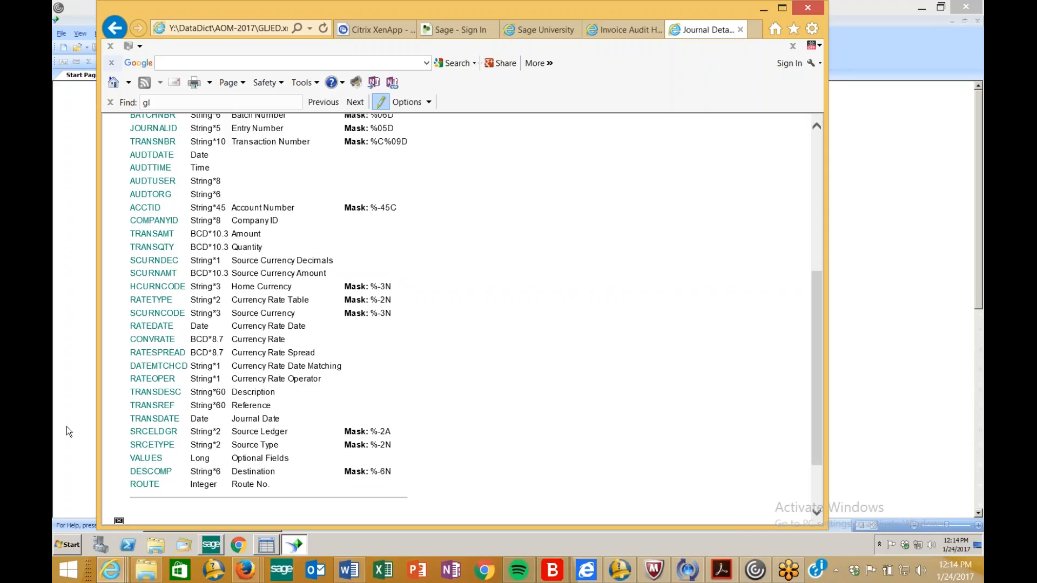
{"action": "left_click", "coordinate": [85, 383]}
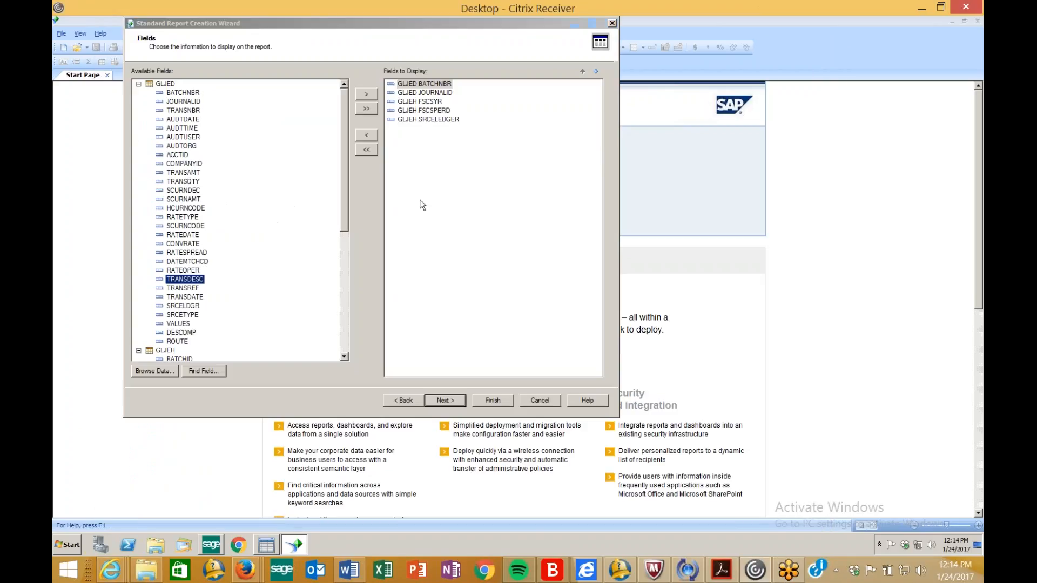
- Add TRANSDESC and TRANSREF from GLJED to the fields to display and proceed to grouping
{"action": "double_click", "coordinate": [190, 280]}
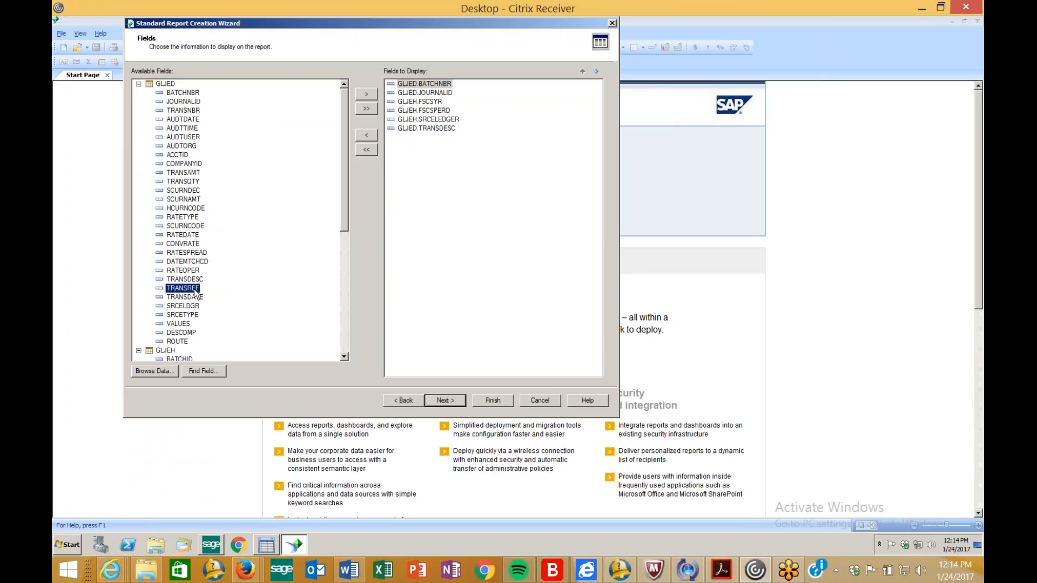
{"action": "double_click", "coordinate": [196, 293]}
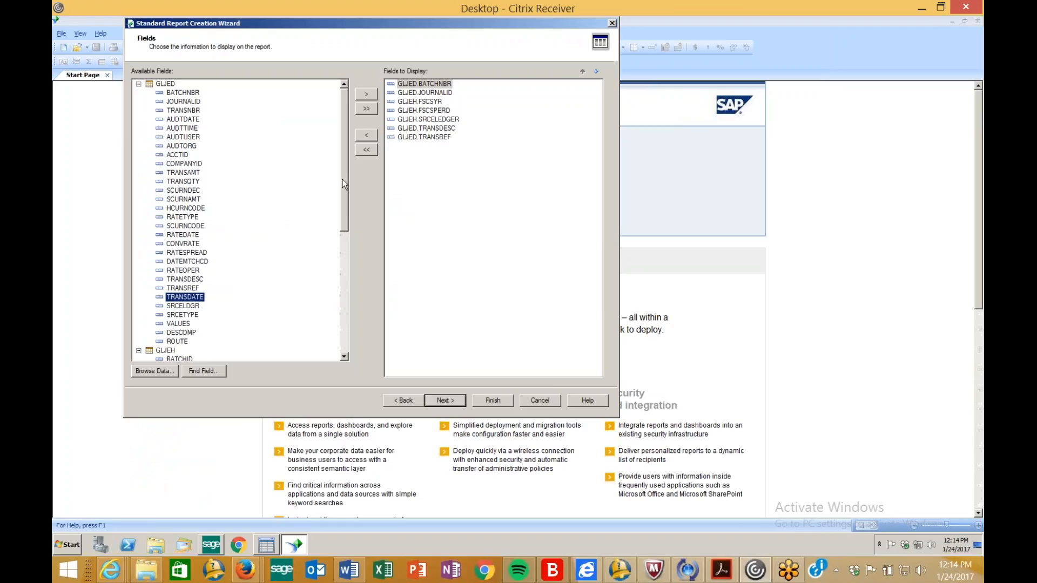
{"action": "left_click", "coordinate": [454, 400]}
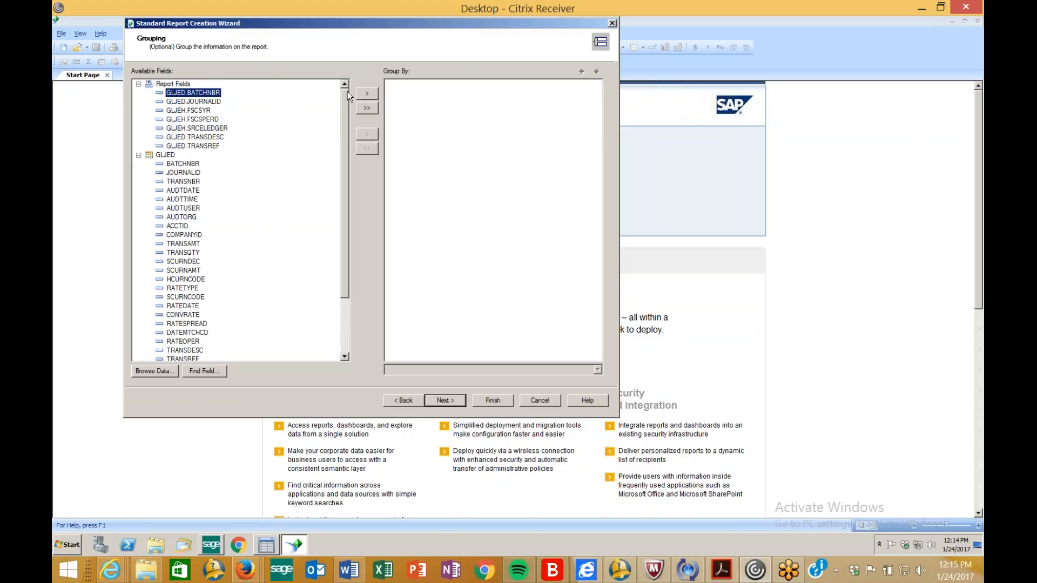
- Group the report by GLJED.BATCHNBR in ascending order and continue past the summaries to record selection
{"action": "left_click", "coordinate": [367, 93]}
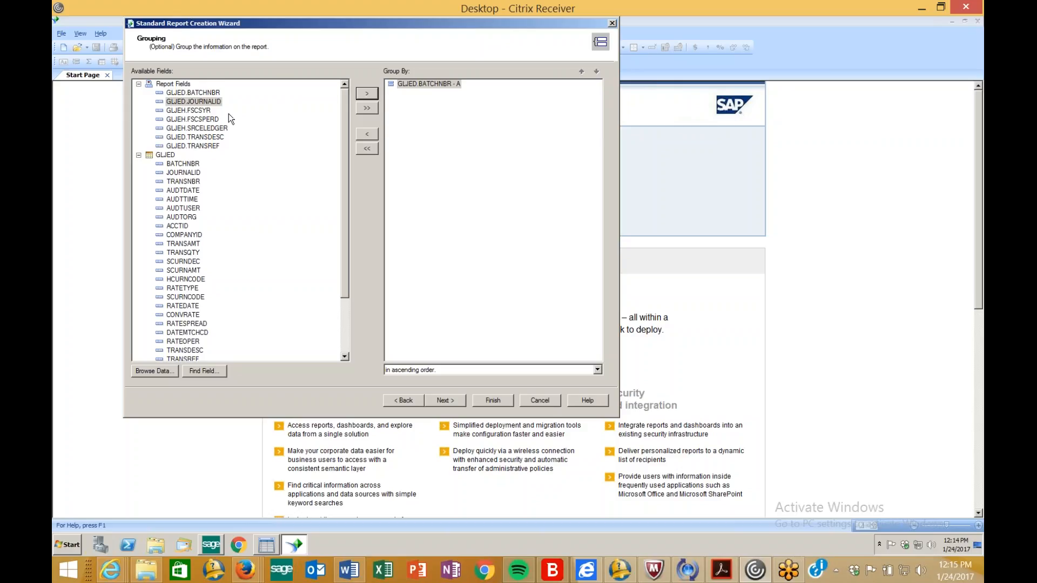
{"action": "left_click", "coordinate": [459, 400]}
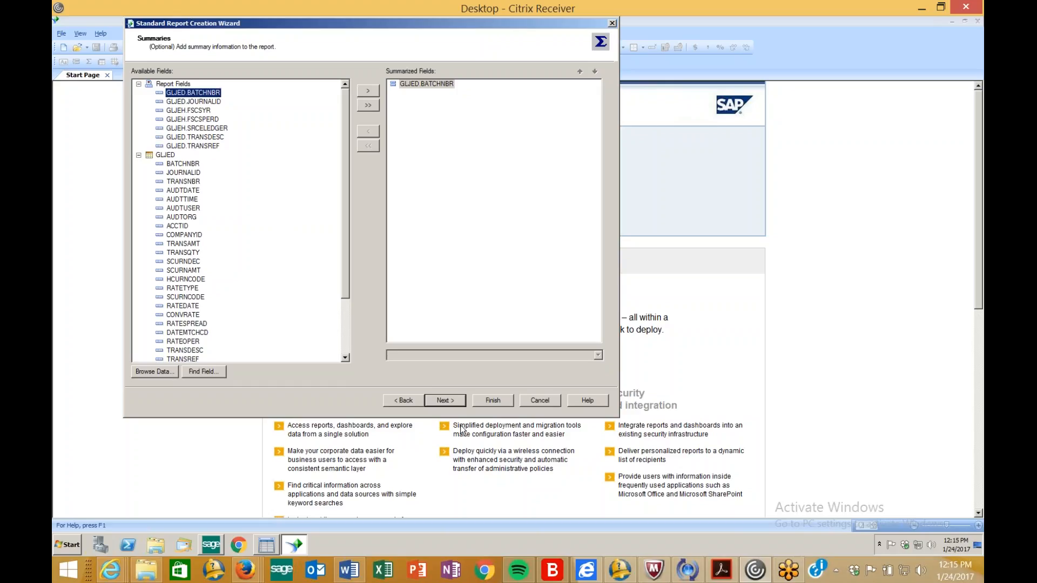
{"action": "left_click", "coordinate": [444, 400]}
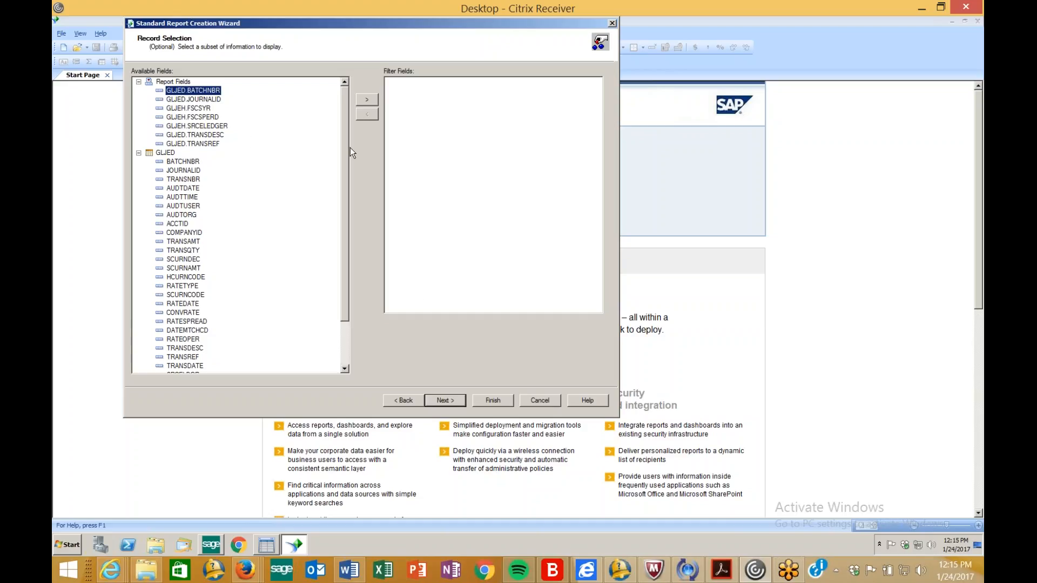
- Filter the records to GLJEH.SRCELEDGER equal to AP and finish the report wizard with No Template
{"action": "left_click", "coordinate": [220, 127]}
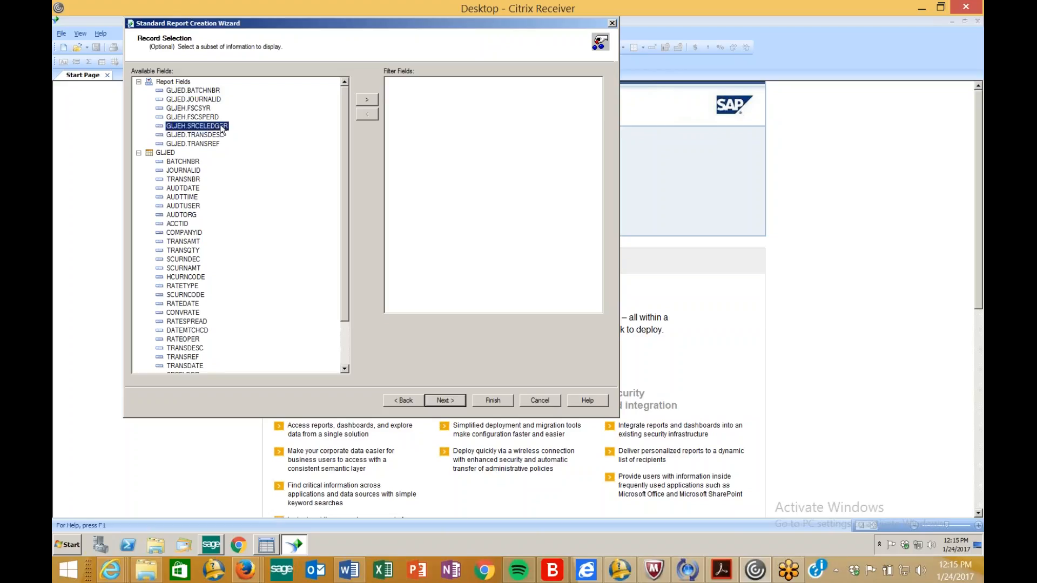
{"action": "left_click", "coordinate": [366, 100]}
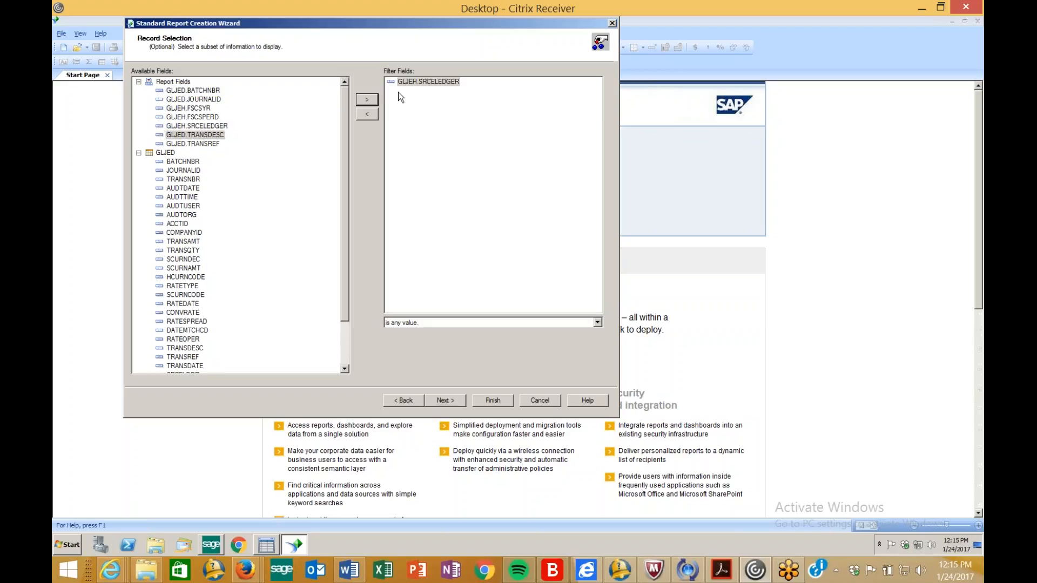
{"action": "left_click", "coordinate": [446, 322]}
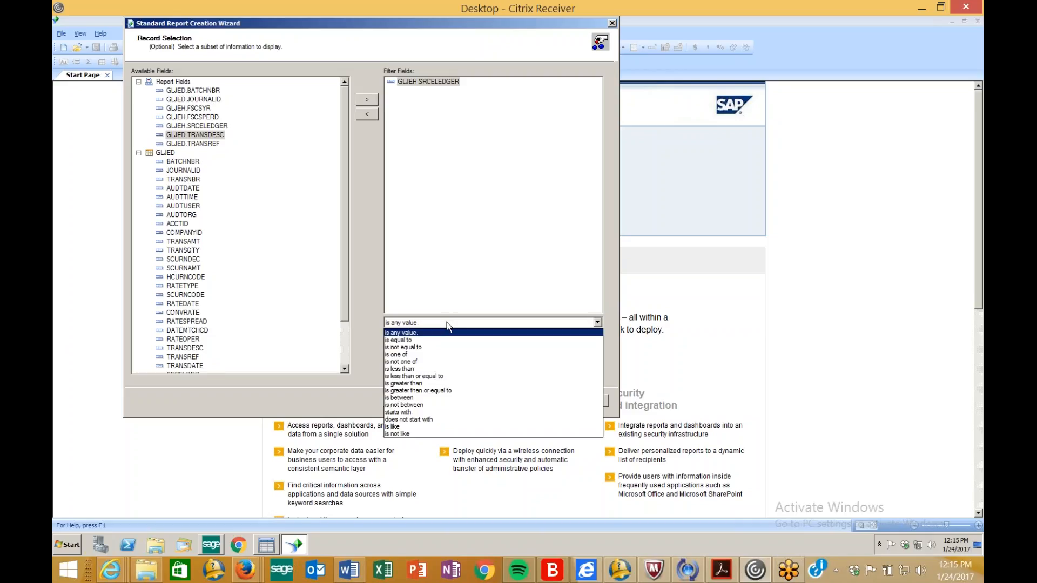
{"action": "left_click", "coordinate": [429, 340]}
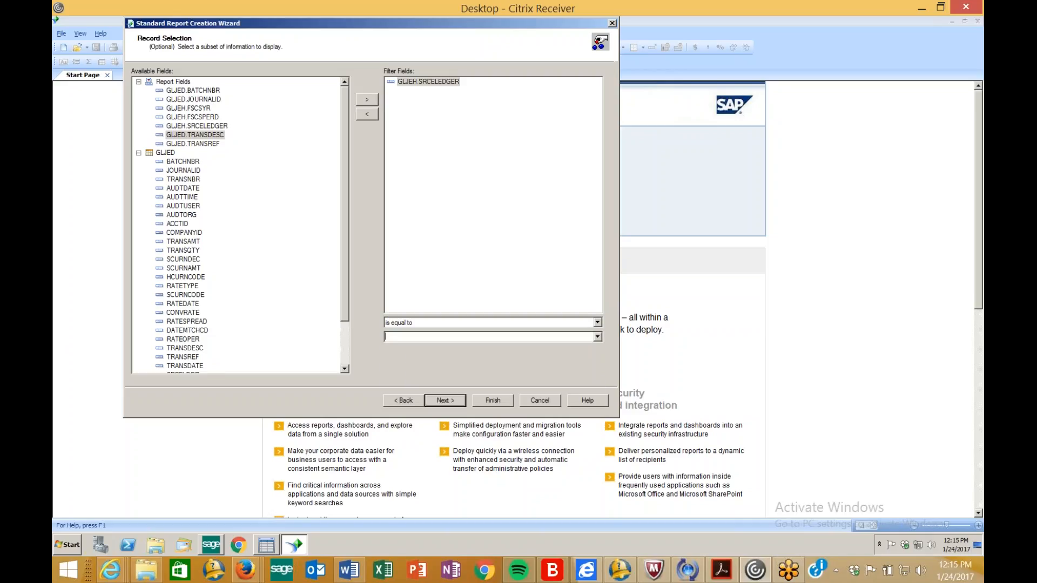
{"action": "type", "text": "AP"}
{"action": "left_click", "coordinate": [444, 401]}
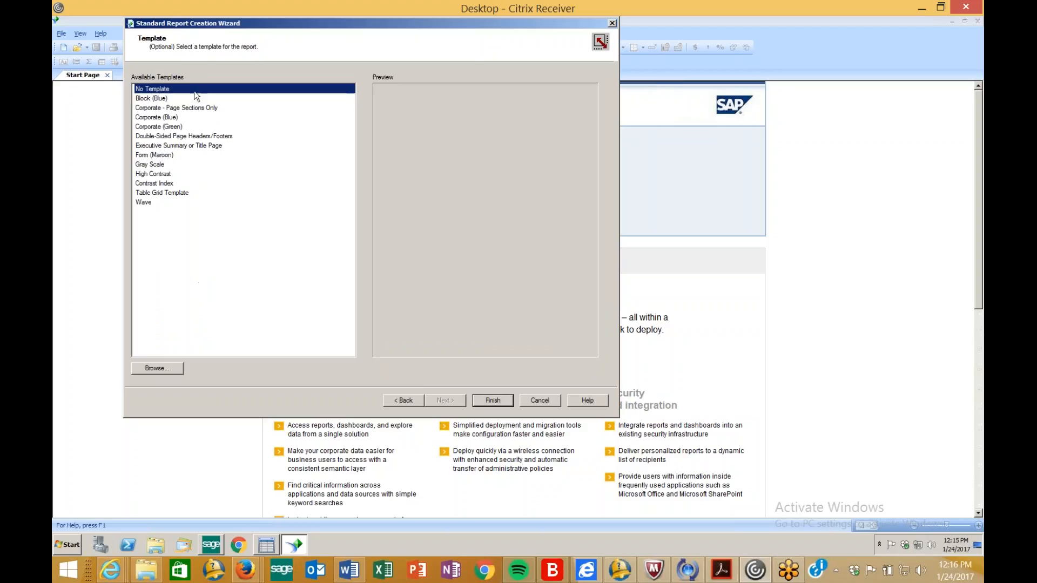
{"action": "left_click", "coordinate": [493, 401]}
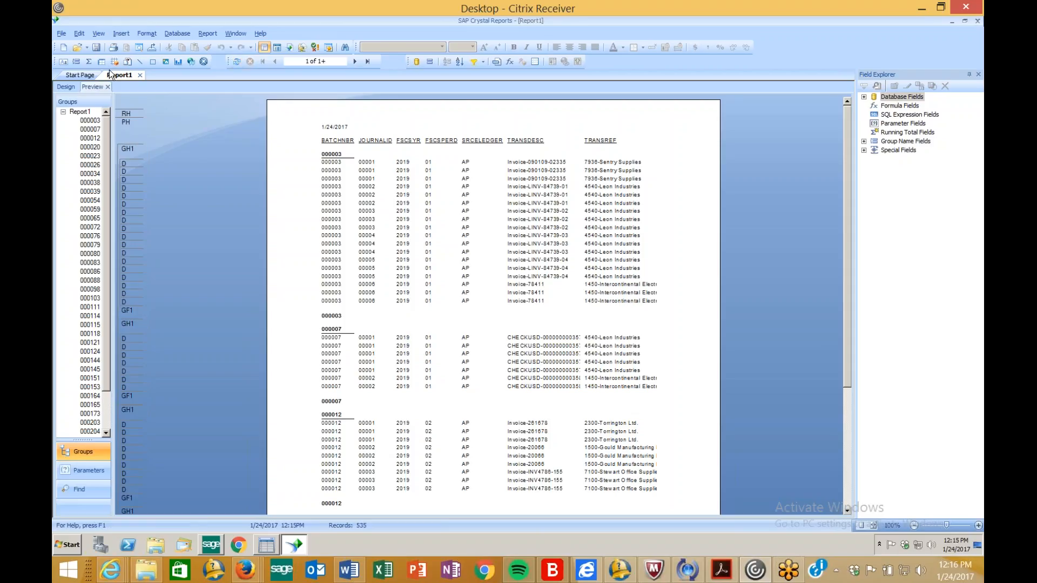
- Save the report as GL AP Open Batches in the Agora folder under clients
{"action": "left_click", "coordinate": [96, 47]}
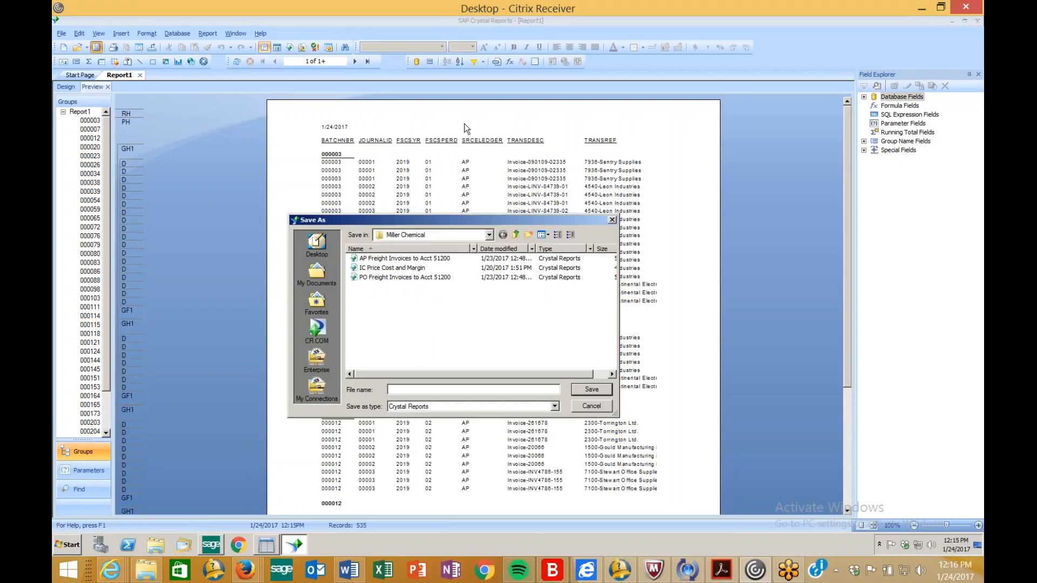
{"action": "left_click", "coordinate": [518, 234]}
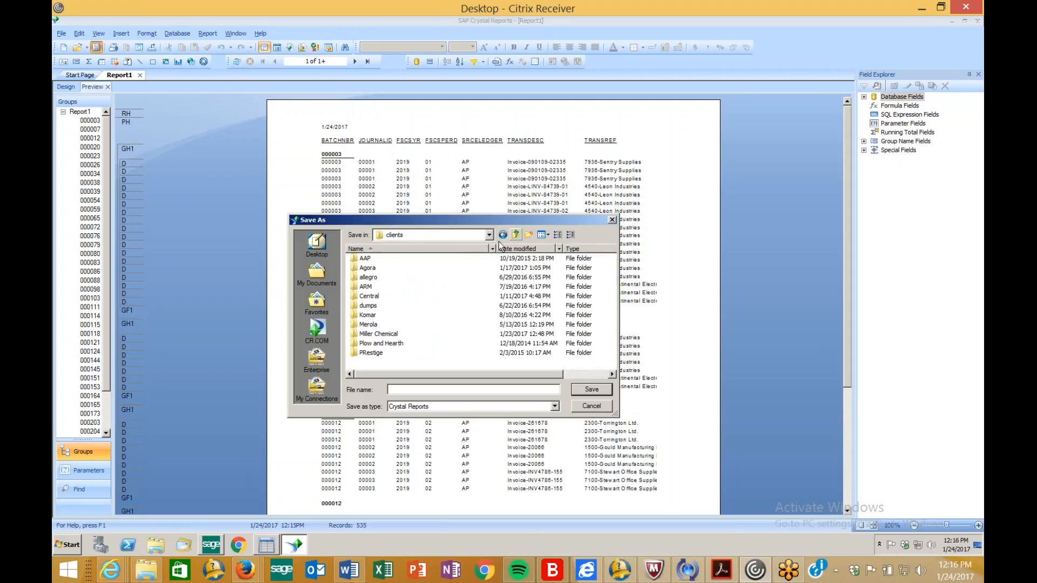
{"action": "left_click", "coordinate": [372, 268]}
{"action": "double_click", "coordinate": [372, 270]}
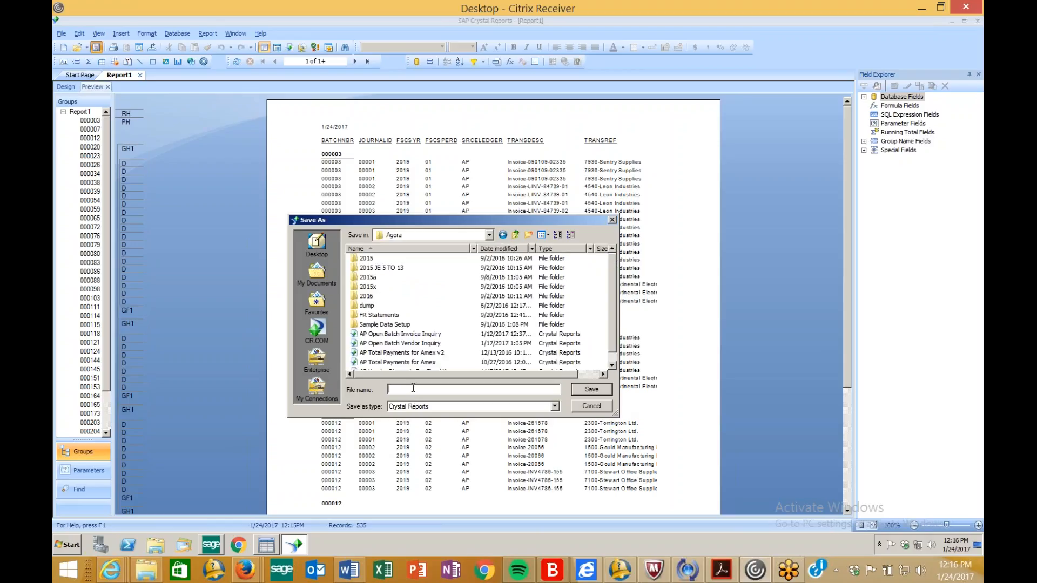
{"action": "type", "text": "GL AP Open Batches"}
{"action": "left_click", "coordinate": [583, 388]}
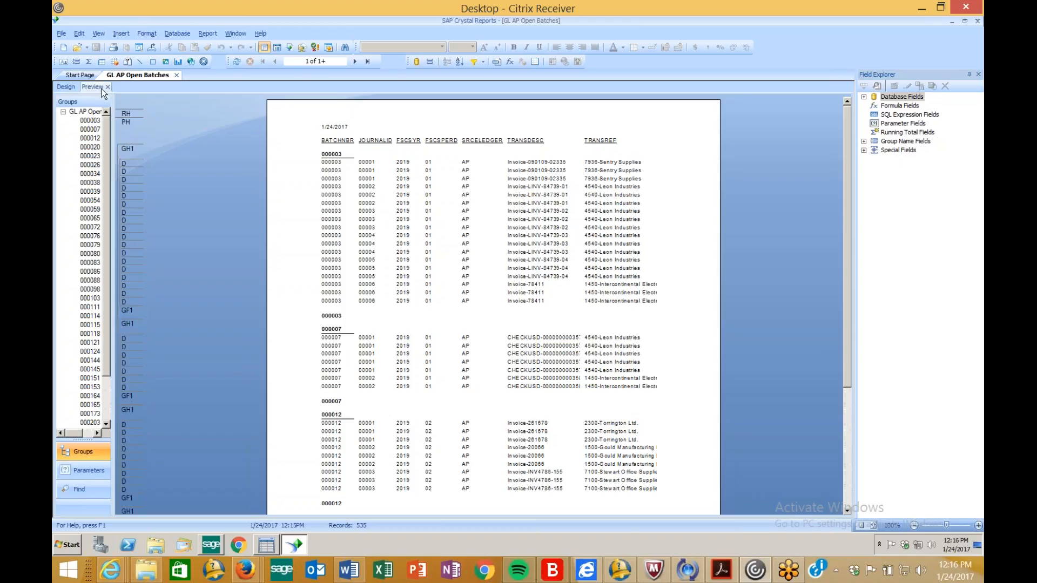
- Compare the report's design layout with its preview, examining the sections, the batch group header and the column guidelines
{"action": "left_click", "coordinate": [65, 87]}
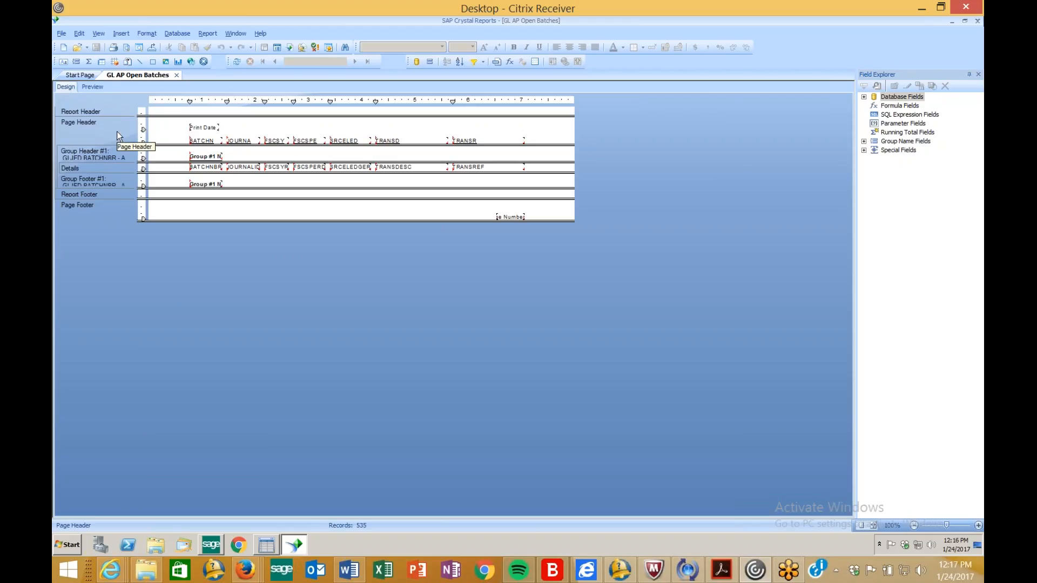
{"action": "left_click", "coordinate": [104, 87]}
{"action": "left_click", "coordinate": [330, 155]}
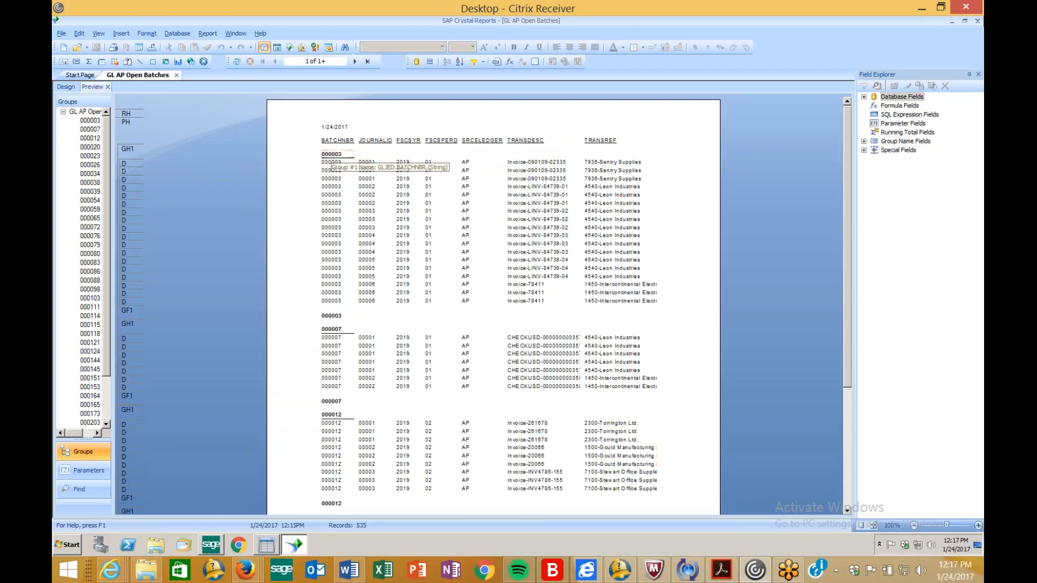
{"action": "left_click", "coordinate": [67, 87]}
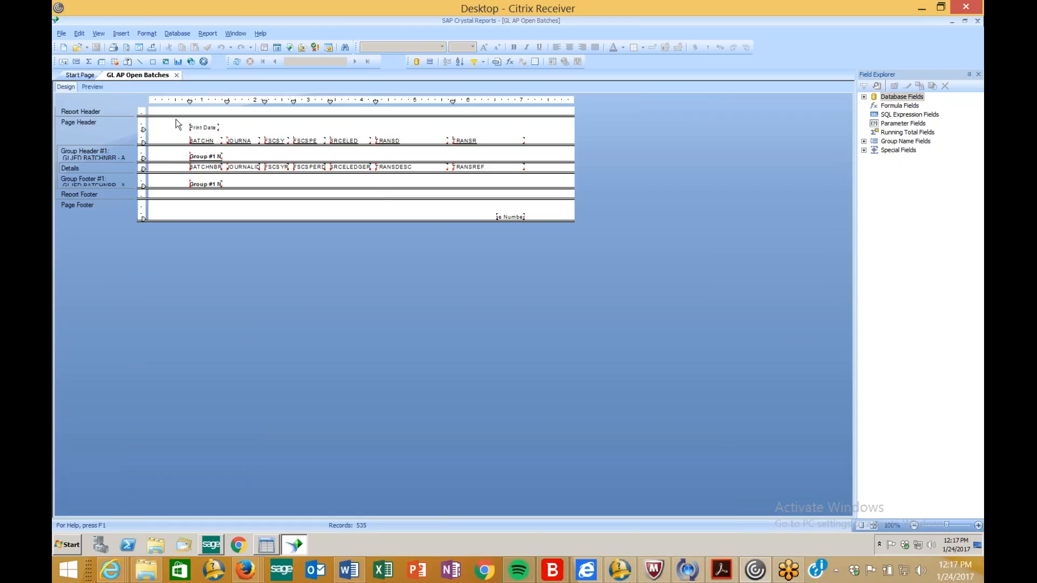
{"action": "left_click", "coordinate": [190, 102]}
{"action": "left_click", "coordinate": [93, 88]}
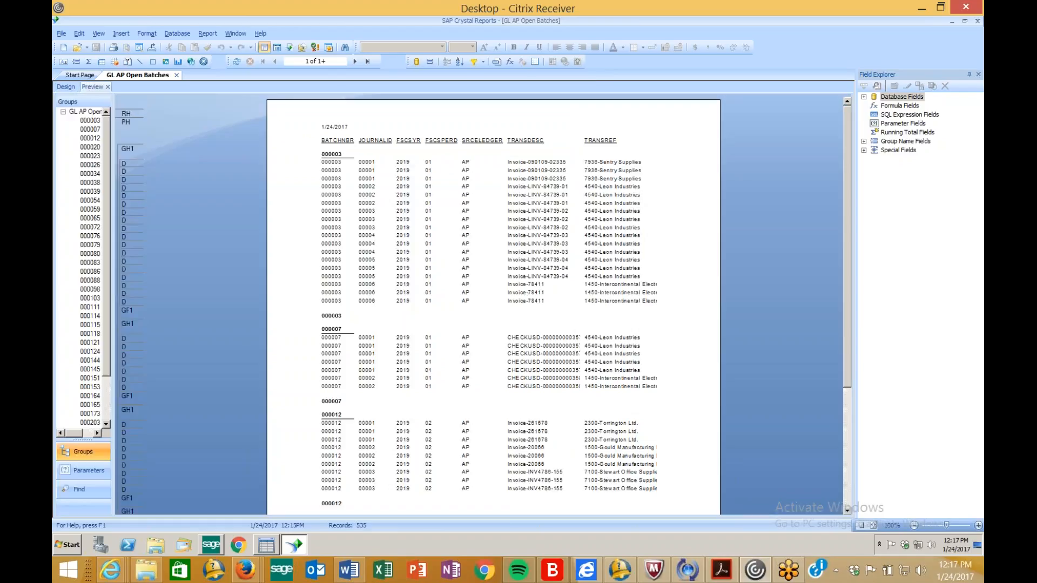
- Move the BATCHNBR column to the report's left margin and align the Print Date field in the page header with it
{"action": "left_click", "coordinate": [74, 89]}
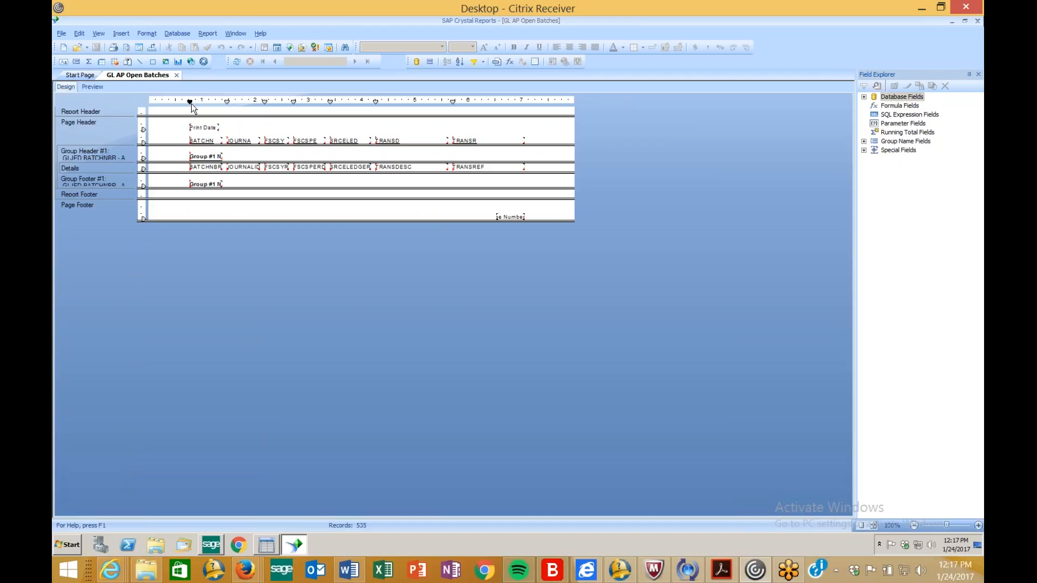
{"action": "left_click_drag", "start_coordinate": [191, 103], "coordinate": [152, 103]}
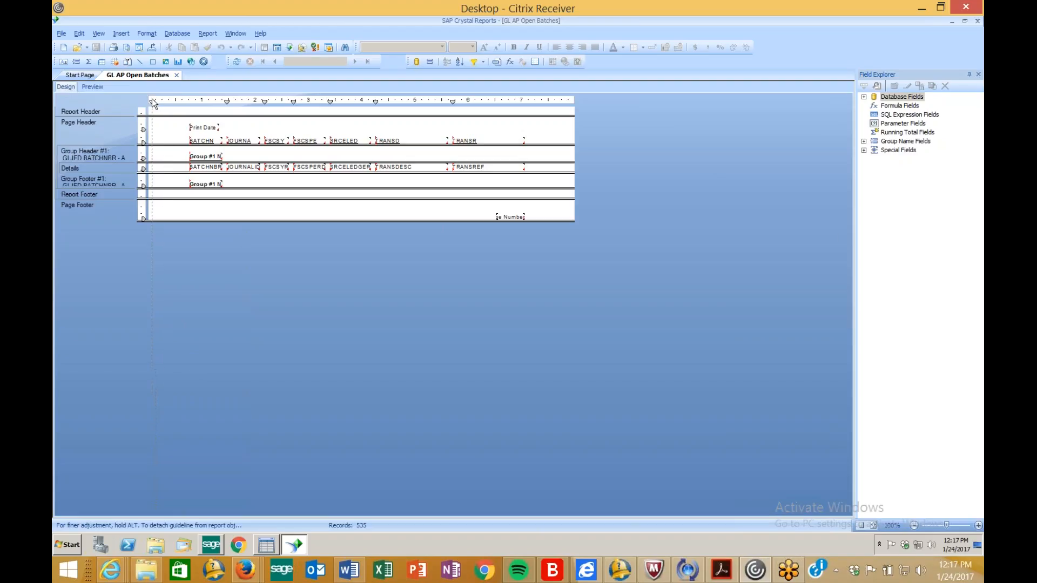
{"action": "left_click", "coordinate": [204, 128]}
{"action": "key", "text": "Left"}
{"action": "key", "text": "Left"}
{"action": "key", "text": "Left"}
{"action": "key", "text": "Left"}
{"action": "key", "text": "Left"}
{"action": "key", "text": "Left"}
{"action": "key", "text": "Left"}
{"action": "key", "text": "Left"}
{"action": "key", "text": "Left"}
{"action": "key", "text": "Left"}
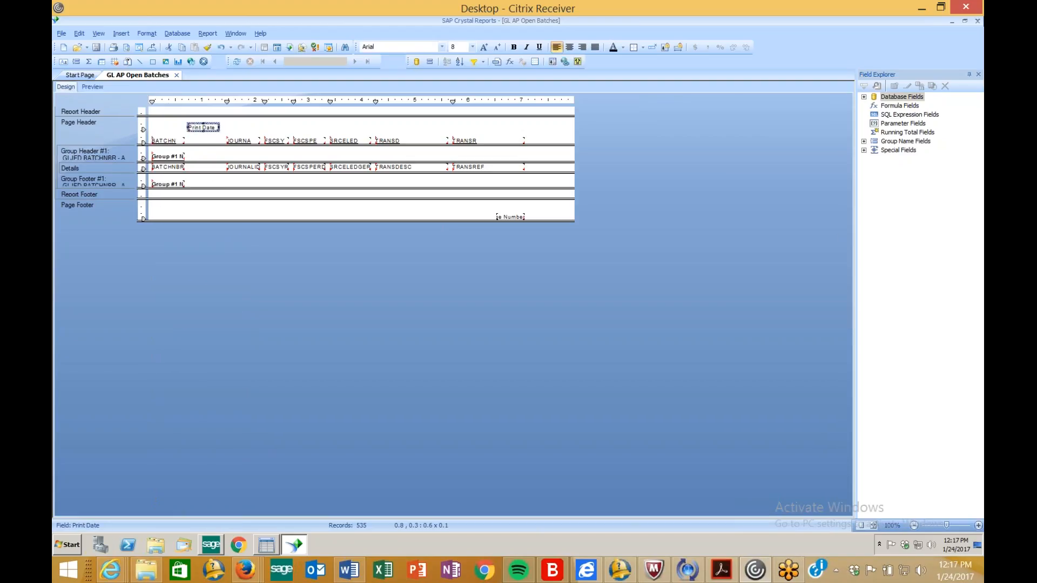
{"action": "key", "text": "Left"}
{"action": "key", "text": "Left"}
{"action": "key", "text": "Left"}
{"action": "key", "text": "Left"}
{"action": "key", "text": "Left"}
{"action": "key", "text": "Left"}
{"action": "key", "text": "Left"}
{"action": "key", "text": "Left"}
{"action": "key", "text": "Left"}
{"action": "key", "text": "Left"}
{"action": "key", "text": "Left"}
{"action": "key", "text": "Left"}
{"action": "key", "text": "Left"}
{"action": "key", "text": "Left"}
{"action": "key", "text": "Left"}
{"action": "key", "text": "Left"}
{"action": "key", "text": "Right"}
{"action": "key", "text": "Right"}
- Shift the JOURNALID, FSCSYR, FSCSPERD and SRCELEDGER columns left so each sits directly beside the preceding column
{"action": "left_click_drag", "start_coordinate": [228, 101], "coordinate": [187, 105]}
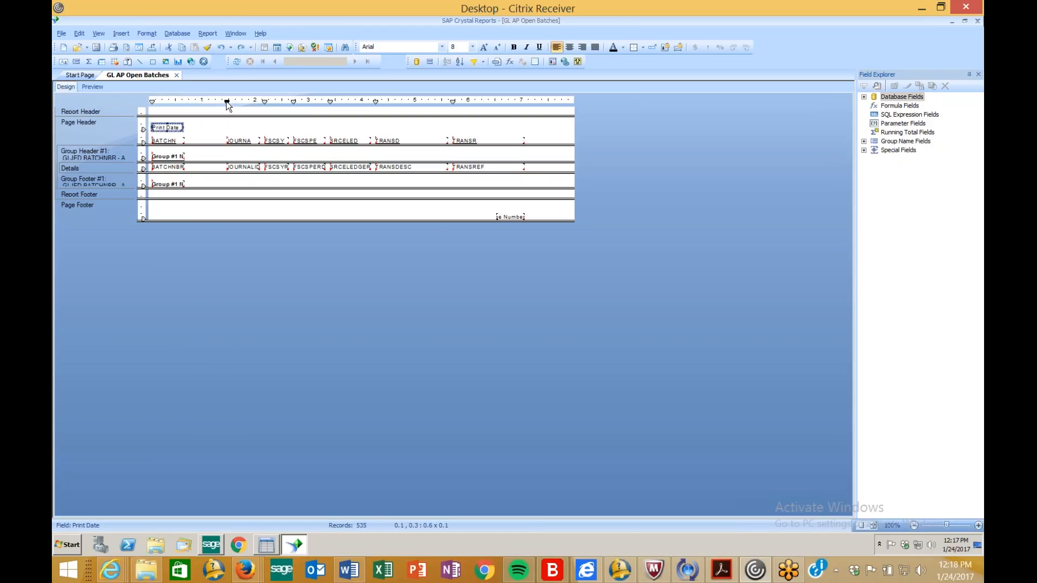
{"action": "mouse_move", "coordinate": [227, 104]}
{"action": "left_mouse_down"}
{"action": "mouse_move", "coordinate": [210, 111]}
{"action": "mouse_move", "coordinate": [186, 98]}
{"action": "left_mouse_up"}
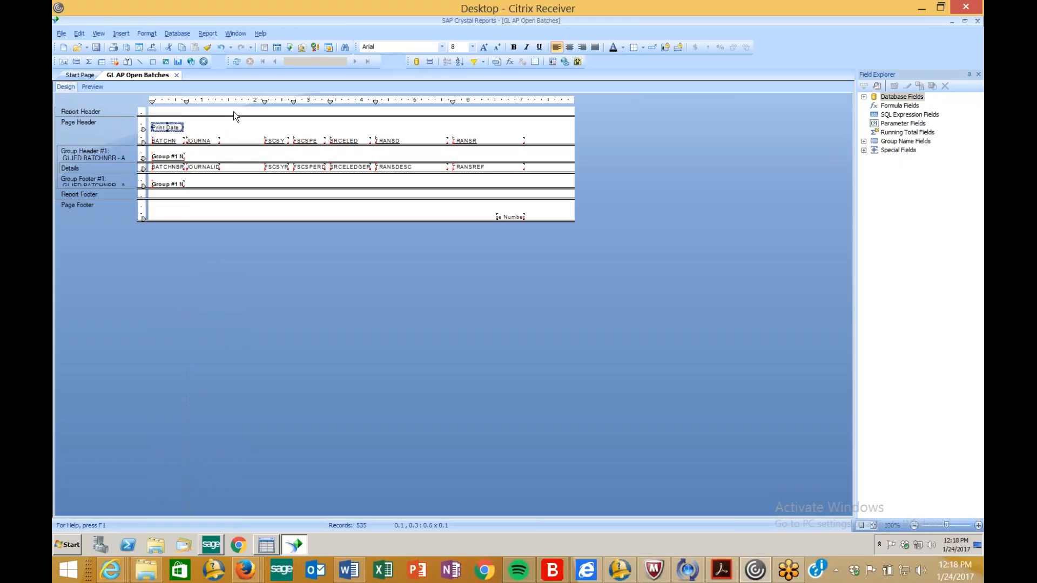
{"action": "left_click", "coordinate": [264, 102]}
{"action": "left_click_drag", "start_coordinate": [265, 104], "coordinate": [223, 103]}
{"action": "left_click", "coordinate": [293, 102]}
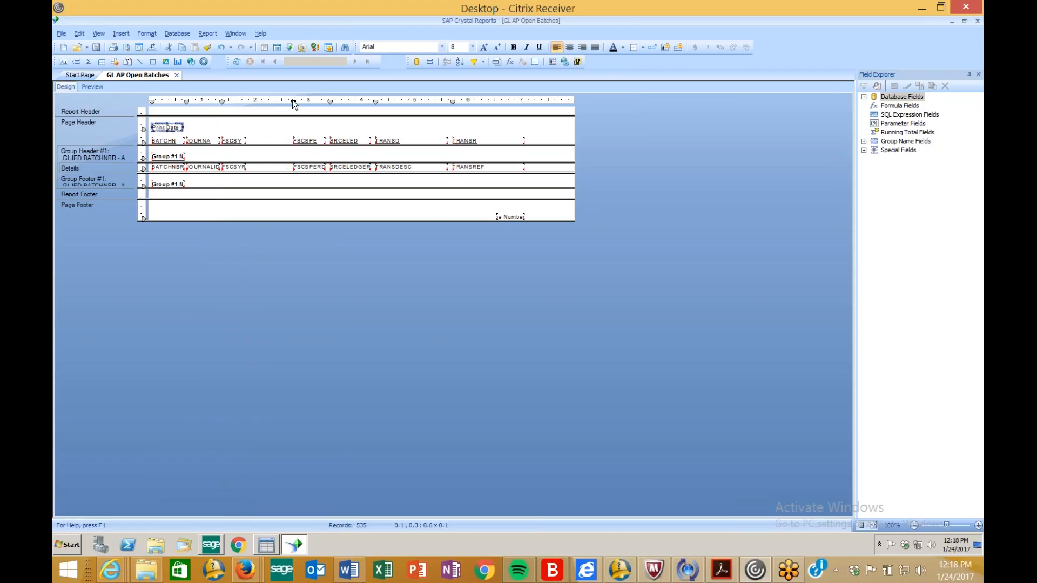
{"action": "left_click_drag", "start_coordinate": [293, 103], "coordinate": [249, 104]}
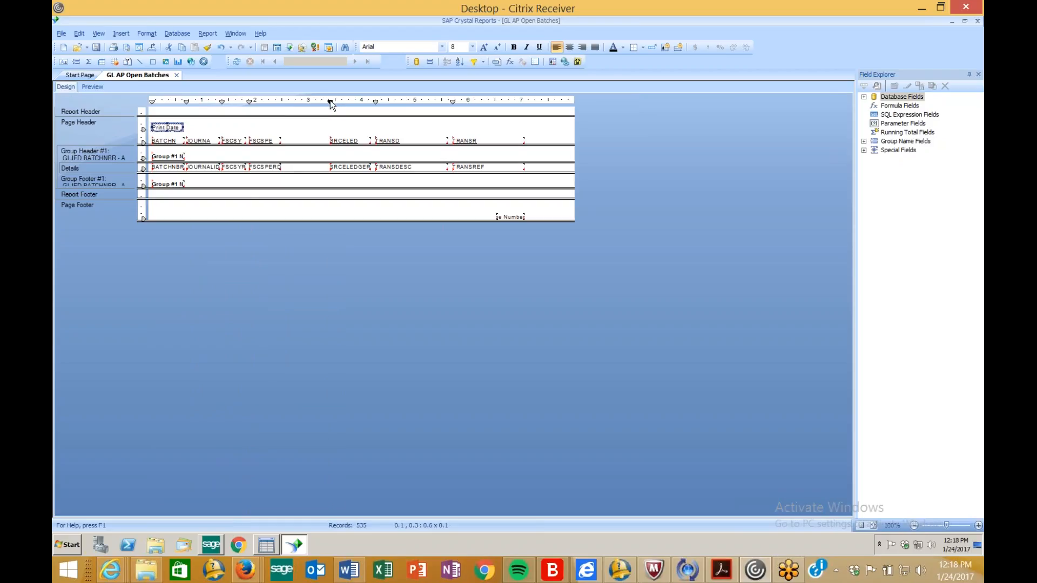
{"action": "left_click_drag", "start_coordinate": [330, 101], "coordinate": [284, 103]}
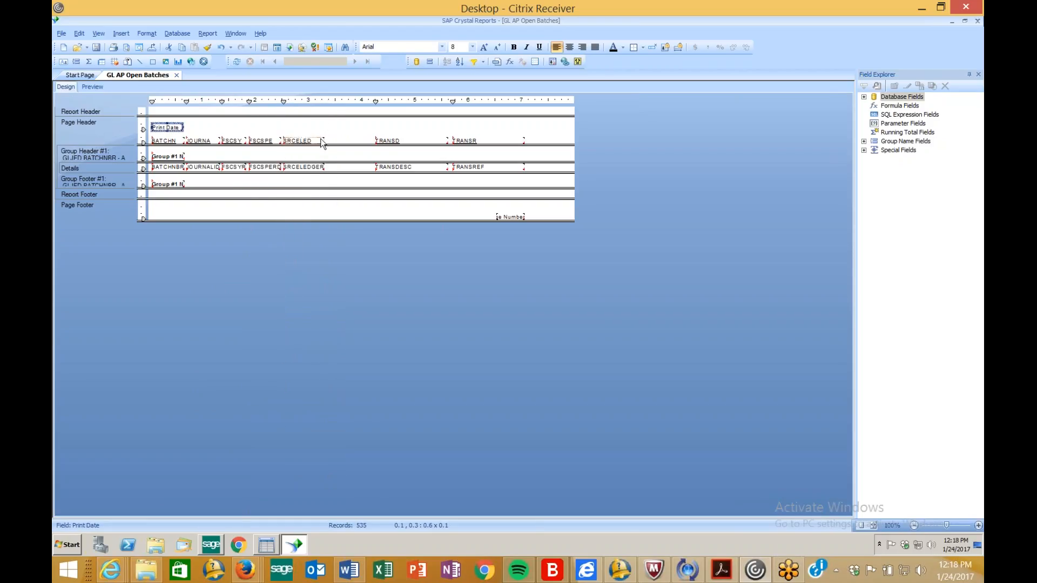
- Narrow the SRCELEDGER heading and detail field together and move the TRANSDESC column directly beside them
{"action": "left_click", "coordinate": [321, 141]}
{"action": "left_click", "coordinate": [324, 166], "text": "ctrl"}
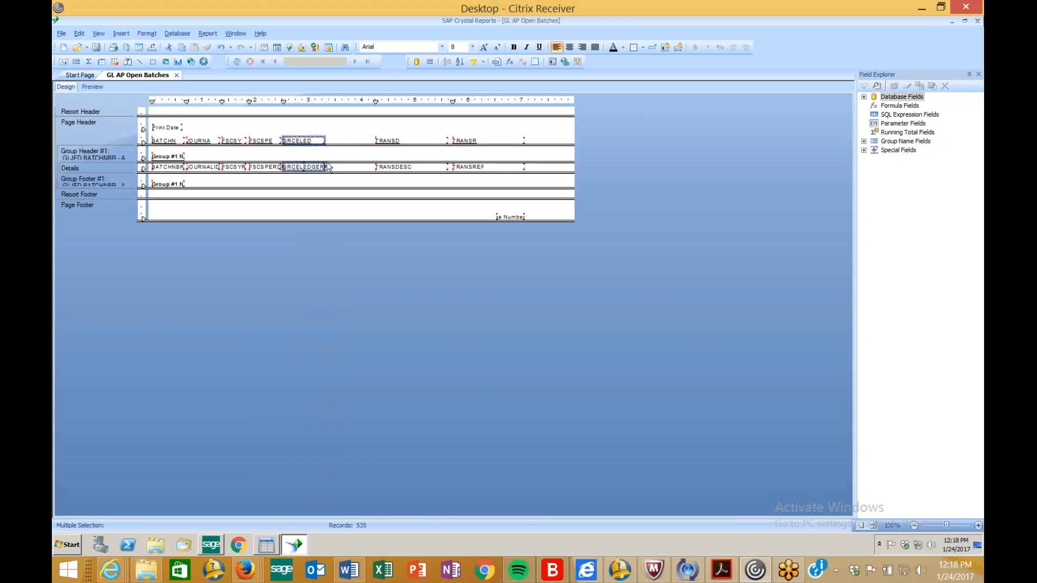
{"action": "left_click_drag", "start_coordinate": [326, 167], "coordinate": [304, 167]}
{"action": "left_click_drag", "start_coordinate": [376, 102], "coordinate": [307, 103]}
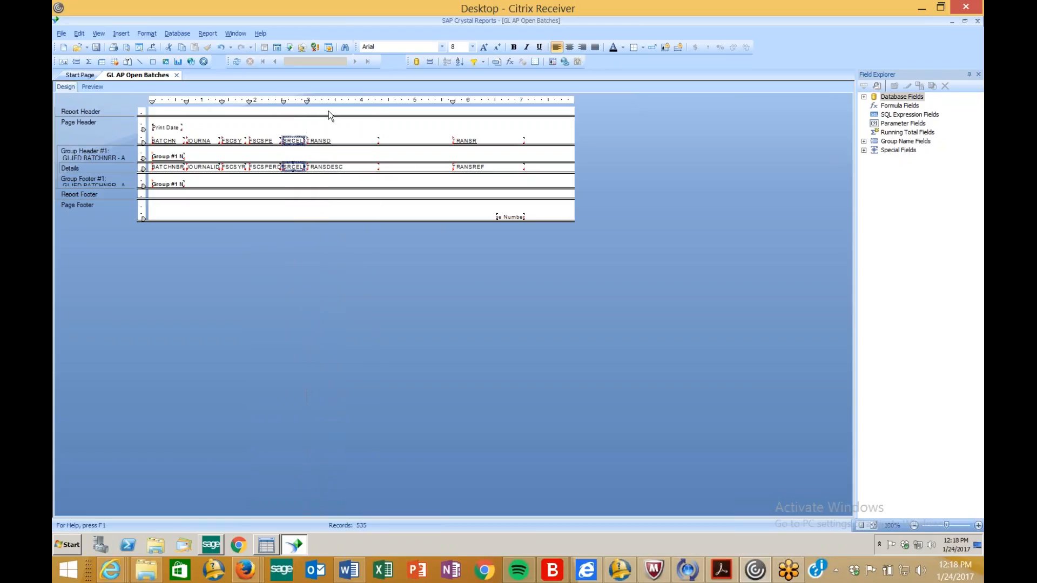
- Widen the TRANSDESC heading and detail field together up to the start of the TRANSREF column
{"action": "left_click", "coordinate": [357, 139]}
{"action": "left_click", "coordinate": [356, 166], "text": "ctrl"}
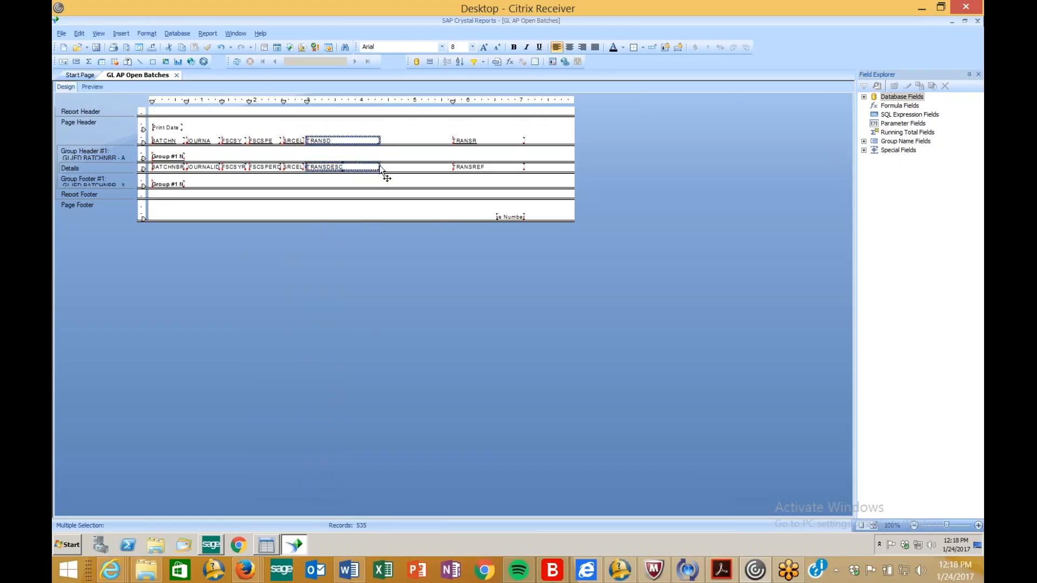
{"action": "left_click_drag", "start_coordinate": [380, 169], "coordinate": [453, 166]}
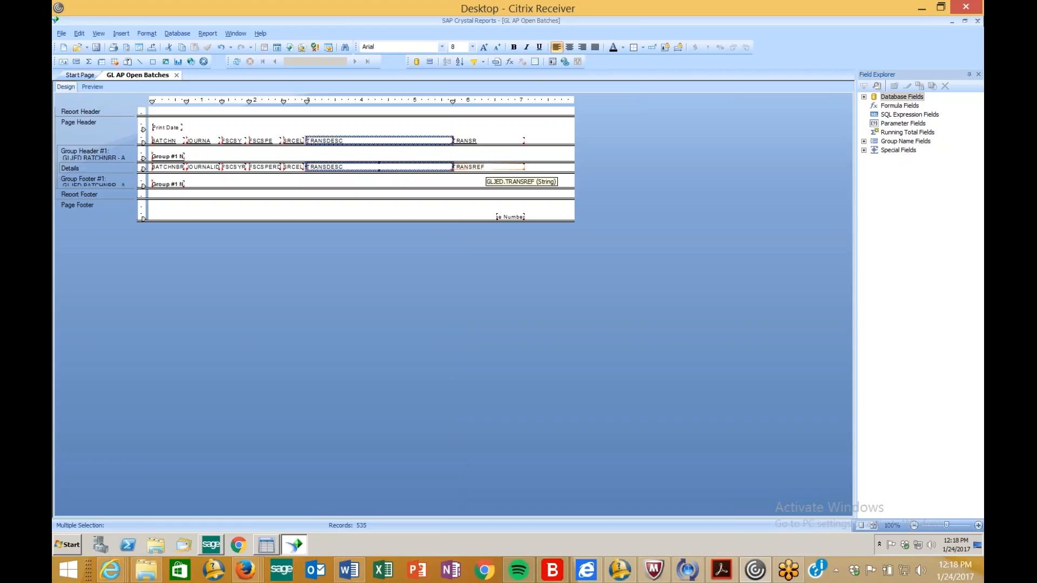
- Widen the TRANSREF heading and detail field almost to the right page margin and check the layout in the preview
{"action": "left_click", "coordinate": [493, 126]}
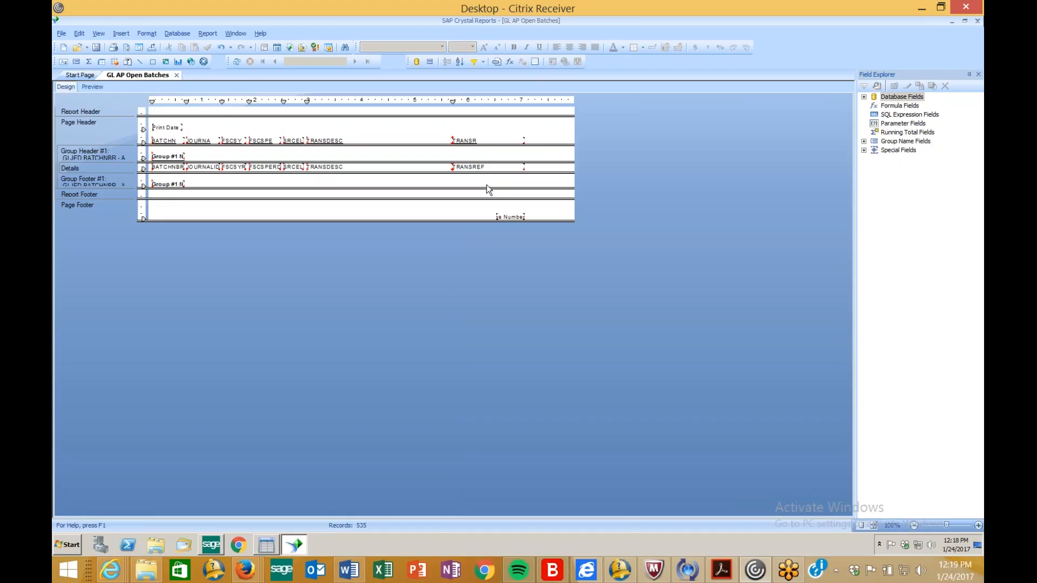
{"action": "left_click_drag", "start_coordinate": [492, 187], "coordinate": [487, 131]}
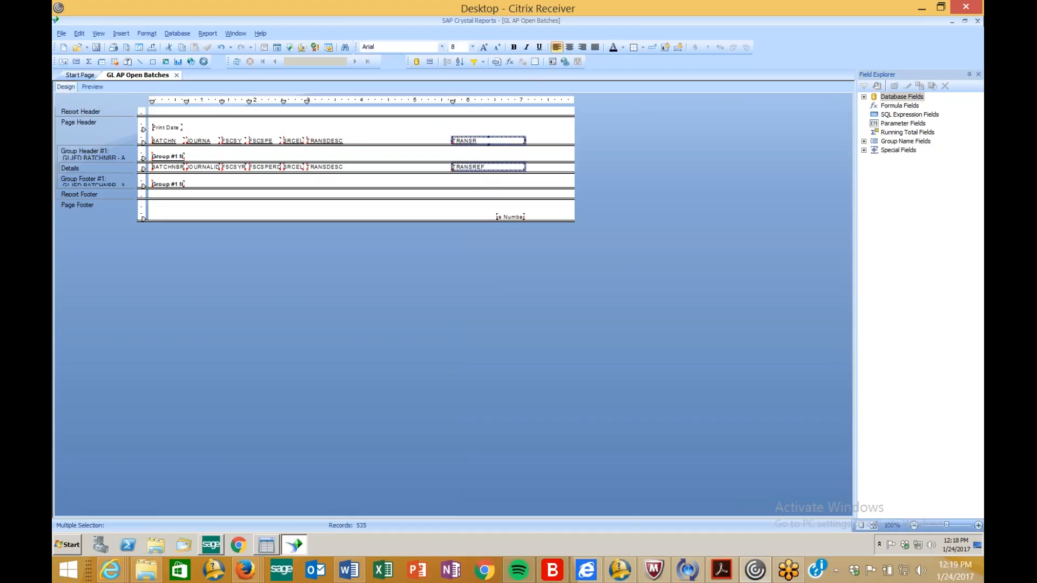
{"action": "left_click_drag", "start_coordinate": [526, 140], "coordinate": [566, 140]}
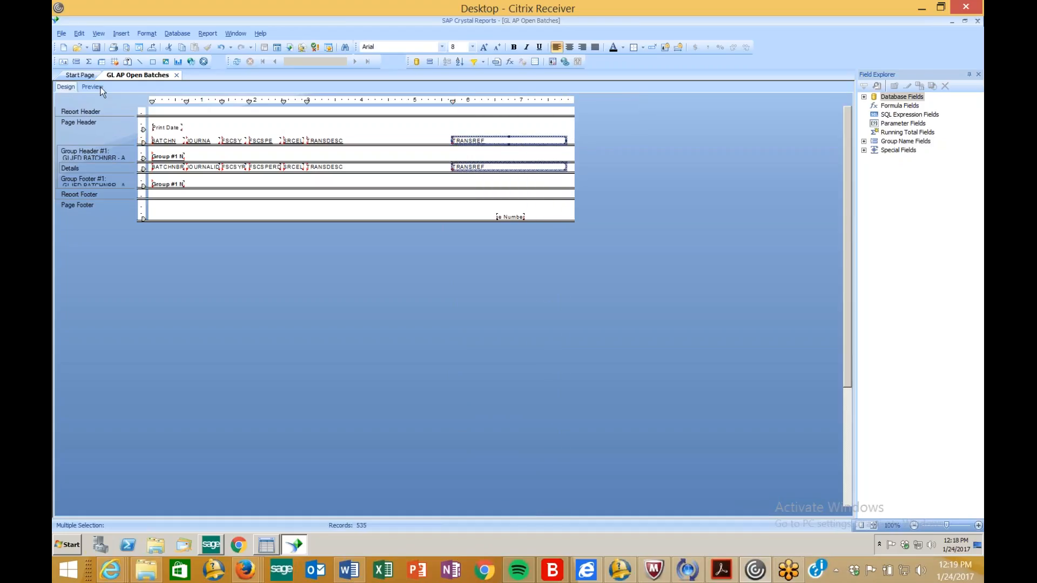
{"action": "left_click", "coordinate": [93, 86]}
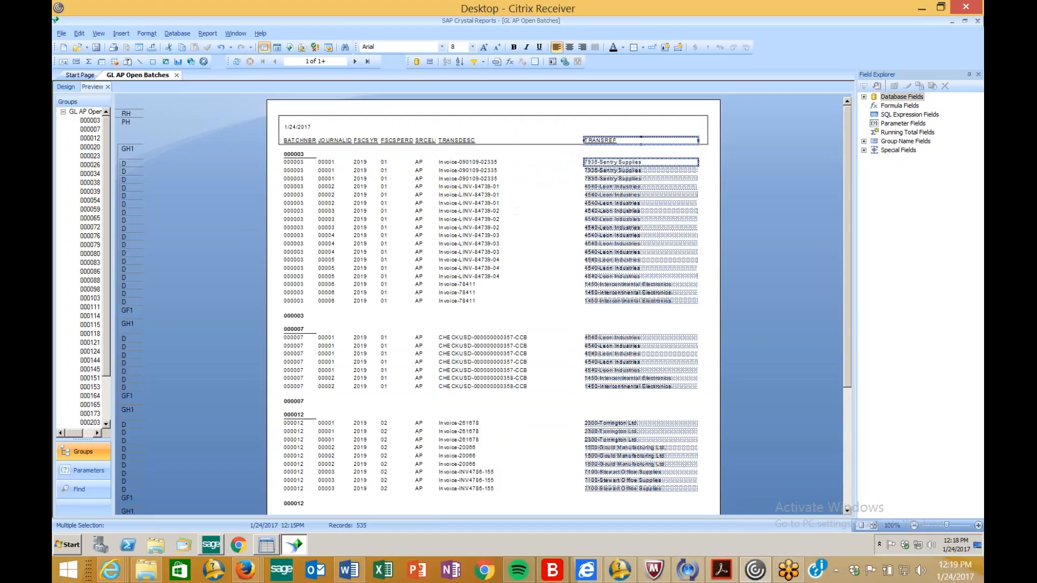
{"action": "left_click", "coordinate": [69, 86]}
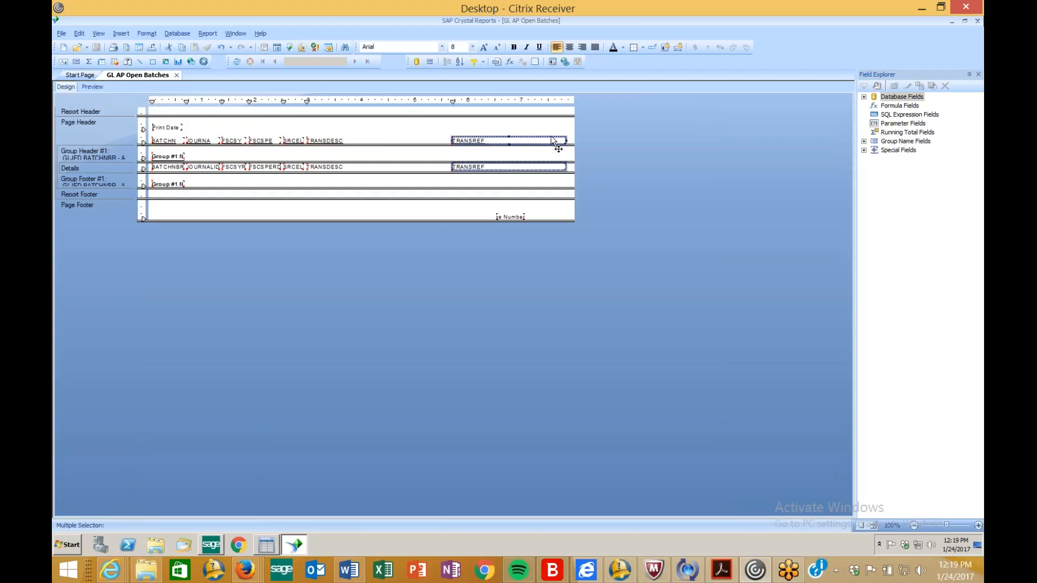
- Rename the BATCHNBR, JOURNALID and FSCSYR column headings to Batch #, Entry # and Year
{"action": "double_click", "coordinate": [172, 143]}
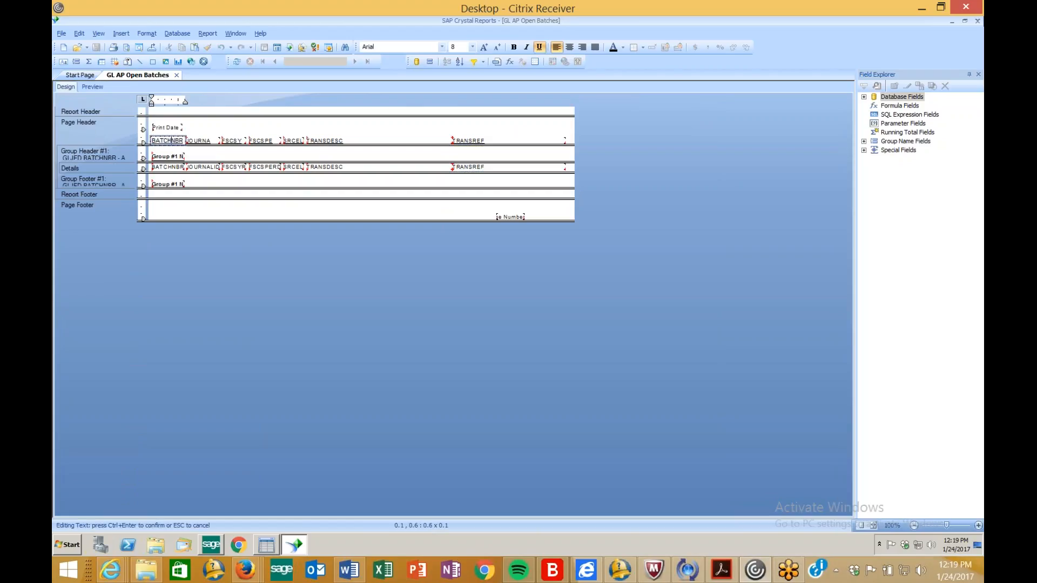
{"action": "double_click", "coordinate": [172, 141]}
{"action": "type", "text": "Batch #"}
{"action": "double_click", "coordinate": [205, 141]}
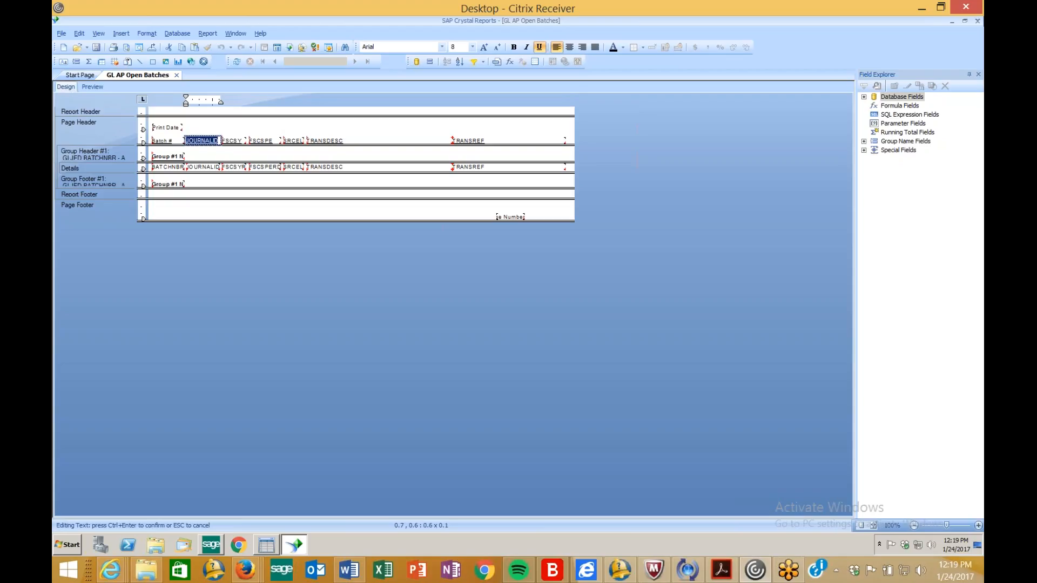
{"action": "type", "text": "Entry #"}
{"action": "double_click", "coordinate": [241, 142]}
{"action": "double_click", "coordinate": [241, 141]}
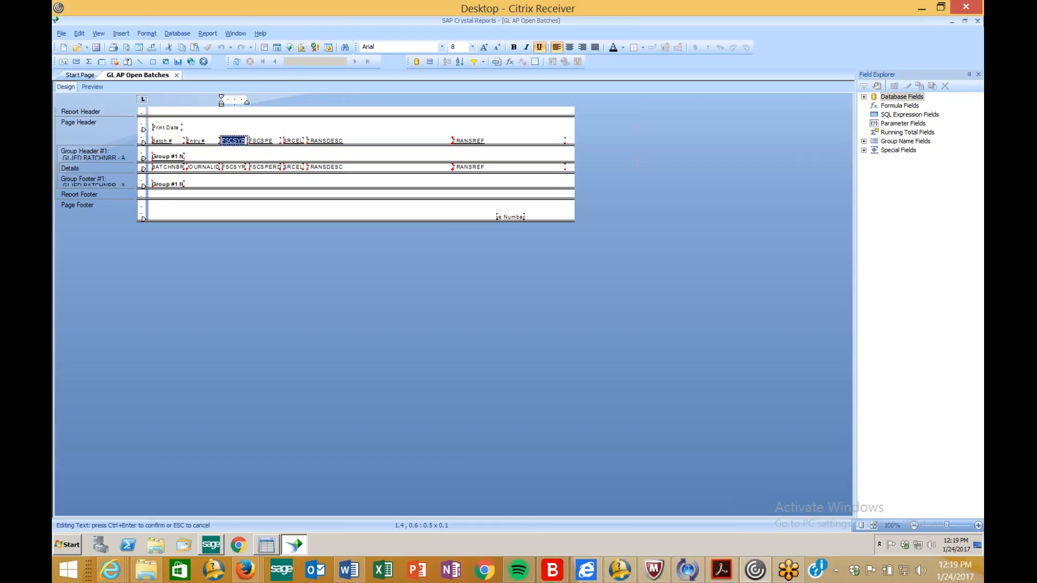
{"action": "type", "text": "YE"}
{"action": "key", "text": "BackSpace"}
{"action": "key", "text": "BackSpace"}
{"action": "type", "text": "ear"}
{"action": "left_click", "coordinate": [269, 141]}
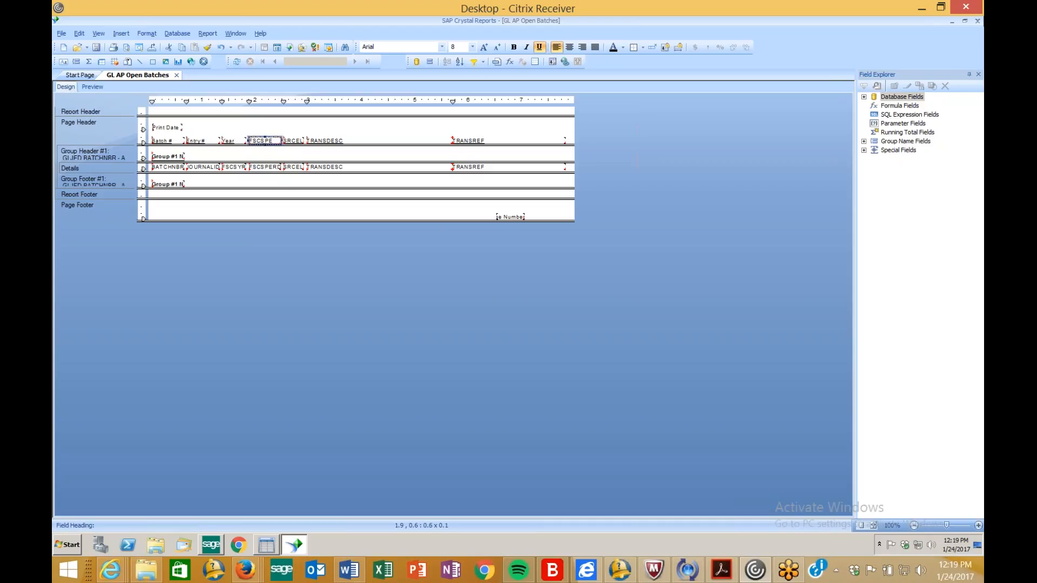
- Rename the fiscal period (FSCSPERD) and source ledger (SRCELEDGER) column headings to Period and Source
{"action": "double_click", "coordinate": [264, 141]}
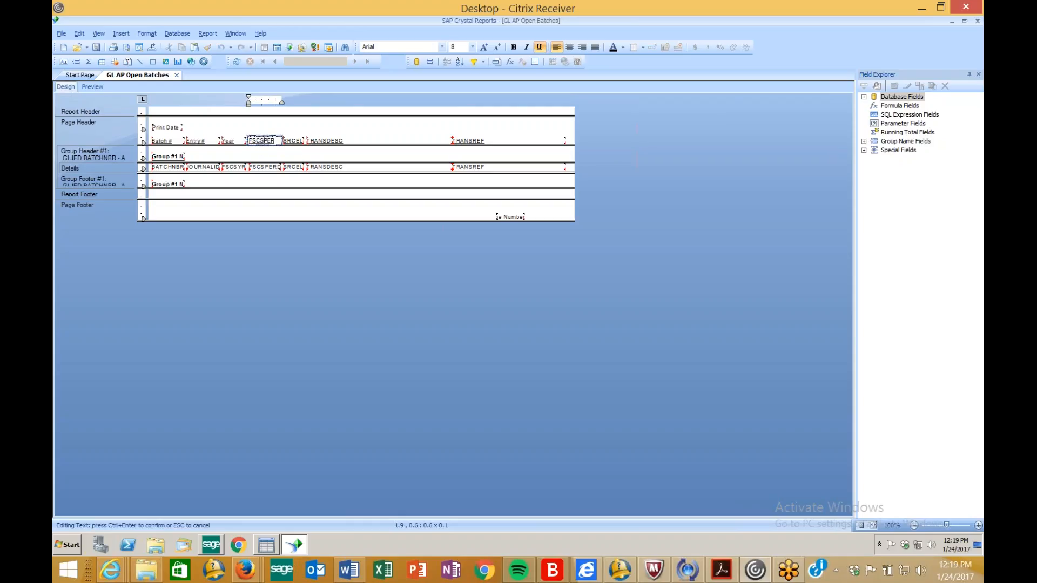
{"action": "double_click", "coordinate": [264, 140]}
{"action": "type", "text": "Period"}
{"action": "double_click", "coordinate": [297, 141]}
{"action": "double_click", "coordinate": [297, 141]}
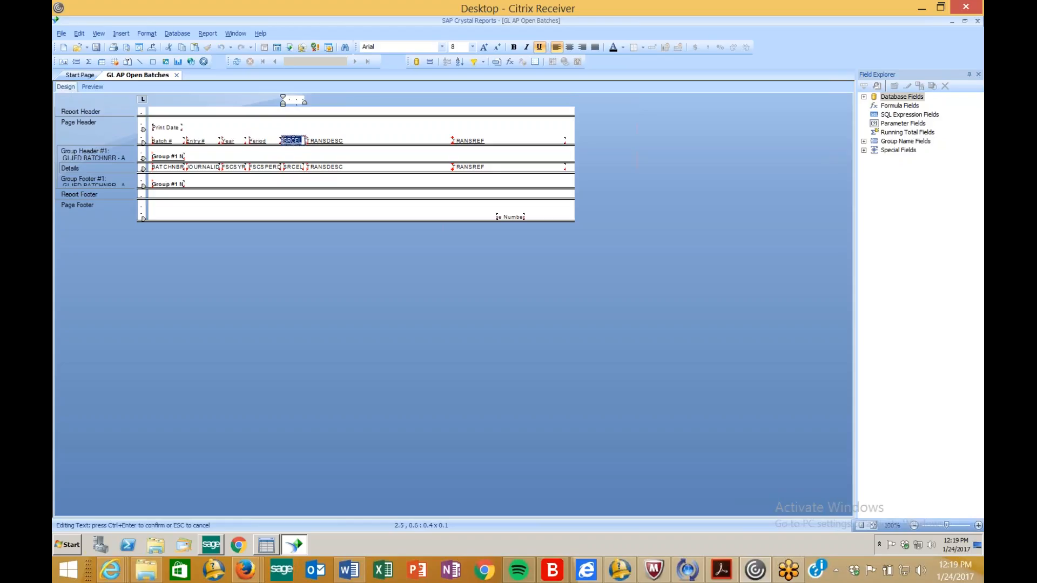
{"action": "type", "text": "Source"}
- Rename the TRANSDESC and TRANSREF column headings to Detail Description and Detail Reference and check the headings in the preview
{"action": "left_click", "coordinate": [346, 139]}
{"action": "double_click", "coordinate": [345, 139]}
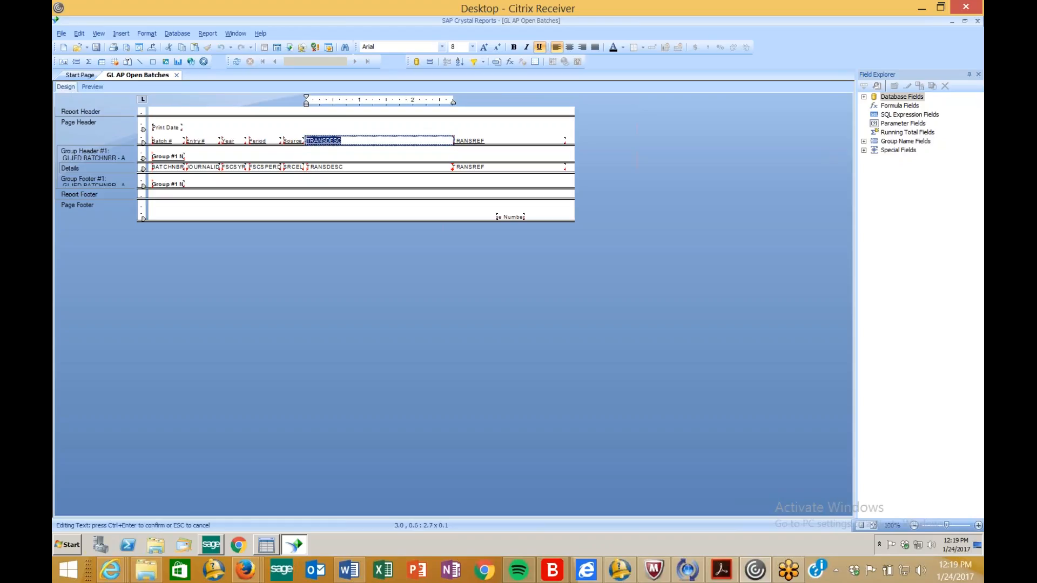
{"action": "type", "text": "Detail Description"}
{"action": "double_click", "coordinate": [462, 141]}
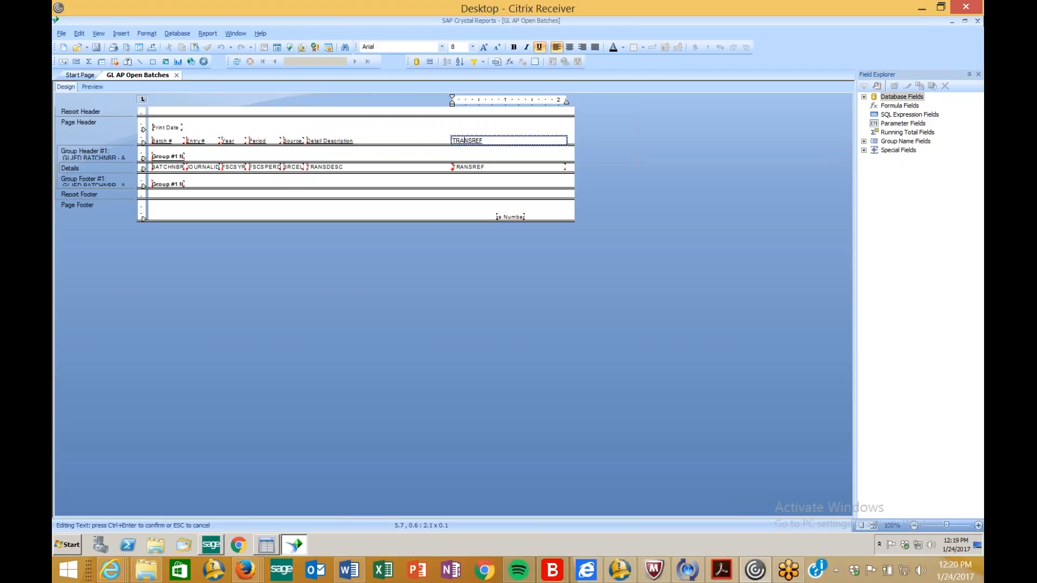
{"action": "double_click", "coordinate": [461, 140]}
{"action": "type", "text": "Detail Reference"}
{"action": "left_click", "coordinate": [377, 215]}
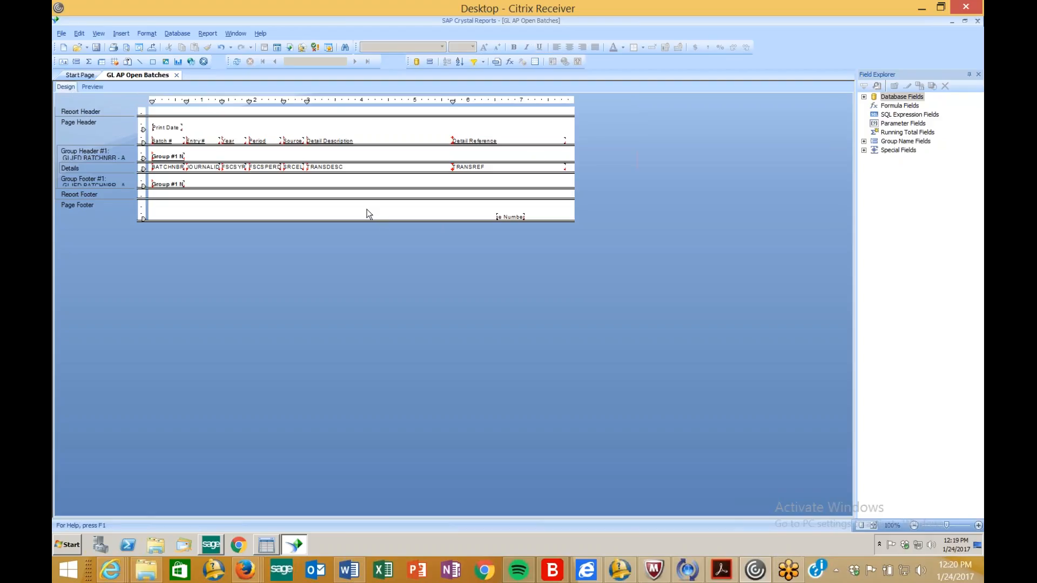
{"action": "left_click", "coordinate": [93, 86]}
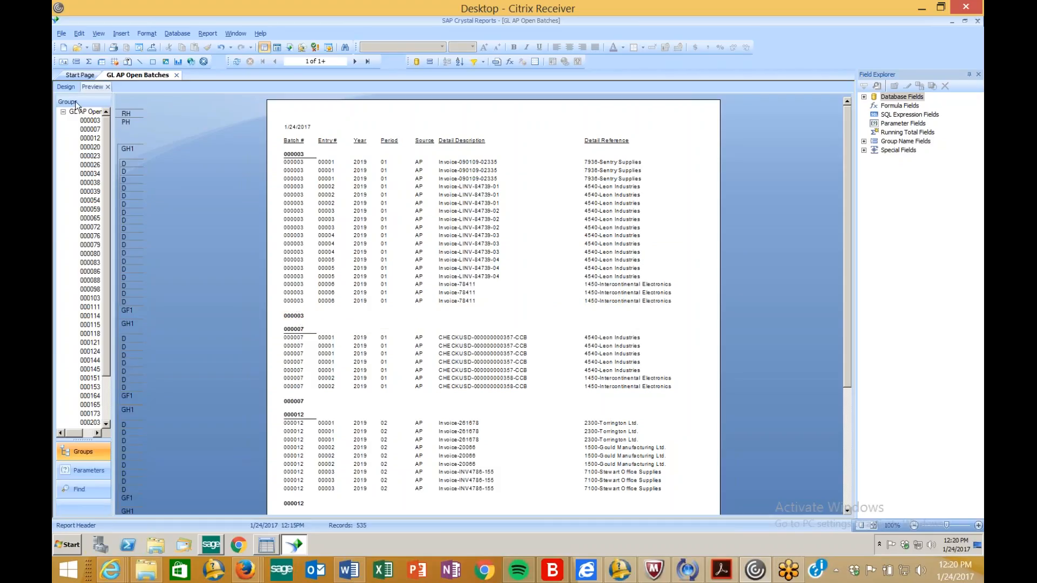
- Hide the Group Footer #1 section while still allowing drill-down, check the preview and save the report
{"action": "left_click", "coordinate": [66, 86]}
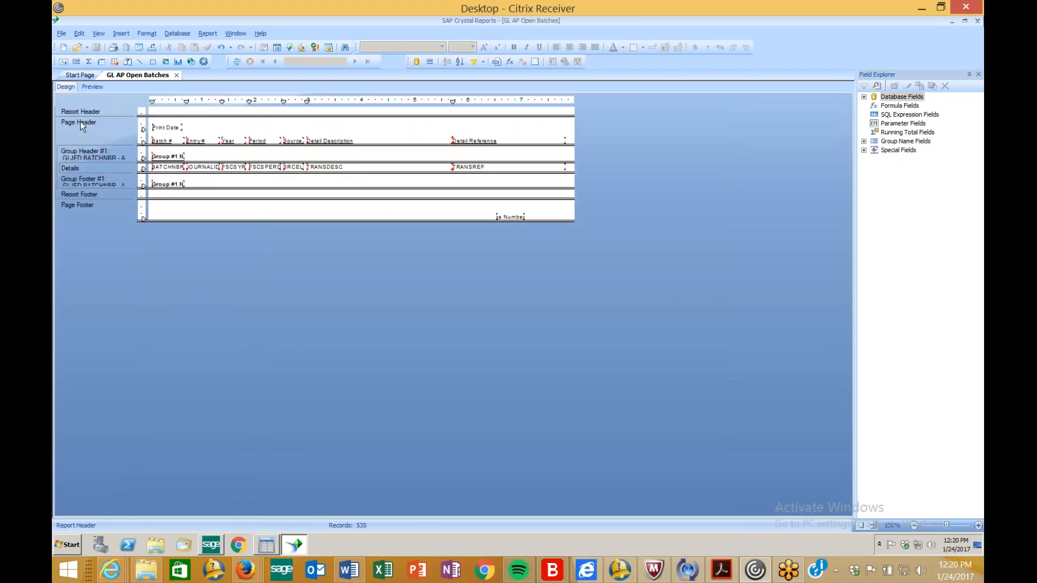
{"action": "right_click", "coordinate": [88, 181]}
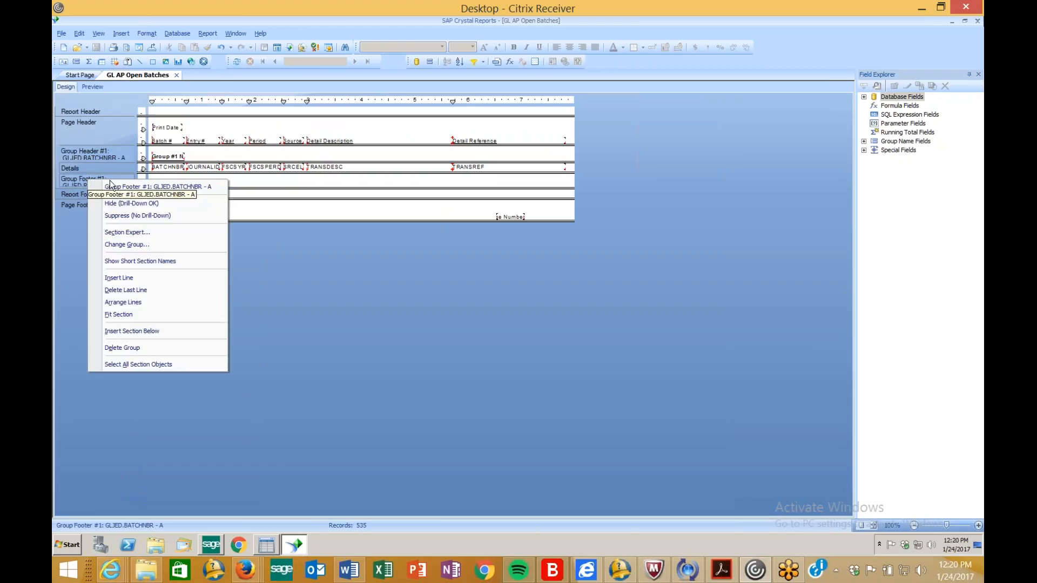
{"action": "left_click", "coordinate": [139, 205]}
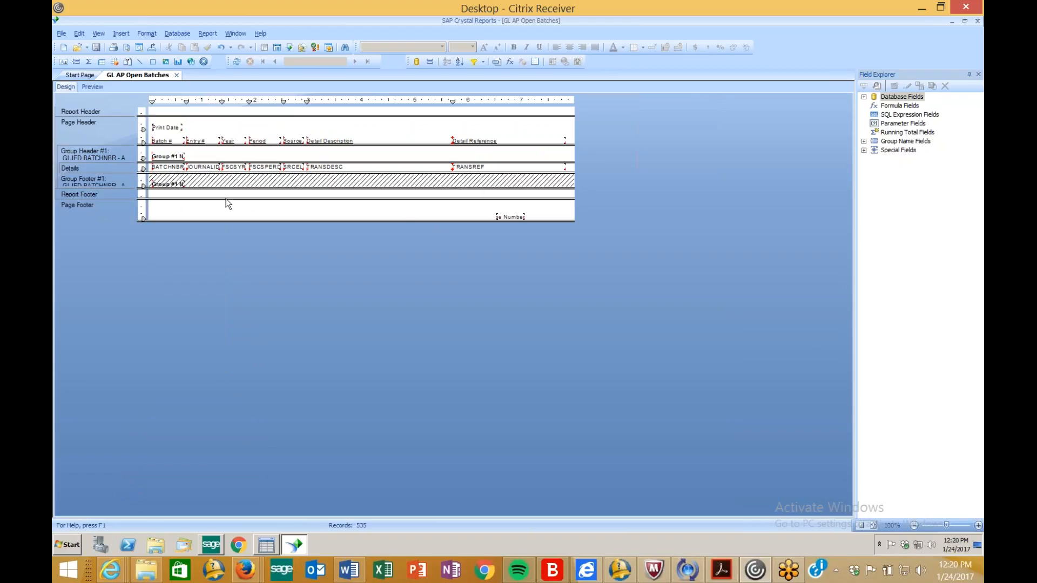
{"action": "left_click", "coordinate": [94, 87]}
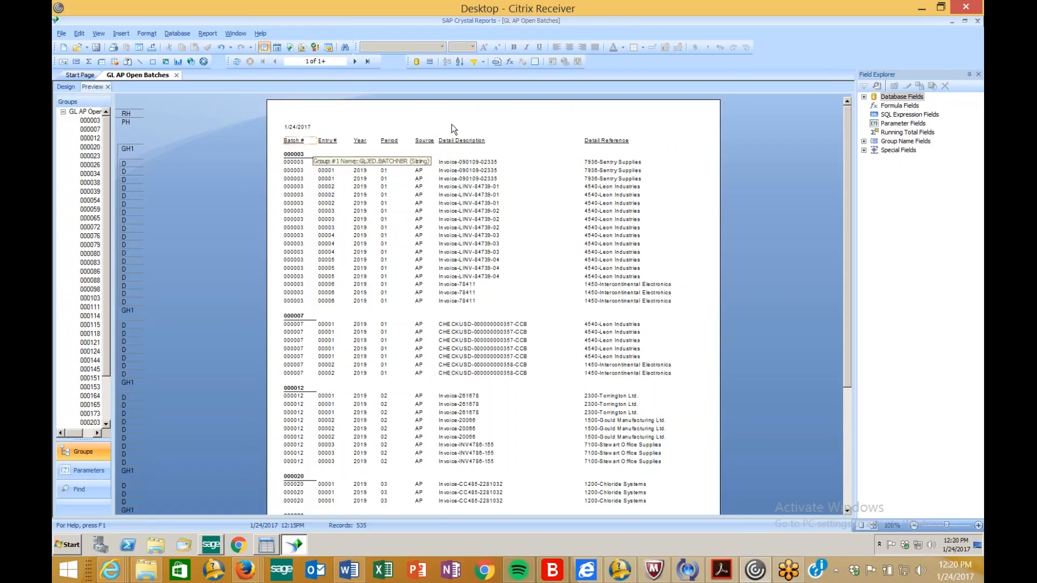
{"action": "left_click", "coordinate": [96, 47]}
- Insert a text object reading "GL Open Batches for AP" in the Page Header, beside the print date
{"action": "left_click", "coordinate": [73, 87]}
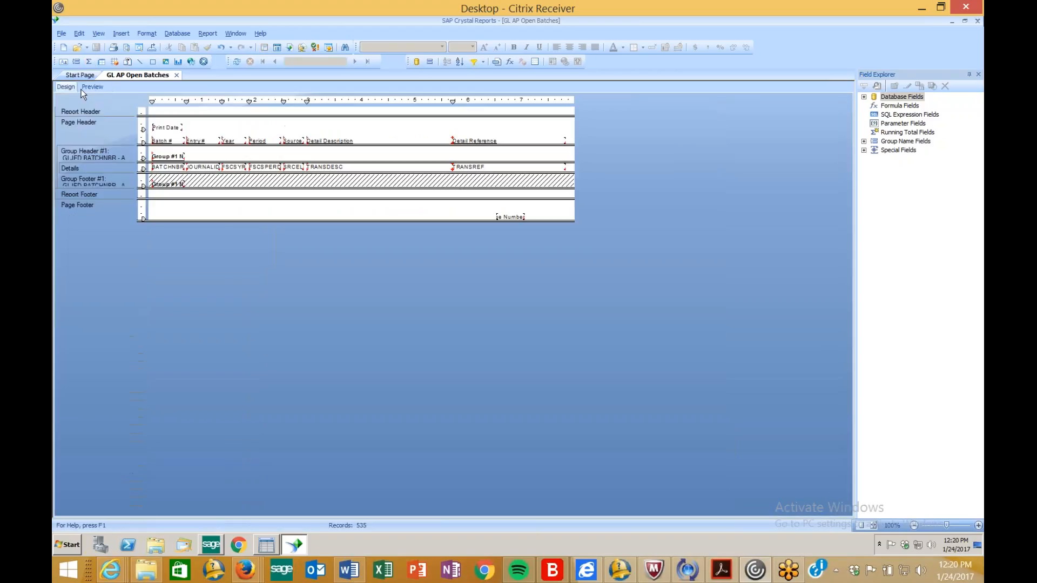
{"action": "left_click", "coordinate": [63, 62]}
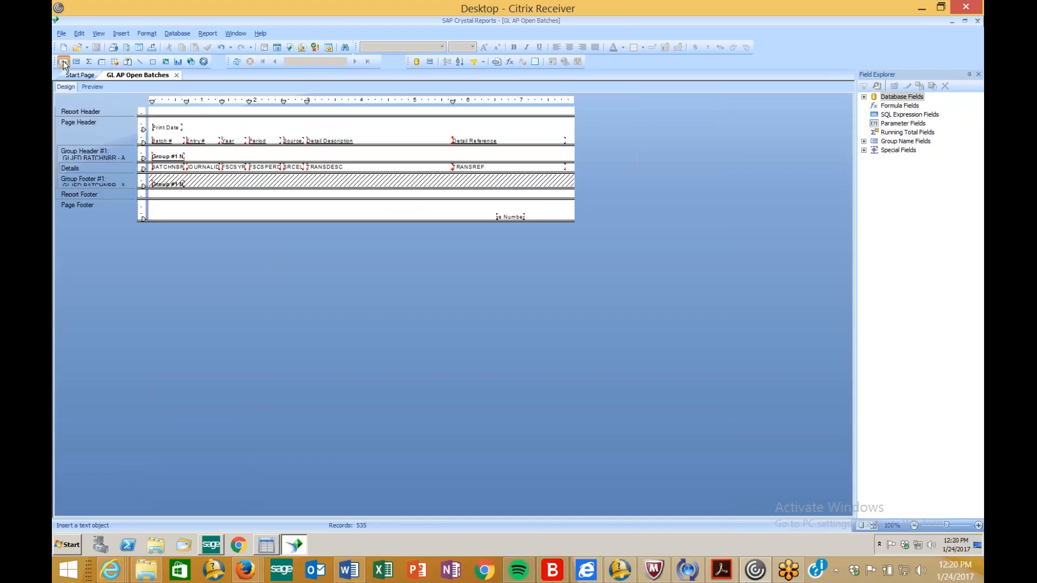
{"action": "left_click", "coordinate": [197, 123]}
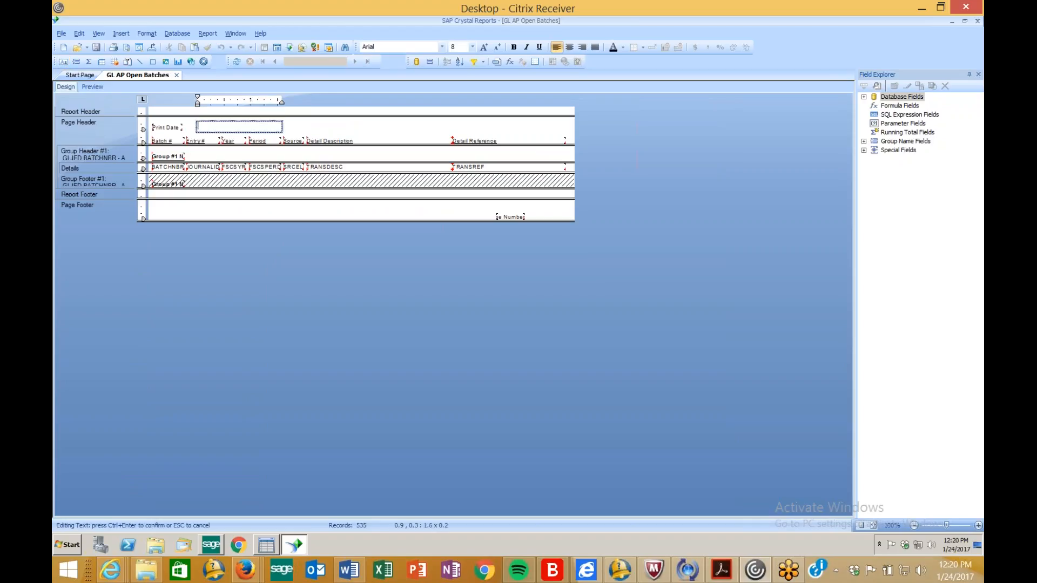
{"action": "type", "text": "GL Open Batches for AP"}
{"action": "left_click", "coordinate": [312, 126]}
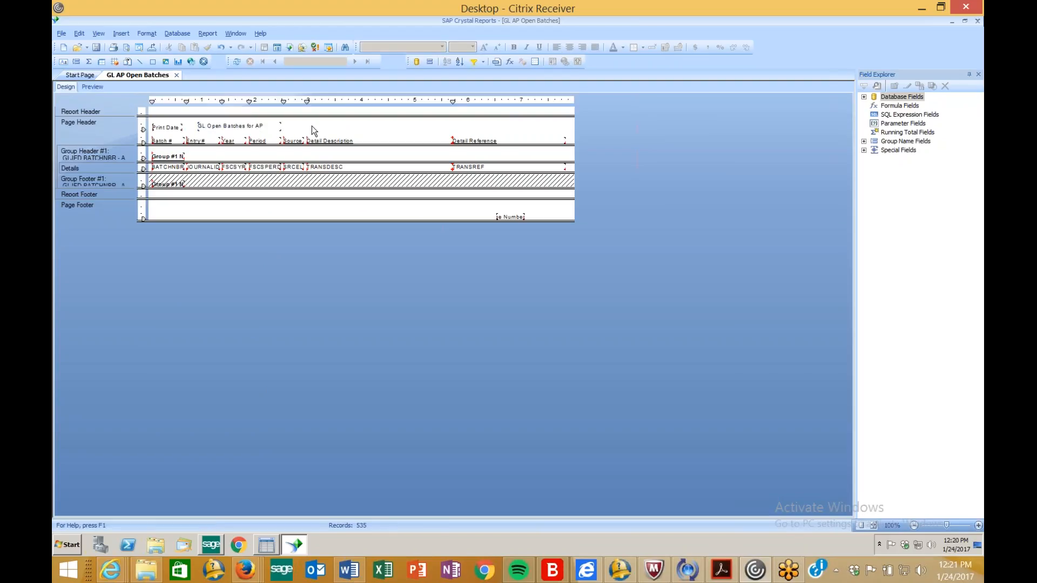
- Format the report title as bold 9 pt centred text and widen its box to about 6.0 inches
{"action": "left_click", "coordinate": [272, 127]}
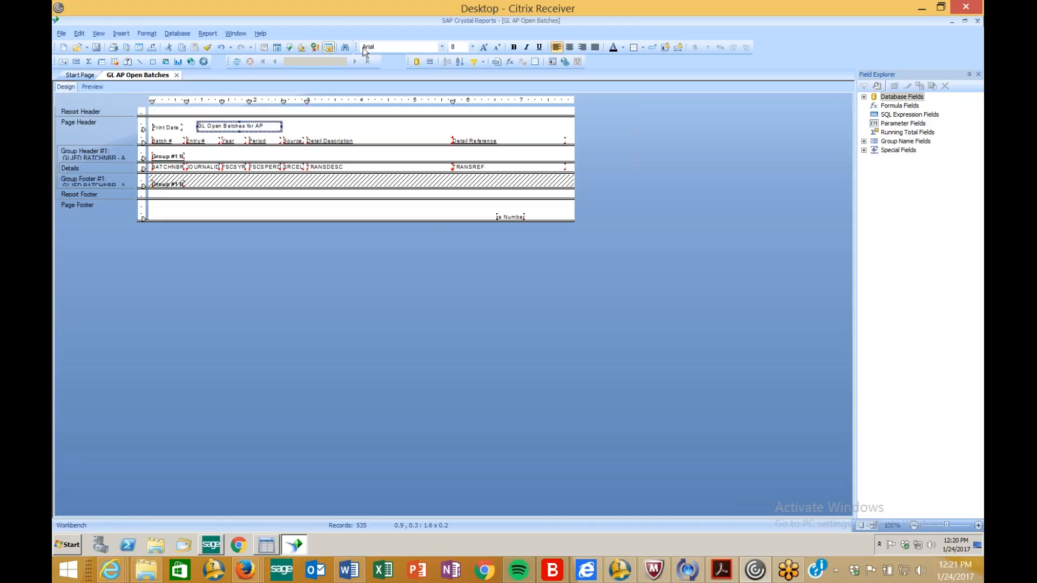
{"action": "left_click", "coordinate": [512, 48]}
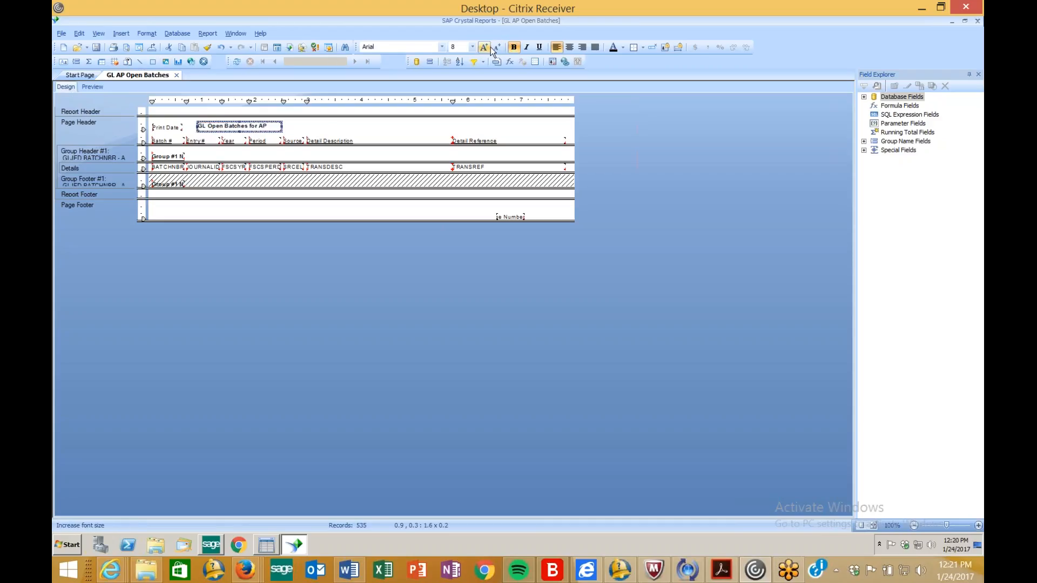
{"action": "left_click", "coordinate": [484, 47]}
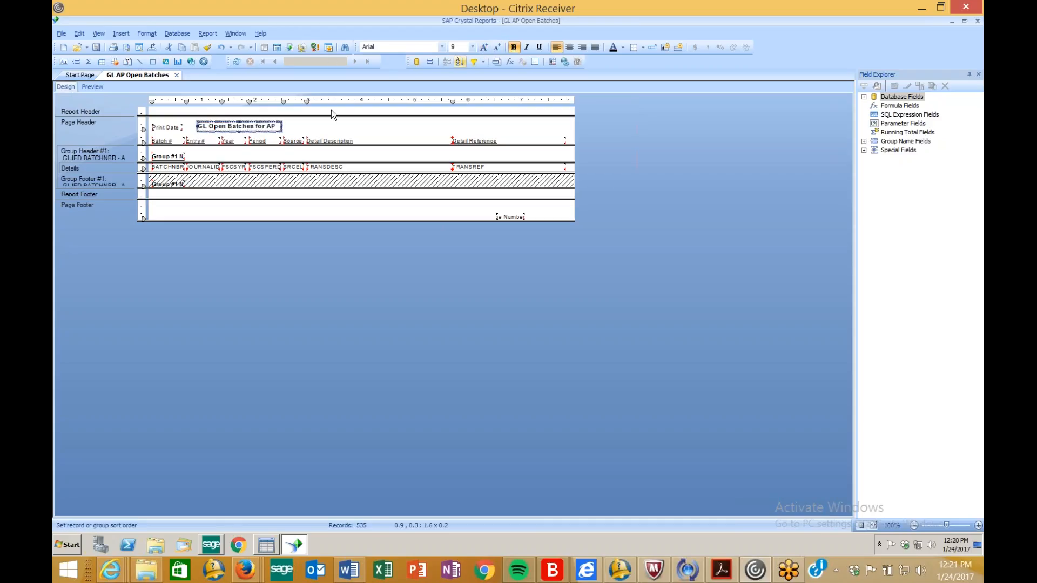
{"action": "left_click_drag", "start_coordinate": [282, 127], "coordinate": [516, 126]}
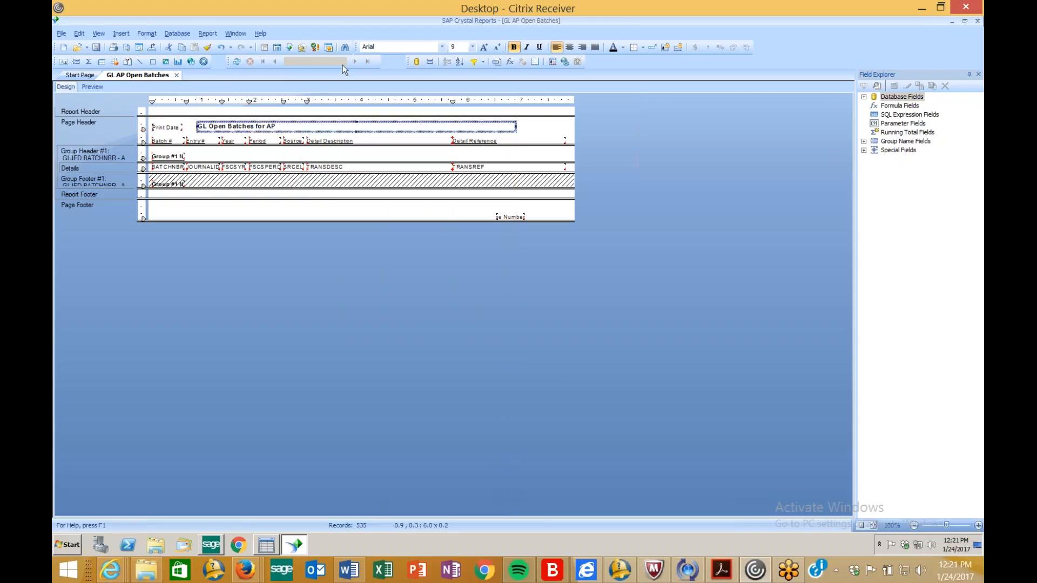
{"action": "left_click", "coordinate": [569, 47]}
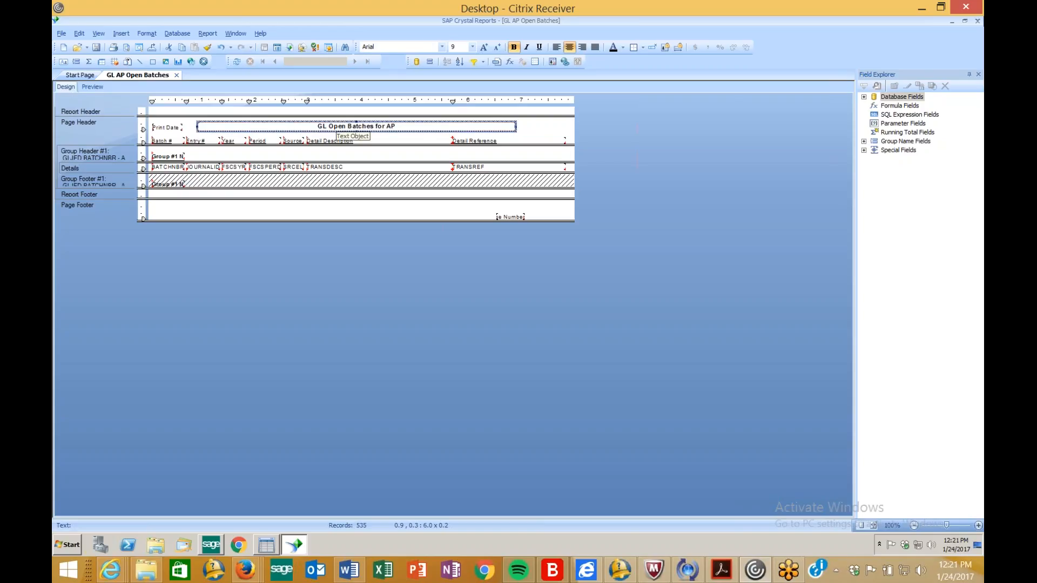
{"action": "left_click", "coordinate": [547, 127]}
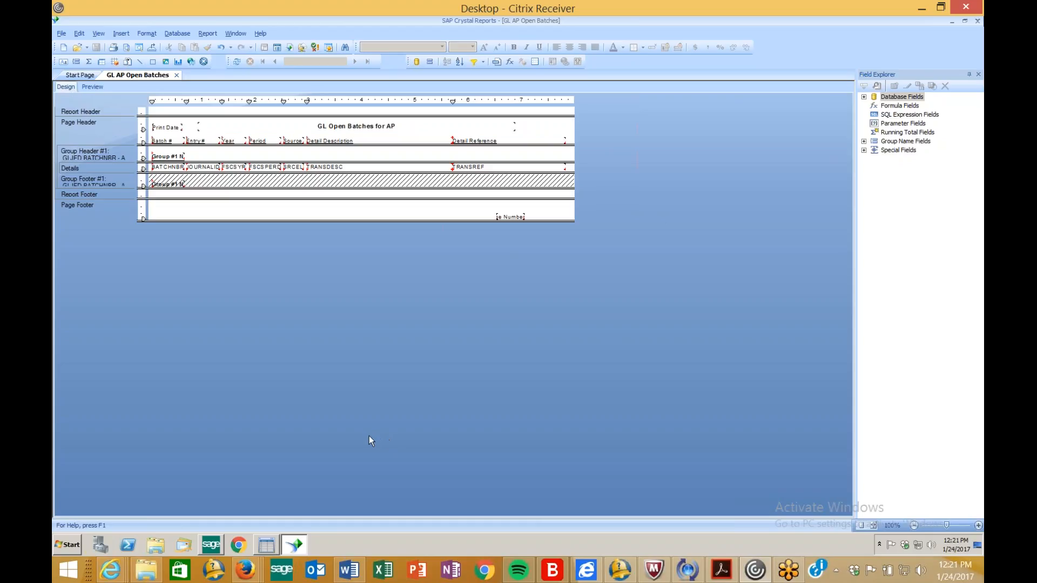
- Switch to the Sage data dictionary in Internet Explorer and examine the fields of the Journal Headers table, GLJEH
{"action": "mouse_move", "coordinate": [270, 546]}
{"action": "mouse_move", "coordinate": [111, 570]}
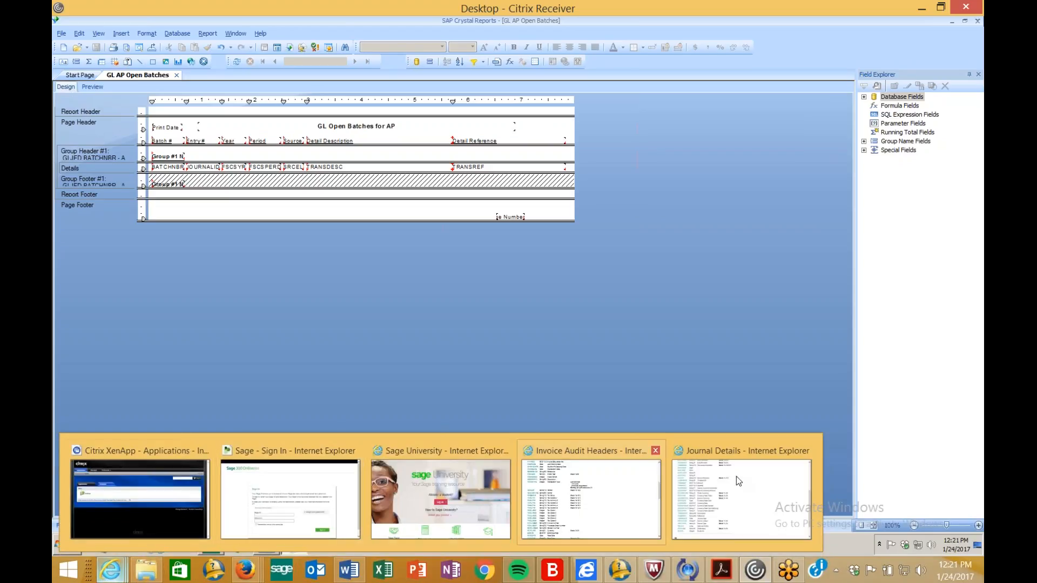
{"action": "left_click", "coordinate": [745, 488]}
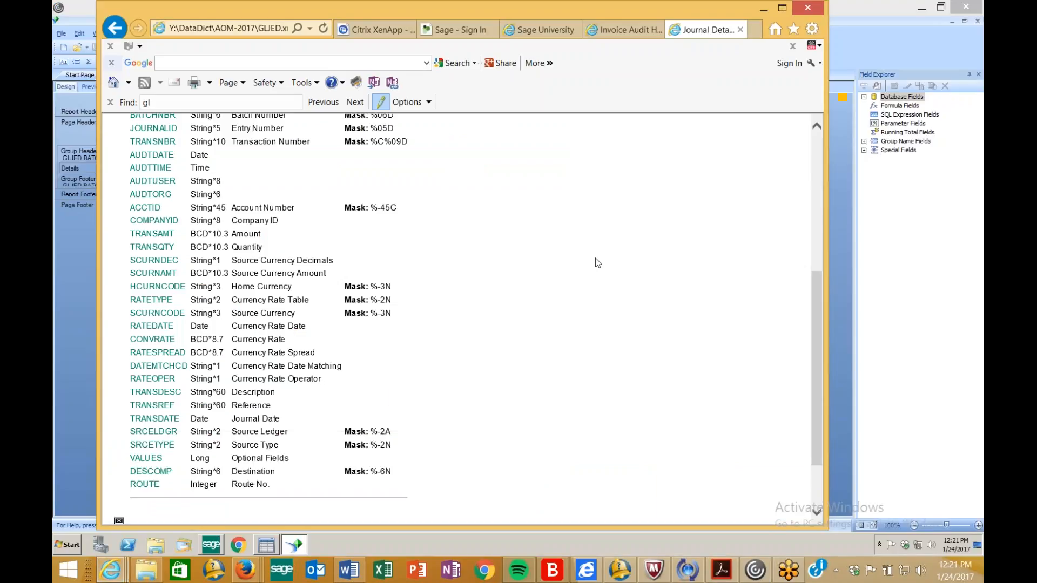
{"action": "left_click", "coordinate": [114, 29]}
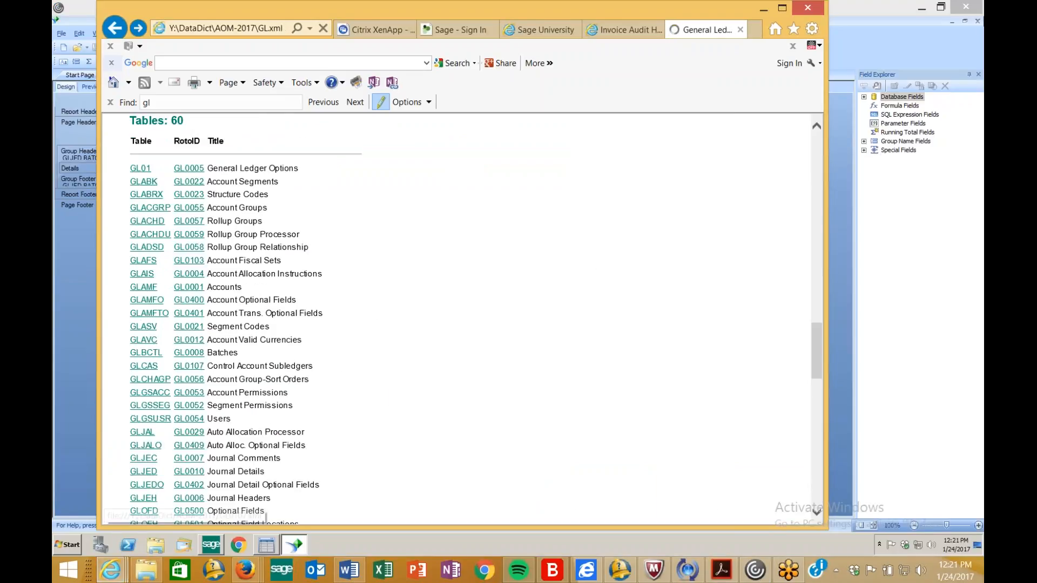
{"action": "left_click", "coordinate": [147, 500]}
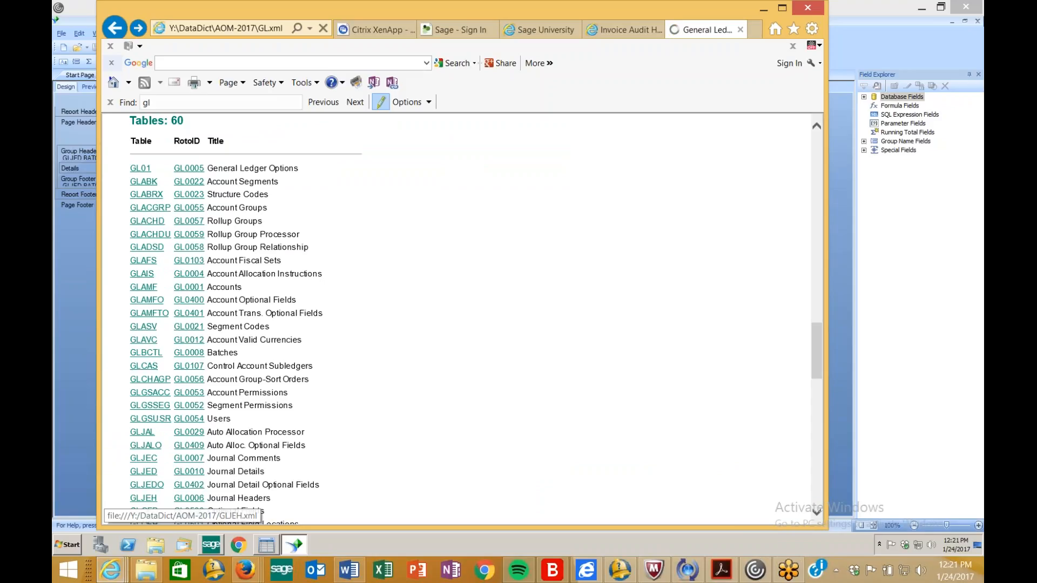
{"action": "scroll", "coordinate": [428, 402], "scroll_direction": "down", "scroll_amount": 2}
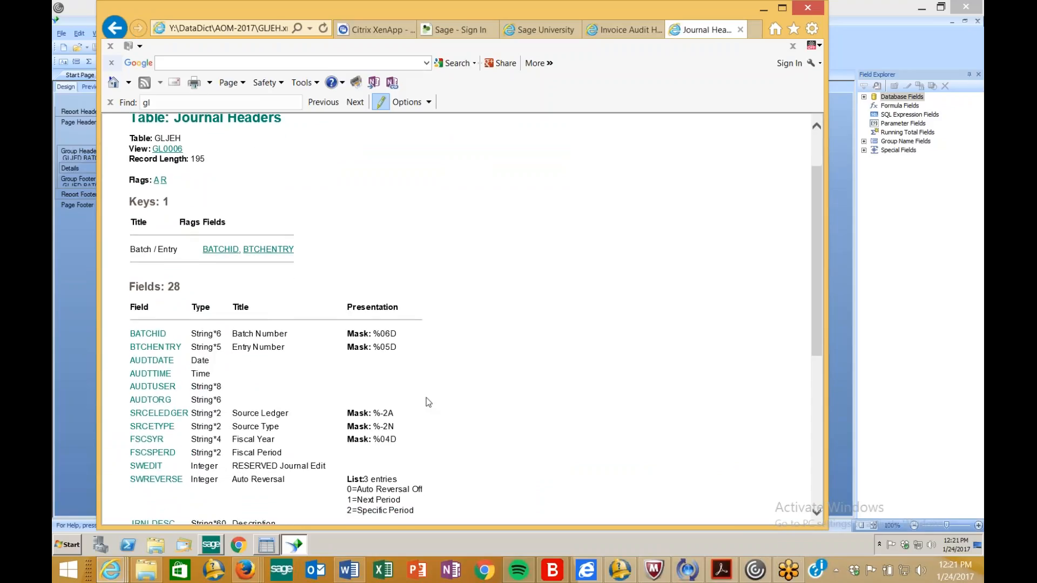
{"action": "scroll", "coordinate": [428, 402], "scroll_direction": "down", "scroll_amount": 4}
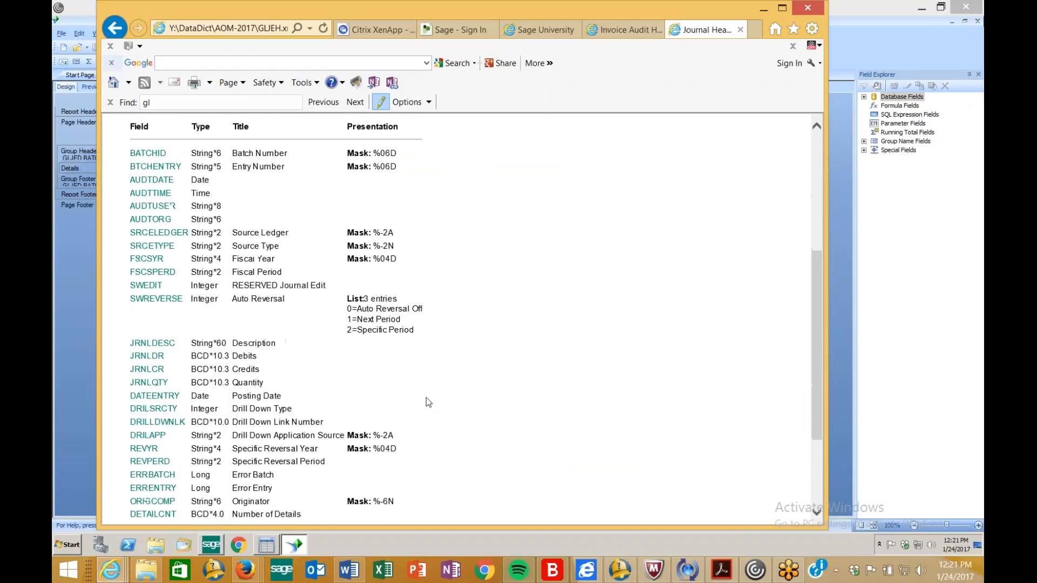
{"action": "scroll", "coordinate": [428, 402], "scroll_direction": "down", "scroll_amount": 3}
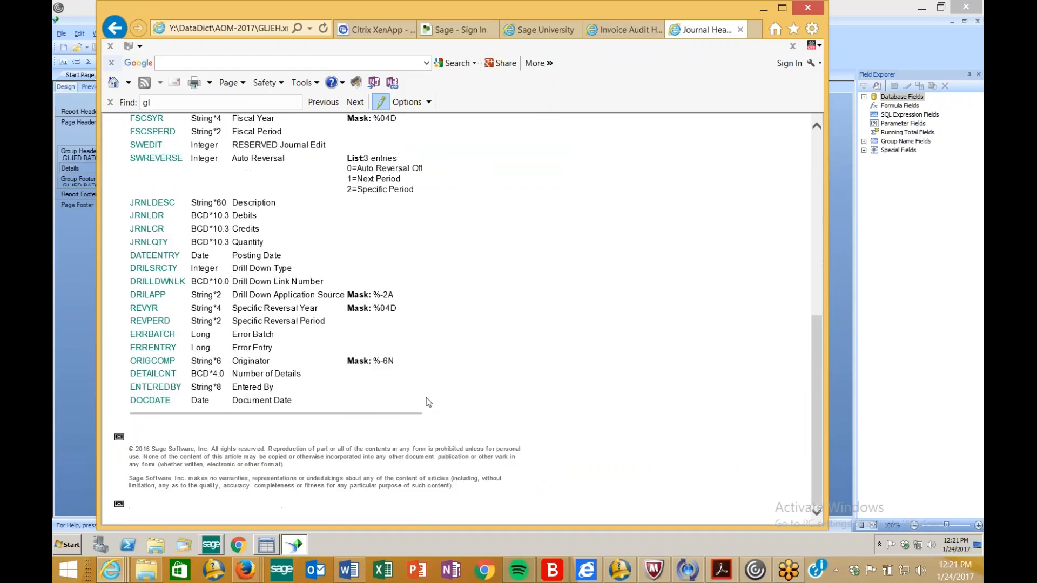
{"action": "scroll", "coordinate": [429, 402], "scroll_direction": "up", "scroll_amount": 3}
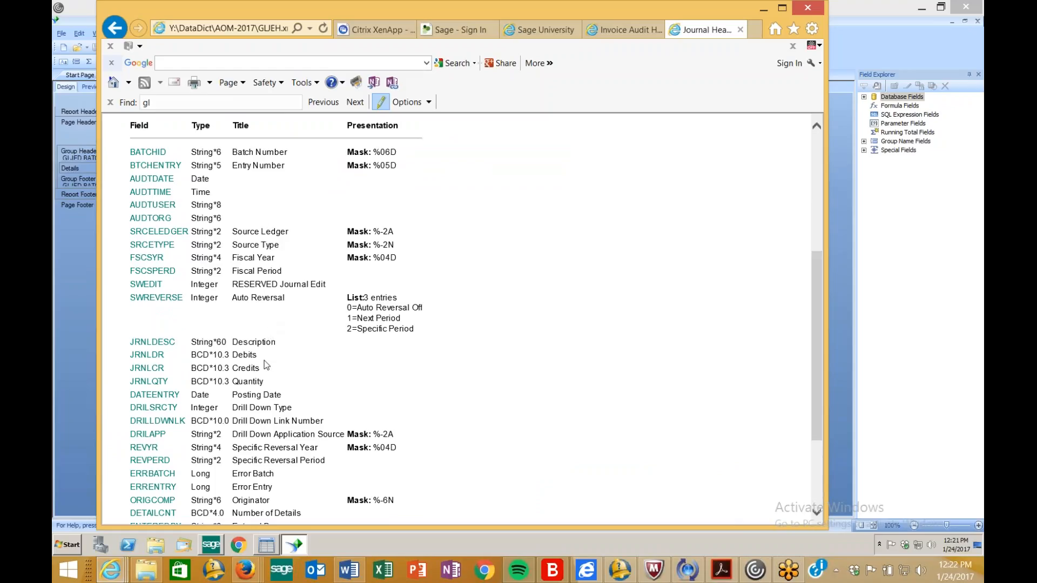
{"action": "scroll", "coordinate": [308, 452], "scroll_direction": "down", "scroll_amount": 2}
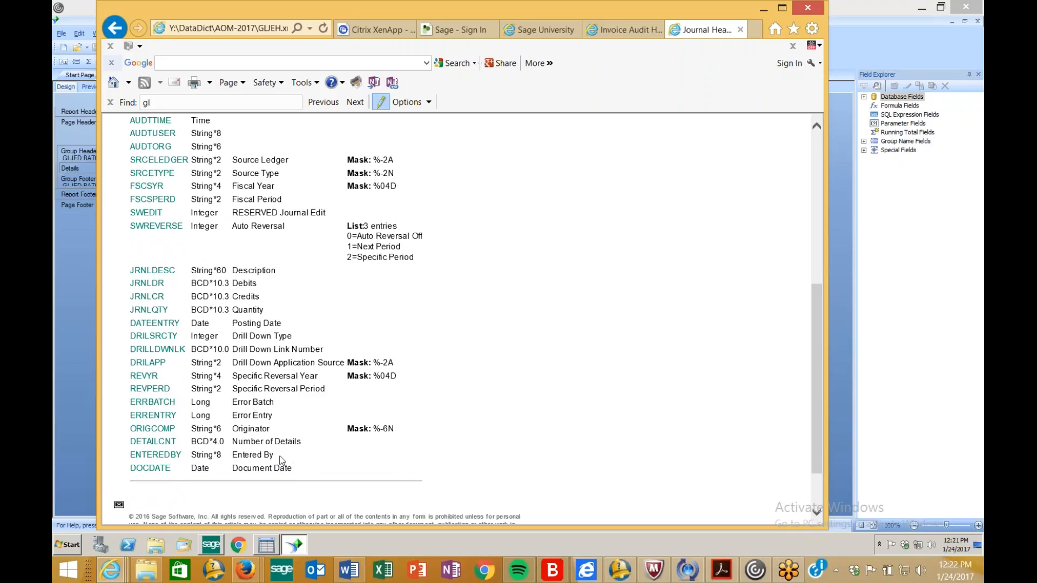
{"action": "scroll", "coordinate": [299, 454], "scroll_direction": "up", "scroll_amount": 4}
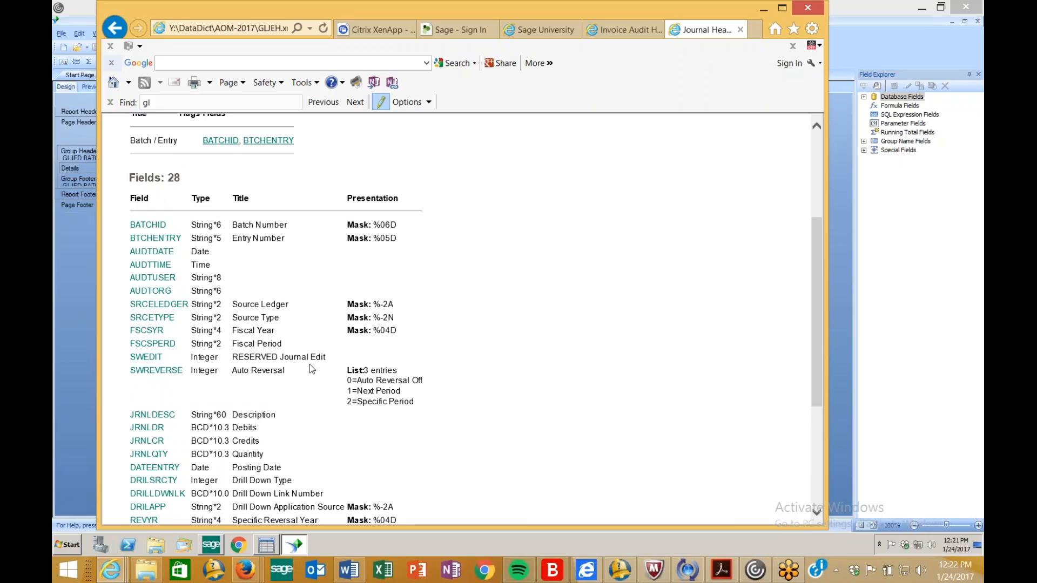
{"action": "scroll", "coordinate": [311, 424], "scroll_direction": "down", "scroll_amount": 2}
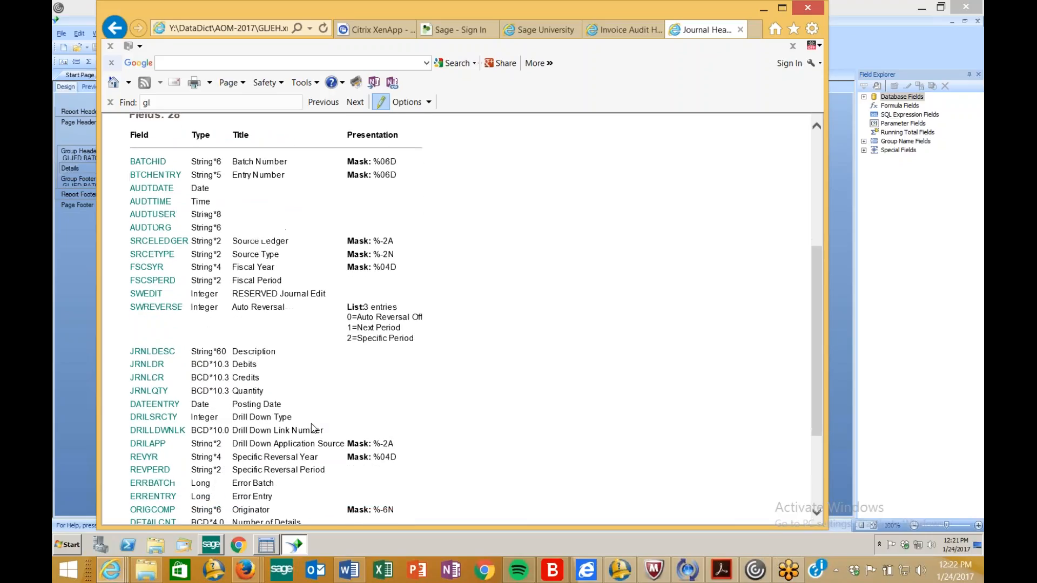
- Return to the General Ledger table list in the data dictionary and look through the available tables
{"action": "left_click", "coordinate": [113, 36]}
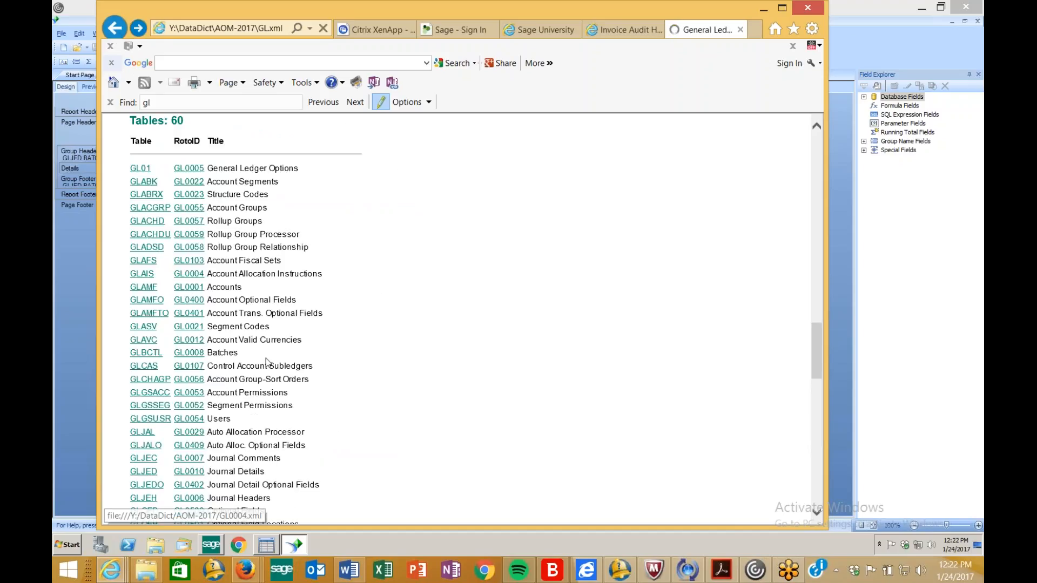
{"action": "scroll", "coordinate": [379, 423], "scroll_direction": "down", "scroll_amount": 1}
{"action": "scroll", "coordinate": [379, 423], "scroll_direction": "down", "scroll_amount": 1}
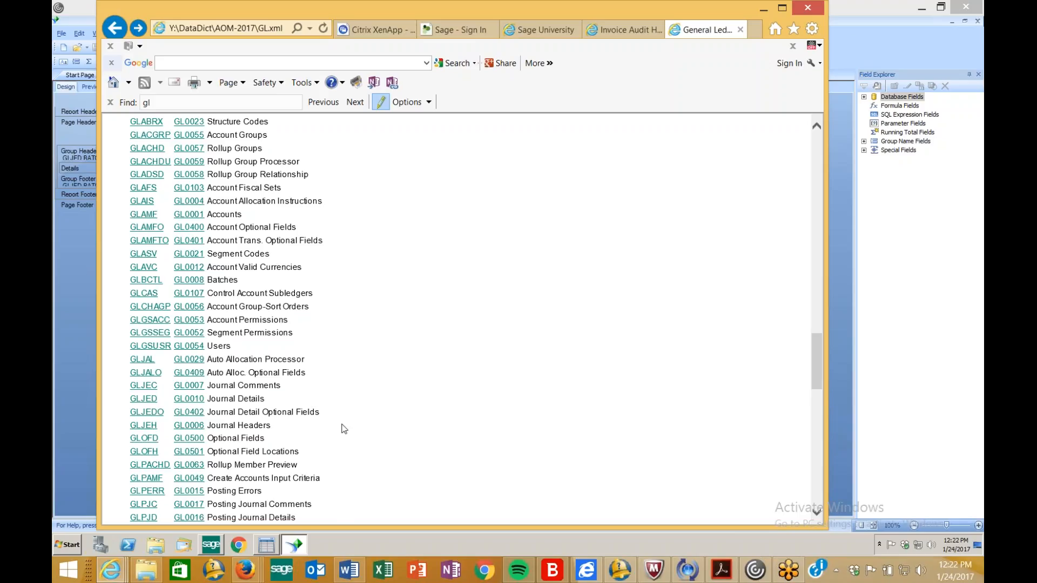
{"action": "scroll", "coordinate": [343, 429], "scroll_direction": "down", "scroll_amount": 3}
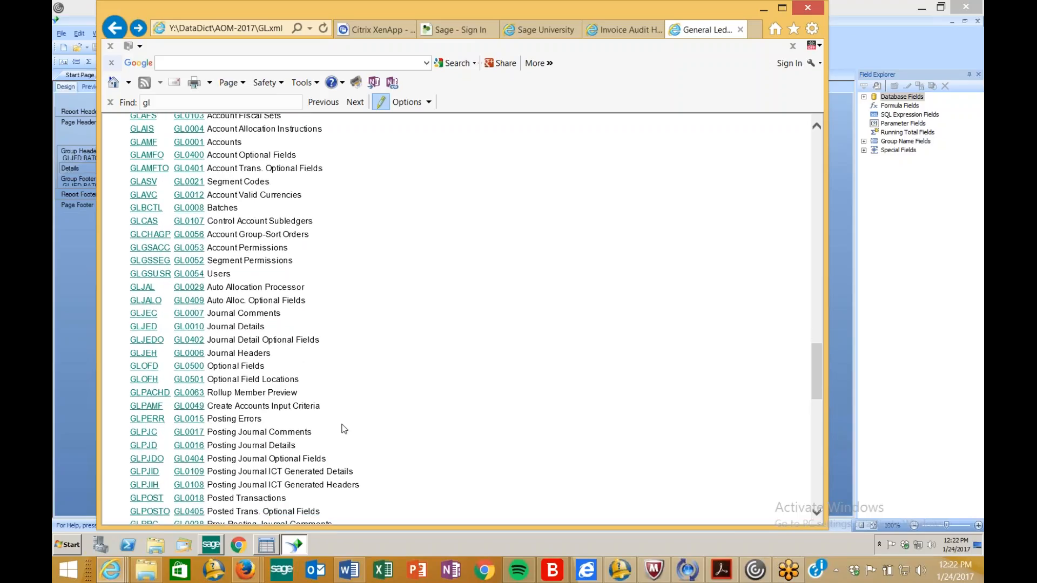
{"action": "scroll", "coordinate": [344, 428], "scroll_direction": "up", "scroll_amount": 3}
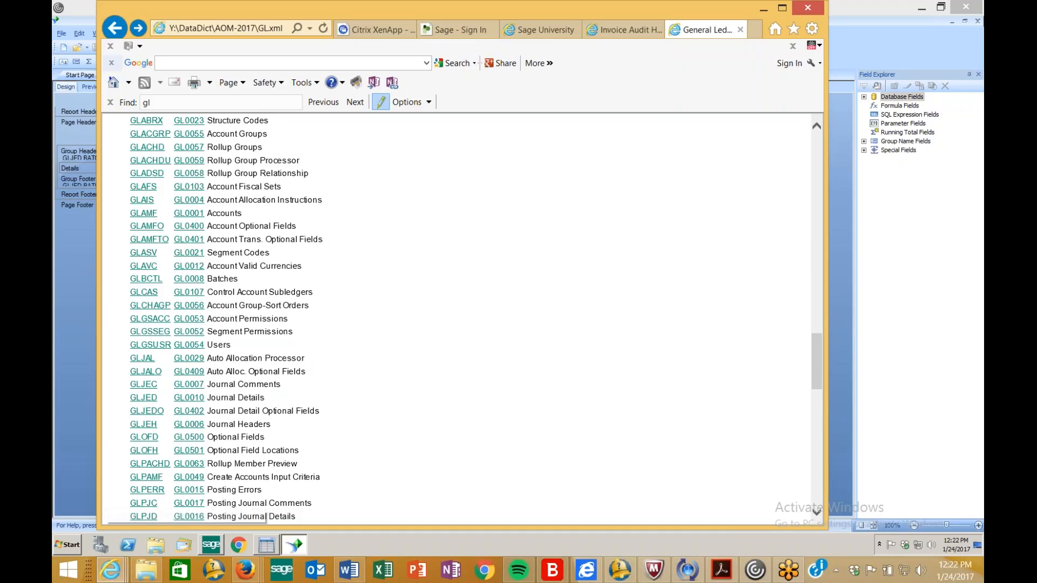
- Open the Batches table, GLBCTL, in the data dictionary and examine its fields, including BATCHID and BATCHSTAT
{"action": "left_click", "coordinate": [156, 285]}
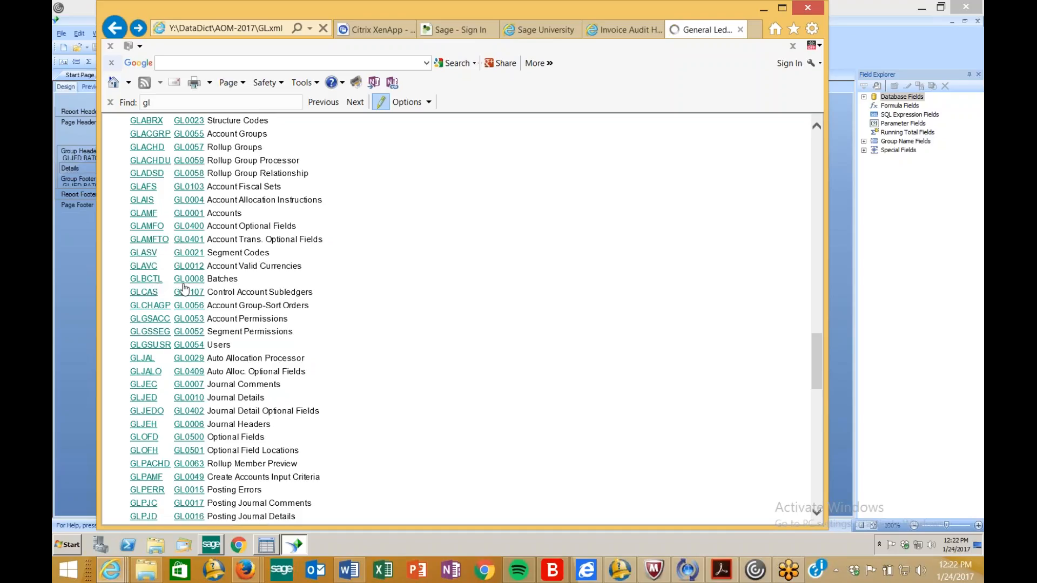
{"action": "scroll", "coordinate": [316, 378], "scroll_direction": "down", "scroll_amount": 3}
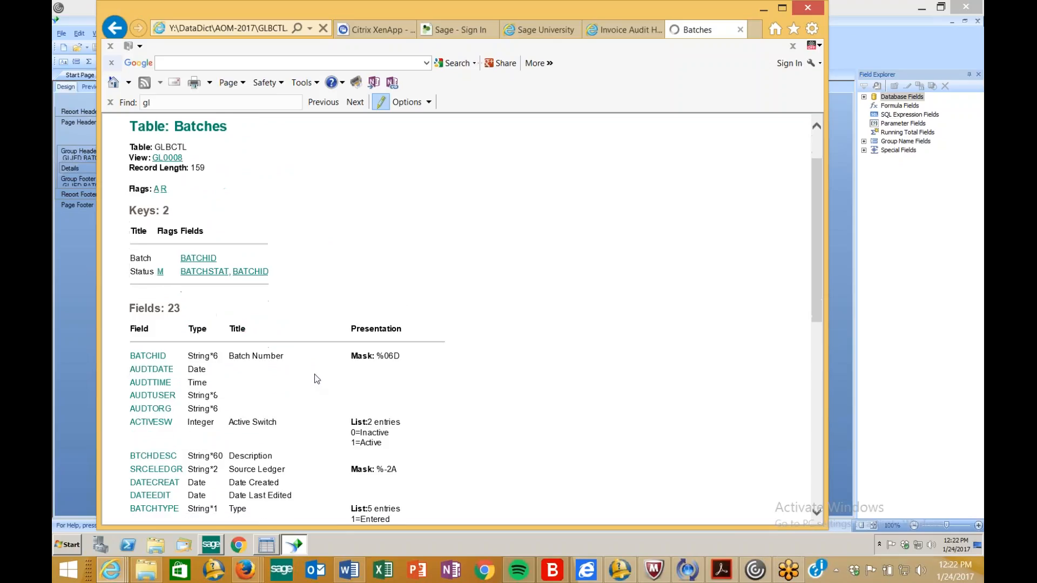
{"action": "scroll", "coordinate": [403, 425], "scroll_direction": "down", "scroll_amount": 2}
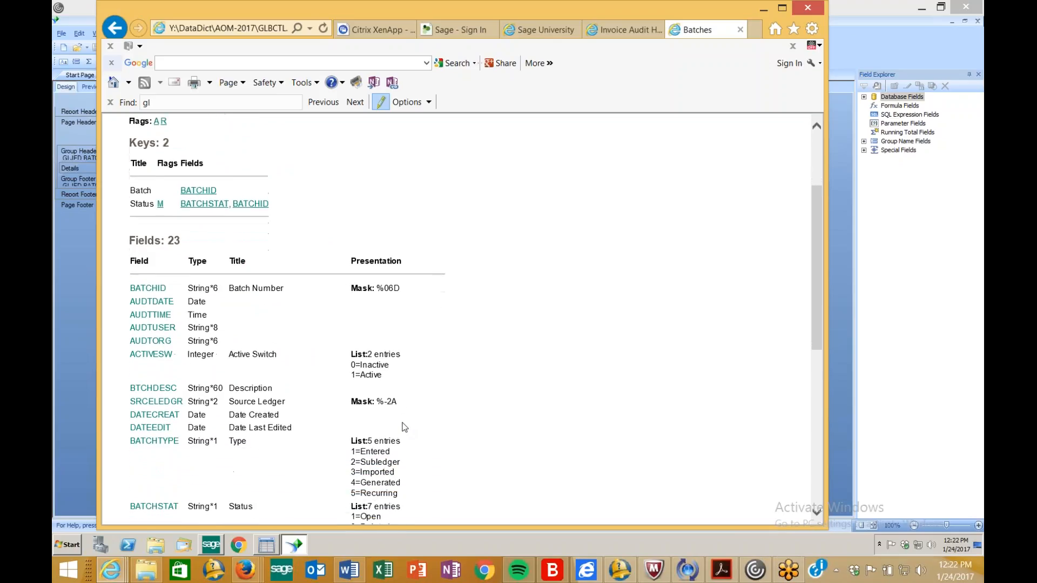
{"action": "scroll", "coordinate": [427, 419], "scroll_direction": "down", "scroll_amount": 1}
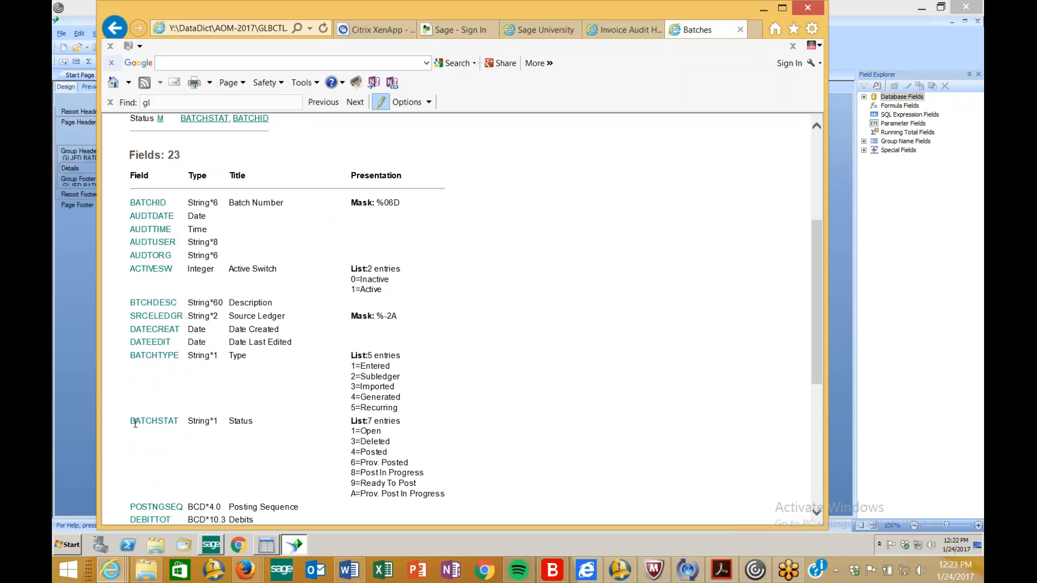
{"action": "left_click_drag", "start_coordinate": [135, 423], "coordinate": [144, 394]}
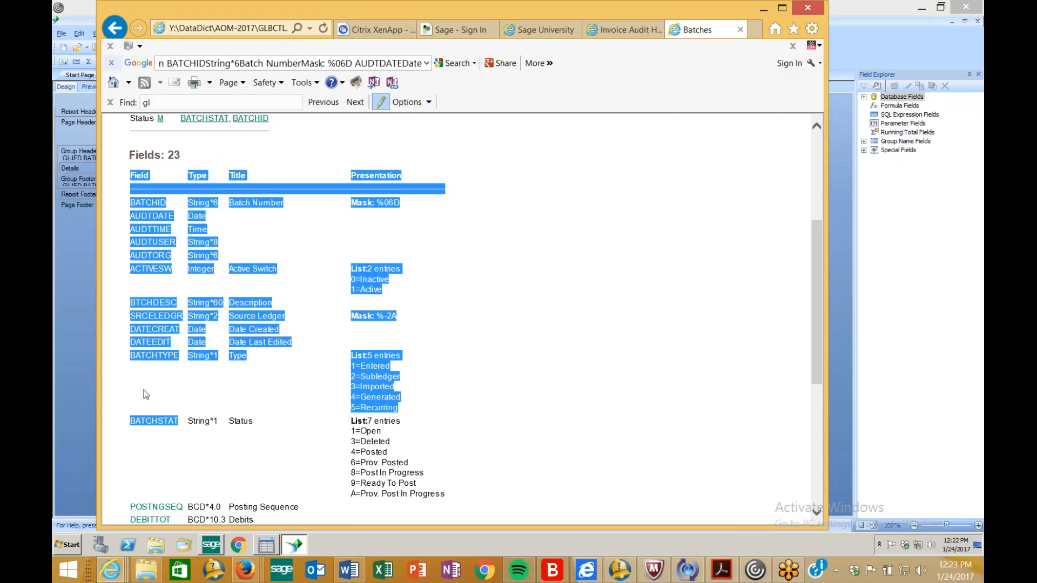
{"action": "left_click", "coordinate": [145, 390]}
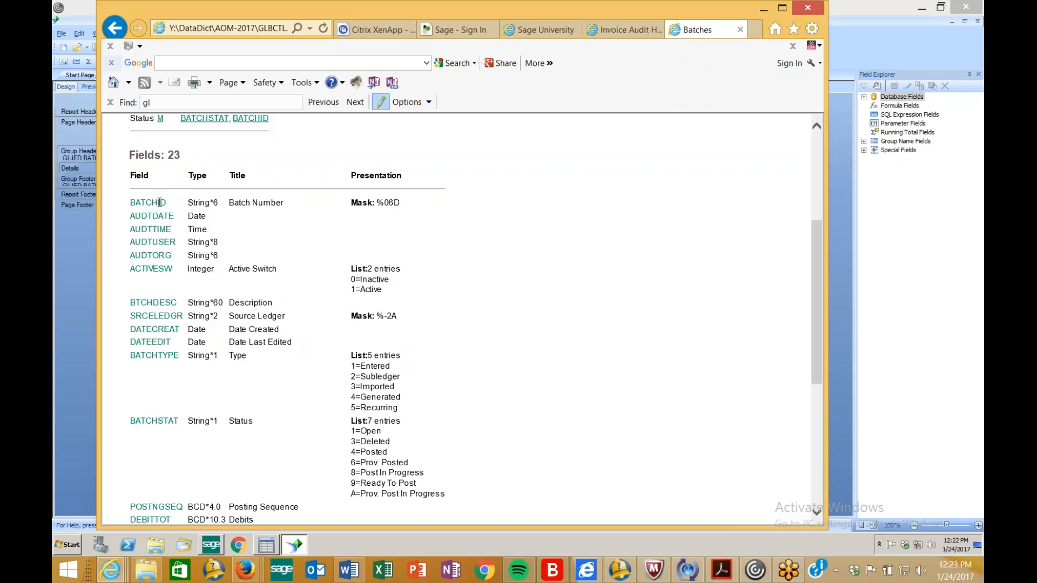
- Switch to Crystal Reports, open the Database Expert and expand the SAMINC connection down to its dbo tables
{"action": "left_click", "coordinate": [81, 434]}
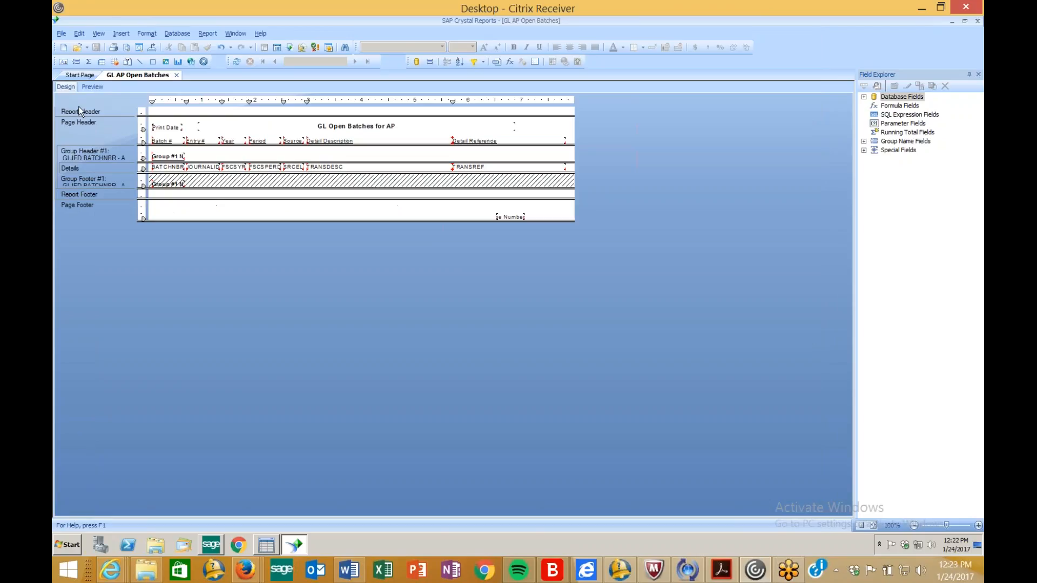
{"action": "left_click", "coordinate": [179, 36]}
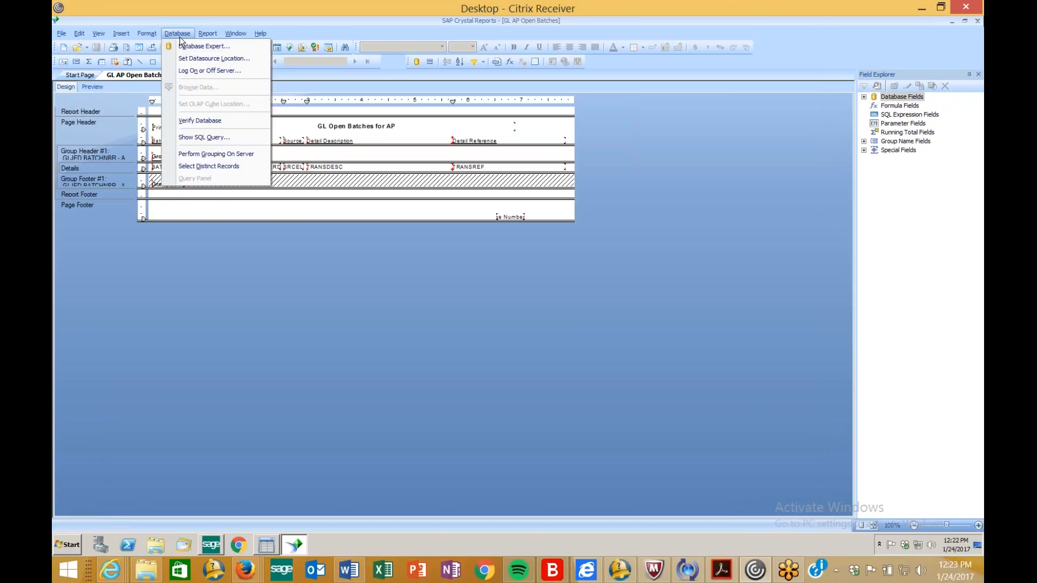
{"action": "left_click", "coordinate": [184, 49]}
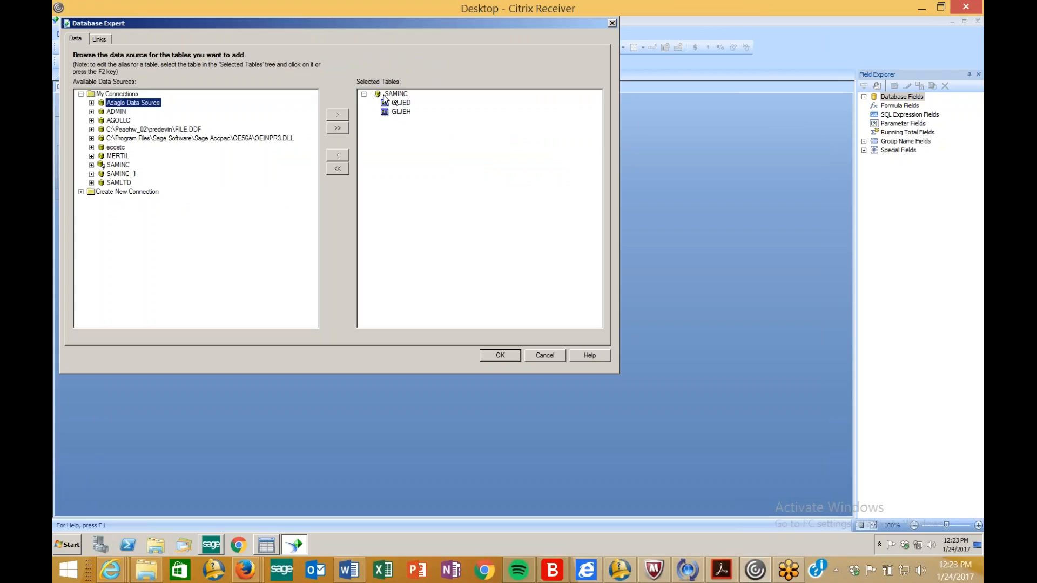
{"action": "double_click", "coordinate": [117, 164]}
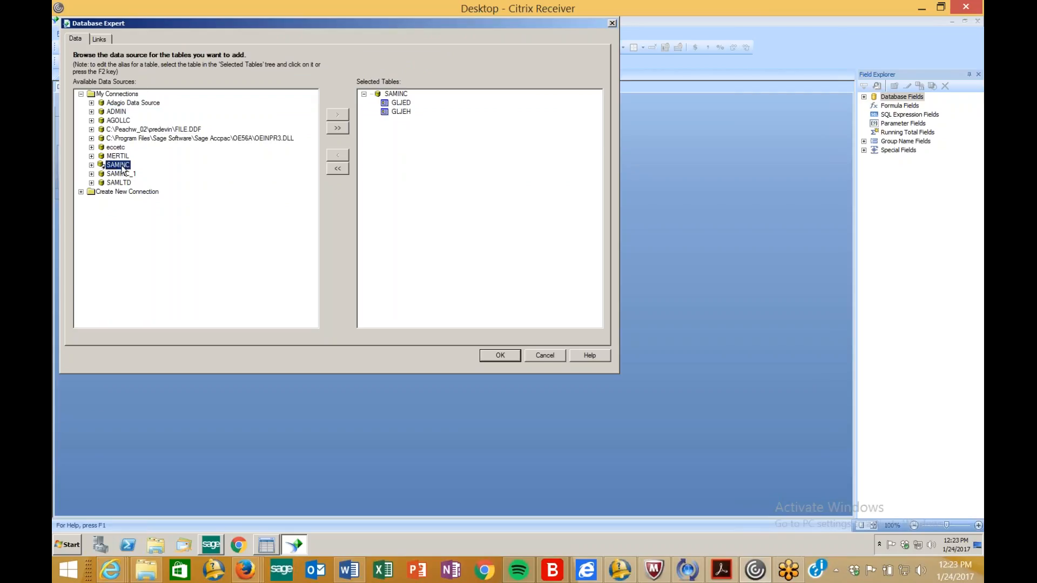
{"action": "double_click", "coordinate": [129, 183]}
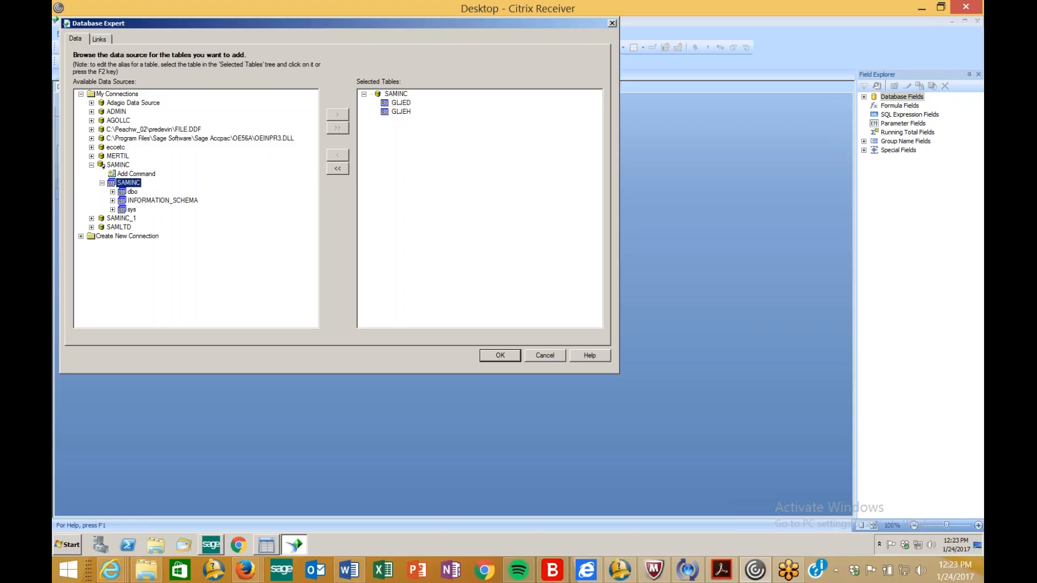
{"action": "double_click", "coordinate": [133, 192]}
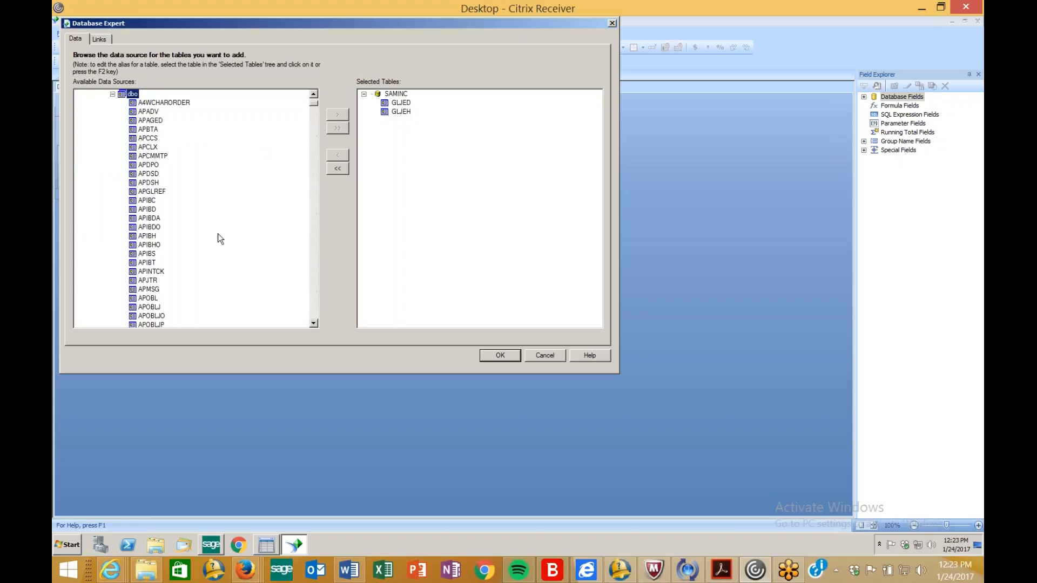
- Switch back to the data dictionary and check the GLBCTL table's keys and status values
{"action": "left_click", "coordinate": [110, 569]}
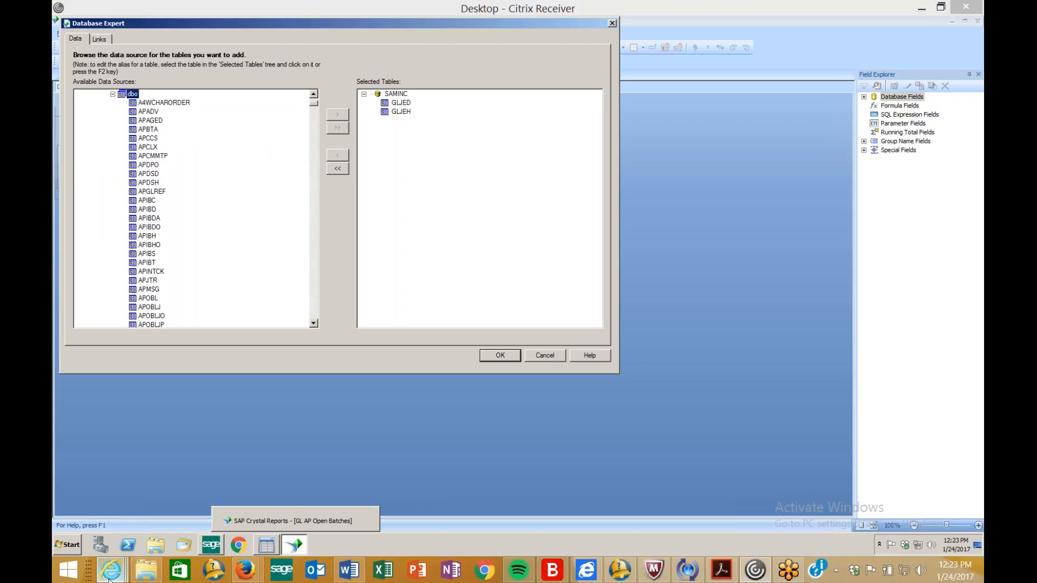
{"action": "left_click", "coordinate": [712, 505]}
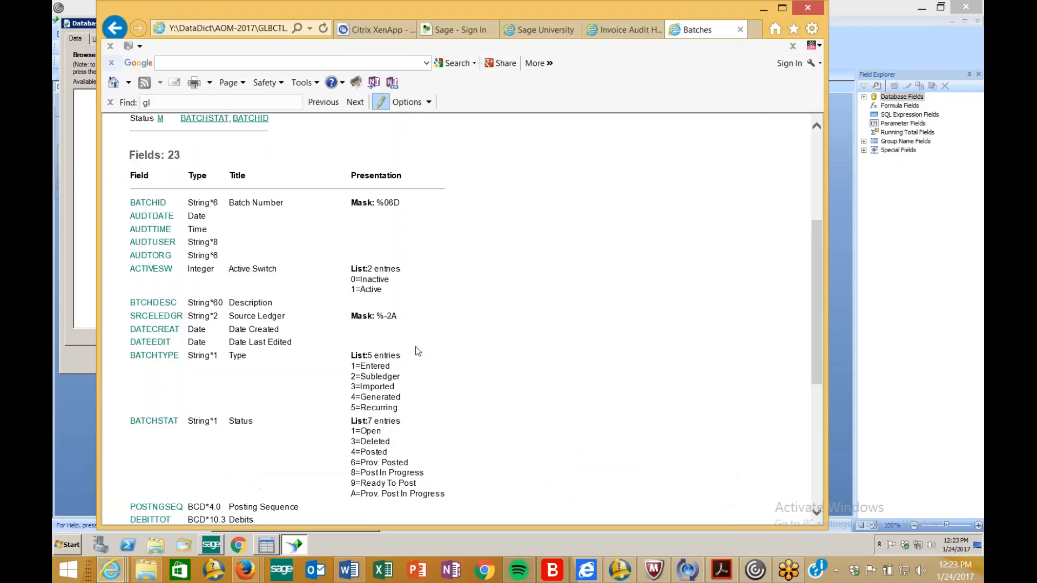
{"action": "scroll", "coordinate": [415, 351], "scroll_direction": "up", "scroll_amount": 1}
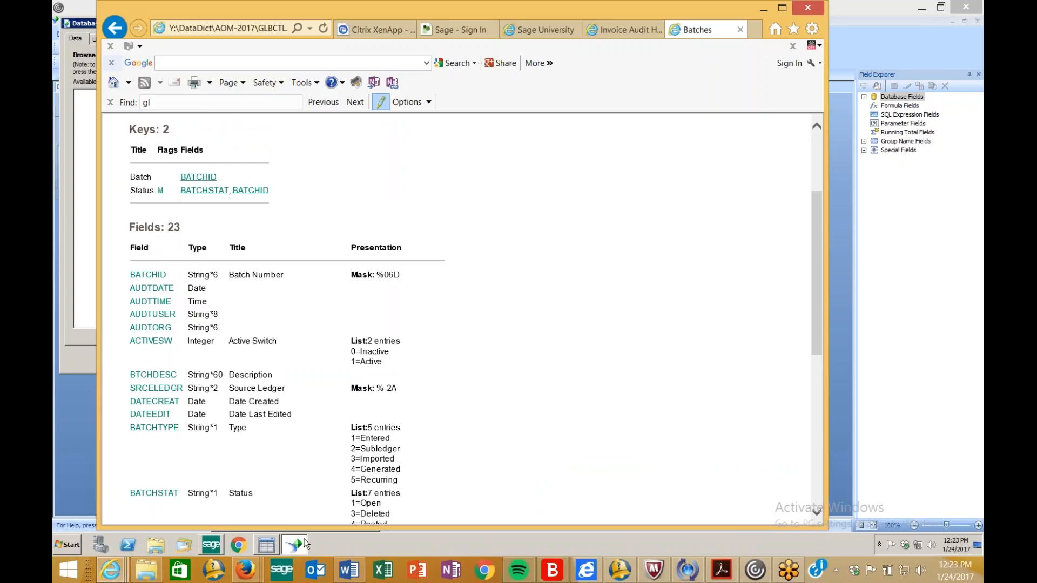
{"action": "left_click", "coordinate": [218, 190]}
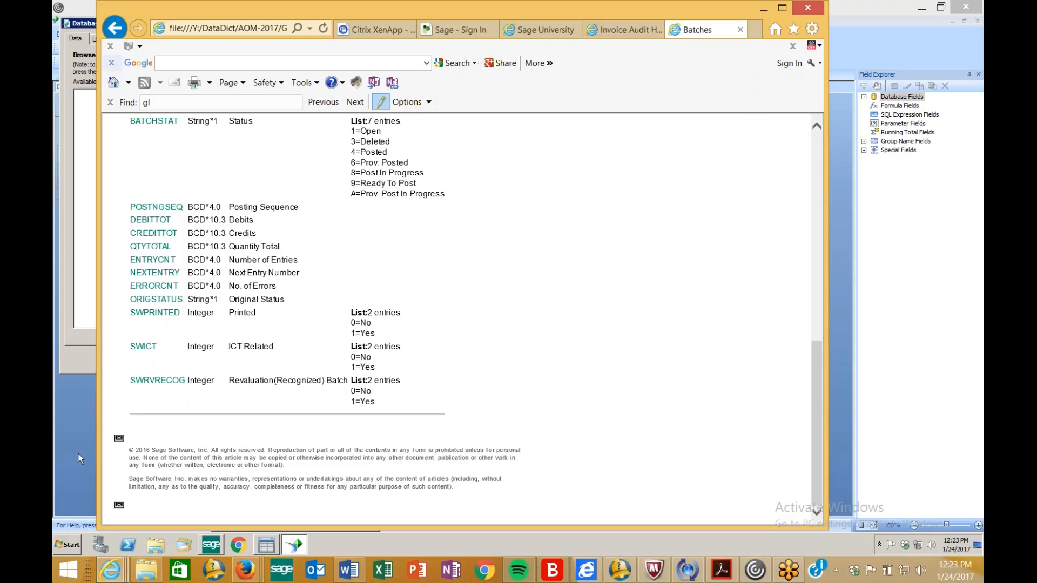
- Return to Crystal Reports and add the GLBCTL table from SAMINC to the report's selected tables
{"action": "left_click", "coordinate": [755, 573]}
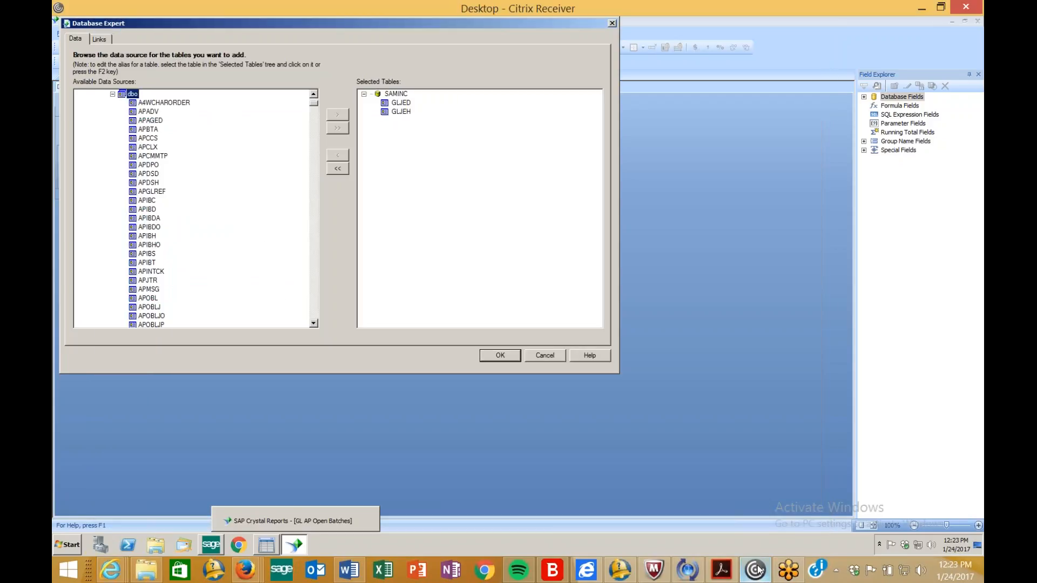
{"action": "left_click", "coordinate": [146, 114]}
{"action": "type", "text": "glb"}
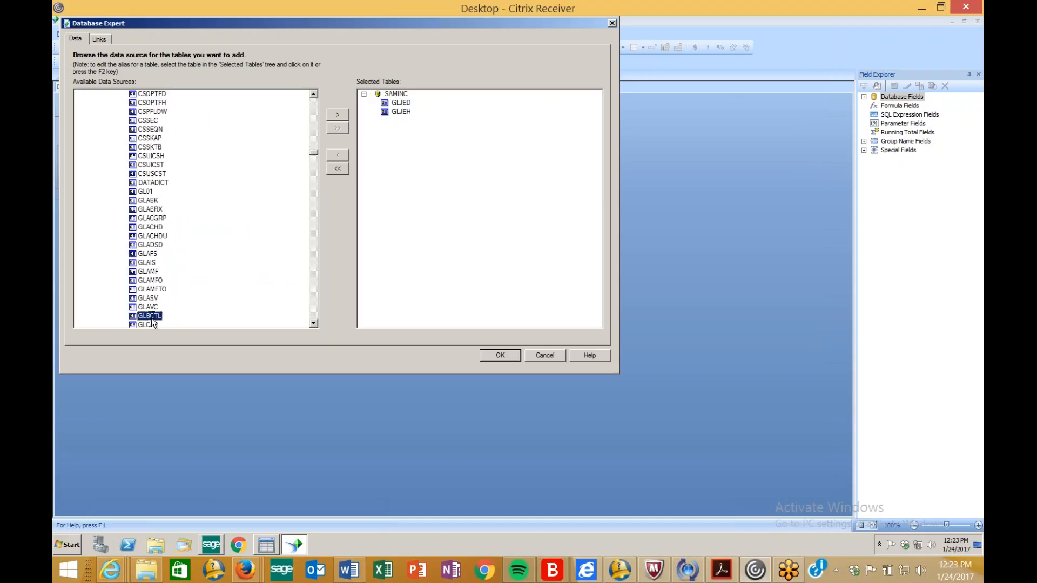
{"action": "left_click", "coordinate": [338, 115]}
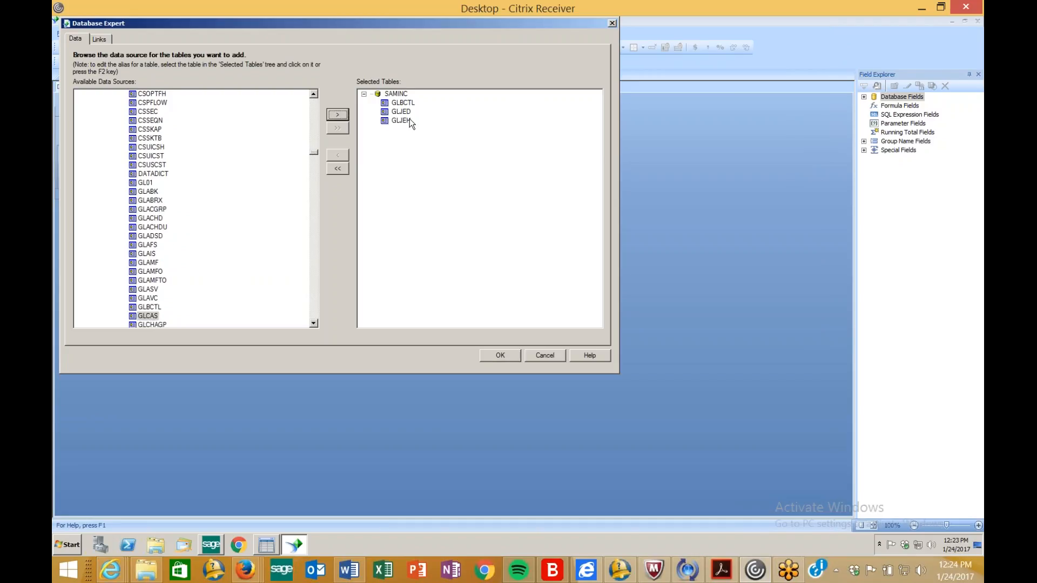
- Open the table links and move the GLBCTL table up between GLJED and GLJEH
{"action": "left_click", "coordinate": [101, 40]}
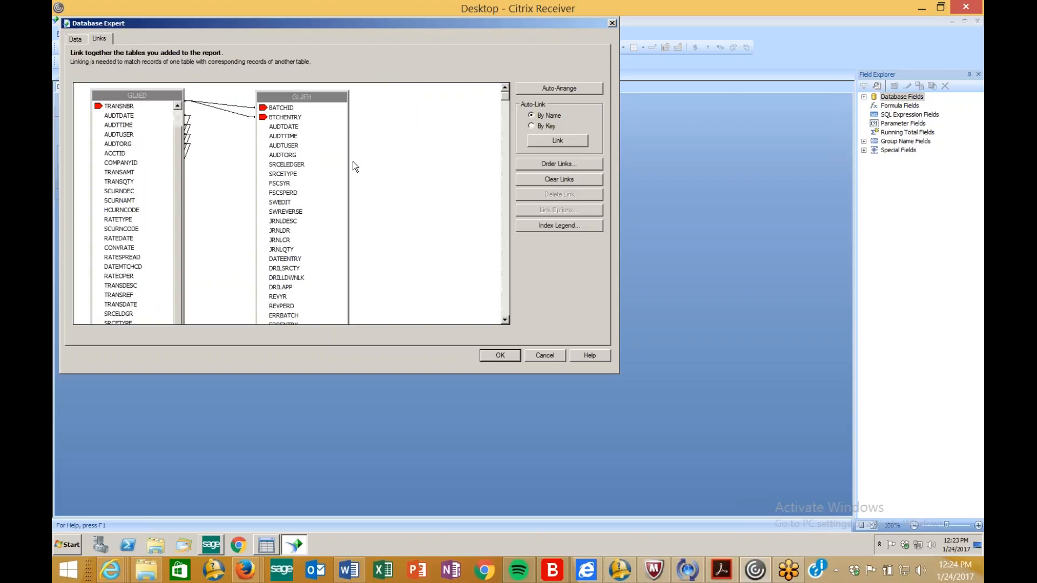
{"action": "left_click", "coordinate": [188, 117]}
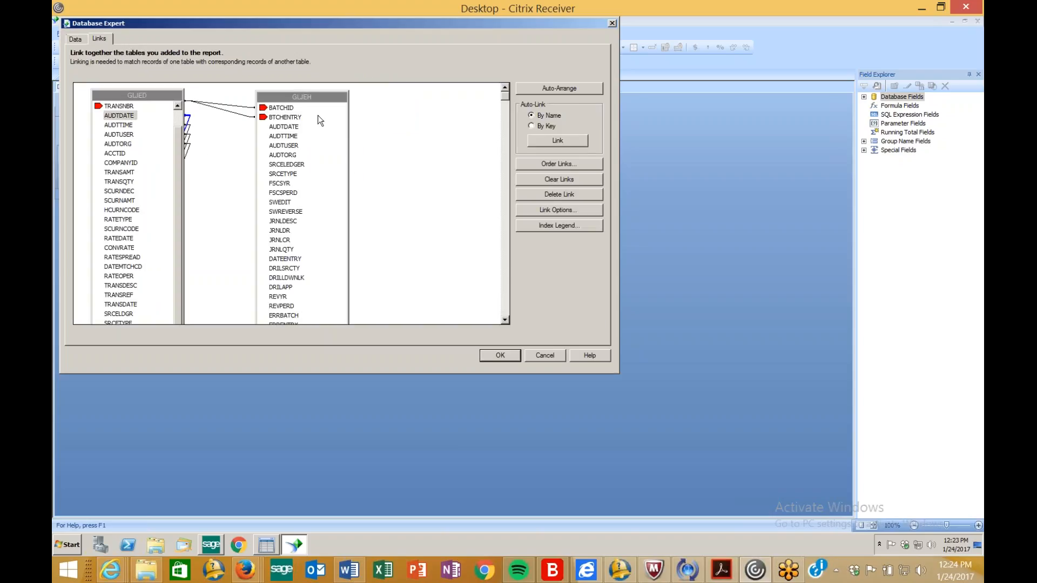
{"action": "left_click", "coordinate": [505, 319]}
{"action": "left_click", "coordinate": [506, 319]}
{"action": "left_click", "coordinate": [505, 320]}
{"action": "left_click", "coordinate": [505, 320]}
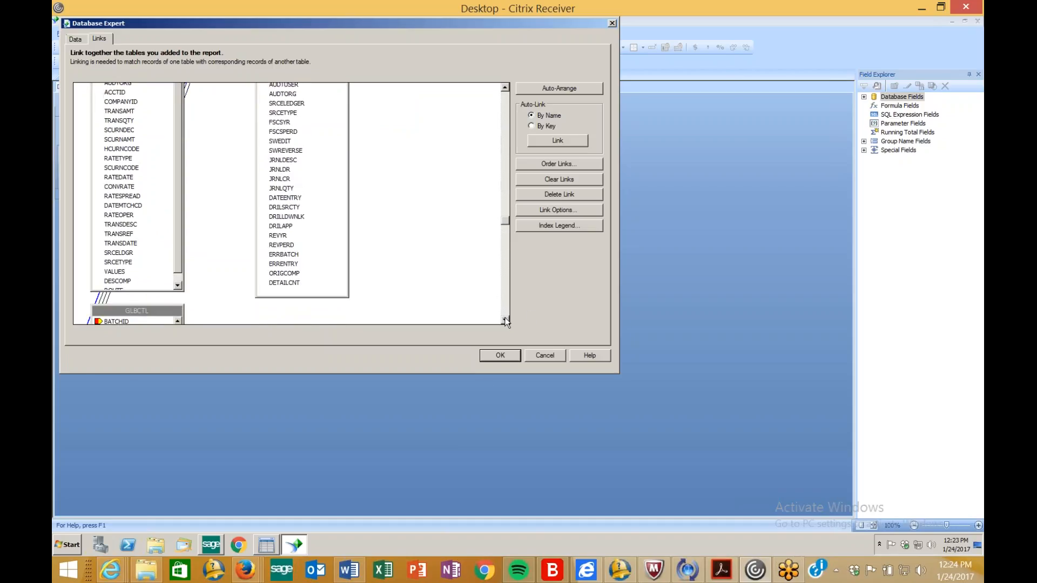
{"action": "left_click", "coordinate": [506, 320]}
{"action": "left_click", "coordinate": [505, 320]}
{"action": "left_click_drag", "start_coordinate": [134, 274], "coordinate": [250, 199]}
{"action": "left_click_drag", "start_coordinate": [505, 287], "coordinate": [511, 144]}
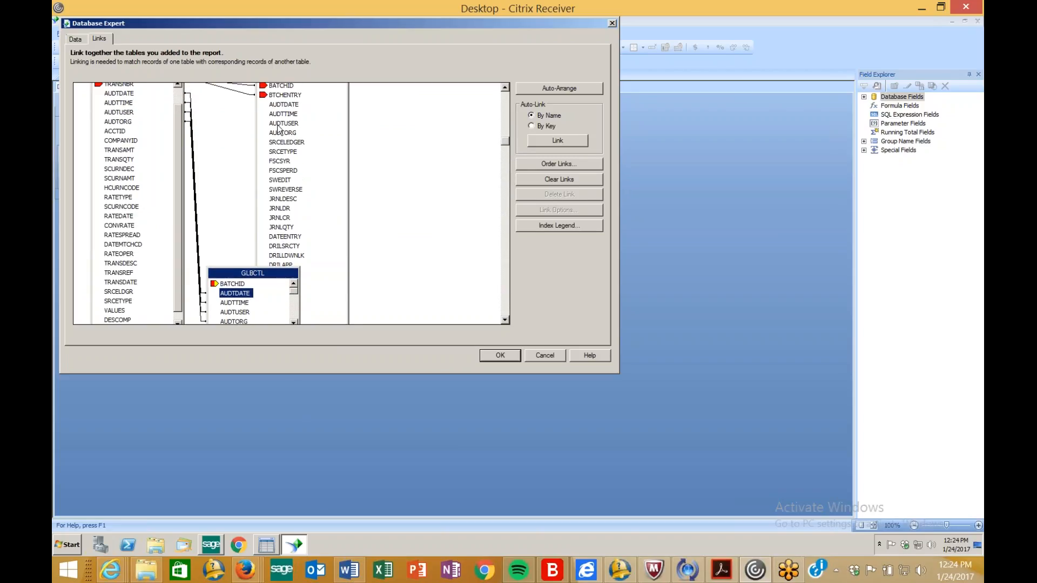
- Delete the automatic AUDTDATE, AUDTTIME, AUDTUSER and AUDTORG links between GLJED and GLBCTL
{"action": "left_click", "coordinate": [189, 92]}
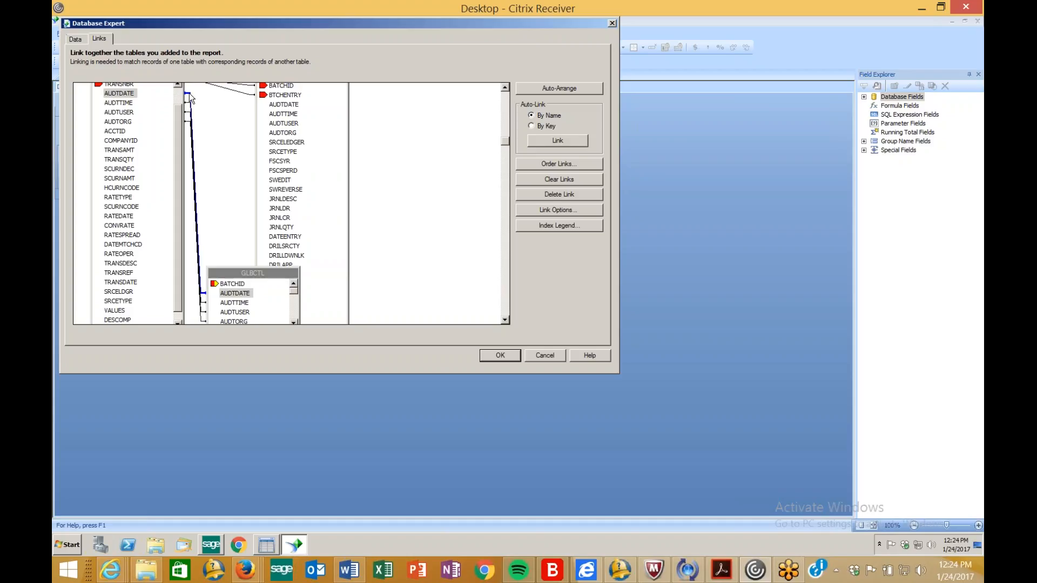
{"action": "key", "text": "Delete"}
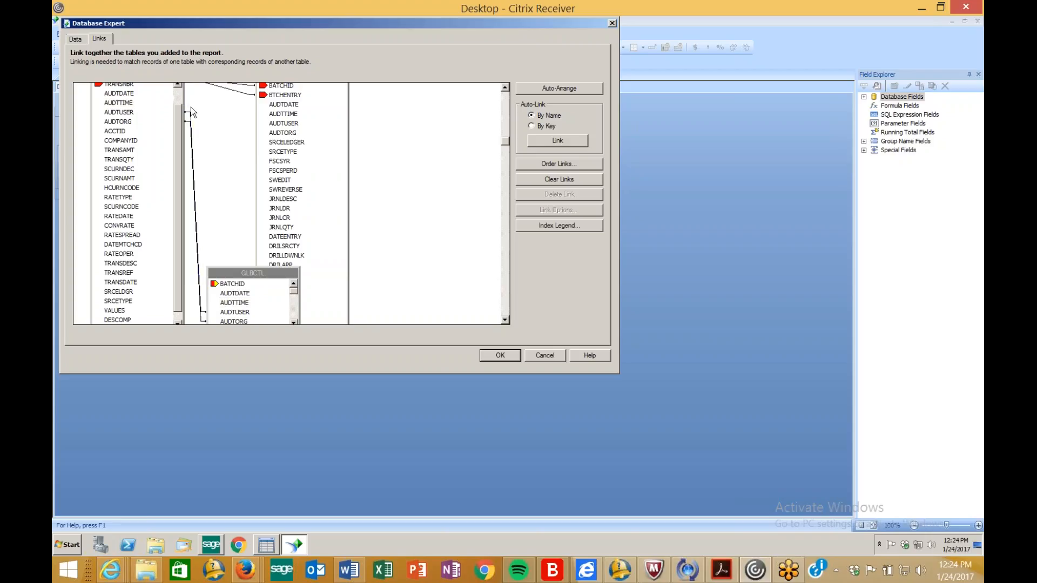
{"action": "left_click", "coordinate": [191, 112]}
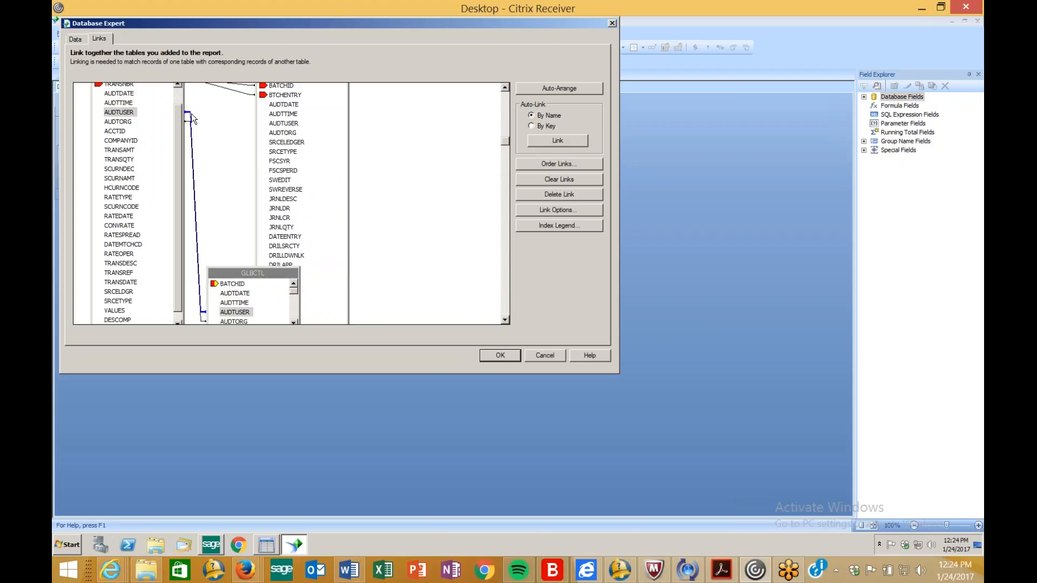
{"action": "key", "text": "Delete"}
{"action": "left_click", "coordinate": [190, 122]}
{"action": "key", "text": "Delete"}
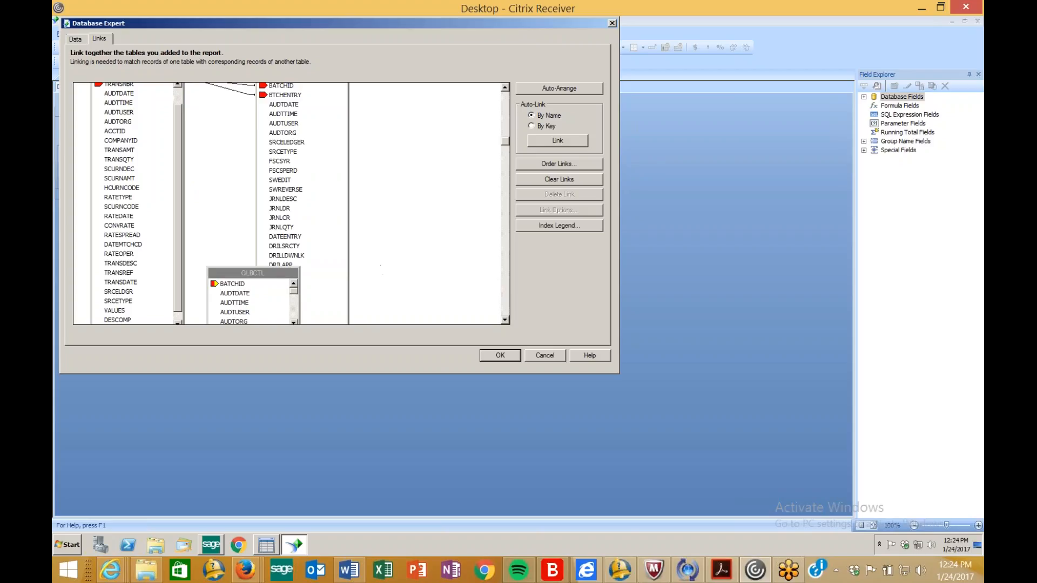
- Move the GLBCTL table beside GLJEH and link BATCHNBR in GLJED to BATCHID in GLBCTL
{"action": "left_click_drag", "start_coordinate": [245, 267], "coordinate": [449, 114]}
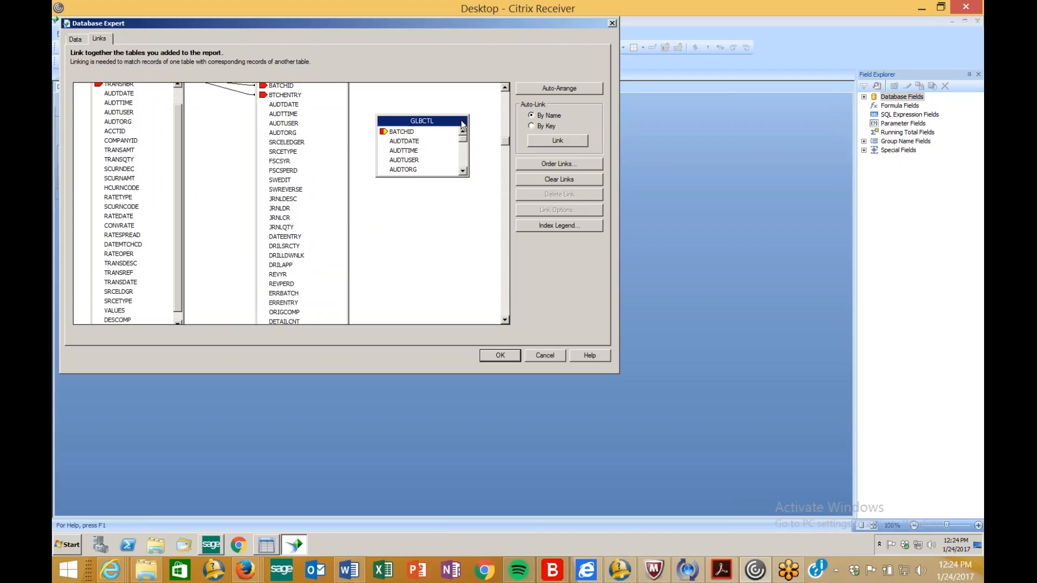
{"action": "left_click_drag", "start_coordinate": [509, 124], "coordinate": [511, 93]}
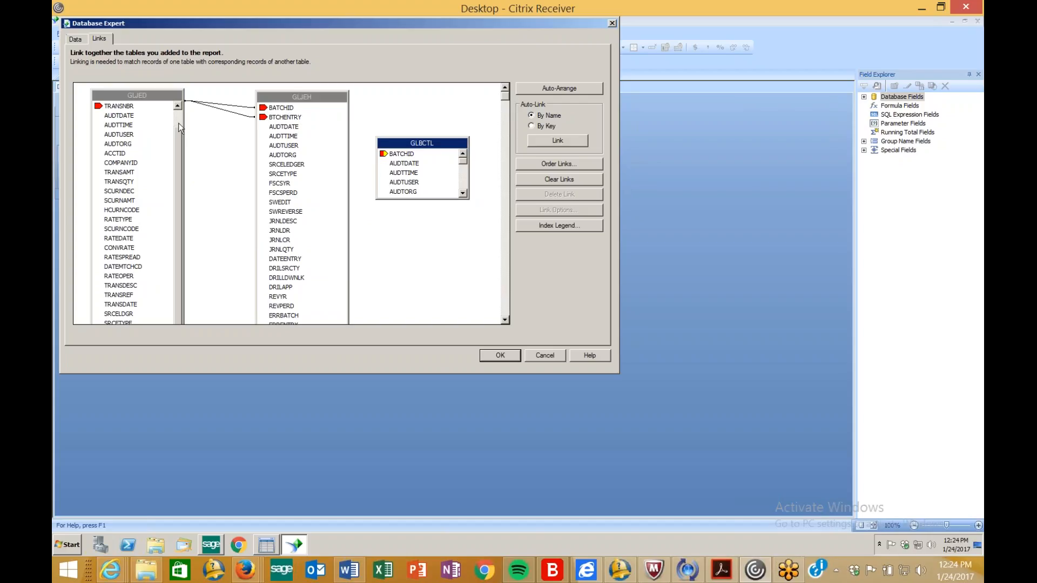
{"action": "left_click_drag", "start_coordinate": [179, 127], "coordinate": [384, 154]}
{"action": "left_click", "coordinate": [123, 108]}
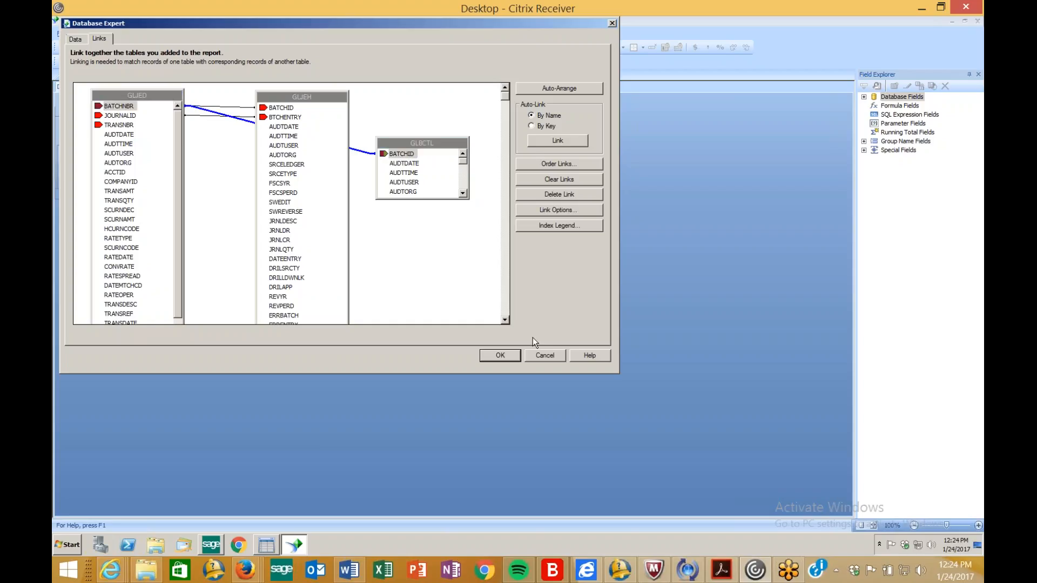
- Apply the table links with a report data refresh and return to the report design
{"action": "left_click", "coordinate": [516, 358]}
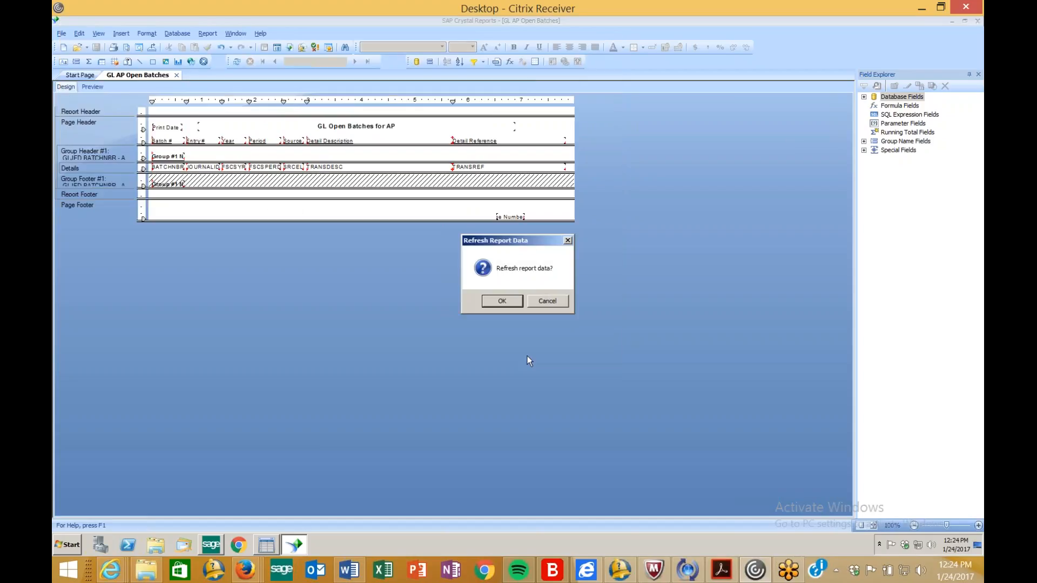
{"action": "left_click", "coordinate": [502, 301]}
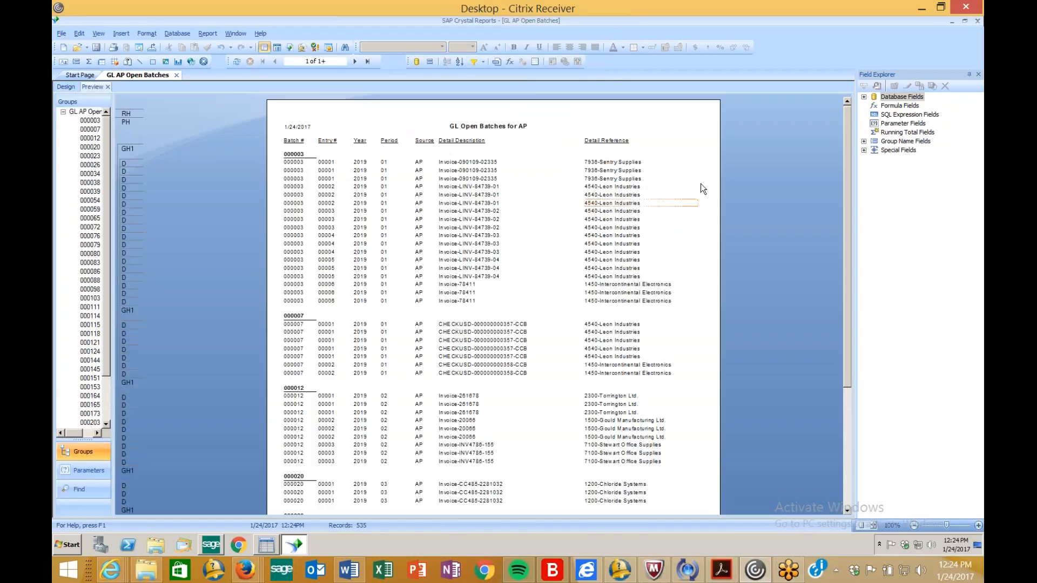
{"action": "left_click", "coordinate": [66, 87]}
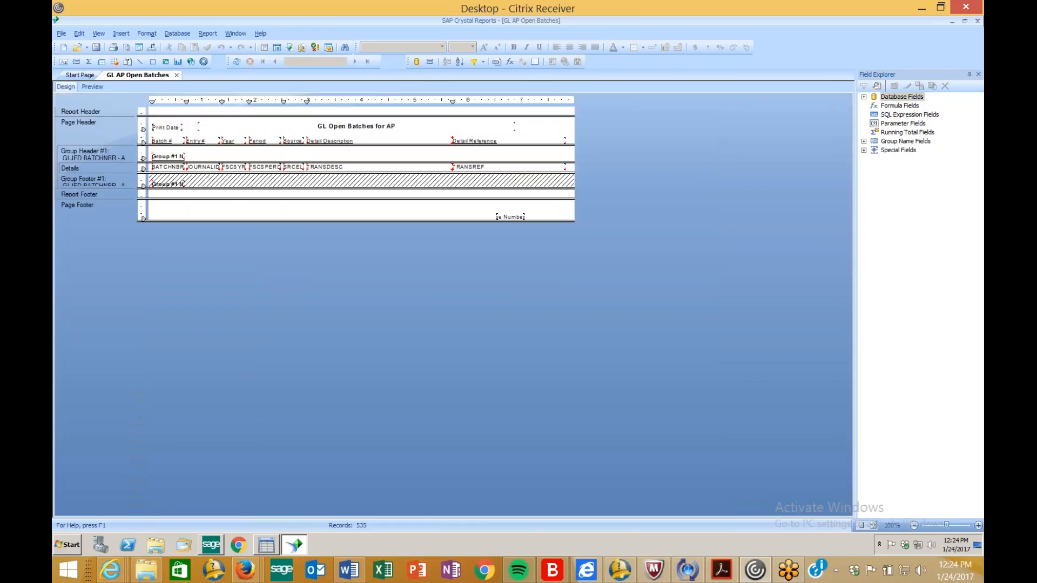
{"action": "left_click", "coordinate": [140, 62]}
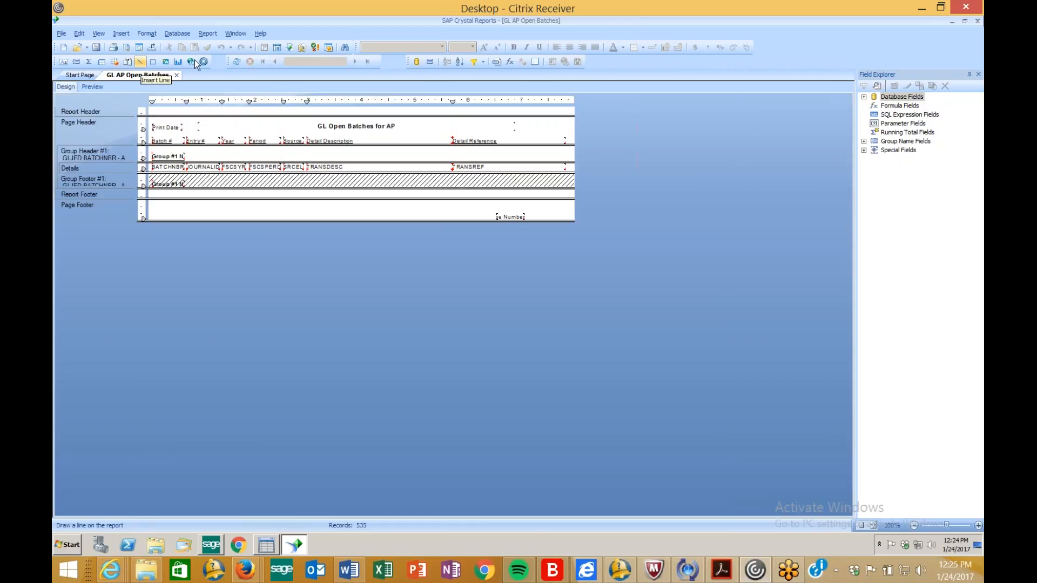
{"action": "left_click", "coordinate": [281, 48]}
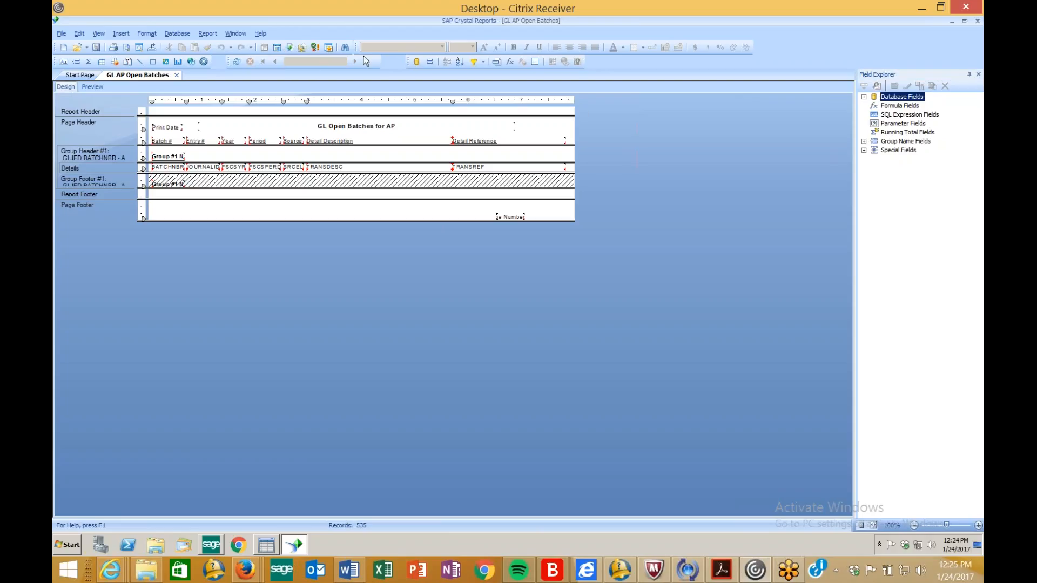
- Place the GLBCTL BATCHID field in the Details section just before TRANSREF and preview the report
{"action": "left_click", "coordinate": [934, 25]}
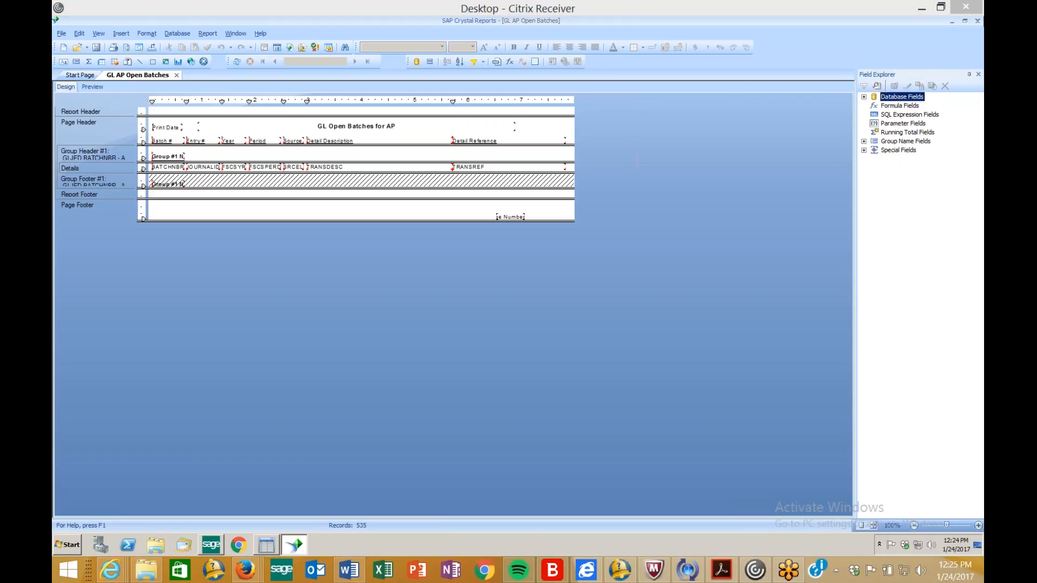
{"action": "left_click", "coordinate": [864, 97]}
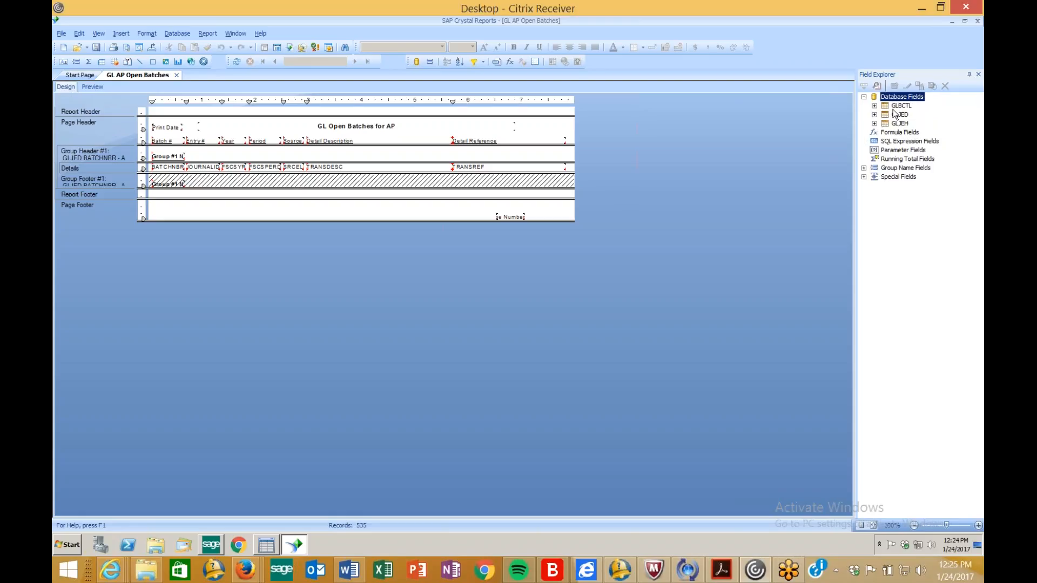
{"action": "left_click", "coordinate": [874, 106]}
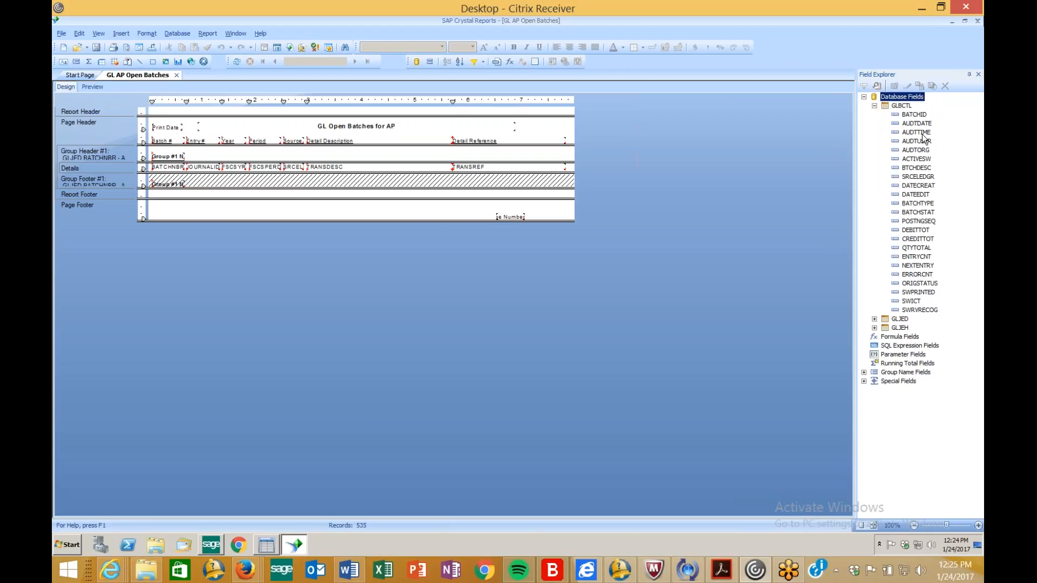
{"action": "left_click_drag", "start_coordinate": [914, 114], "coordinate": [427, 167]}
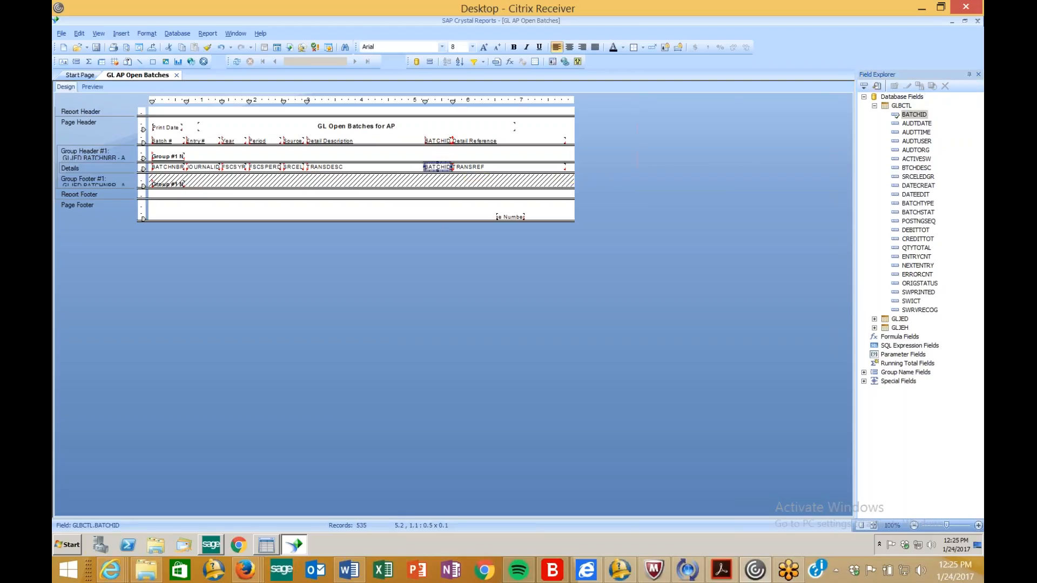
{"action": "left_click", "coordinate": [89, 87]}
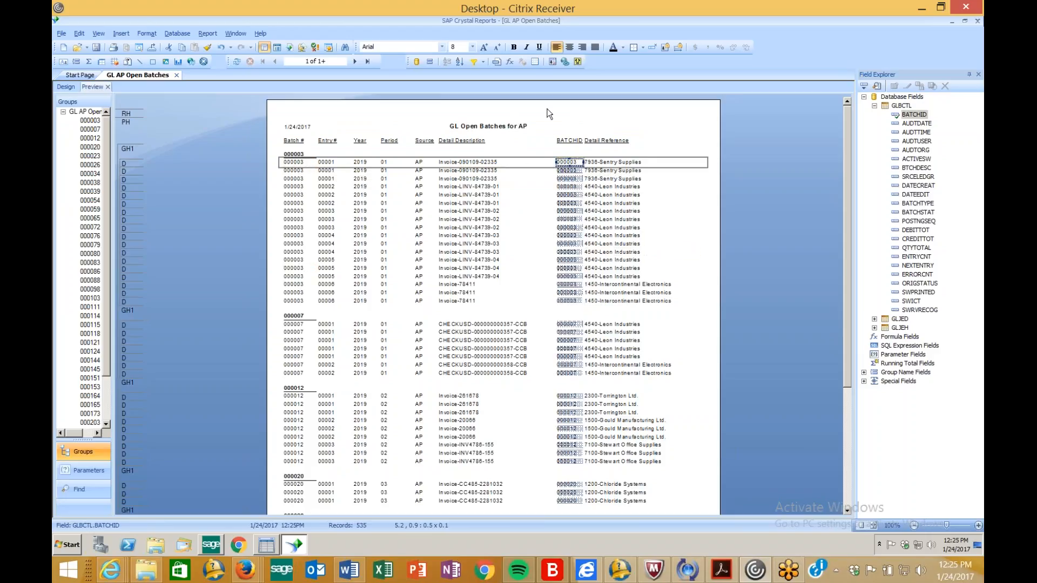
- Delete the BATCHID field and its column heading from the report design
{"action": "left_click", "coordinate": [67, 87]}
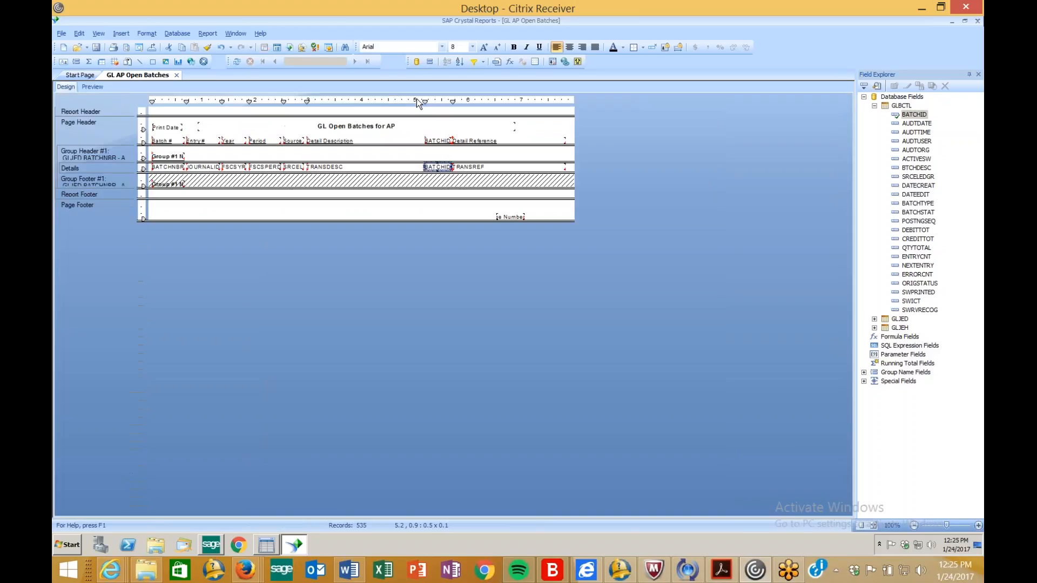
{"action": "left_click", "coordinate": [439, 142], "text": "ctrl"}
{"action": "key", "text": "Delete"}
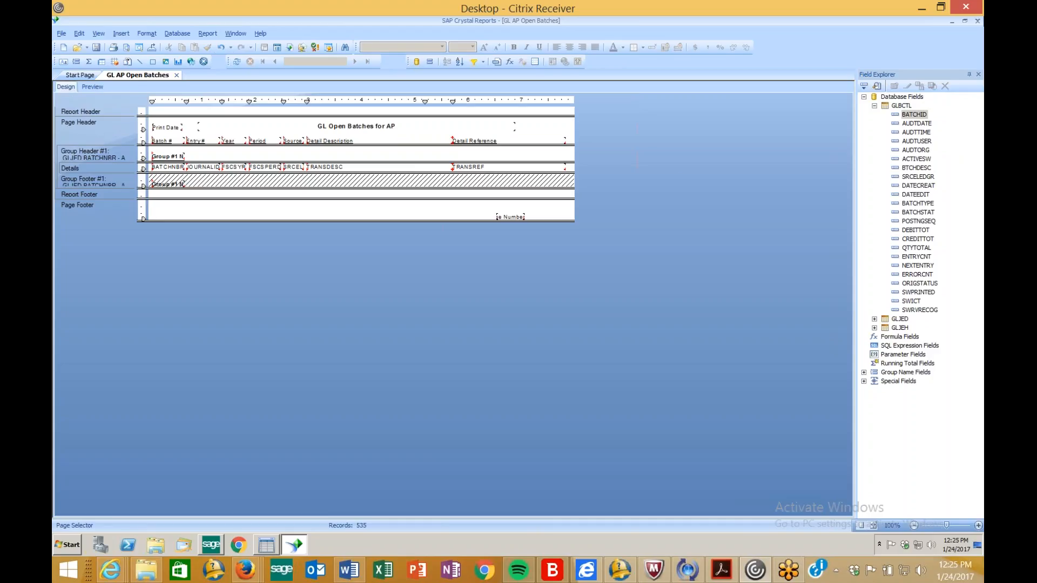
- Add a record selection condition on GLBCTL.BATCHSTAT using the "is equal to" comparison
{"action": "left_click", "coordinate": [208, 34]}
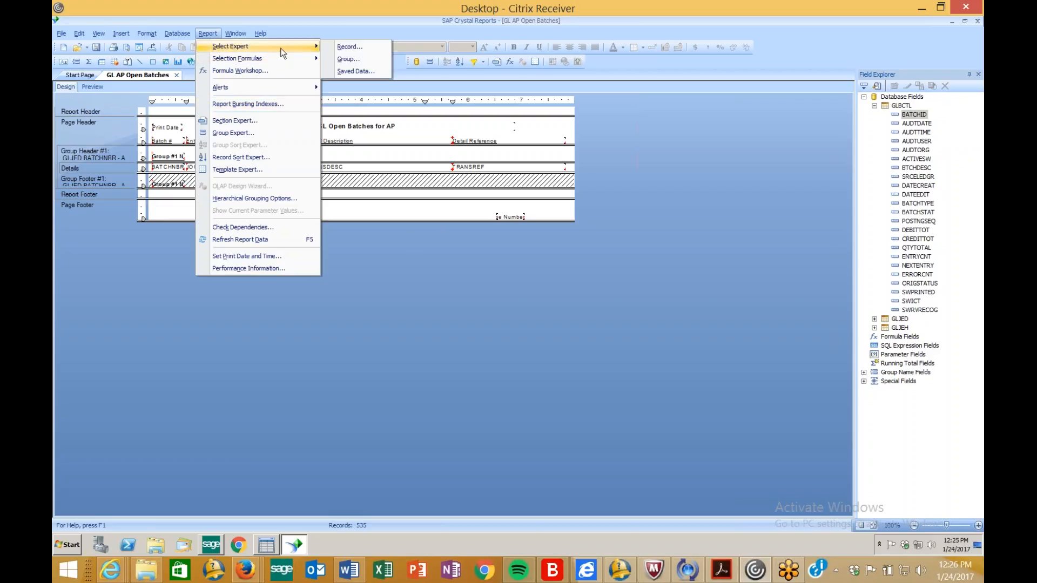
{"action": "left_click", "coordinate": [427, 273]}
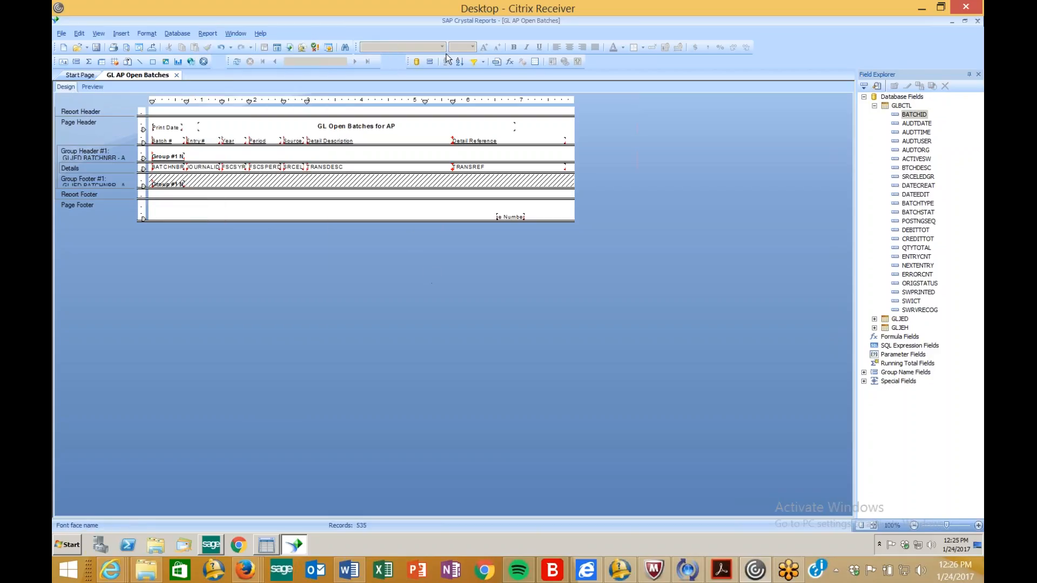
{"action": "left_click", "coordinate": [475, 63]}
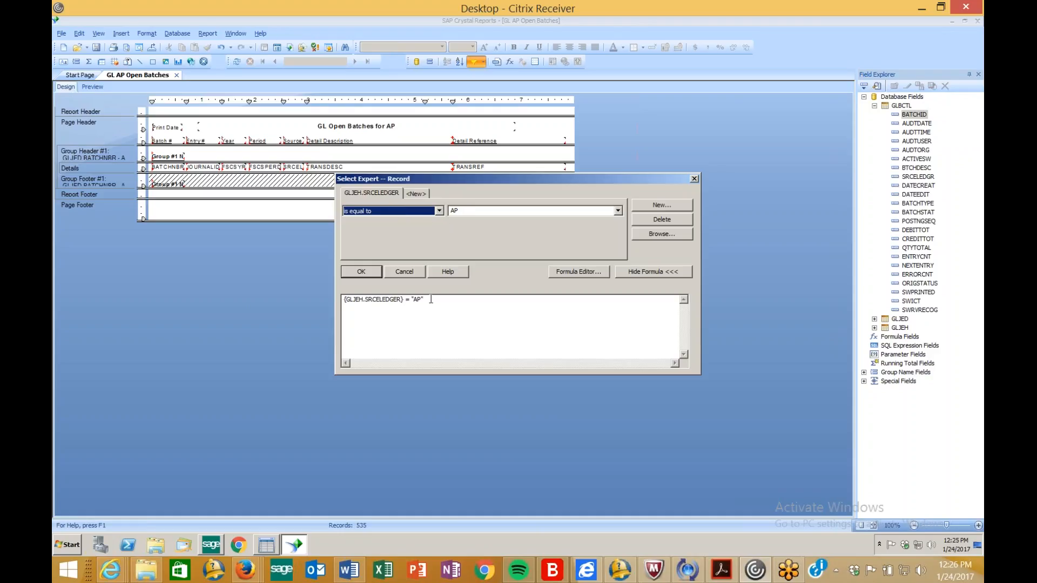
{"action": "left_click", "coordinate": [426, 193]}
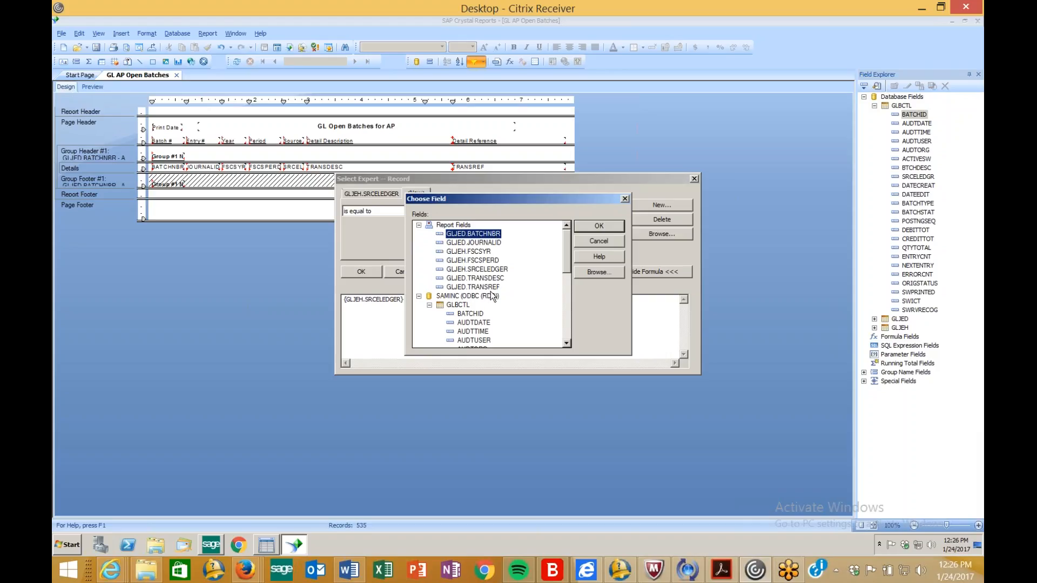
{"action": "scroll", "coordinate": [566, 344], "scroll_direction": "down", "scroll_amount": 3}
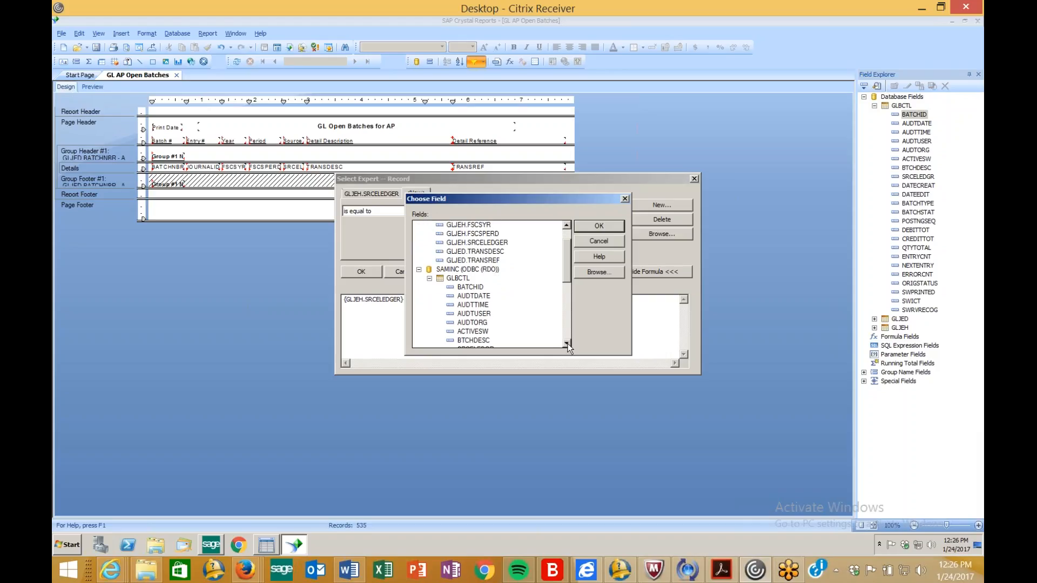
{"action": "left_click", "coordinate": [568, 345]}
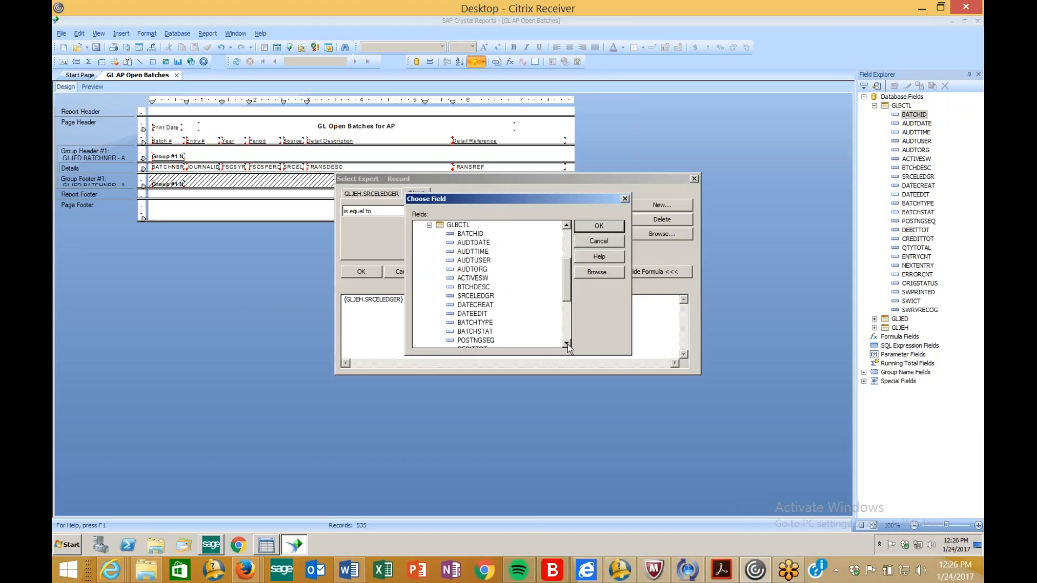
{"action": "left_click", "coordinate": [486, 333]}
{"action": "left_click", "coordinate": [589, 228]}
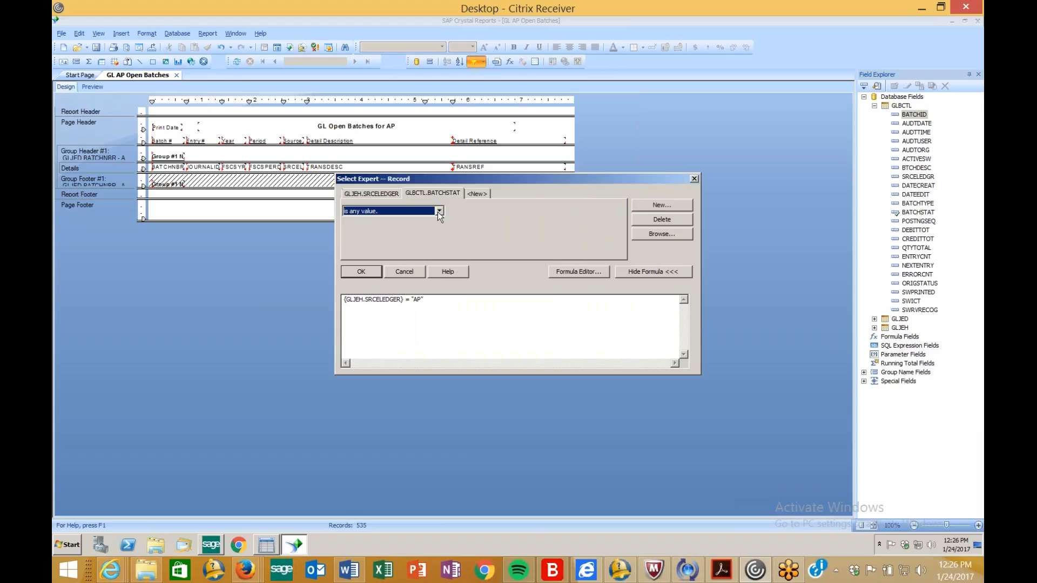
{"action": "left_click", "coordinate": [439, 212]}
{"action": "left_click", "coordinate": [414, 227]}
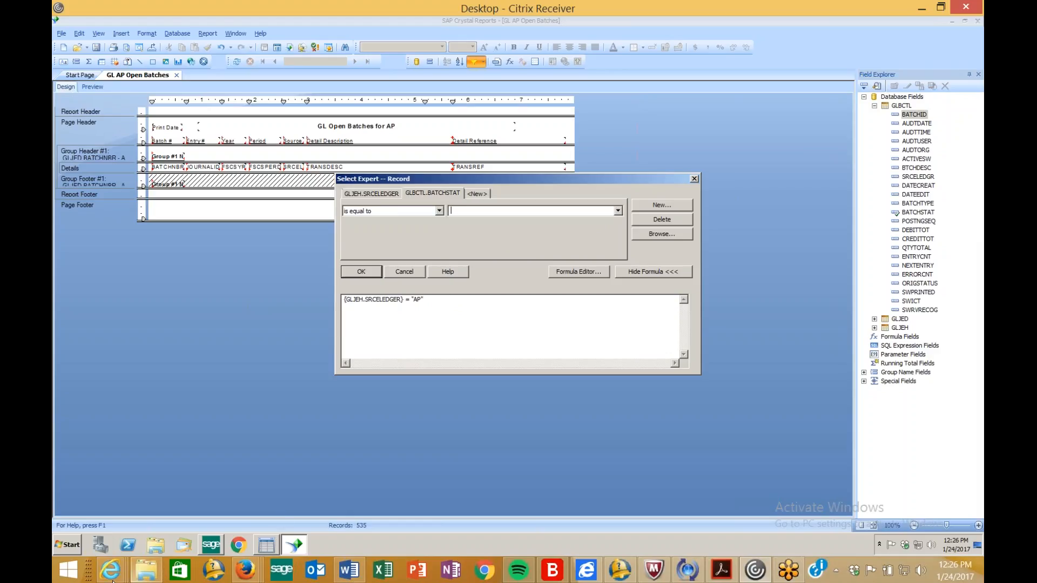
- Look up the BATCHSTAT status codes on the Batches data dictionary page in Internet Explorer and return to Crystal Reports
{"action": "mouse_move", "coordinate": [296, 548]}
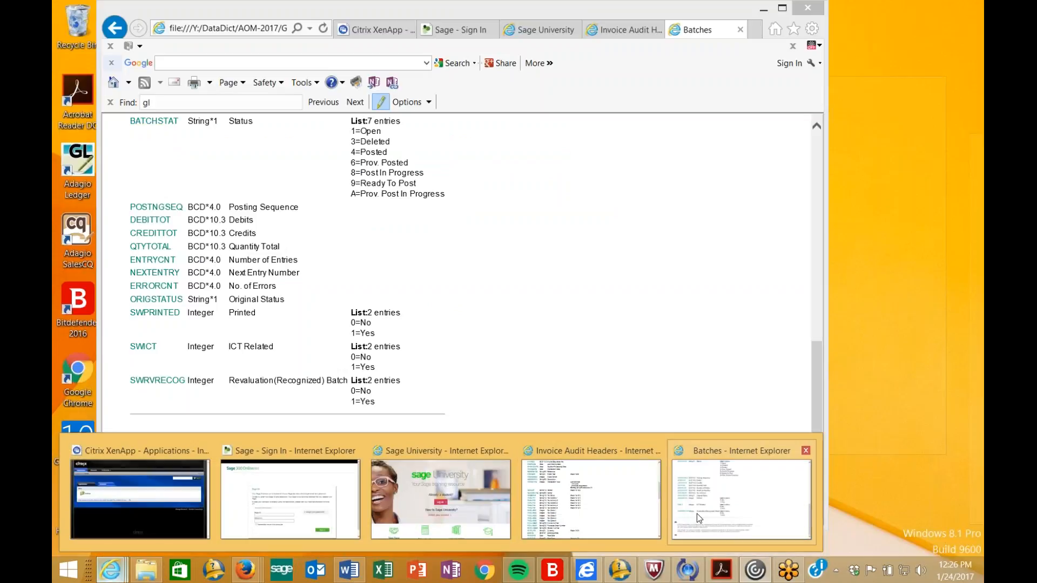
{"action": "left_click", "coordinate": [696, 514]}
{"action": "scroll", "coordinate": [443, 283], "scroll_direction": "up", "scroll_amount": 3}
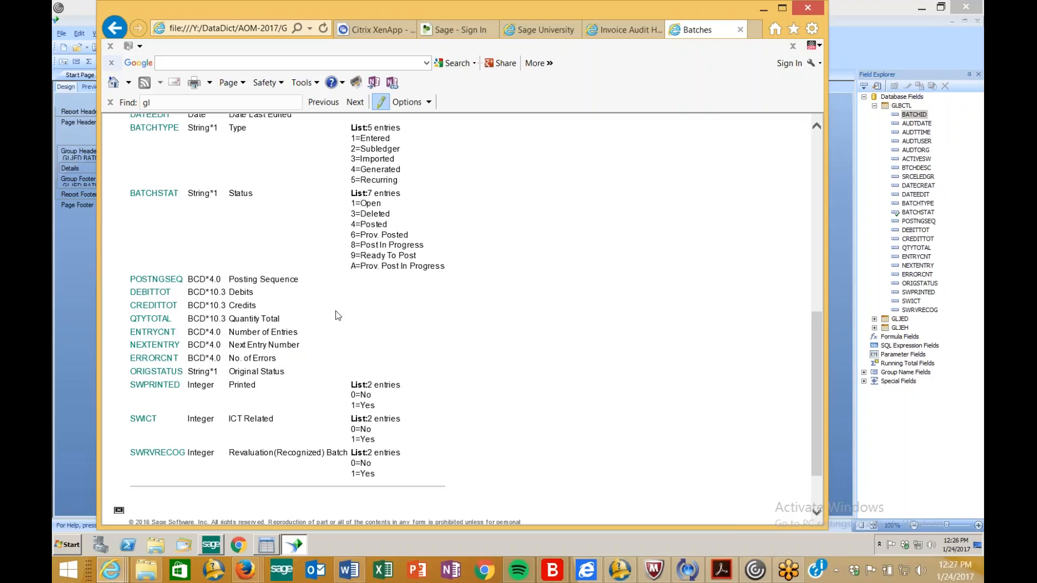
{"action": "left_click", "coordinate": [69, 323]}
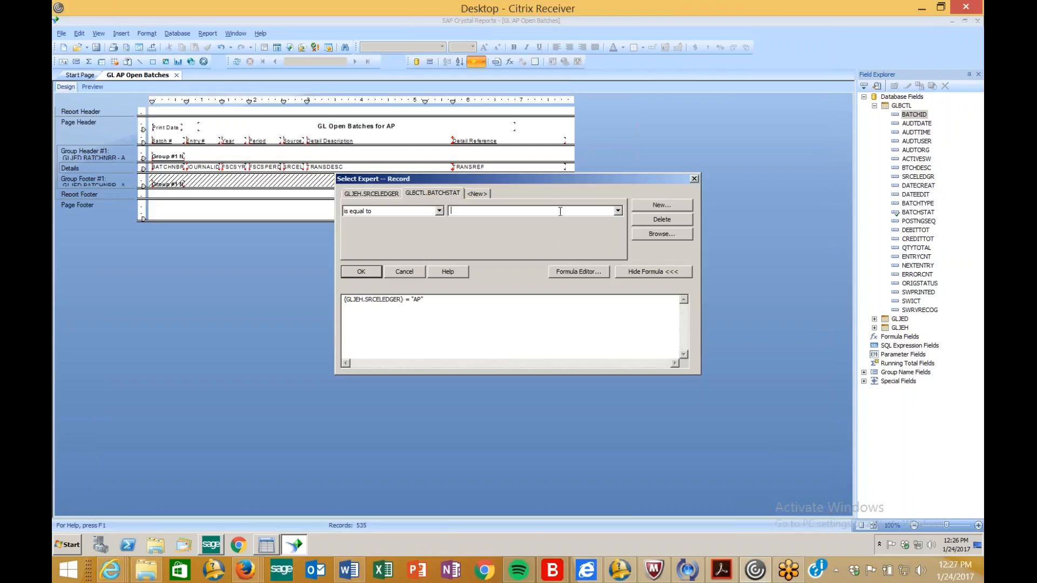
- Set the BATCHSTAT selection value to 1 and preview the report with refreshed data
{"action": "type", "text": "1"}
{"action": "left_click", "coordinate": [361, 272]}
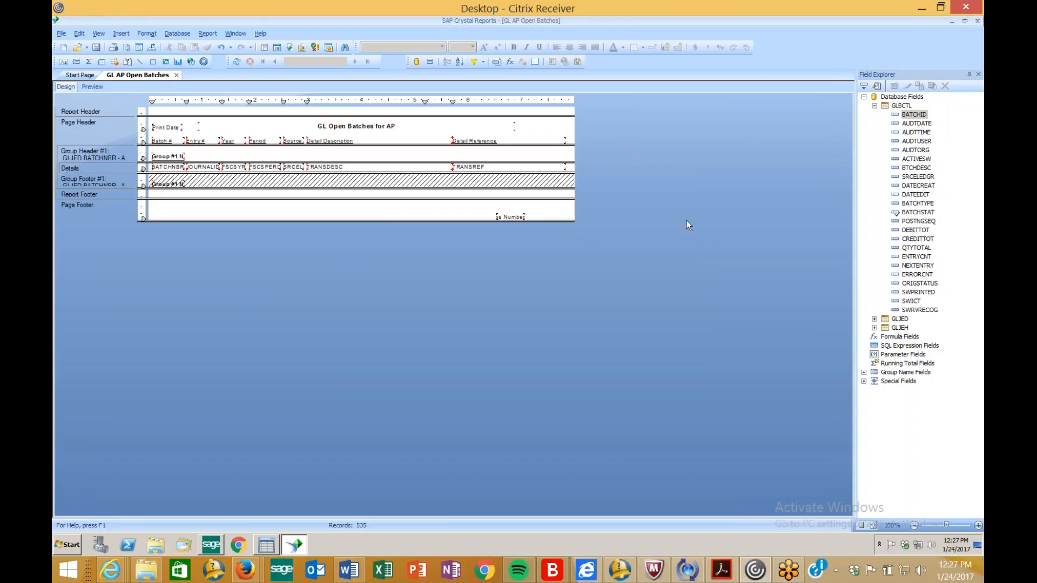
{"action": "left_click", "coordinate": [86, 86]}
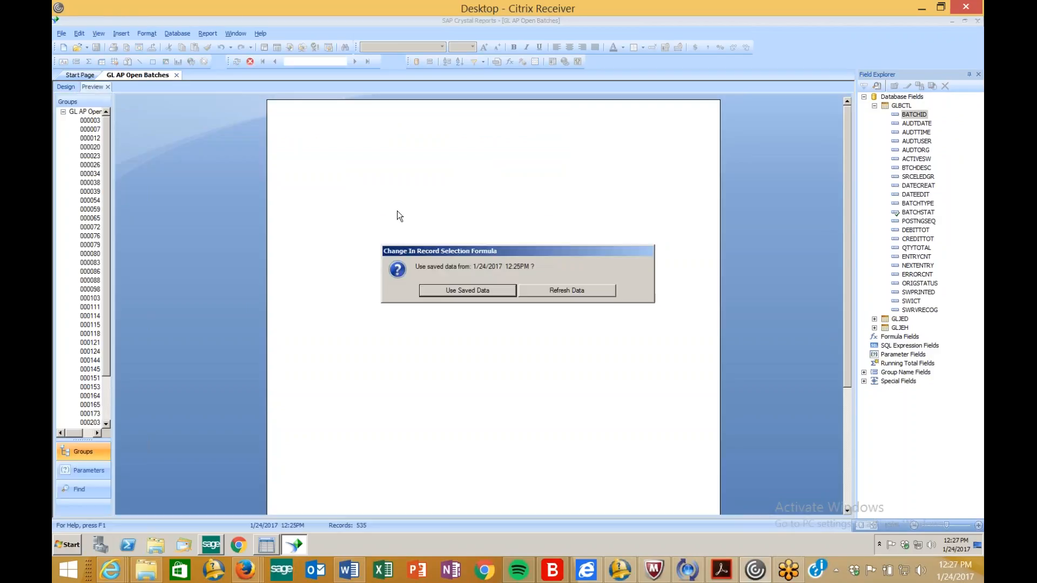
{"action": "left_click", "coordinate": [546, 291]}
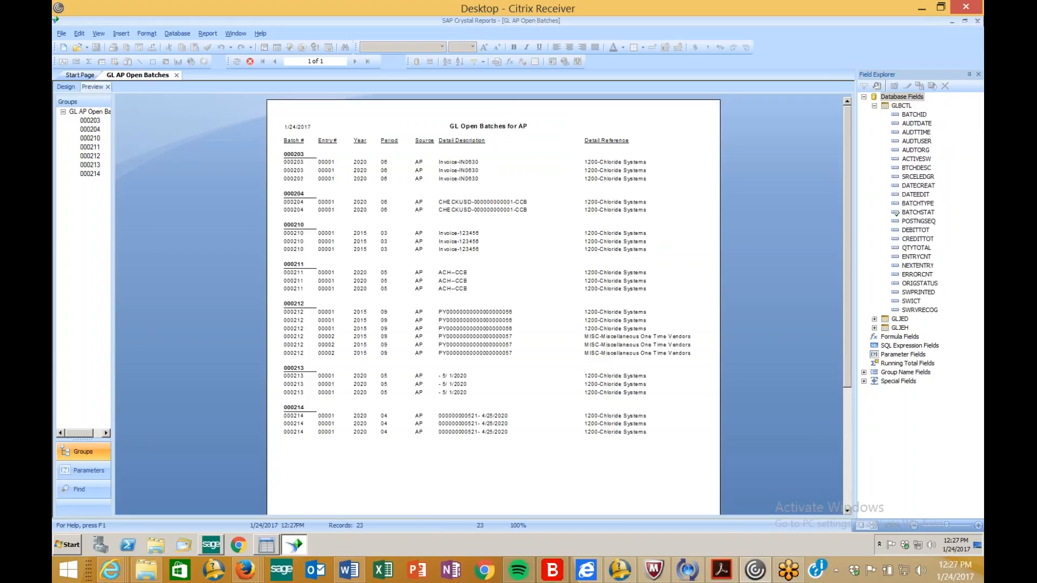
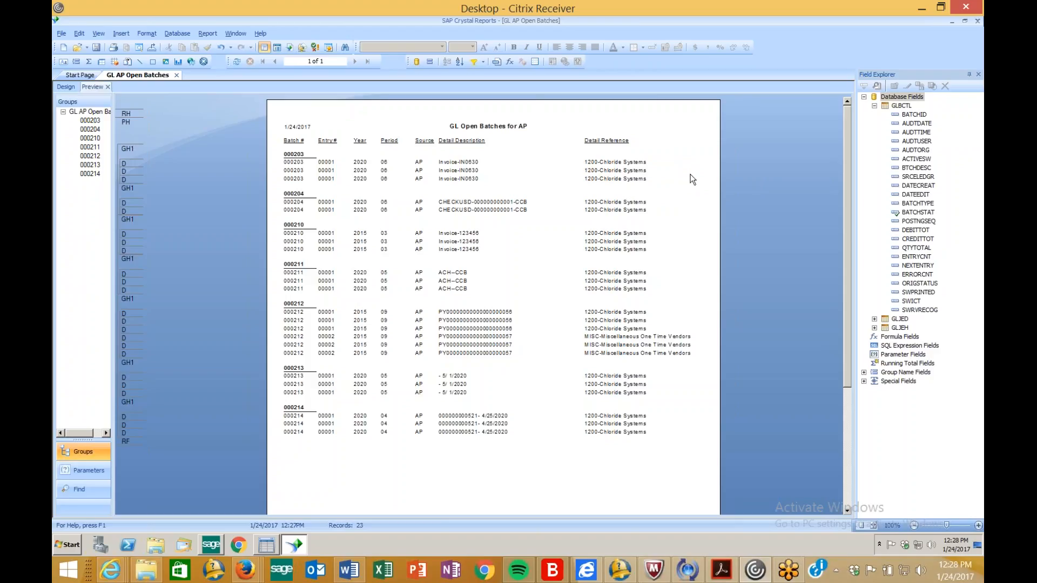
- Format all fields in the Details section with Suppress If Duplicated
{"action": "left_click", "coordinate": [64, 86]}
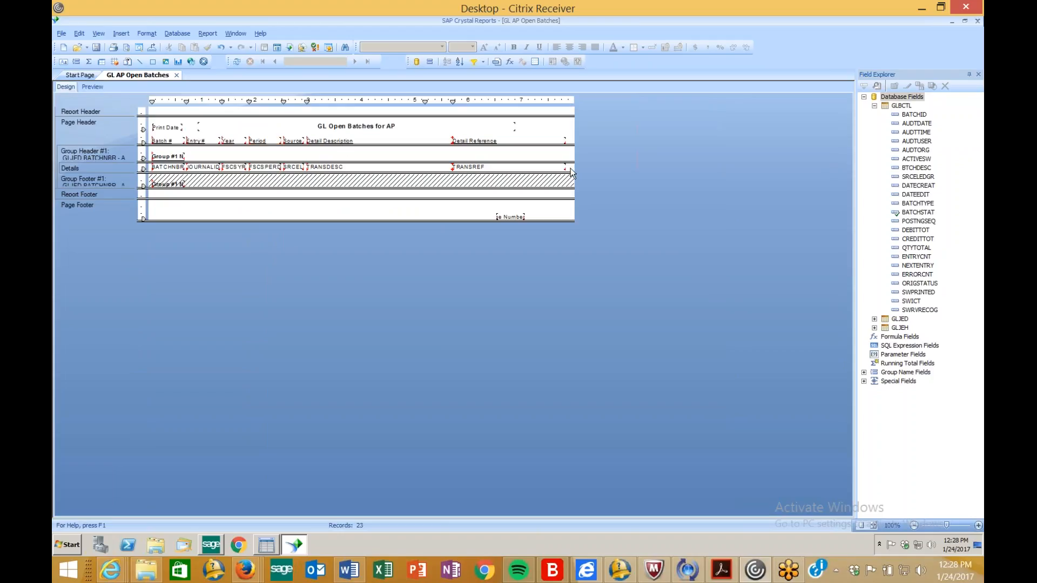
{"action": "left_click_drag", "start_coordinate": [571, 167], "coordinate": [164, 171]}
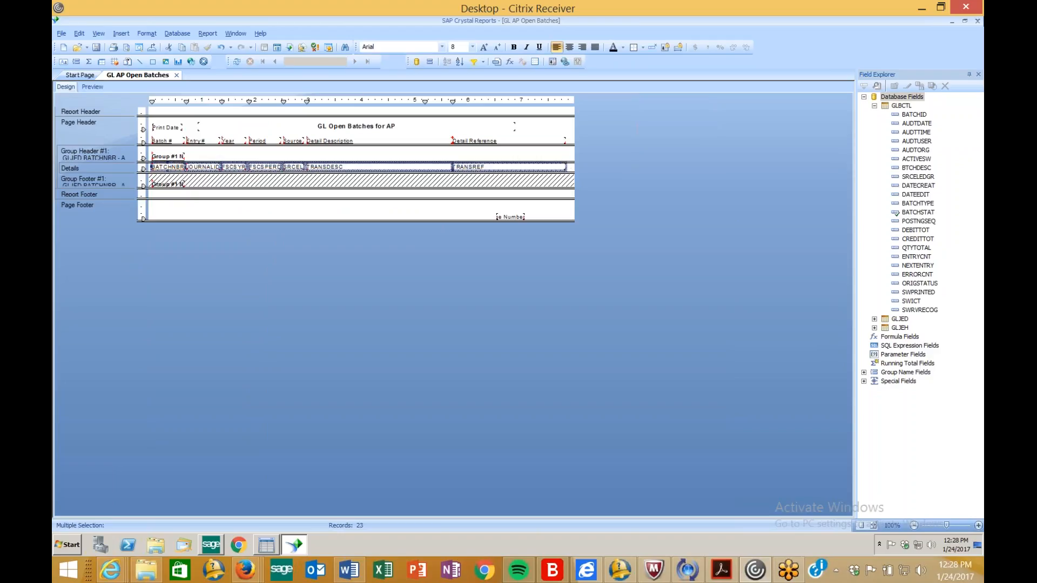
{"action": "right_click", "coordinate": [332, 167]}
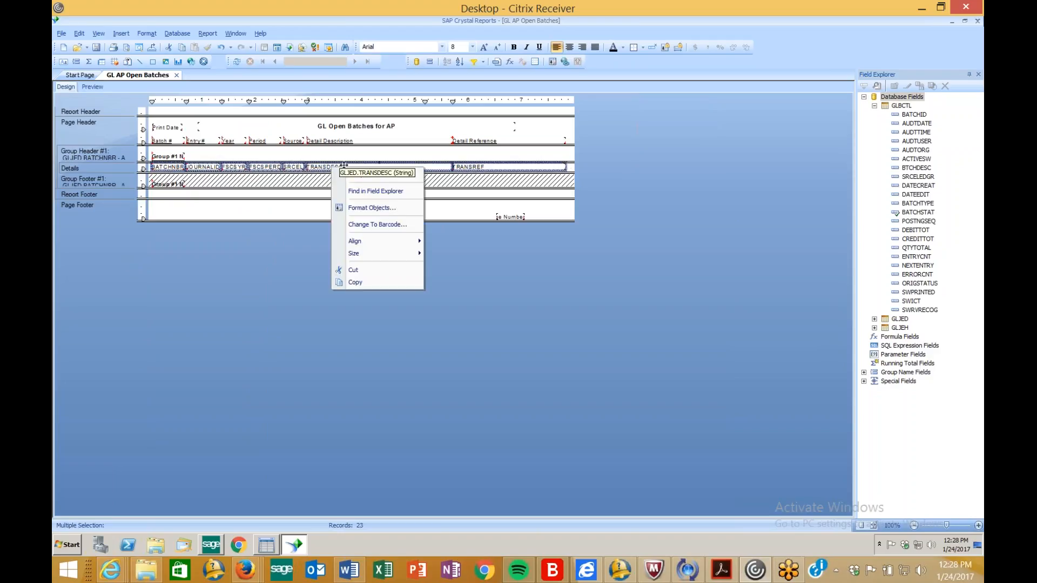
{"action": "left_click", "coordinate": [359, 208]}
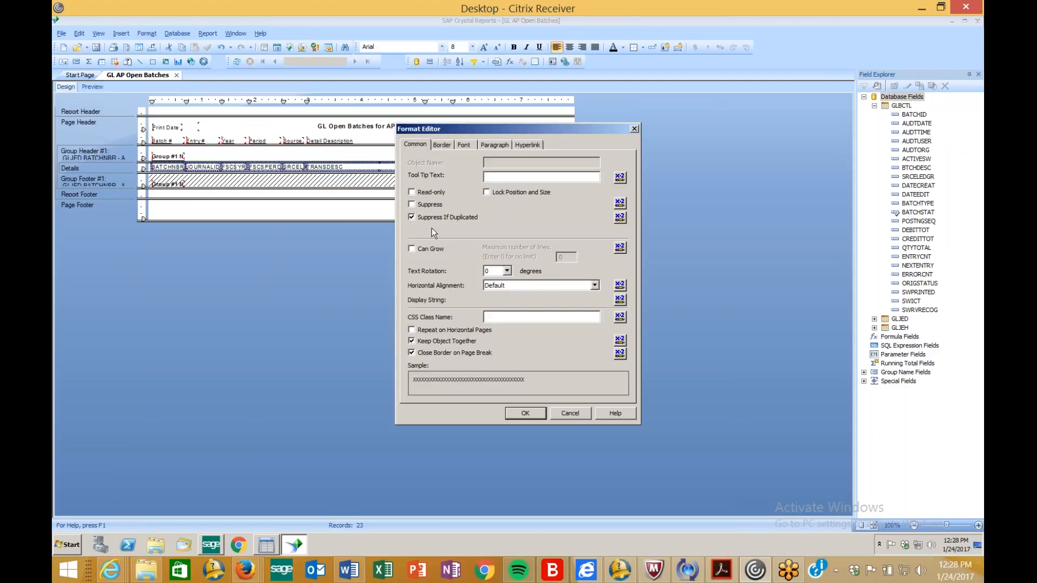
{"action": "left_click", "coordinate": [525, 414]}
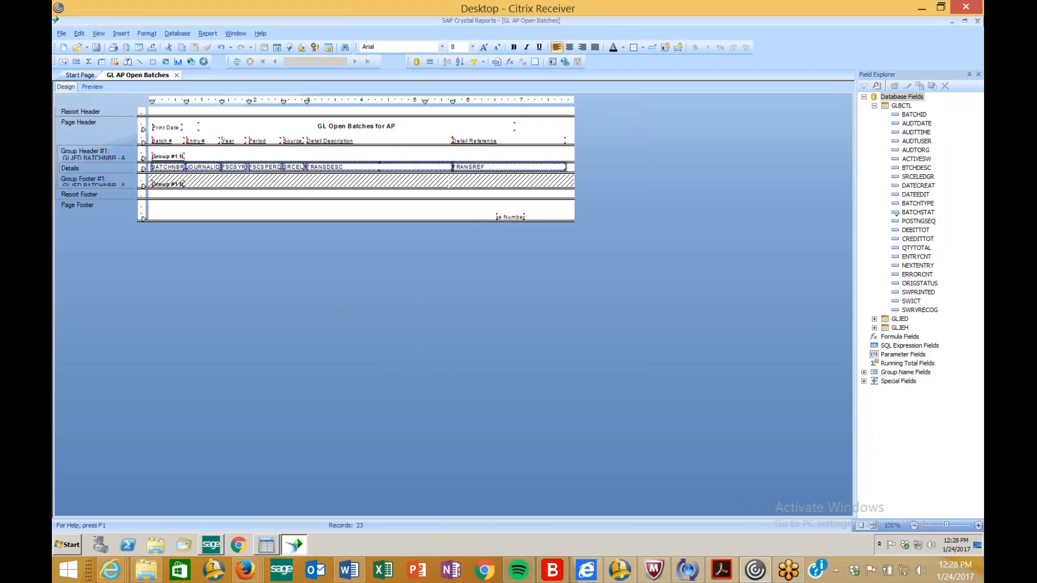
- Preview the report and compare the blank detail lines with the Details section in the design
{"action": "left_click", "coordinate": [90, 86]}
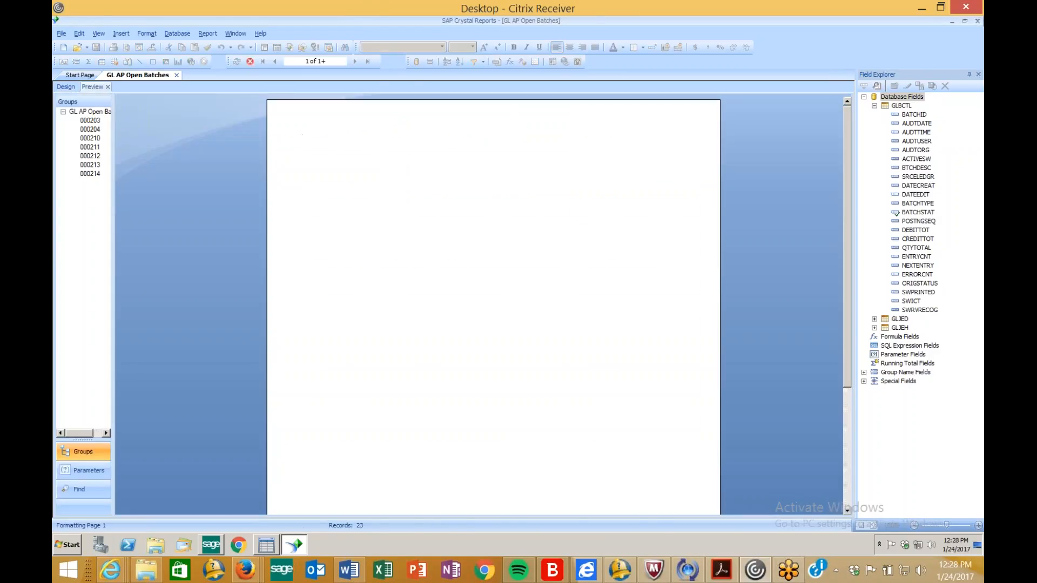
{"action": "left_click", "coordinate": [665, 138]}
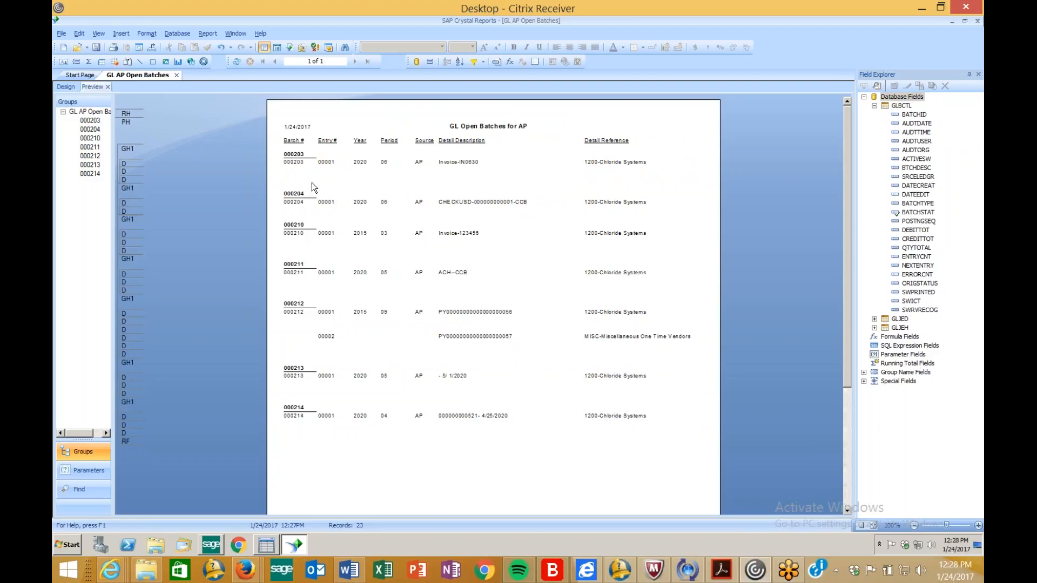
{"action": "left_click", "coordinate": [64, 86]}
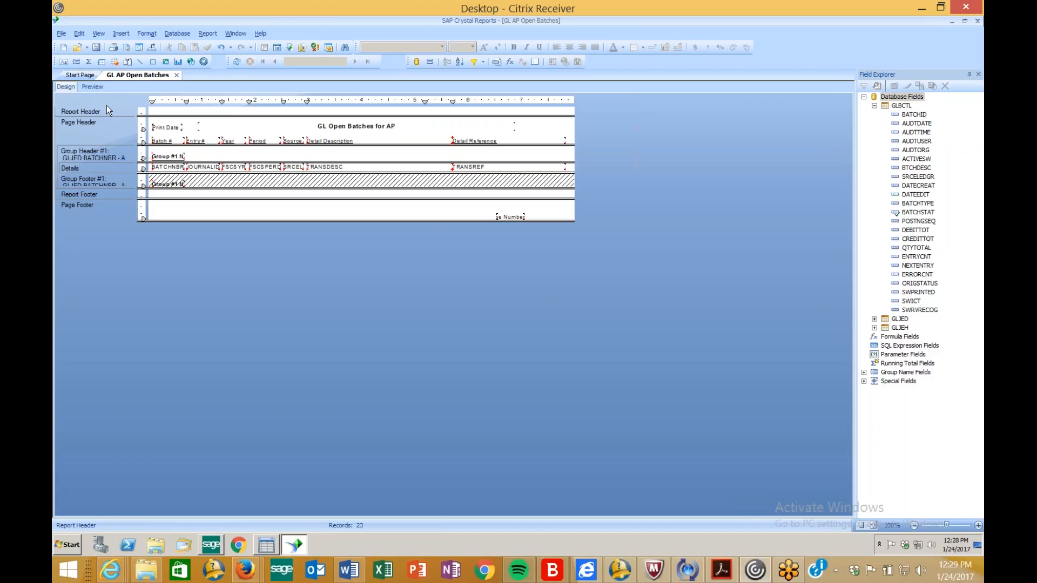
{"action": "left_click", "coordinate": [95, 87]}
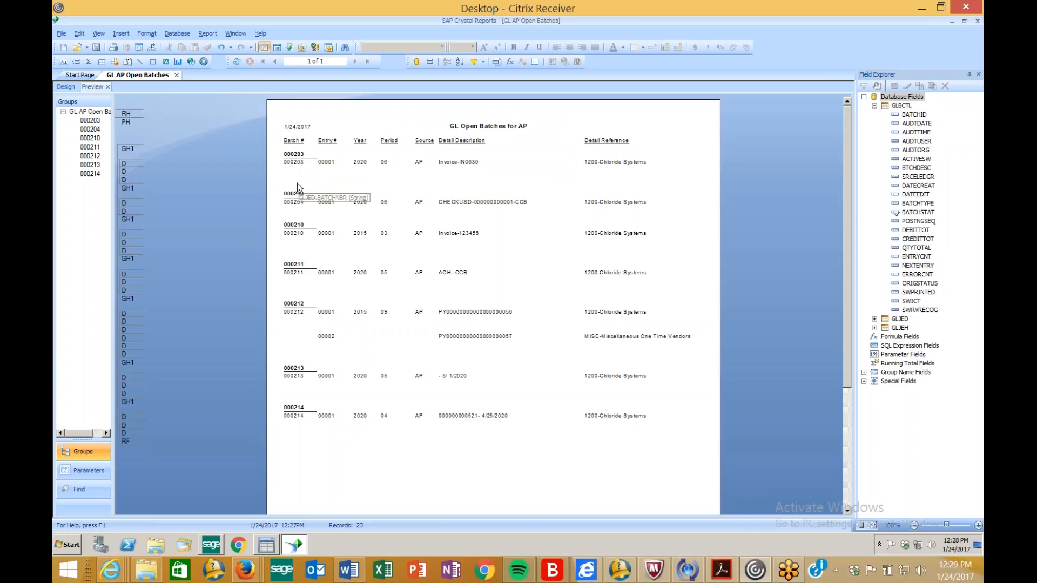
{"action": "left_click", "coordinate": [74, 85]}
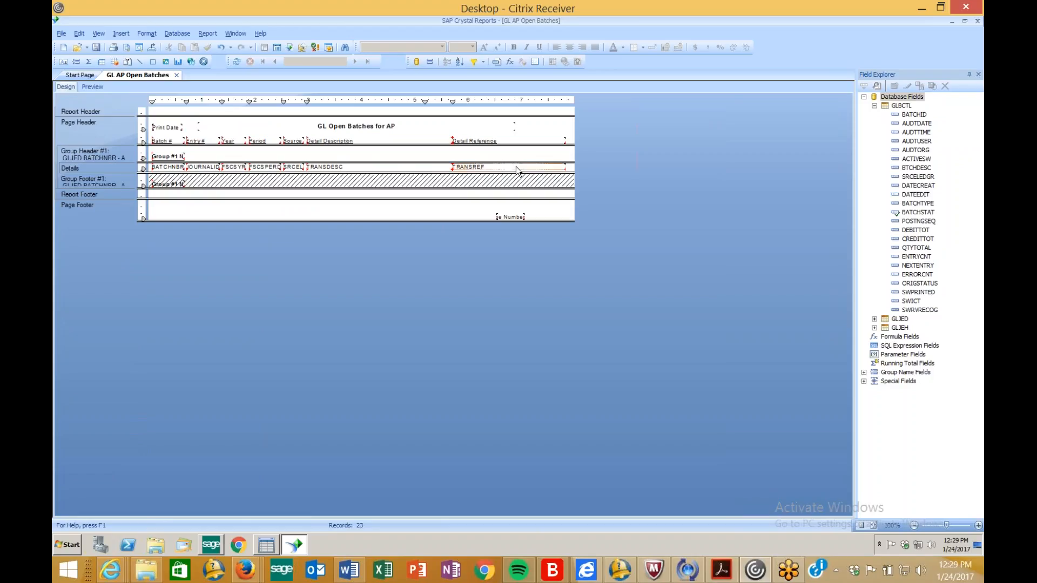
{"action": "left_click_drag", "start_coordinate": [572, 167], "coordinate": [151, 176]}
{"action": "right_click", "coordinate": [171, 164]}
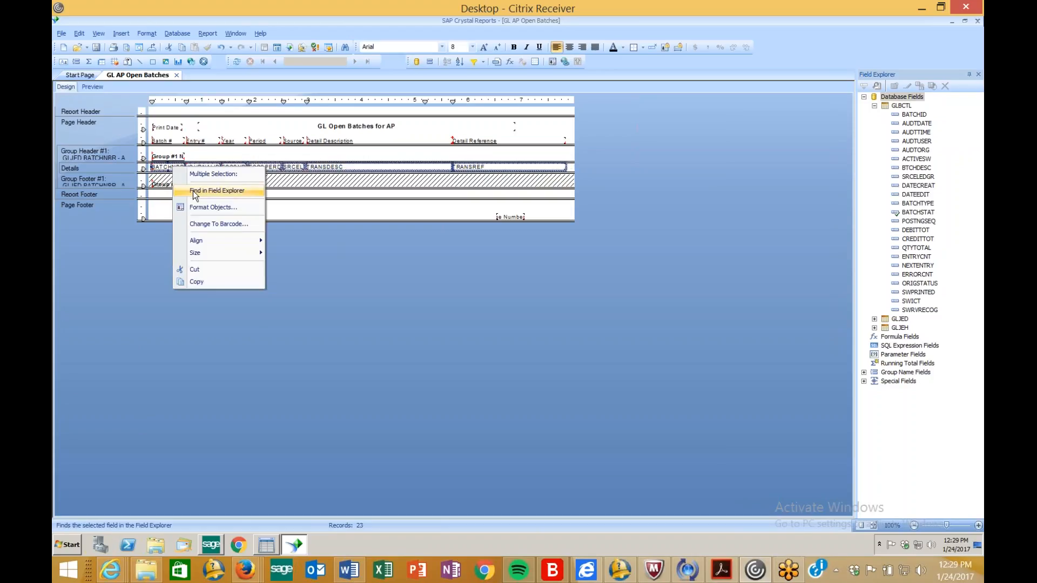
{"action": "left_click", "coordinate": [205, 207]}
{"action": "left_click", "coordinate": [411, 216]}
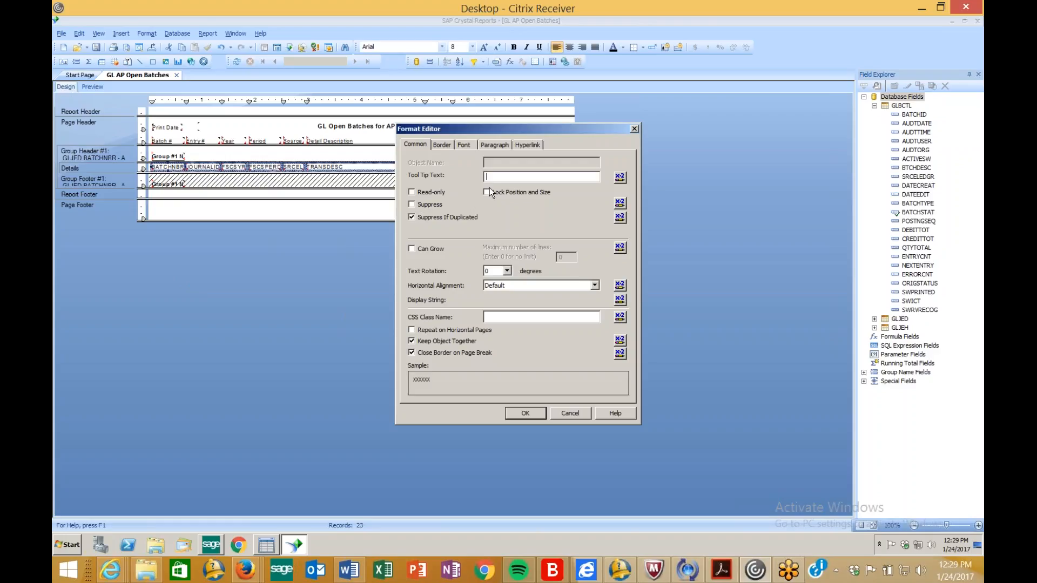
{"action": "left_click", "coordinate": [620, 218]}
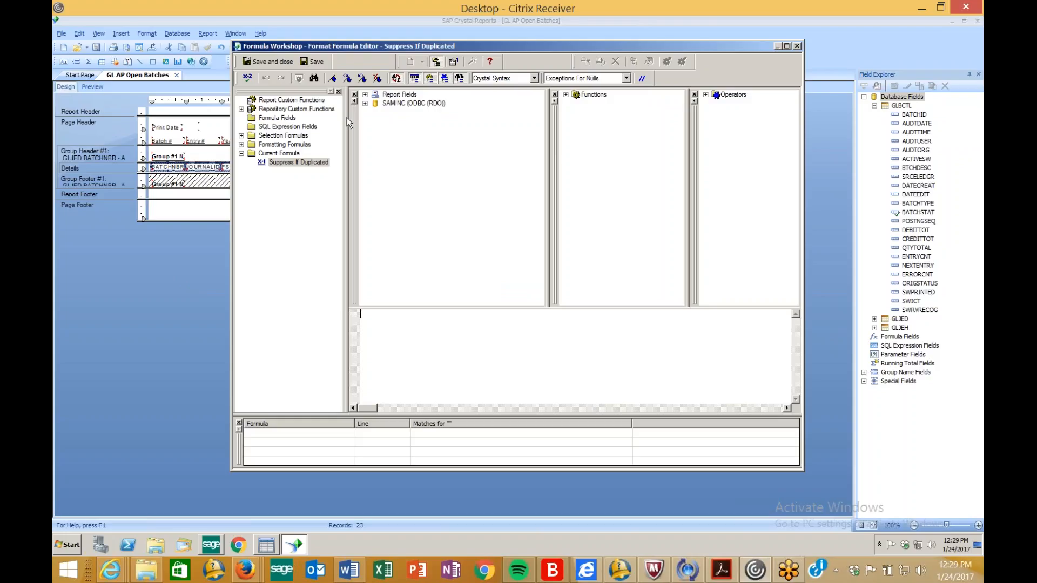
{"action": "left_click", "coordinate": [796, 46]}
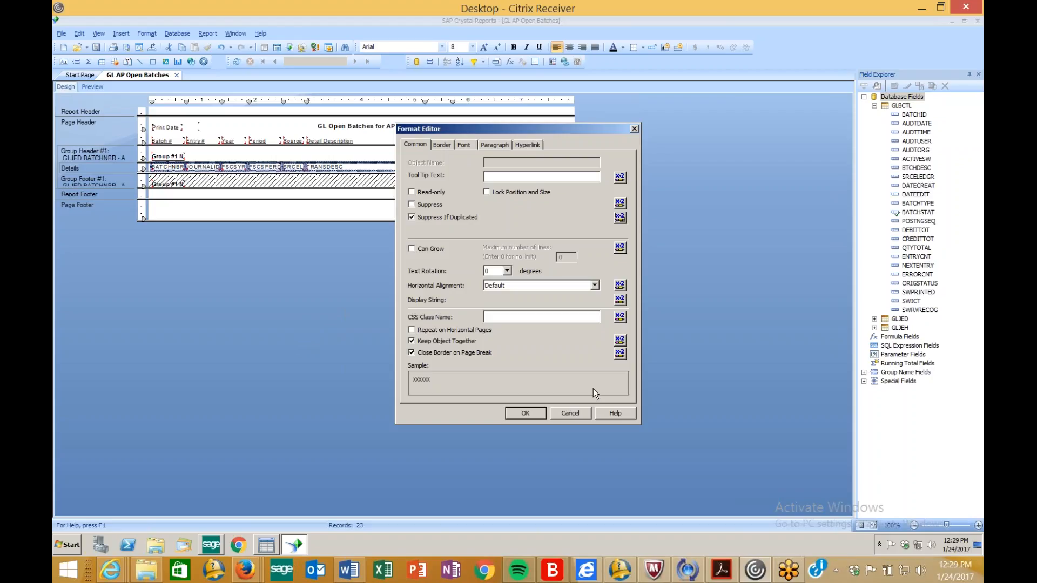
{"action": "left_click", "coordinate": [584, 416]}
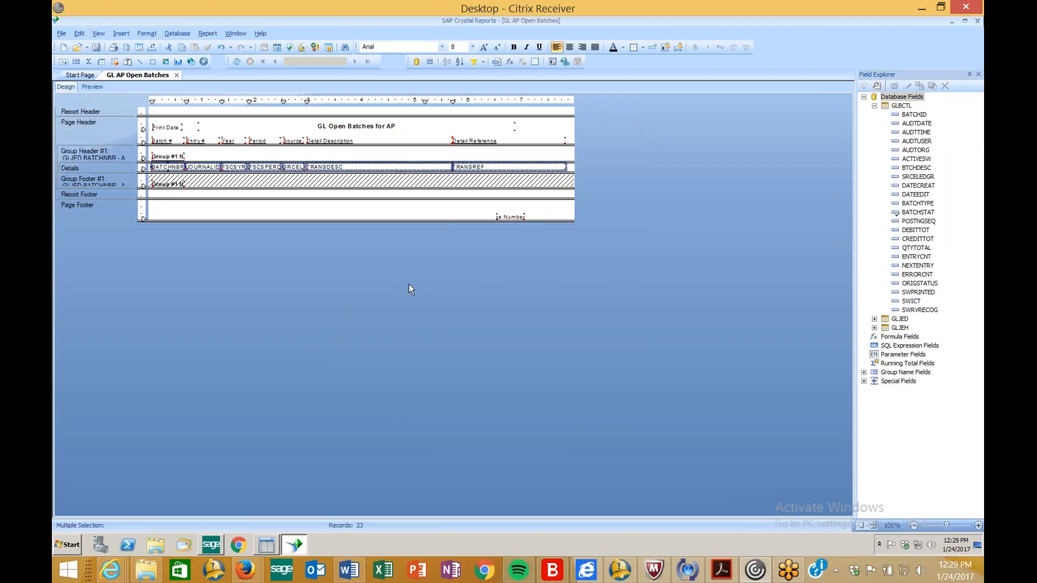
- Show the suppressed Group Footer #1 section for GLJED.BATCHNBR in the report design
{"action": "right_click", "coordinate": [122, 180]}
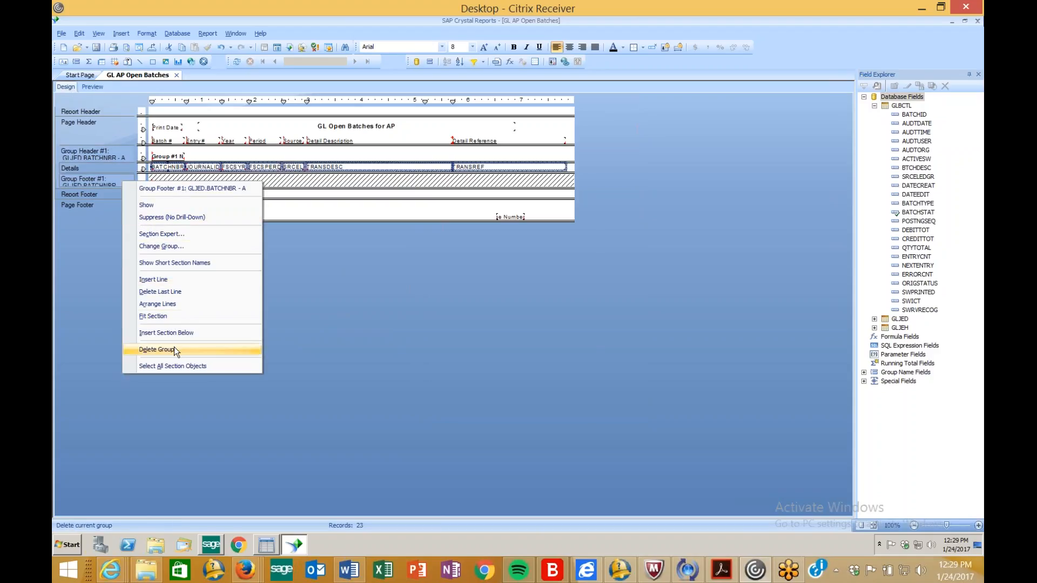
{"action": "left_click", "coordinate": [162, 204]}
{"action": "left_click", "coordinate": [311, 183]}
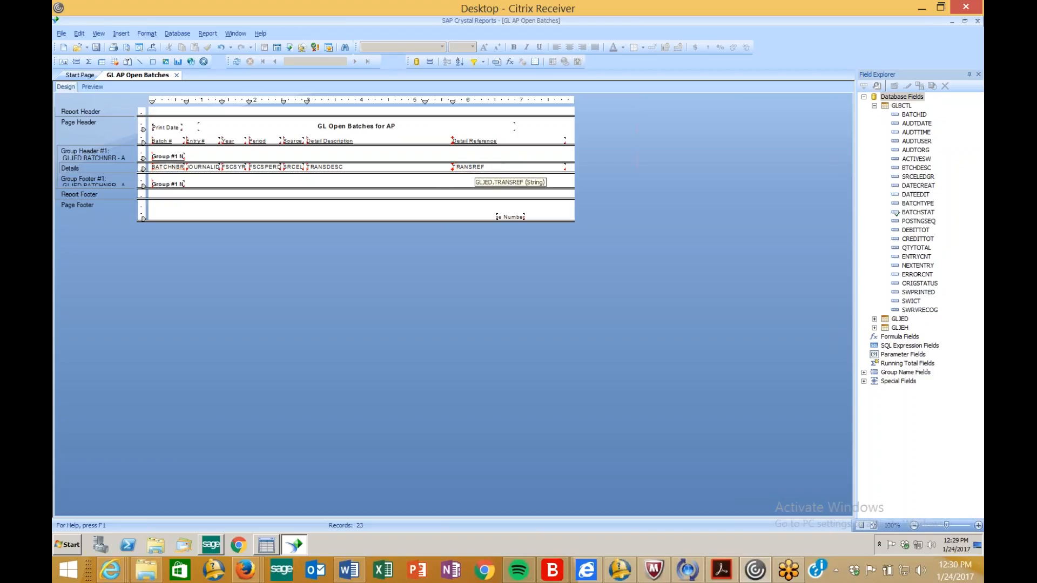
- Insert a Count summary of GLJED.JOURNALID located in a new ascending-order group on GLJED.JOURNALID
{"action": "left_click", "coordinate": [193, 168]}
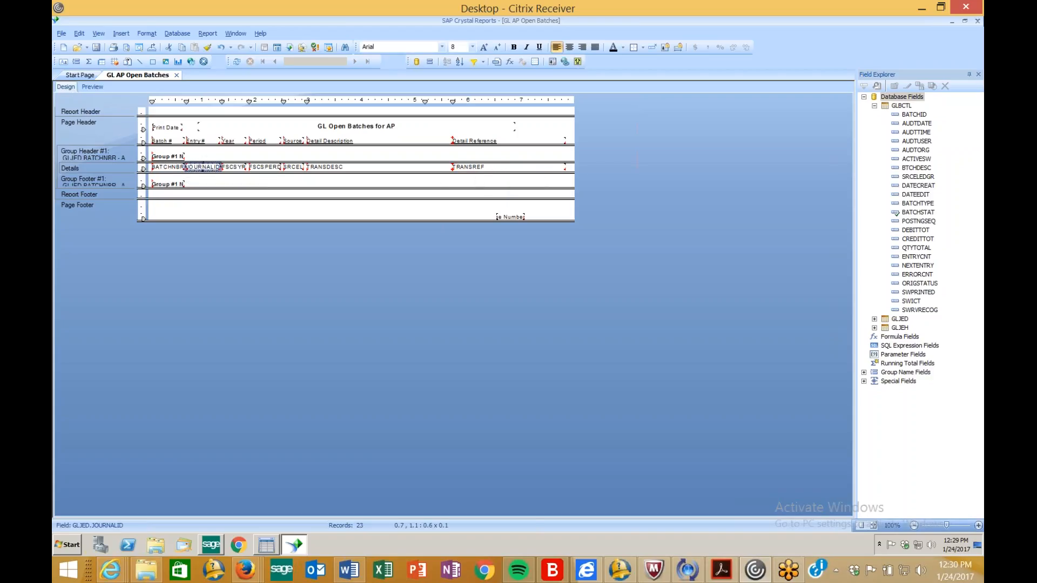
{"action": "right_click", "coordinate": [199, 167]}
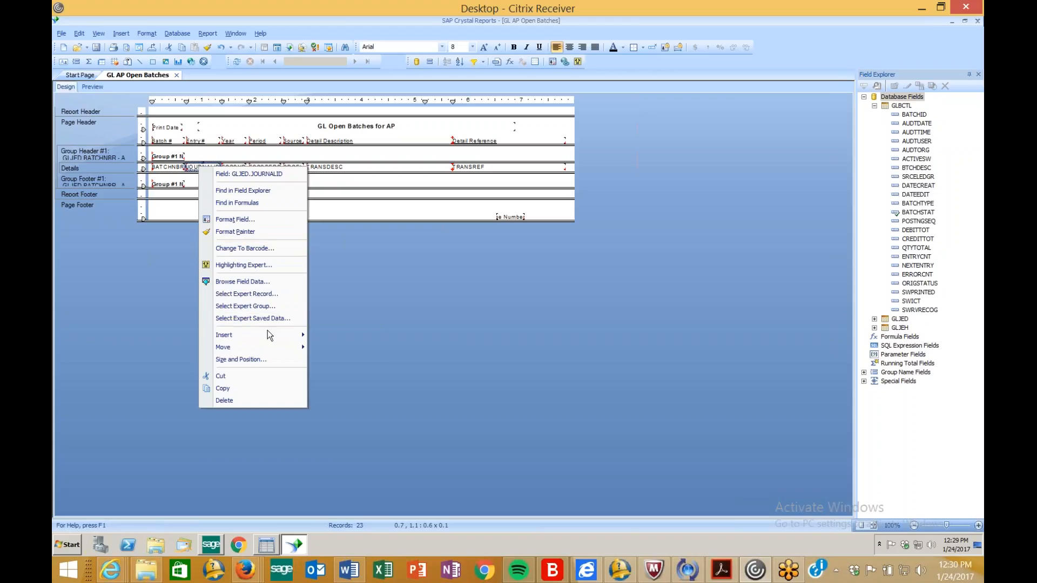
{"action": "mouse_move", "coordinate": [270, 334]}
{"action": "left_click", "coordinate": [335, 336]}
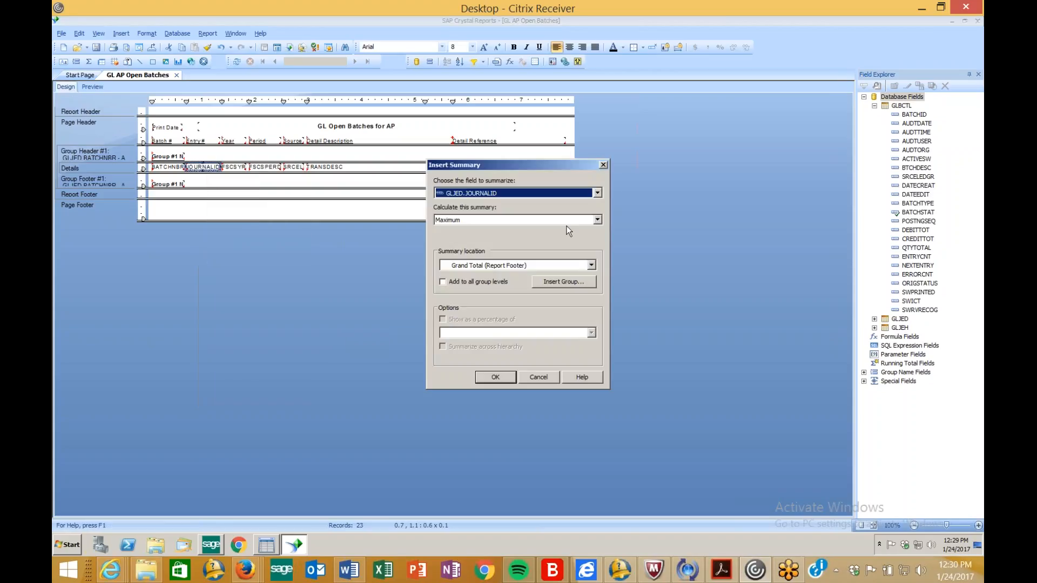
{"action": "left_click", "coordinate": [547, 220]}
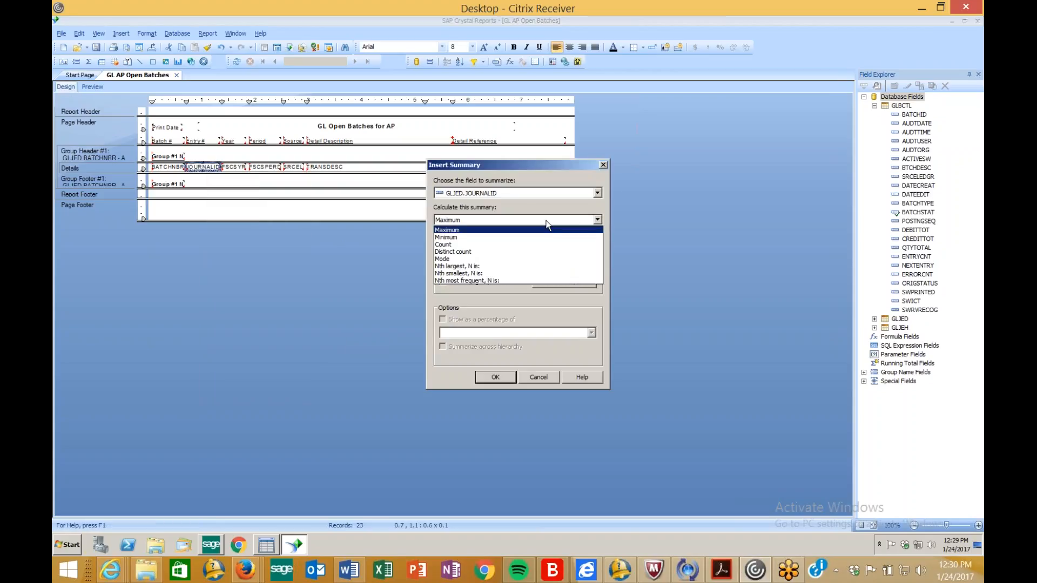
{"action": "left_click", "coordinate": [525, 244]}
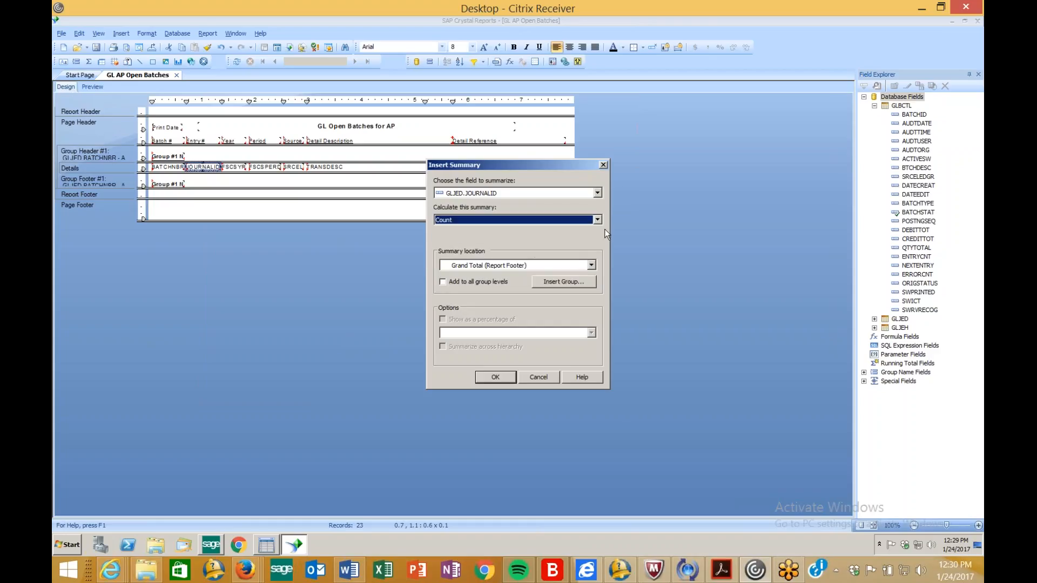
{"action": "left_click", "coordinate": [591, 281]}
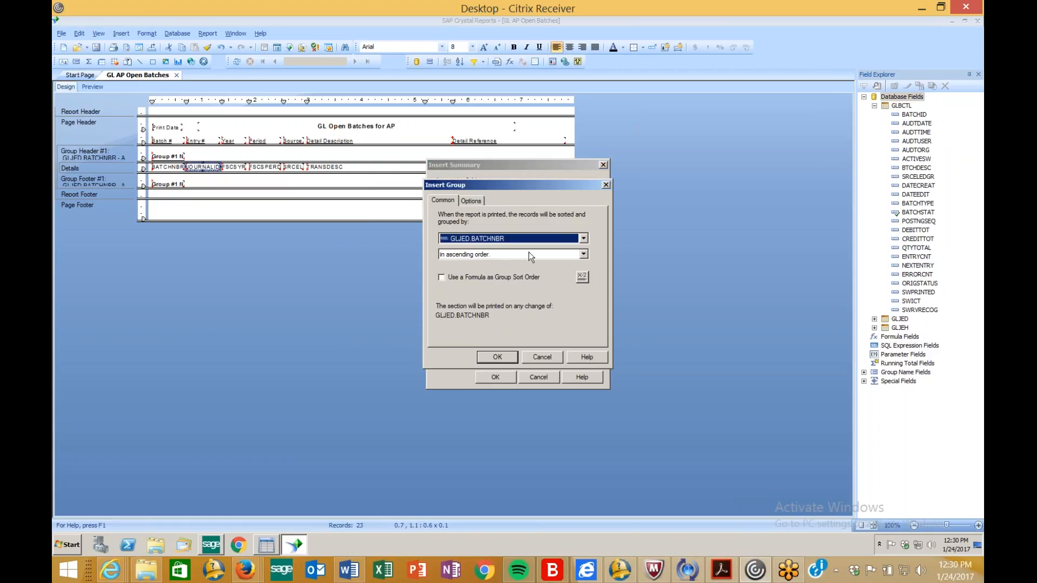
{"action": "left_click", "coordinate": [531, 239]}
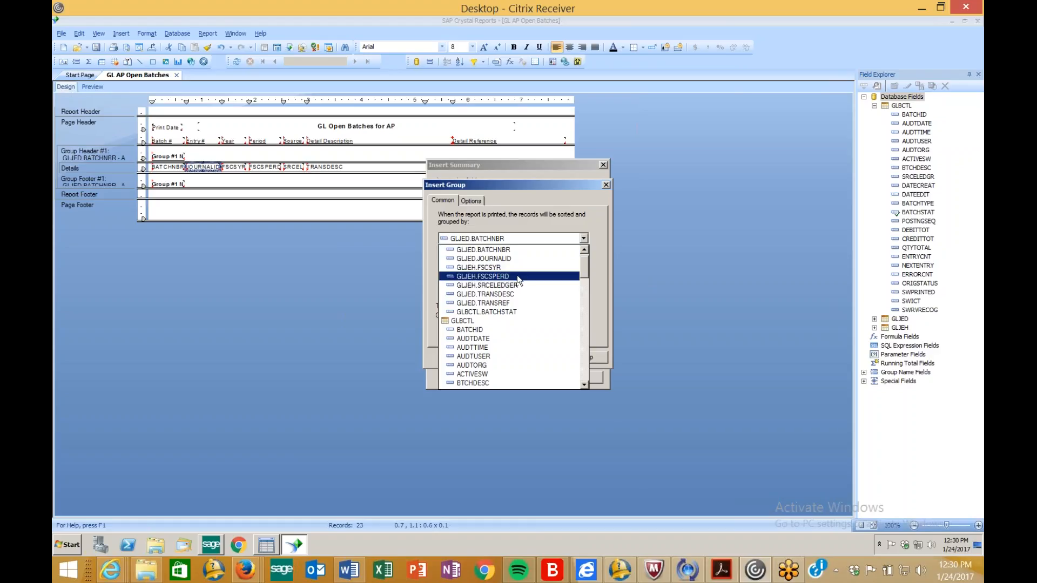
{"action": "left_click", "coordinate": [520, 258]}
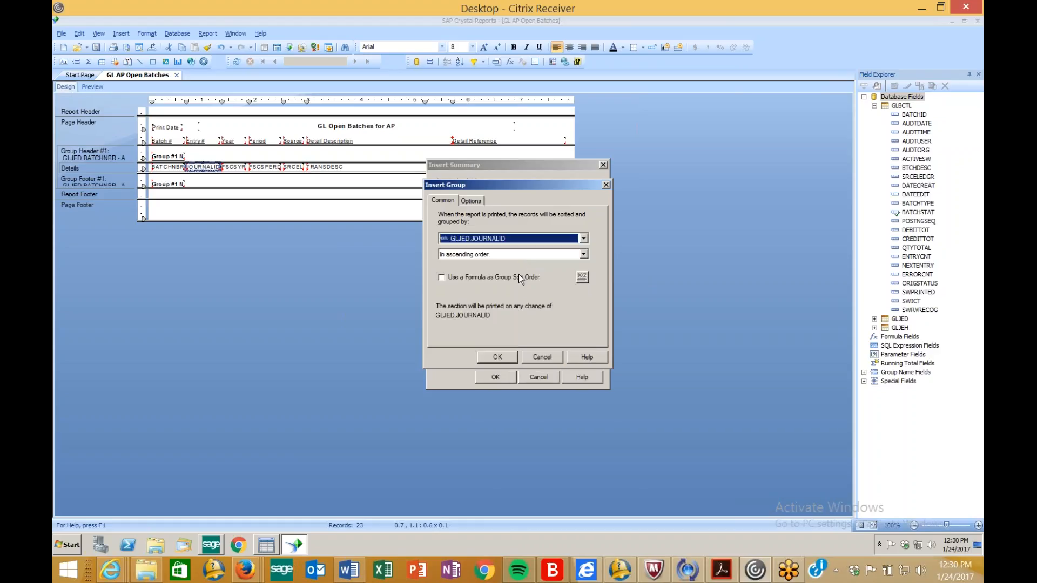
{"action": "left_click", "coordinate": [511, 358]}
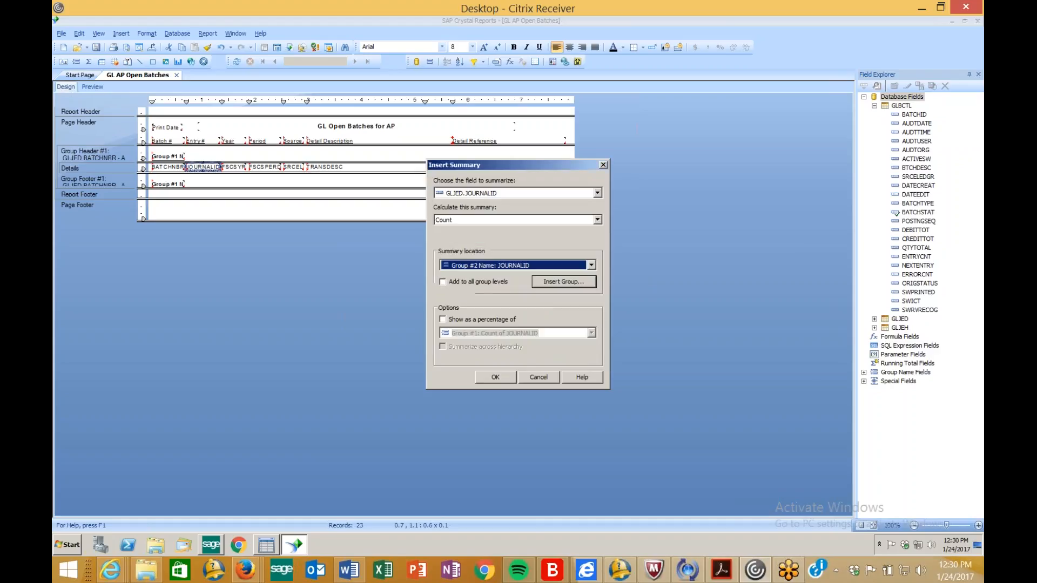
{"action": "left_click", "coordinate": [493, 379]}
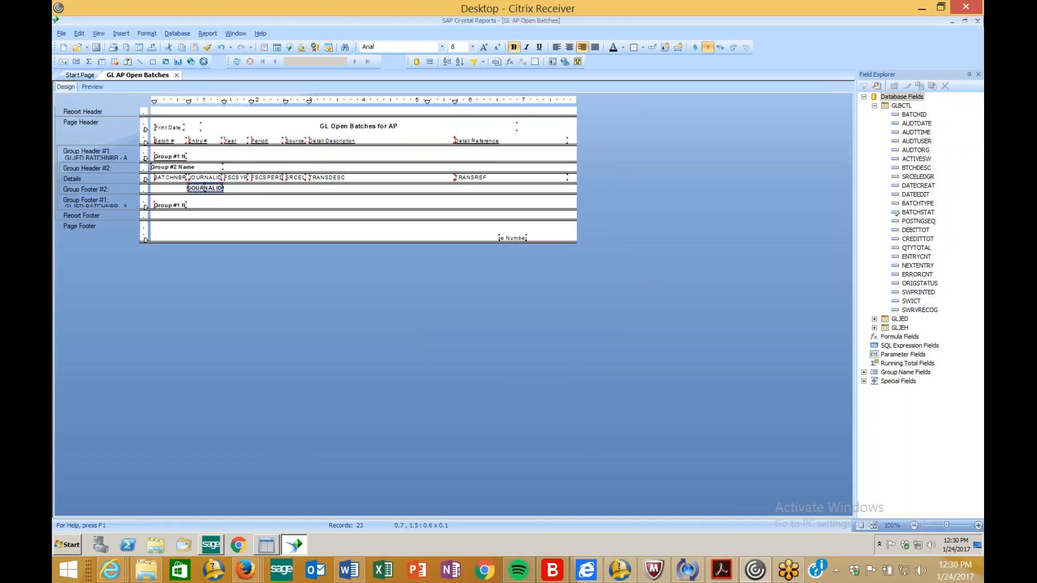
- Preview the grouped report and delete the JOURNALID count from Group Footer #2 in the design
{"action": "left_click", "coordinate": [92, 87]}
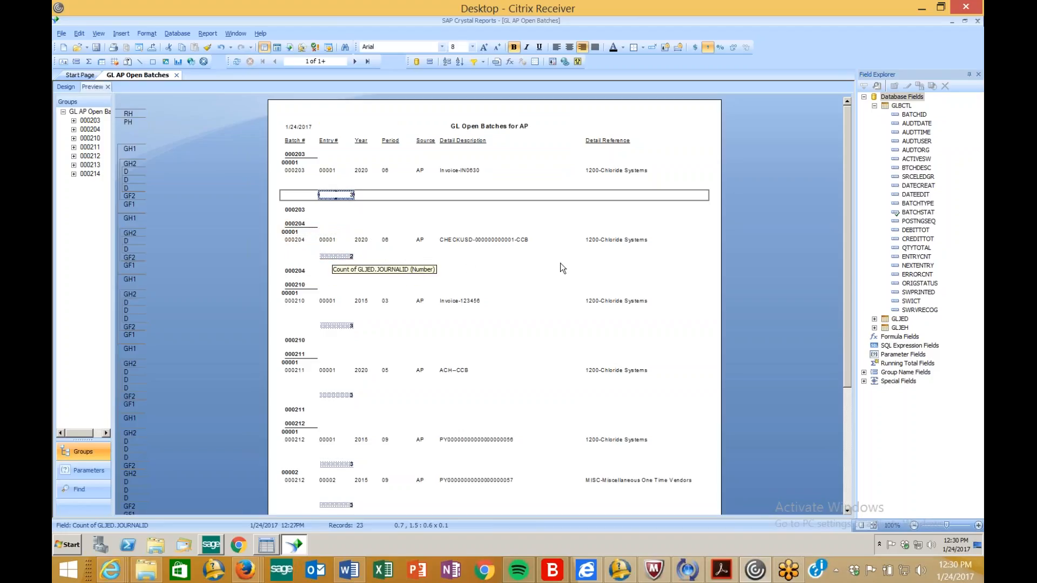
{"action": "left_click", "coordinate": [67, 86]}
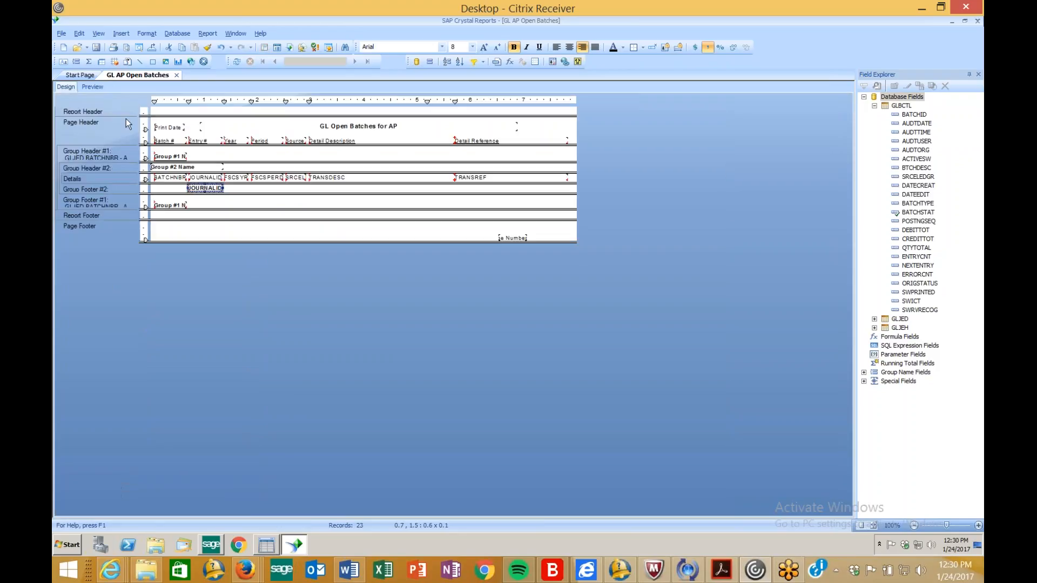
{"action": "left_click", "coordinate": [174, 178]}
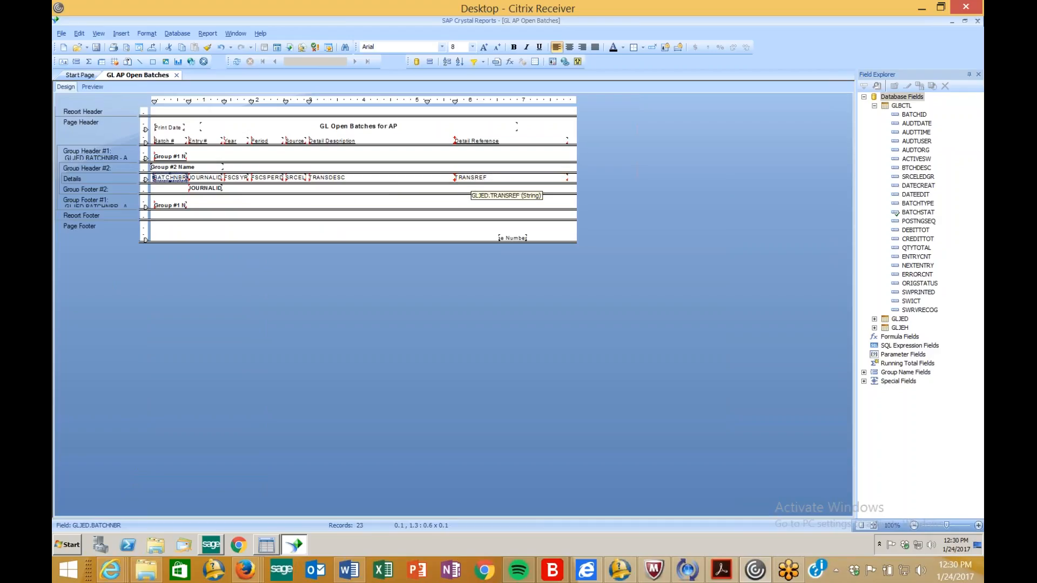
{"action": "left_click", "coordinate": [208, 189]}
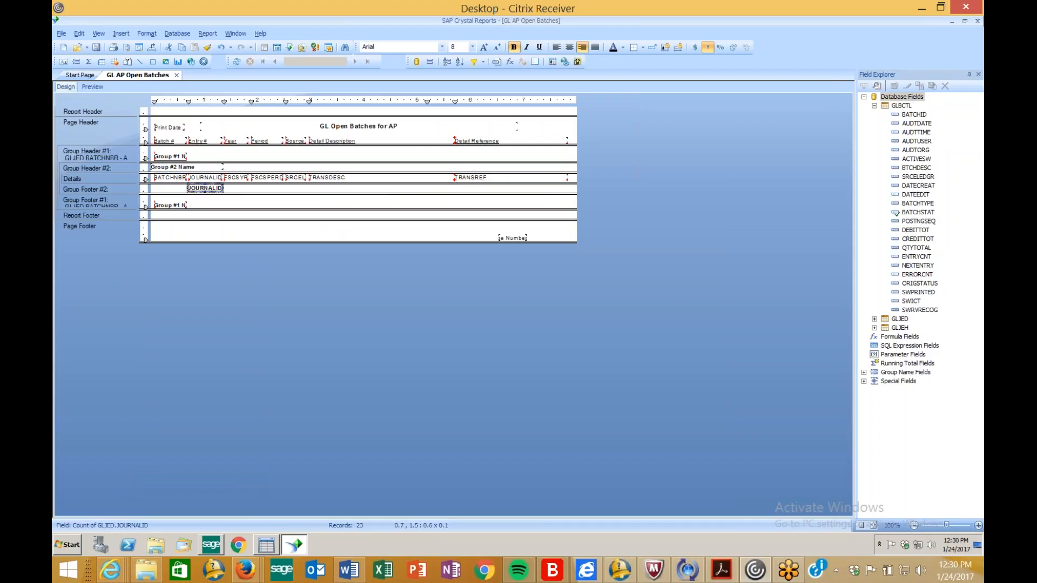
{"action": "key", "text": "Delete"}
- Copy all Details section fields into Group Footer #2, aligned under the originals, and preview the report
{"action": "left_click", "coordinate": [169, 178]}
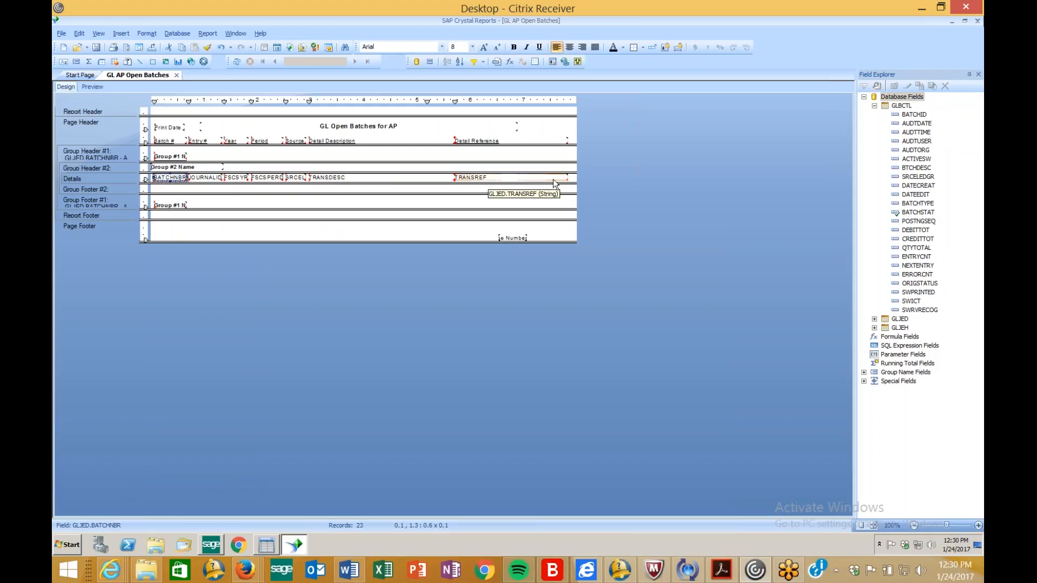
{"action": "left_click", "coordinate": [212, 197]}
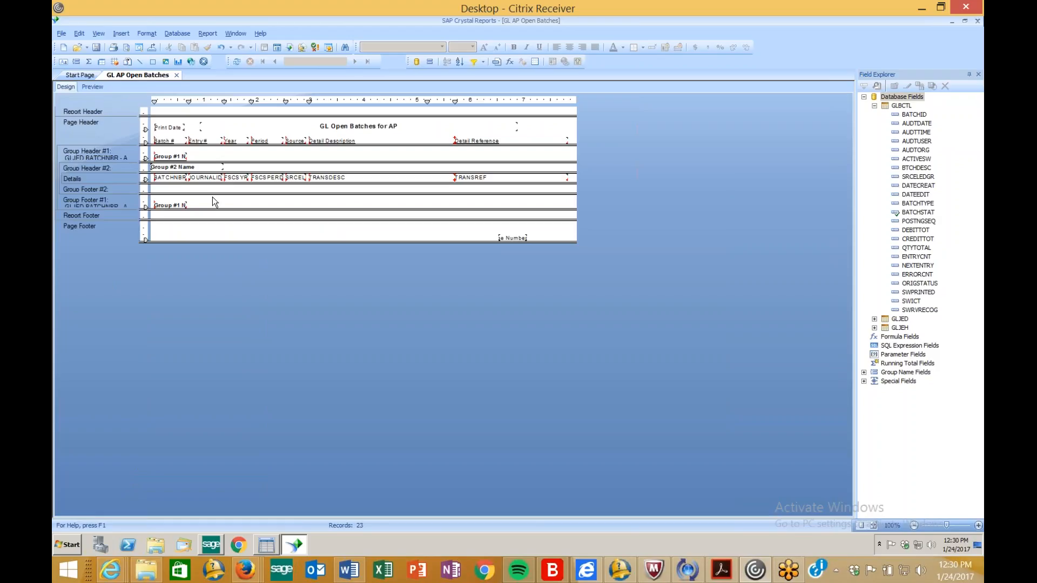
{"action": "left_click_drag", "start_coordinate": [174, 189], "coordinate": [472, 184]}
{"action": "key", "text": "ctrl+v"}
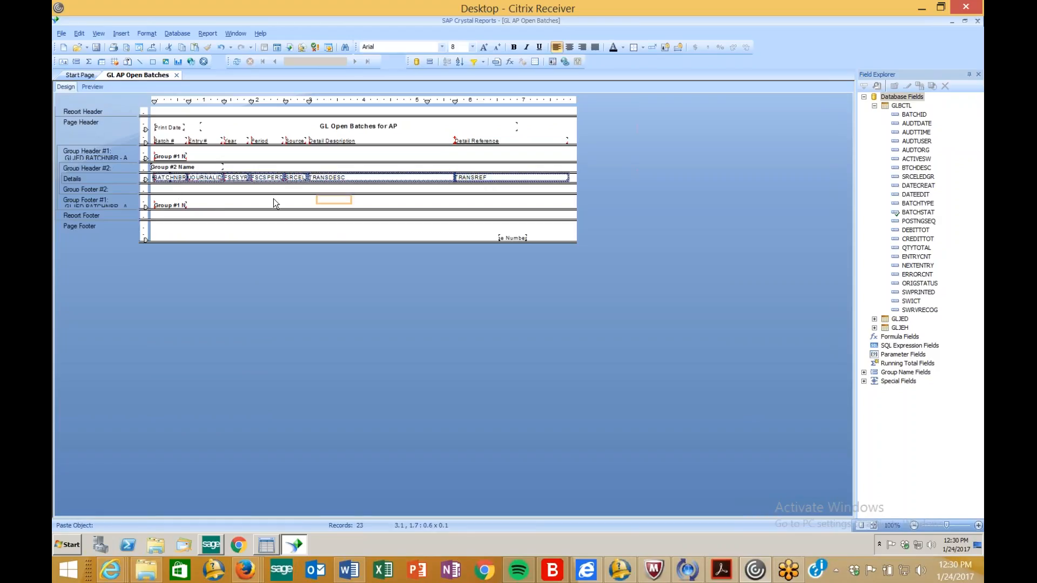
{"action": "left_click", "coordinate": [156, 190]}
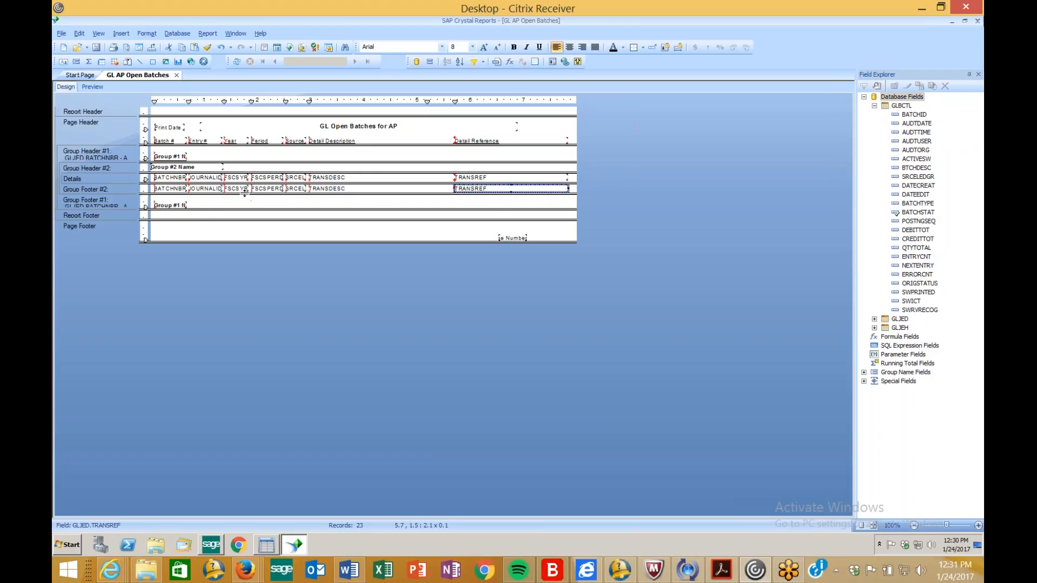
{"action": "left_click", "coordinate": [92, 87]}
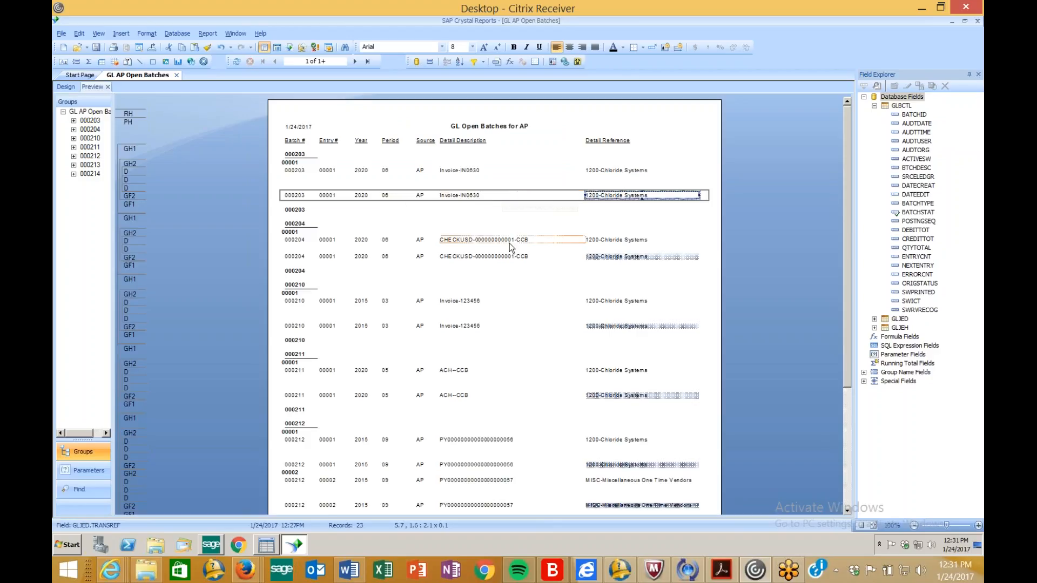
- Turn off Suppress If Duplicated for all fields in the Details section and preview the report
{"action": "left_click", "coordinate": [66, 87]}
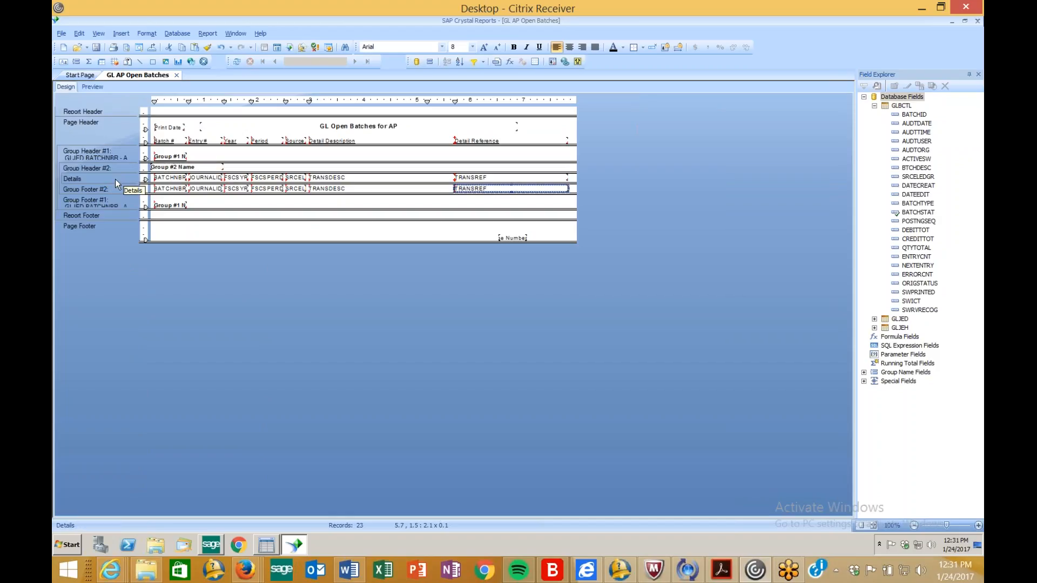
{"action": "left_click", "coordinate": [579, 184]}
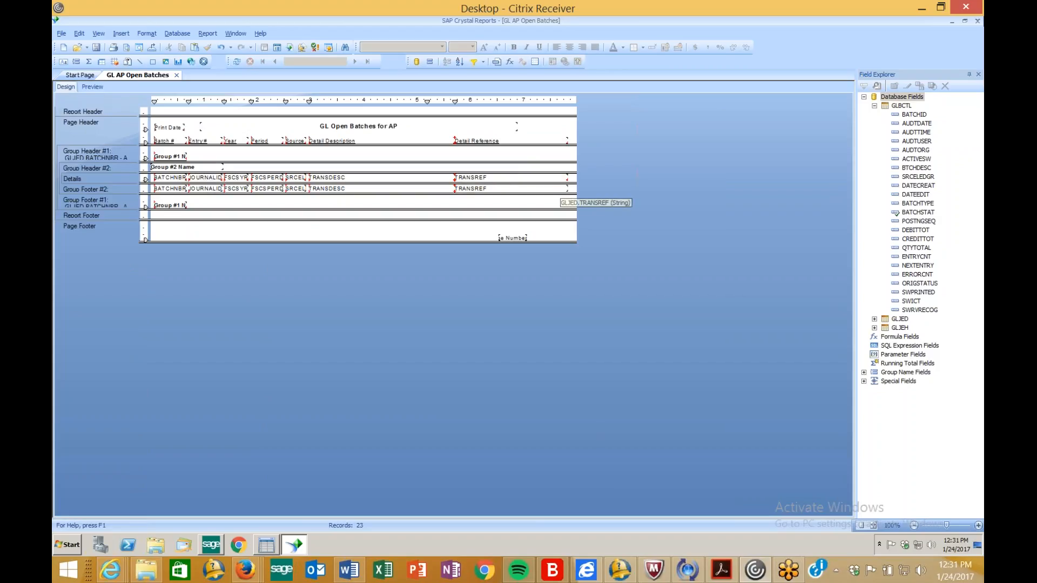
{"action": "left_click_drag", "start_coordinate": [181, 177], "coordinate": [171, 177]}
{"action": "right_click", "coordinate": [171, 177]}
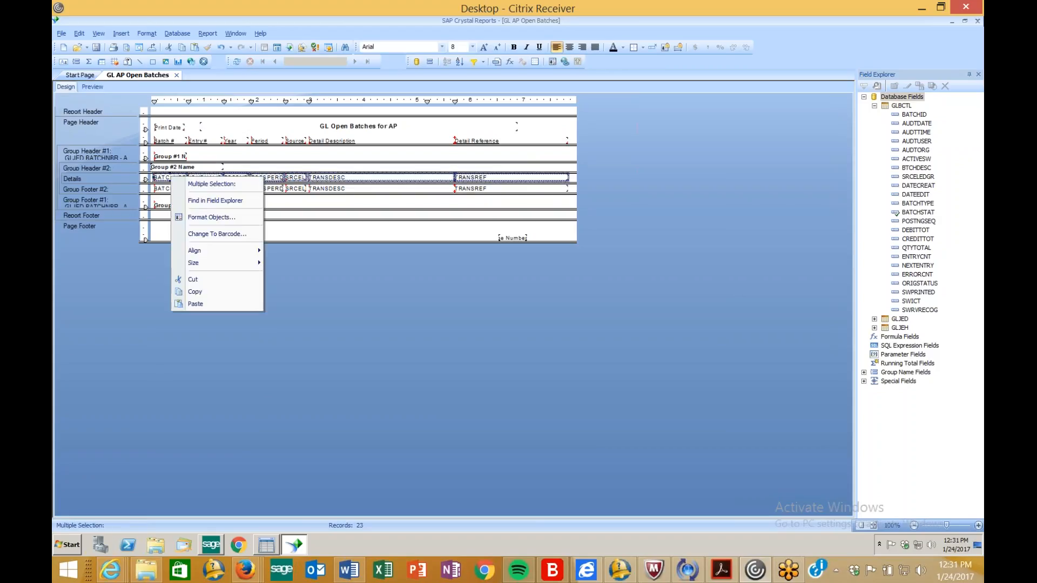
{"action": "left_click", "coordinate": [214, 218]}
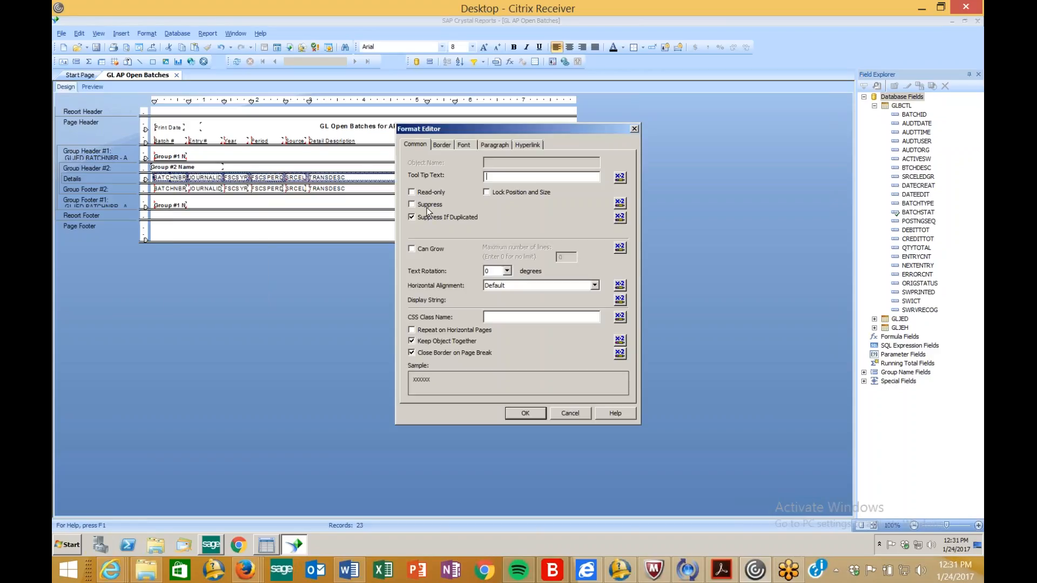
{"action": "left_click", "coordinate": [528, 414]}
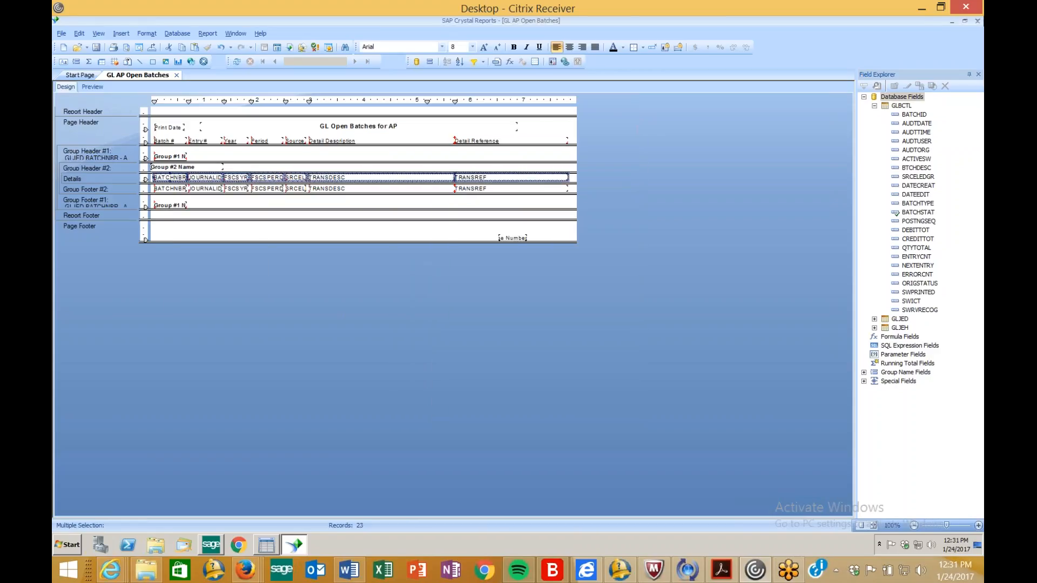
{"action": "left_click", "coordinate": [96, 87]}
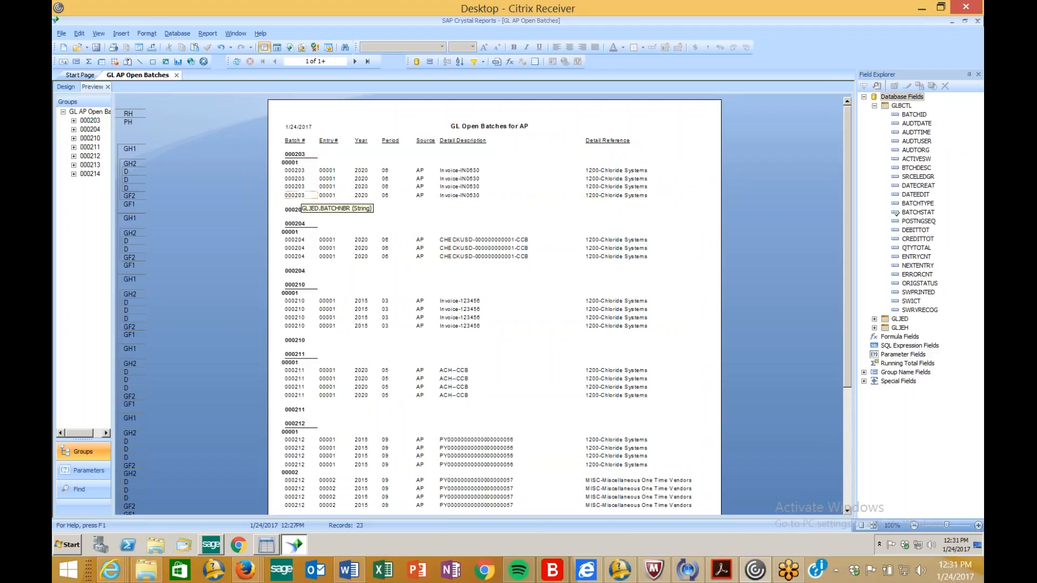
- Hide the Details and Group Header #2 sections with drill-down allowed and preview the report
{"action": "left_click", "coordinate": [66, 88]}
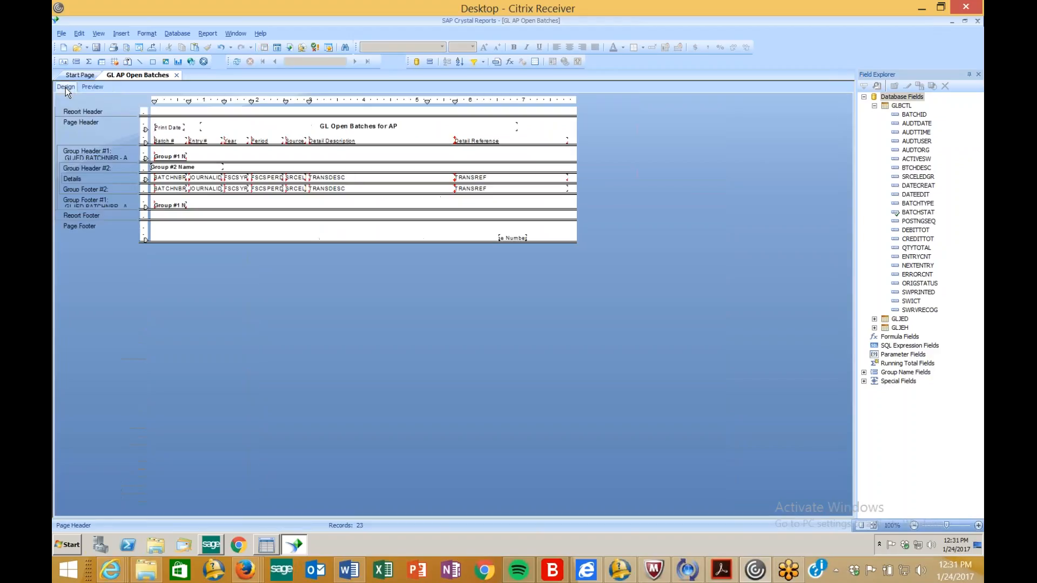
{"action": "right_click", "coordinate": [128, 177]}
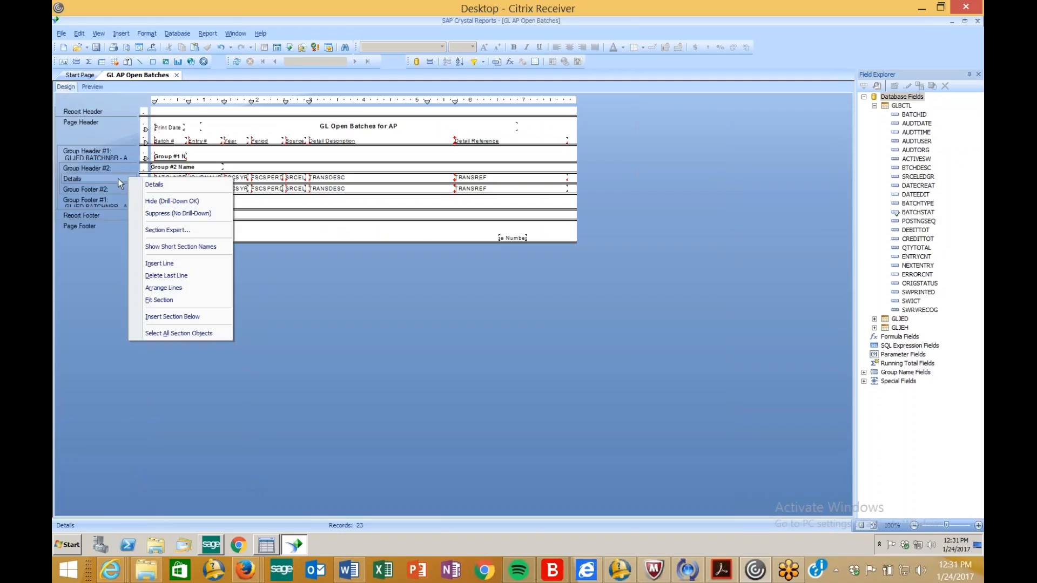
{"action": "left_click", "coordinate": [154, 201]}
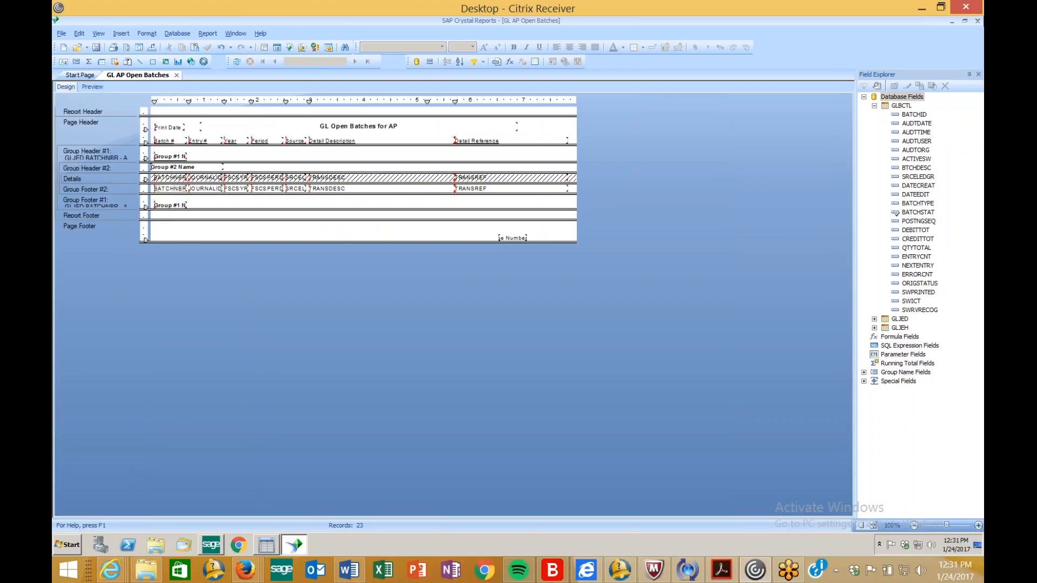
{"action": "right_click", "coordinate": [112, 166]}
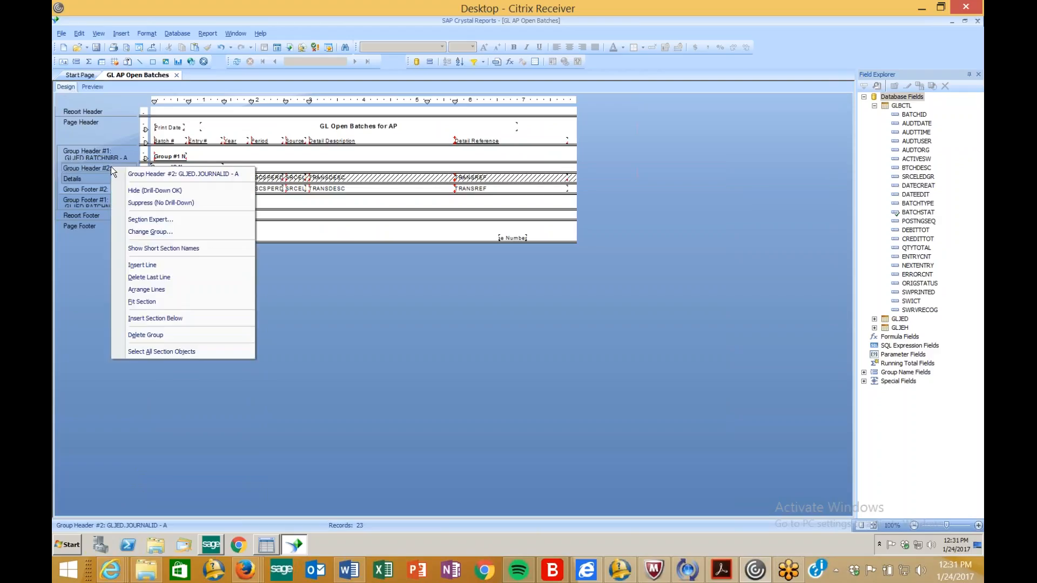
{"action": "left_click", "coordinate": [138, 192]}
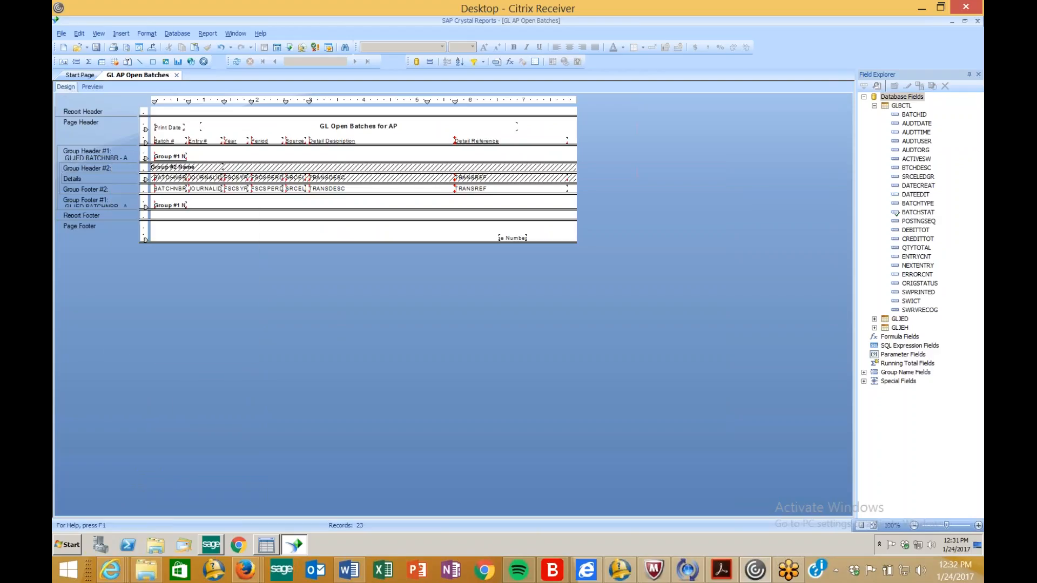
{"action": "left_click", "coordinate": [93, 87]}
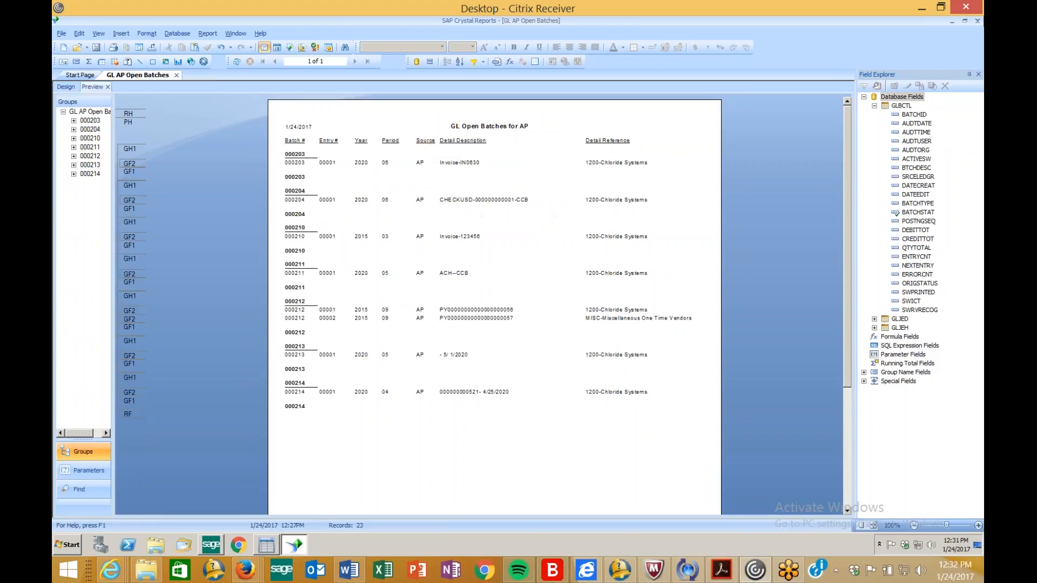
{"action": "left_click", "coordinate": [302, 290]}
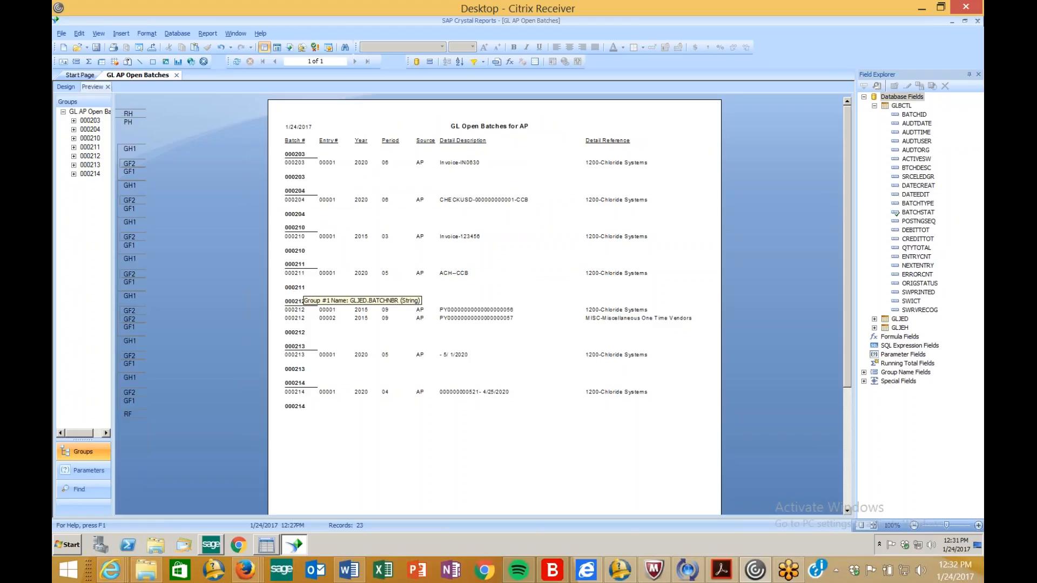
- Hide the Group Footer #1 section with drill-down allowed and preview the report
{"action": "left_click", "coordinate": [67, 89]}
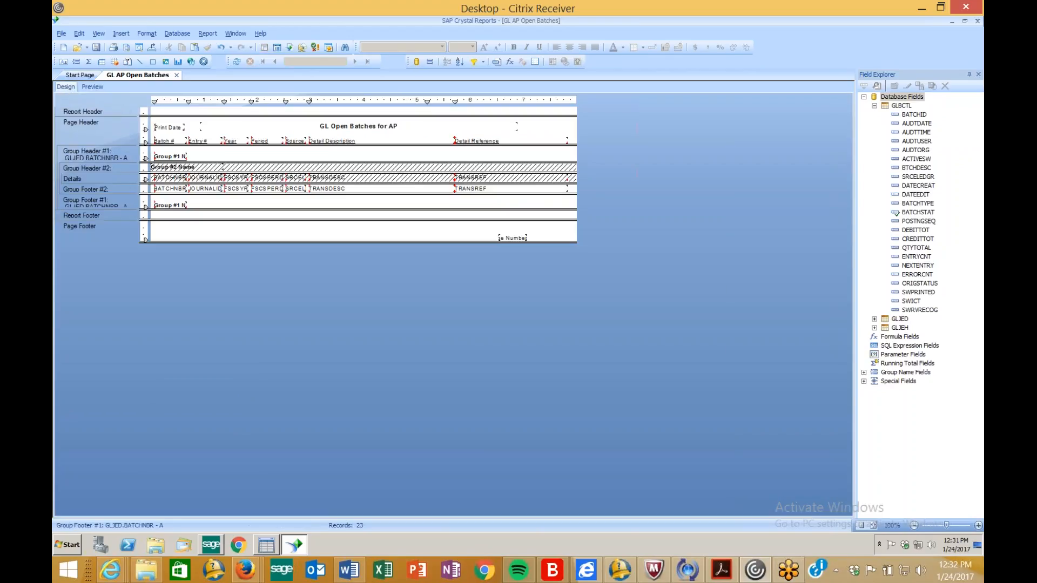
{"action": "right_click", "coordinate": [124, 200]}
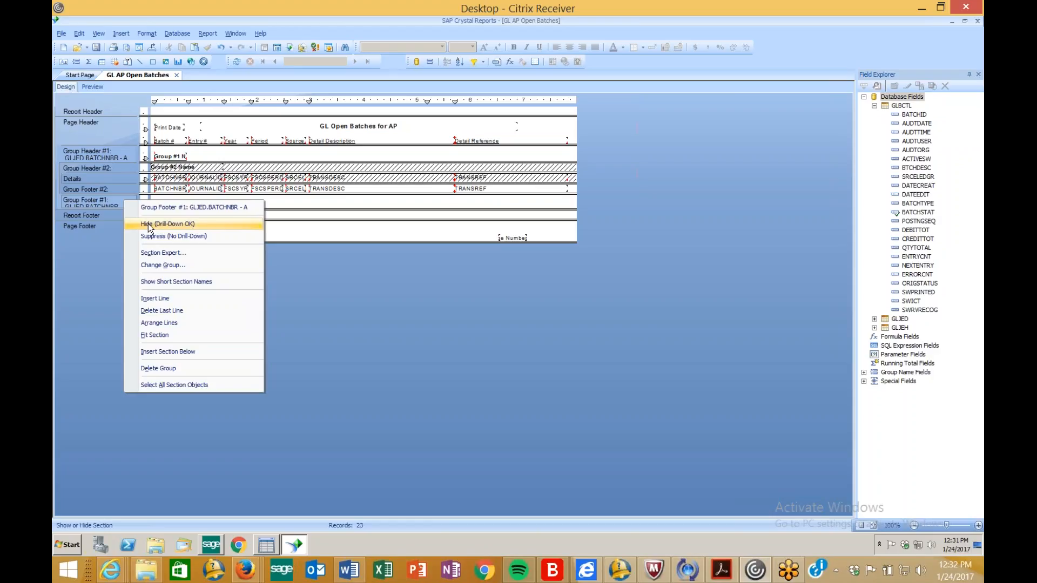
{"action": "left_click", "coordinate": [173, 223]}
{"action": "left_click", "coordinate": [92, 87]}
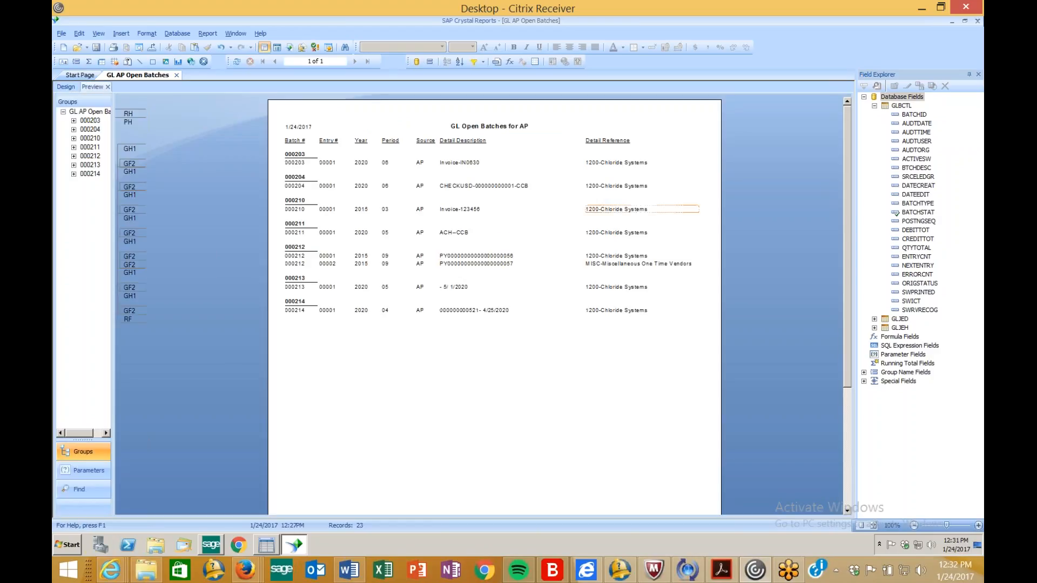
{"action": "left_click", "coordinate": [332, 232]}
{"action": "left_click", "coordinate": [303, 154]}
- Save the report, turn off Save Data with Report, and save it again
{"action": "left_click", "coordinate": [96, 49]}
{"action": "left_click", "coordinate": [63, 86]}
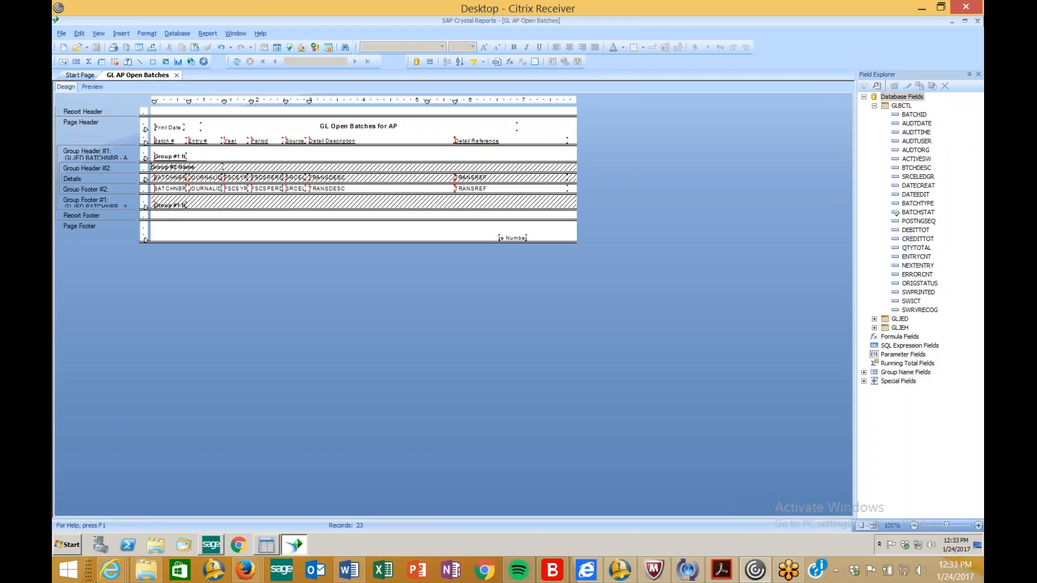
{"action": "left_click", "coordinate": [62, 35]}
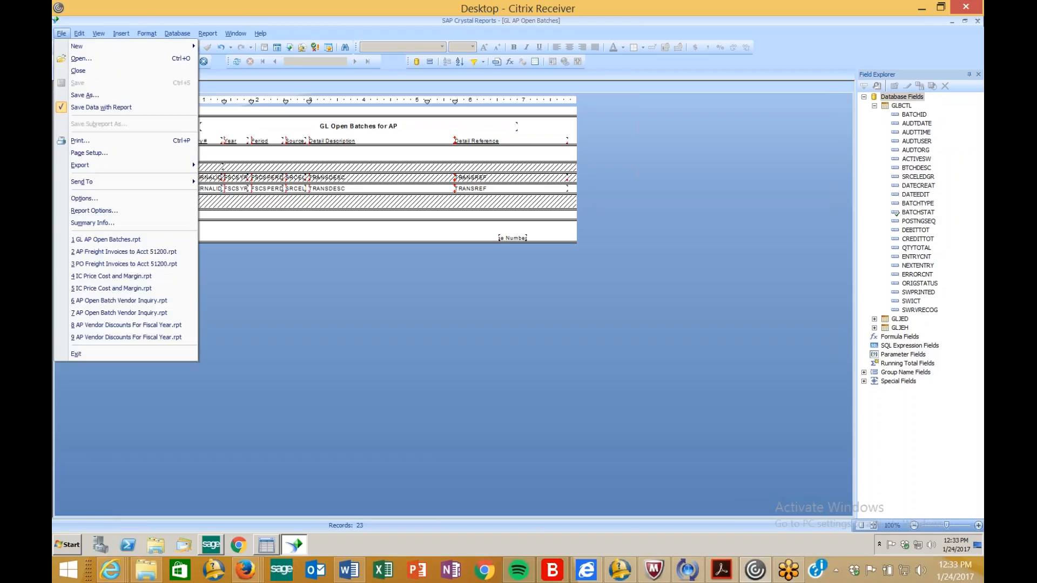
{"action": "left_click", "coordinate": [101, 107]}
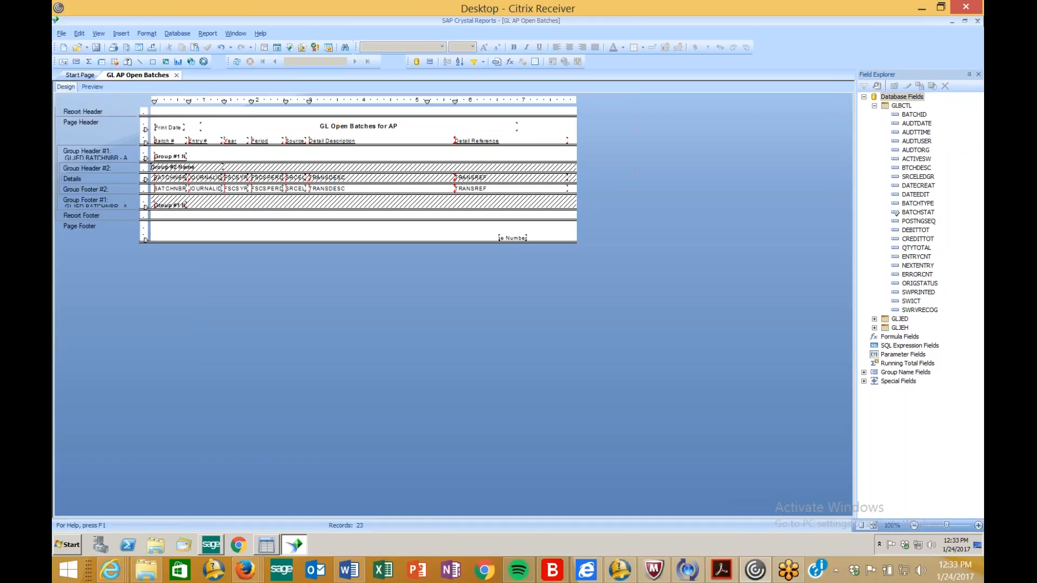
{"action": "left_click", "coordinate": [96, 48]}
{"action": "left_click", "coordinate": [61, 33]}
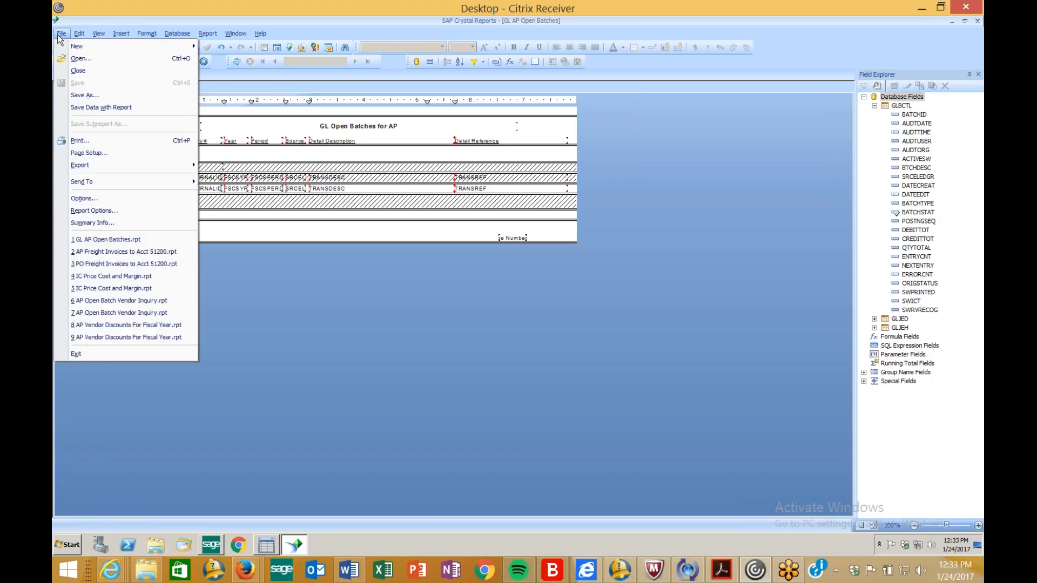
{"action": "left_click", "coordinate": [82, 95]}
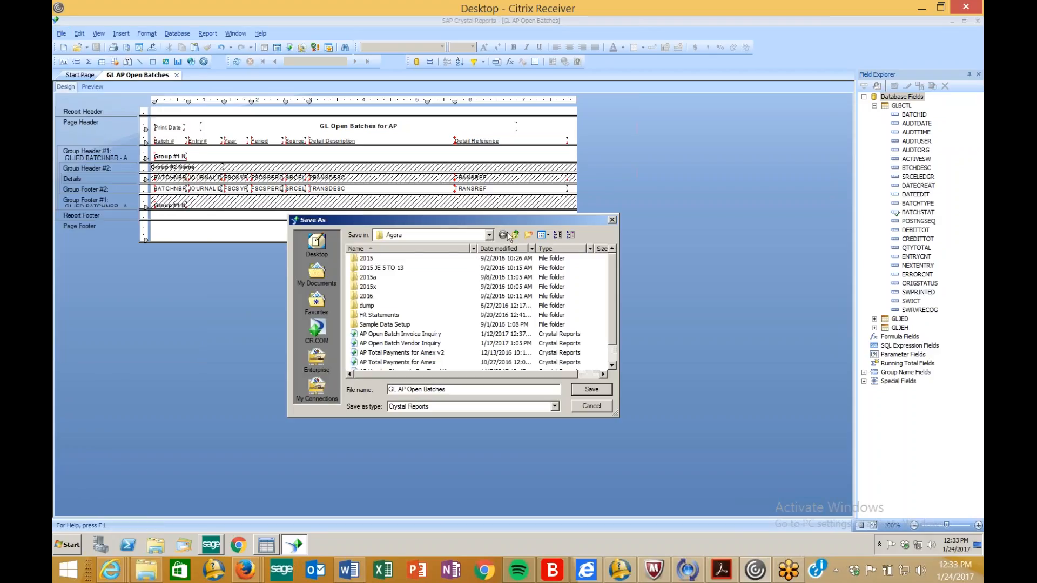
{"action": "left_click", "coordinate": [489, 235]}
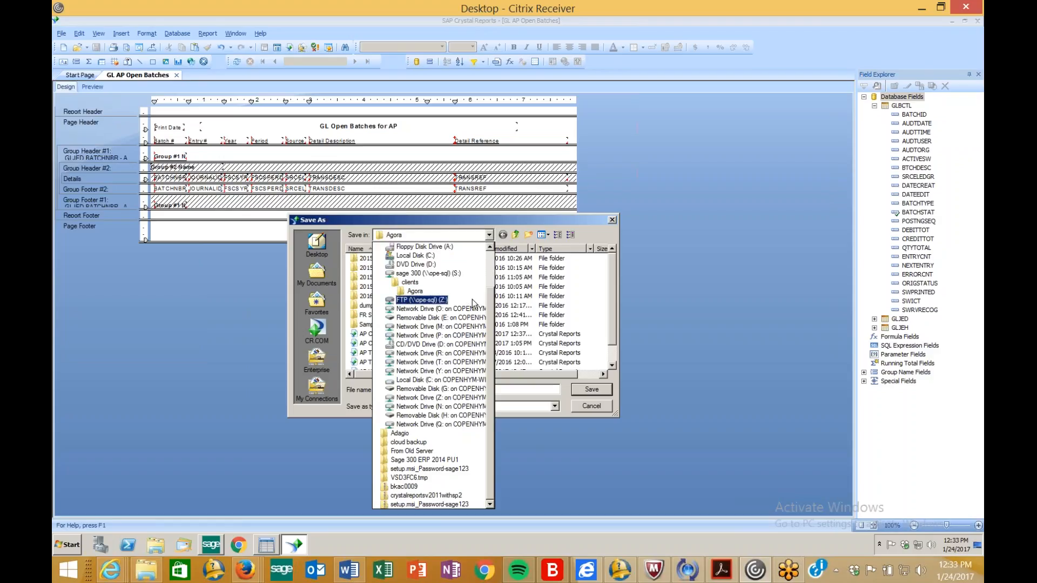
{"action": "left_click", "coordinate": [432, 257]}
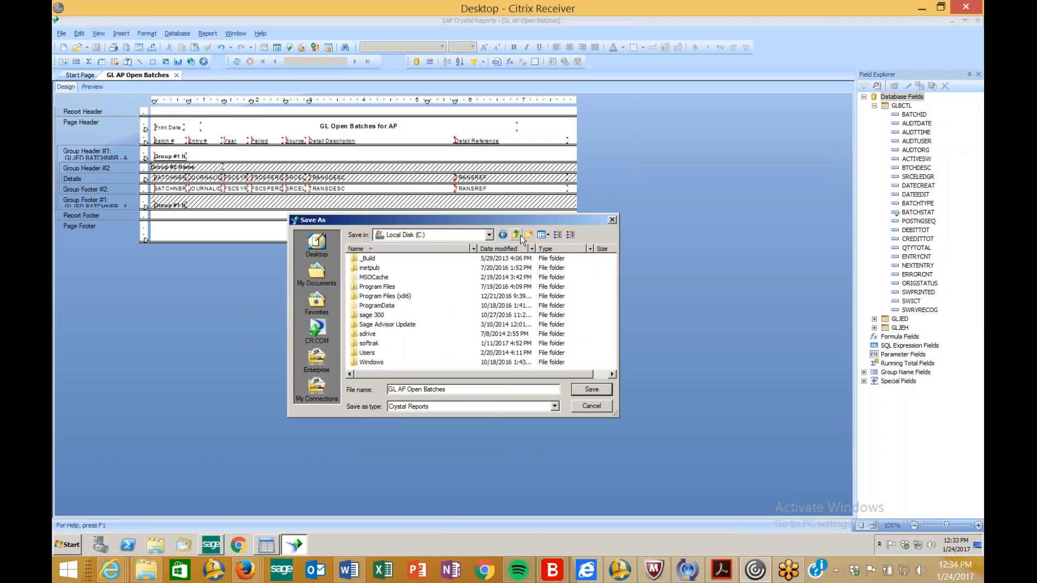
{"action": "left_click", "coordinate": [391, 277]}
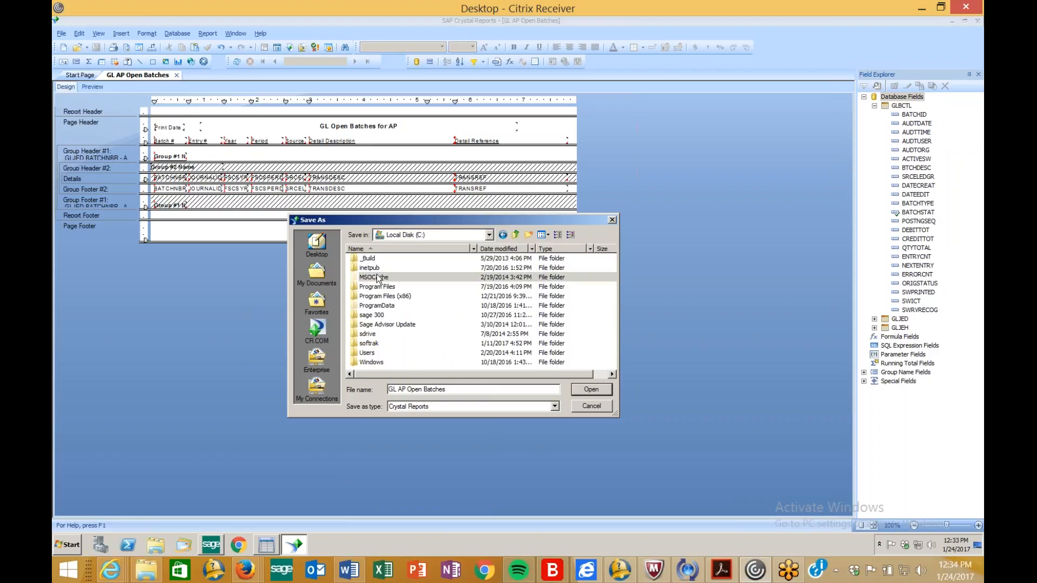
{"action": "left_click", "coordinate": [515, 235]}
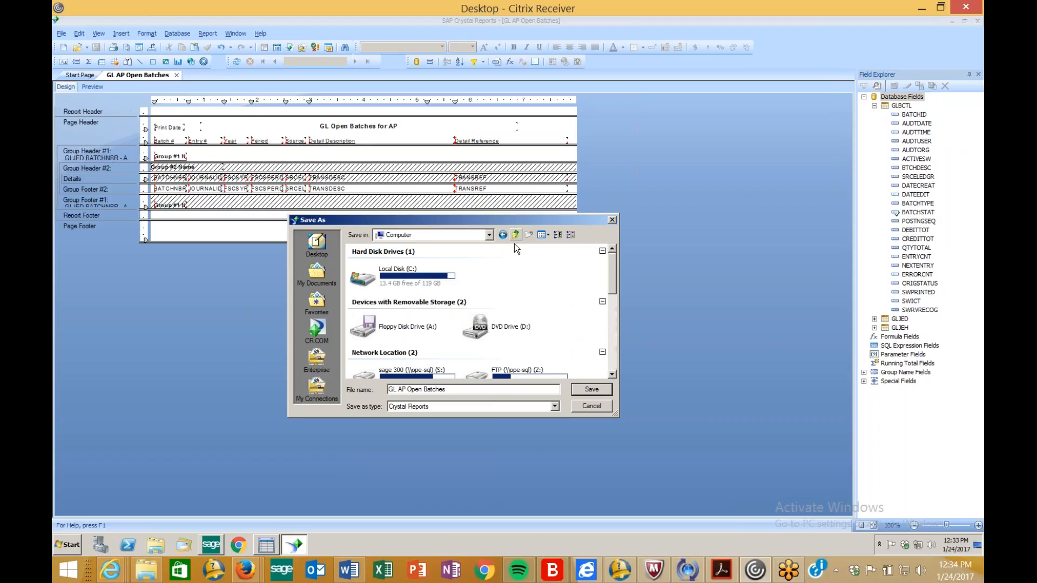
{"action": "scroll", "coordinate": [615, 371], "scroll_direction": "down", "scroll_amount": 4}
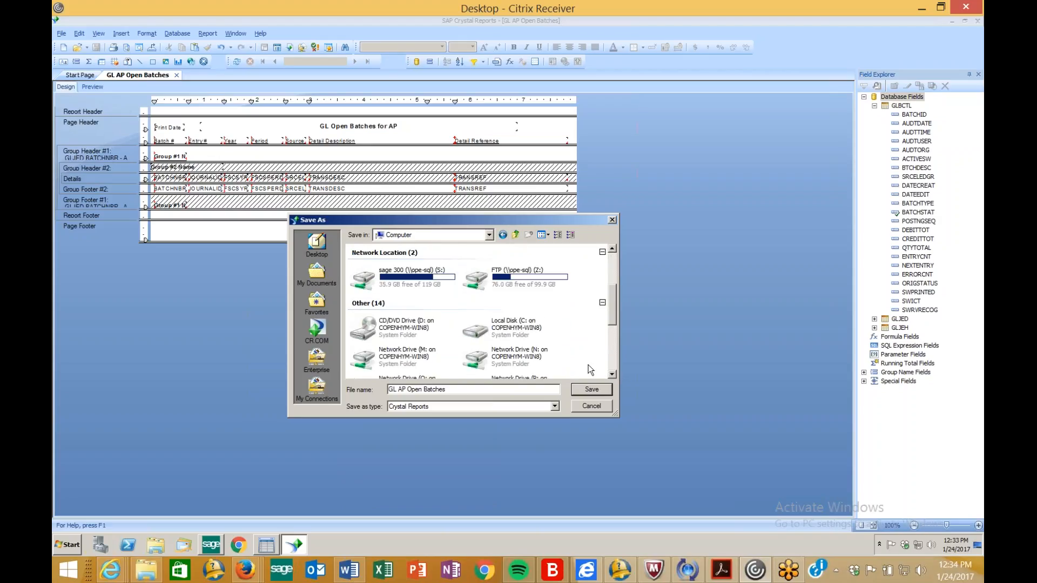
{"action": "left_click", "coordinate": [504, 326]}
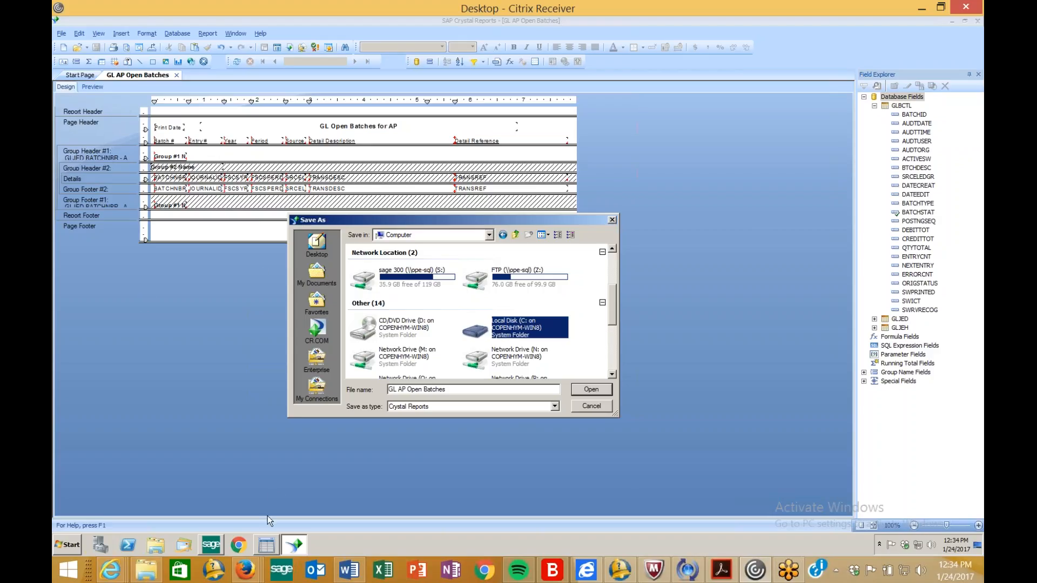
- In Windows Explorer, copy the GL AP Open Batches report file from the clients\Agora folder on the S: drive
{"action": "left_click", "coordinate": [155, 545]}
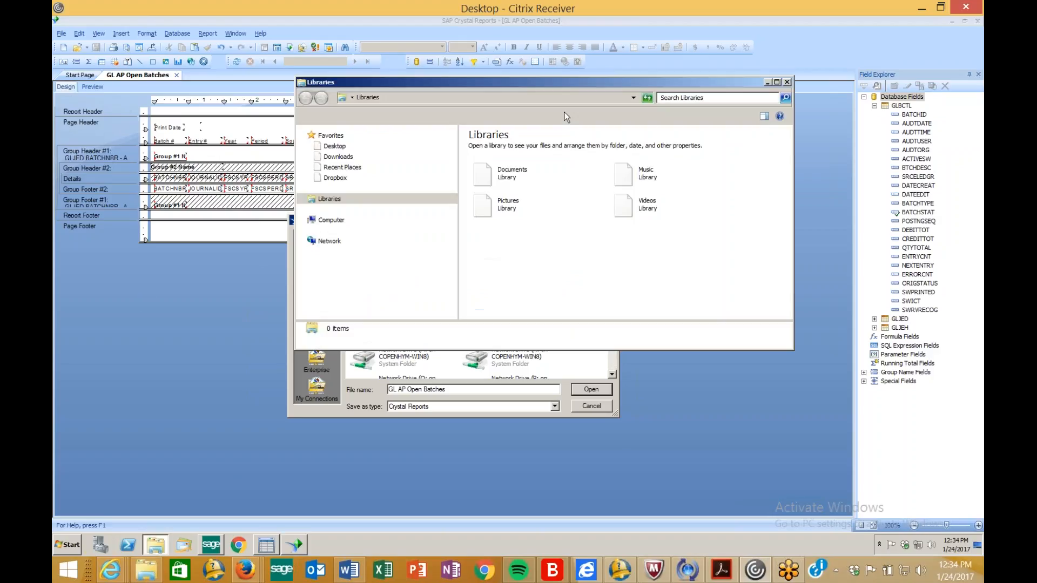
{"action": "left_click", "coordinate": [363, 283]}
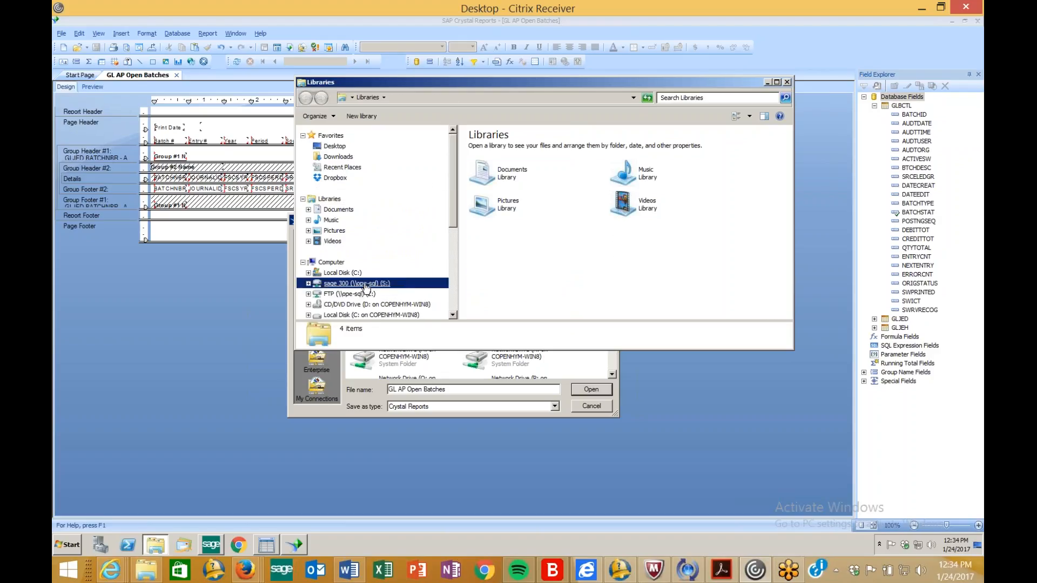
{"action": "double_click", "coordinate": [493, 220]}
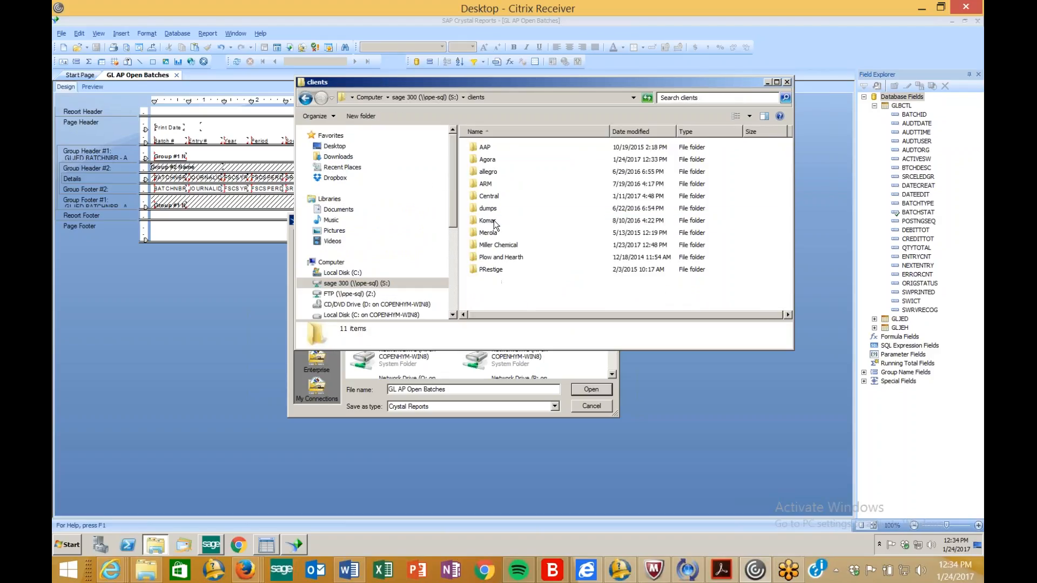
{"action": "double_click", "coordinate": [496, 161]}
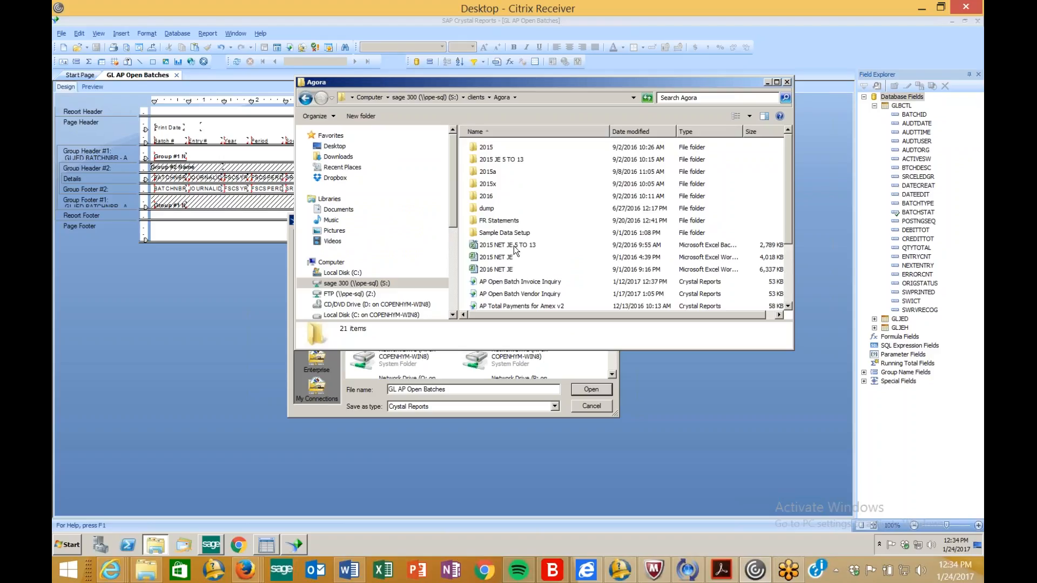
{"action": "double_click", "coordinate": [513, 245]}
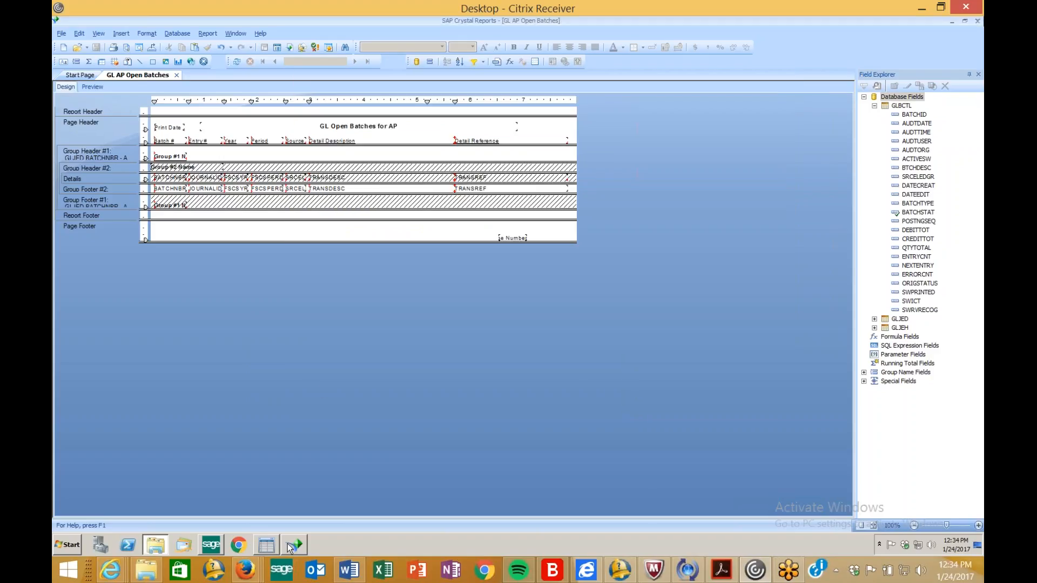
{"action": "left_click", "coordinate": [148, 547]}
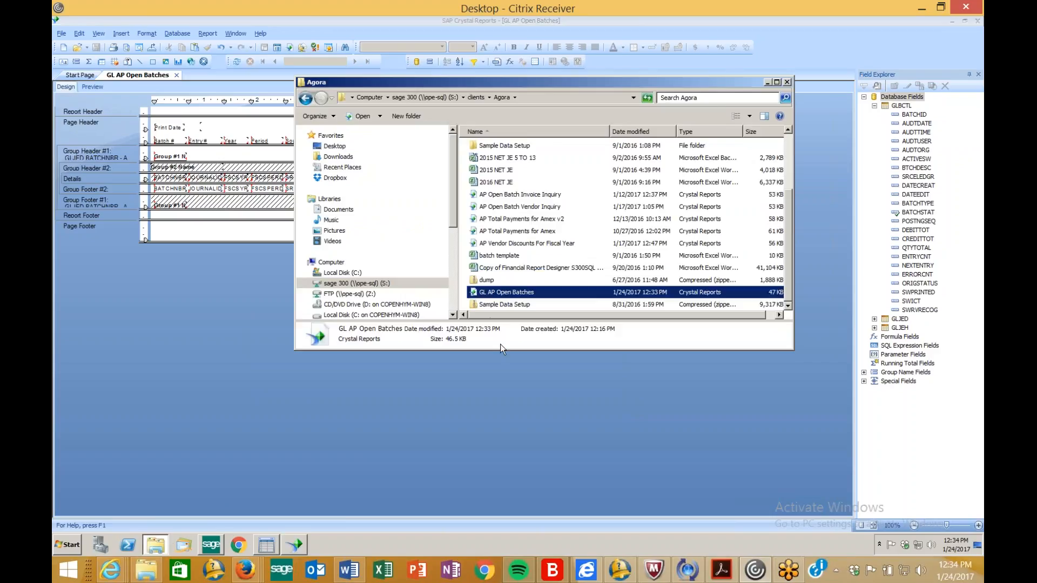
{"action": "right_click", "coordinate": [571, 291]}
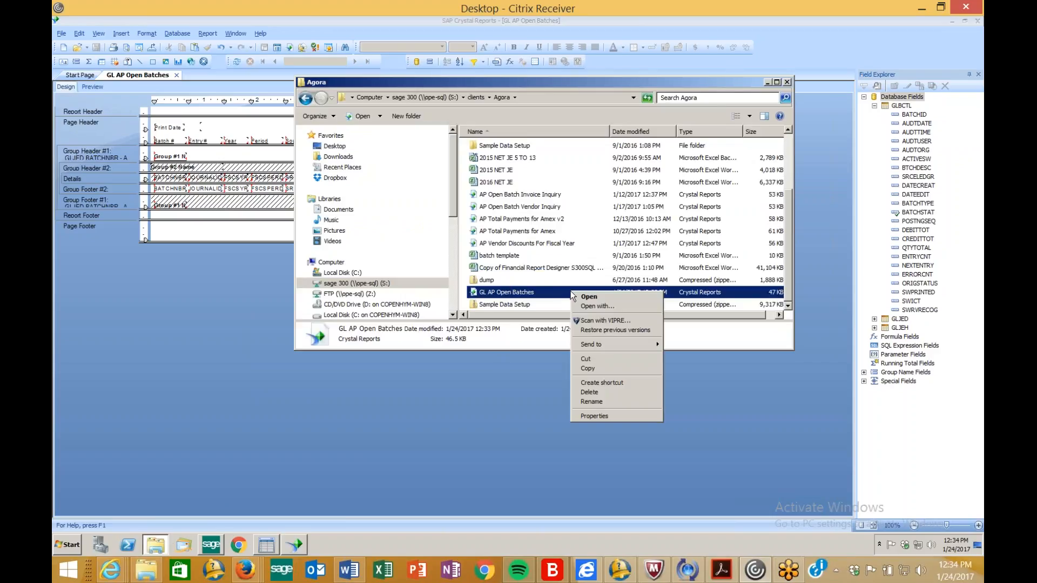
{"action": "left_click", "coordinate": [595, 368]}
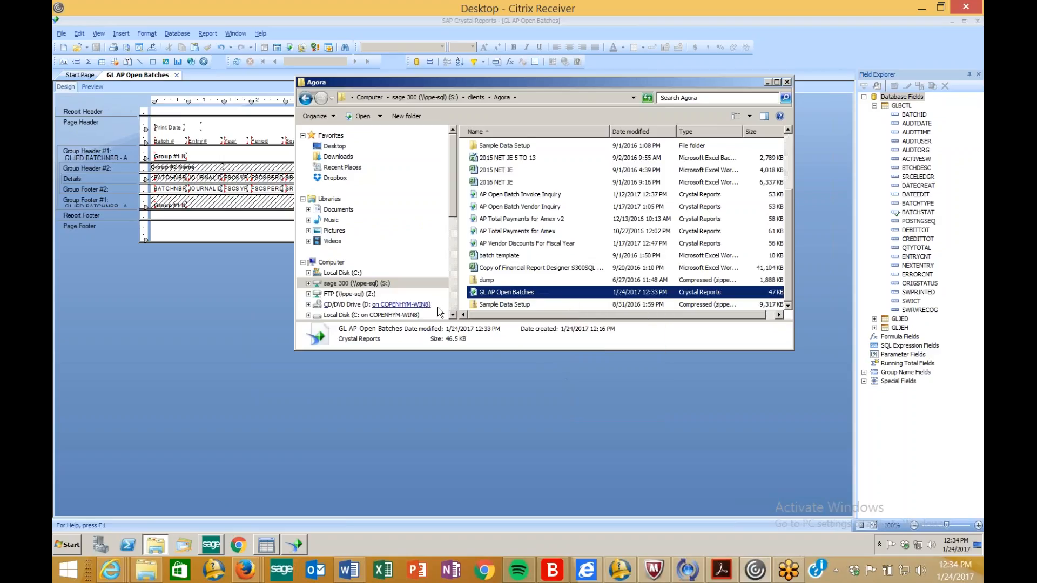
- Paste the copied report file into the Clients\Agora folder on the client computer's mapped local C: disk
{"action": "left_click", "coordinate": [372, 315]}
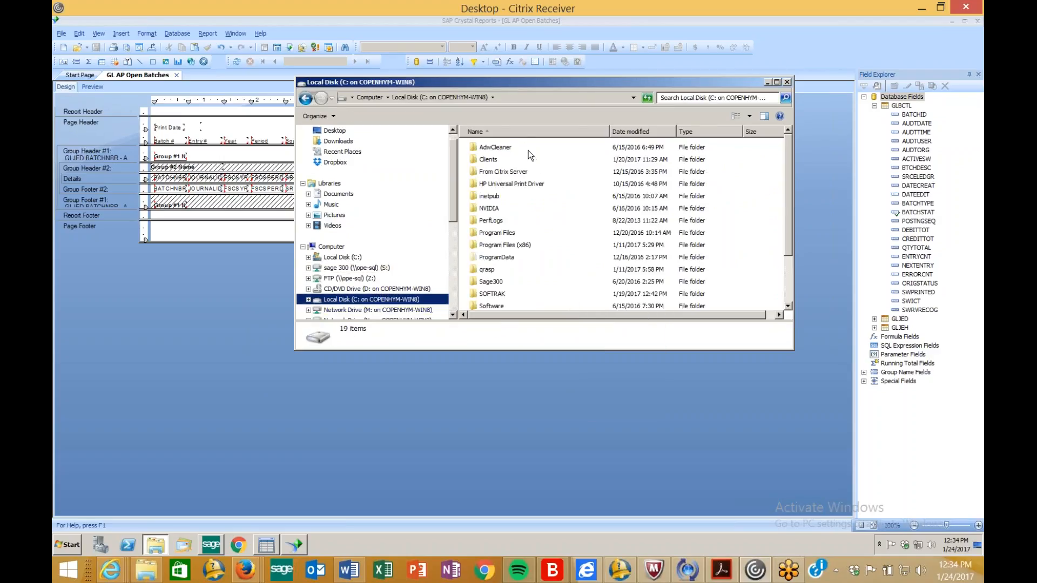
{"action": "double_click", "coordinate": [497, 160]}
{"action": "double_click", "coordinate": [491, 150]}
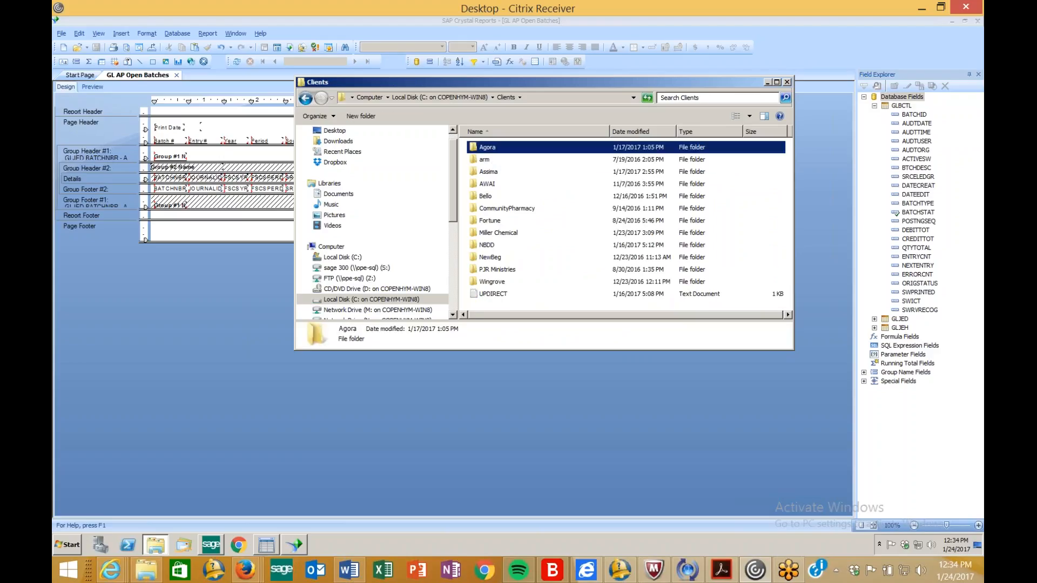
{"action": "right_click", "coordinate": [514, 282]}
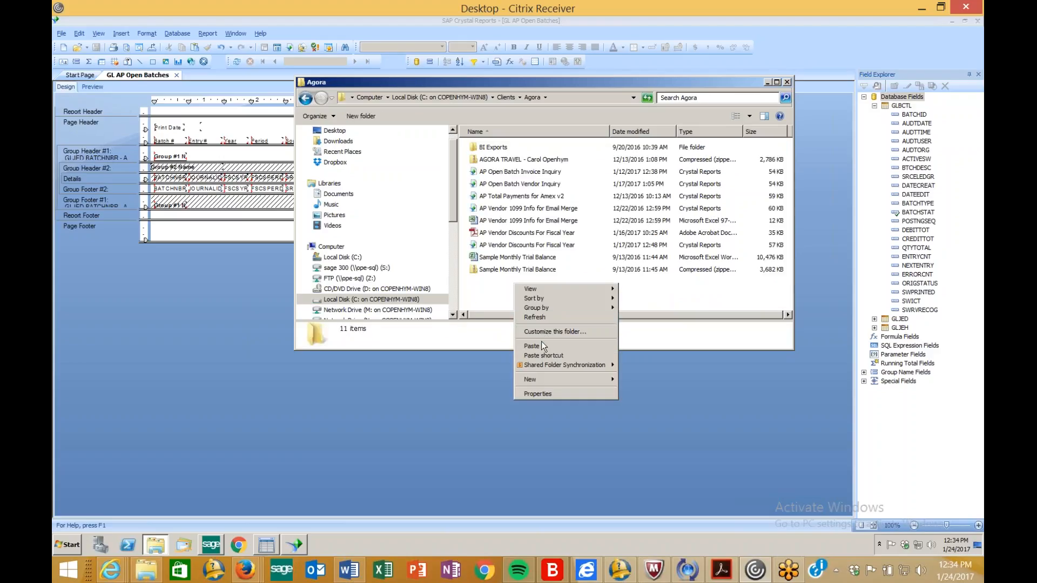
{"action": "left_click", "coordinate": [541, 345]}
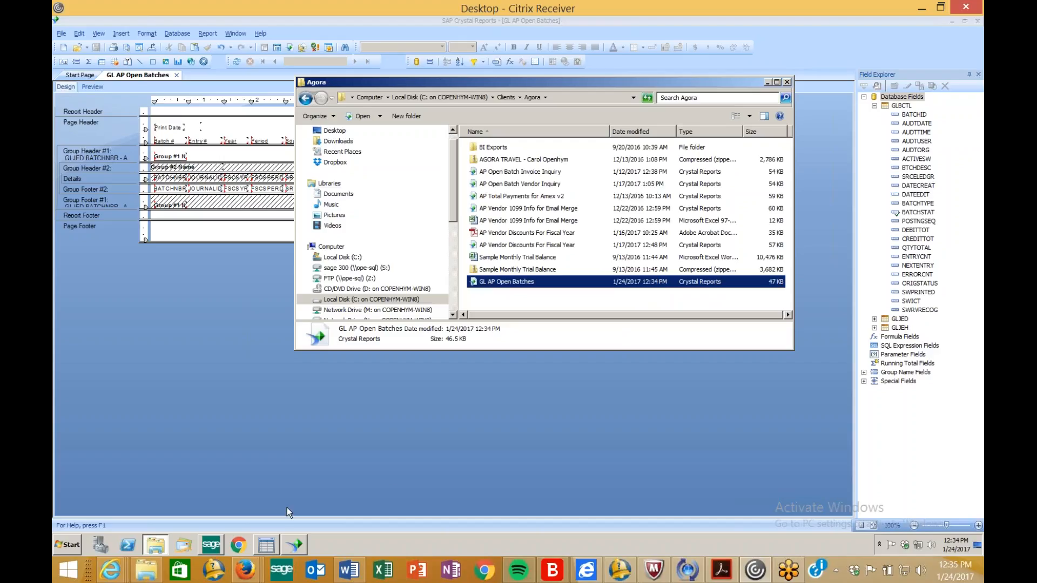
- Switch to Sage 300, try to close the Sample Company Inc. desktop, and dismiss the warning
{"action": "left_click", "coordinate": [216, 545]}
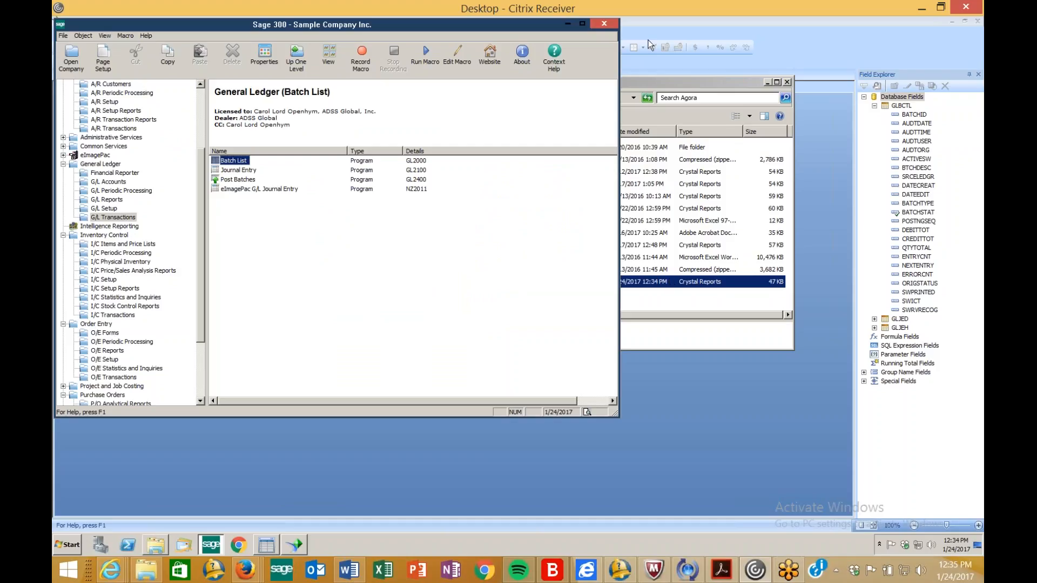
{"action": "left_click", "coordinate": [603, 23]}
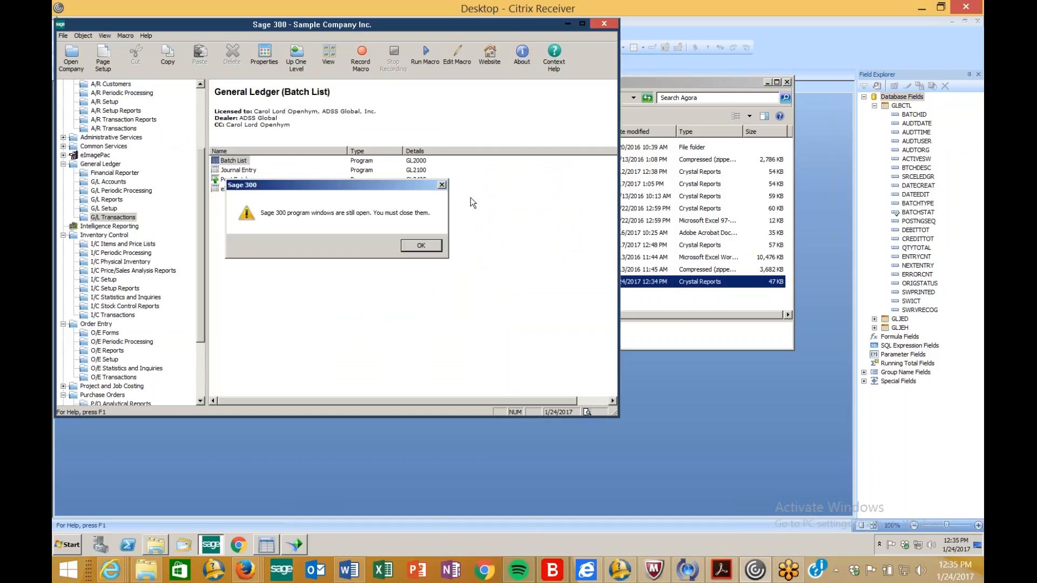
{"action": "left_click", "coordinate": [421, 245]}
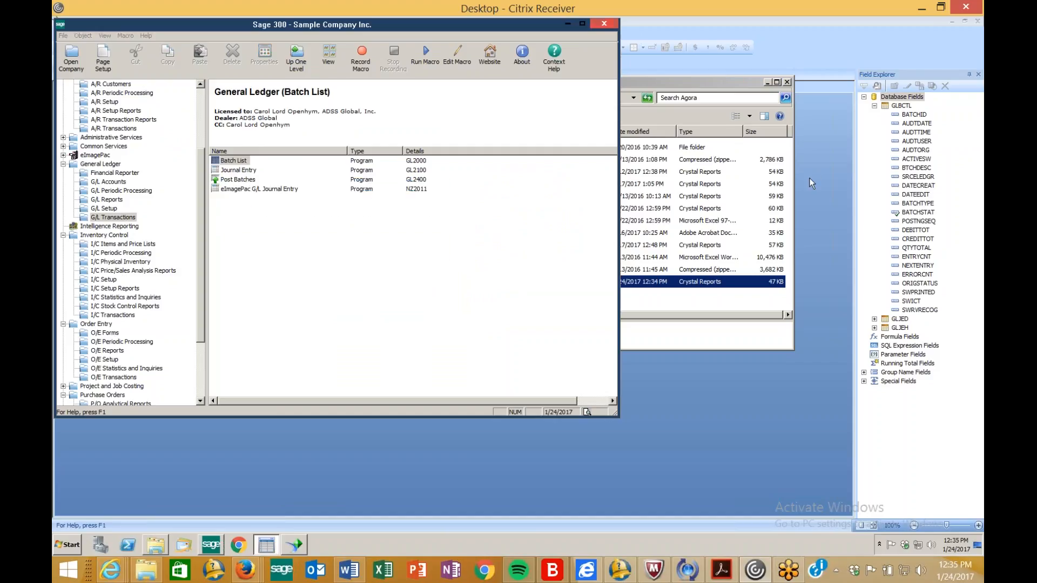
- Return to Crystal Reports, close the GL AP Open Batches report, and minimize the Citrix desktop and the browser window
{"action": "left_click", "coordinate": [822, 158]}
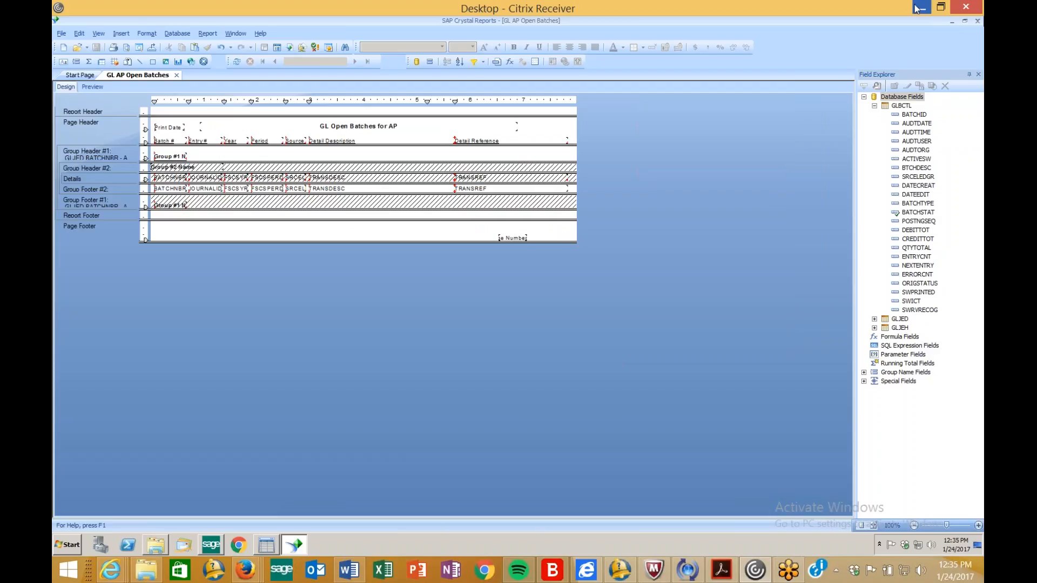
{"action": "left_click", "coordinate": [177, 76]}
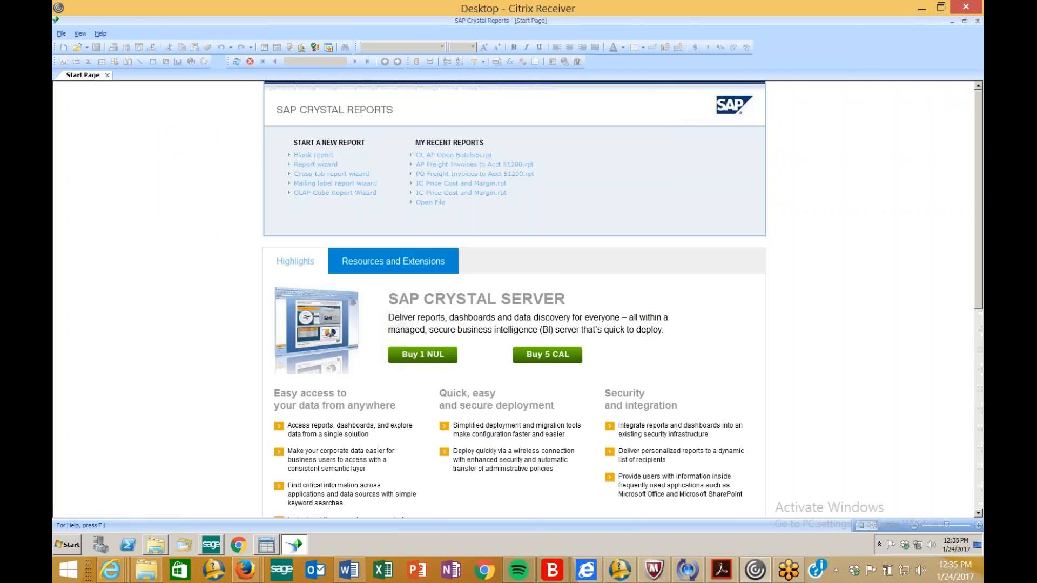
{"action": "left_click", "coordinate": [920, 8]}
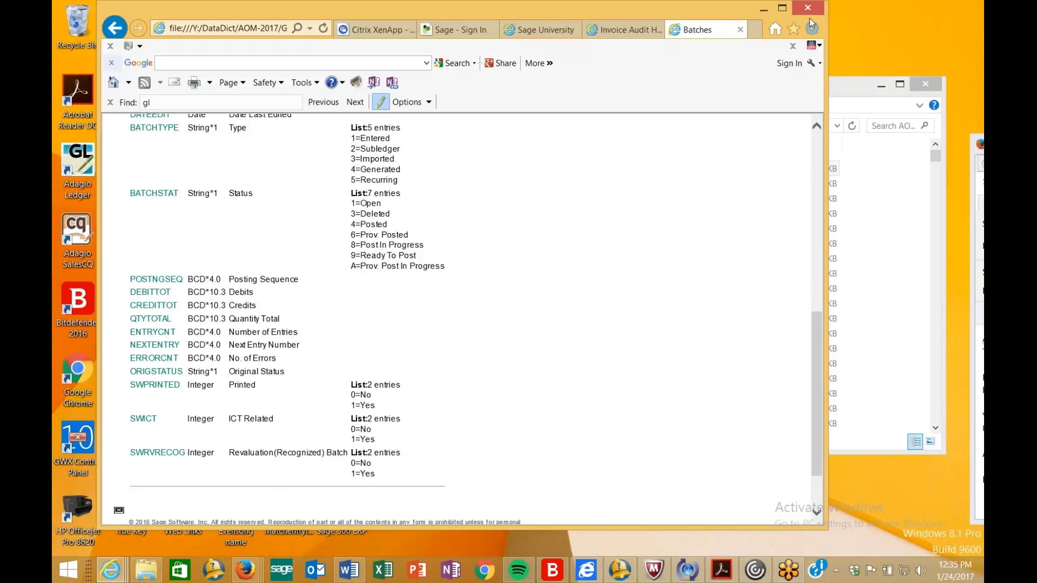
{"action": "left_click", "coordinate": [763, 9]}
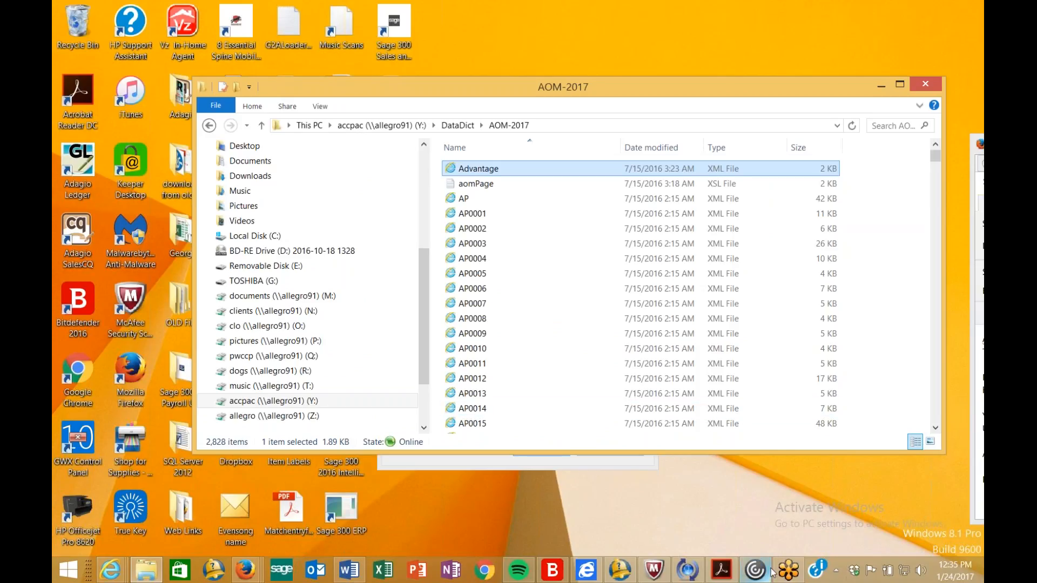
{"action": "left_click", "coordinate": [789, 570]}
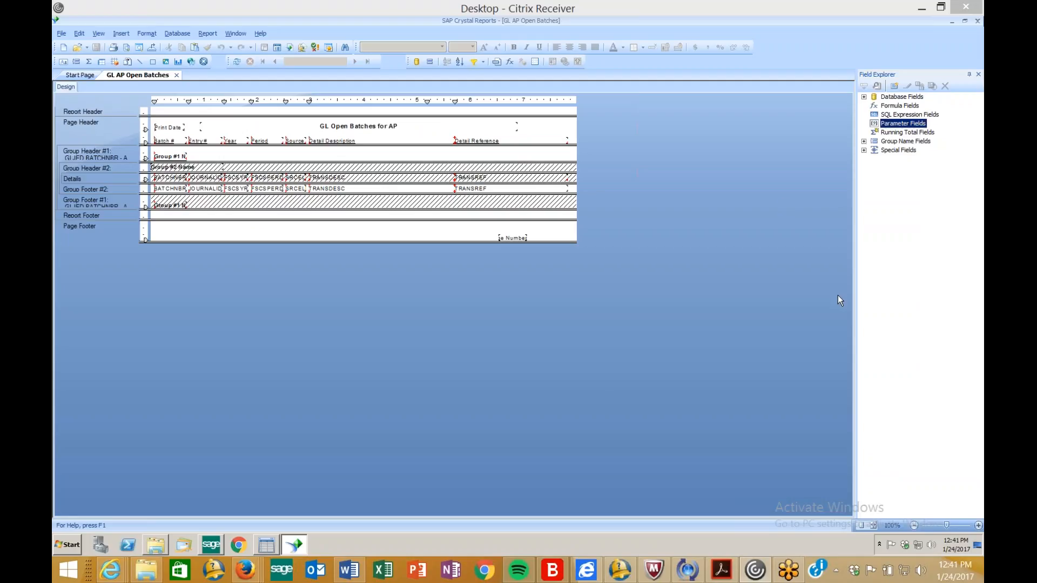
- Start a new report parameter and name it Fiscal Year (YYYY)
{"action": "left_click", "coordinate": [894, 86]}
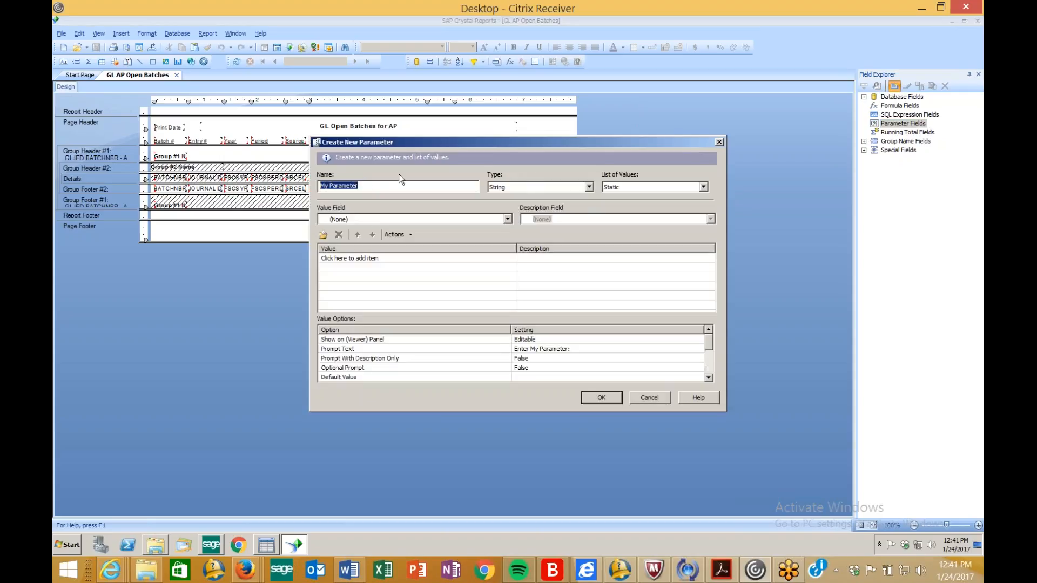
{"action": "type", "text": "Fiscal Year (YYYY_"}
{"action": "key", "text": "BackSpace"}
{"action": "type", "text": ")"}
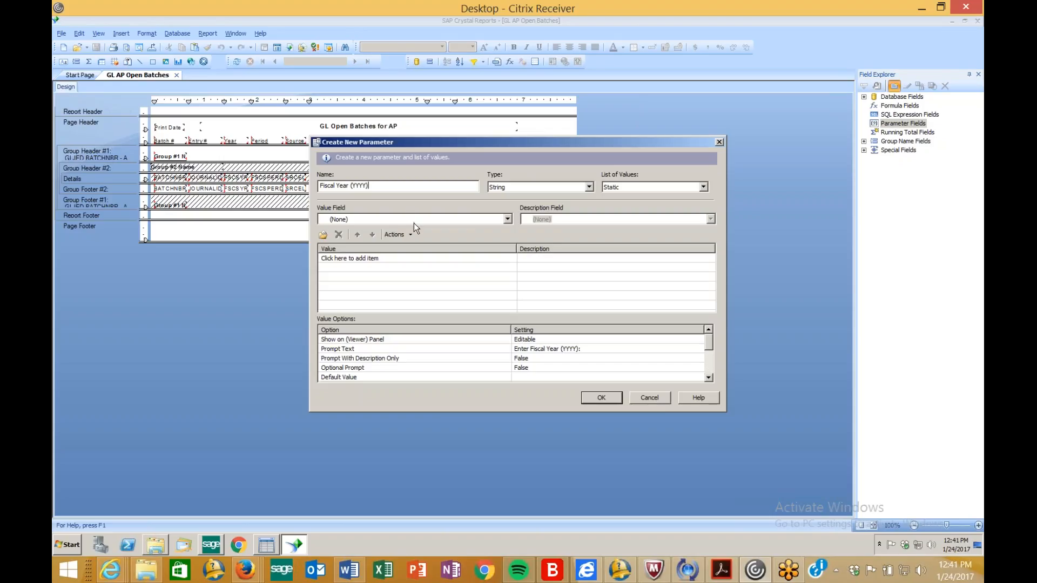
- Set the parameter's value field to FSCSYR from the GLJEH table, create the parameter, and reopen it to review its settings
{"action": "left_click", "coordinate": [337, 221]}
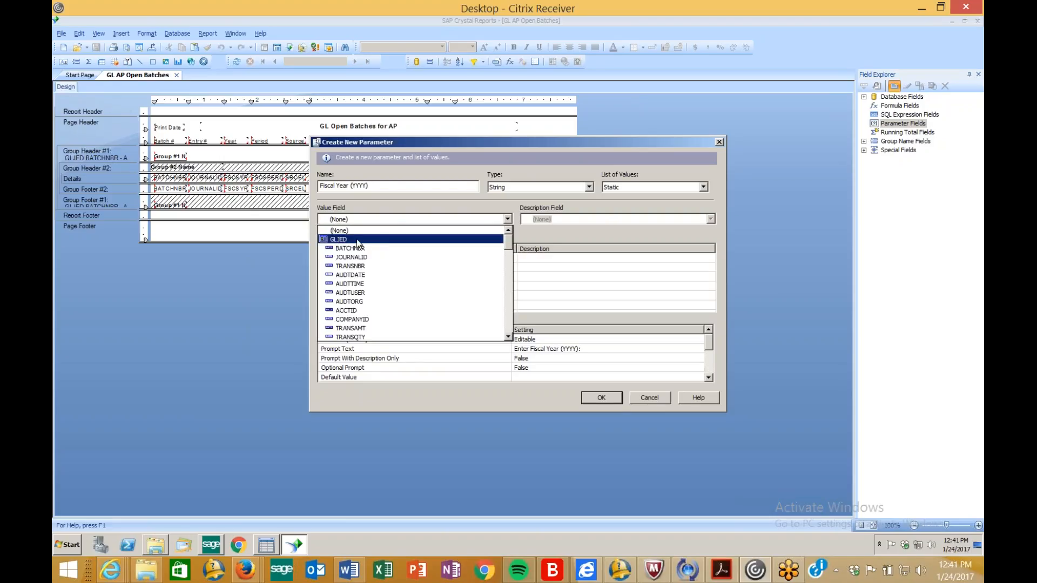
{"action": "left_click", "coordinate": [508, 338]}
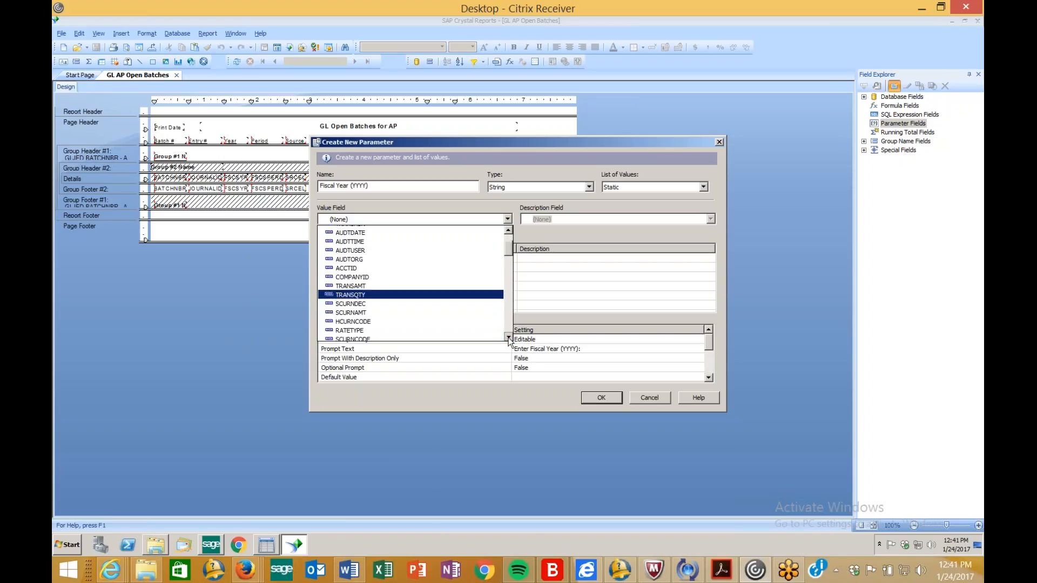
{"action": "left_click", "coordinate": [508, 338]}
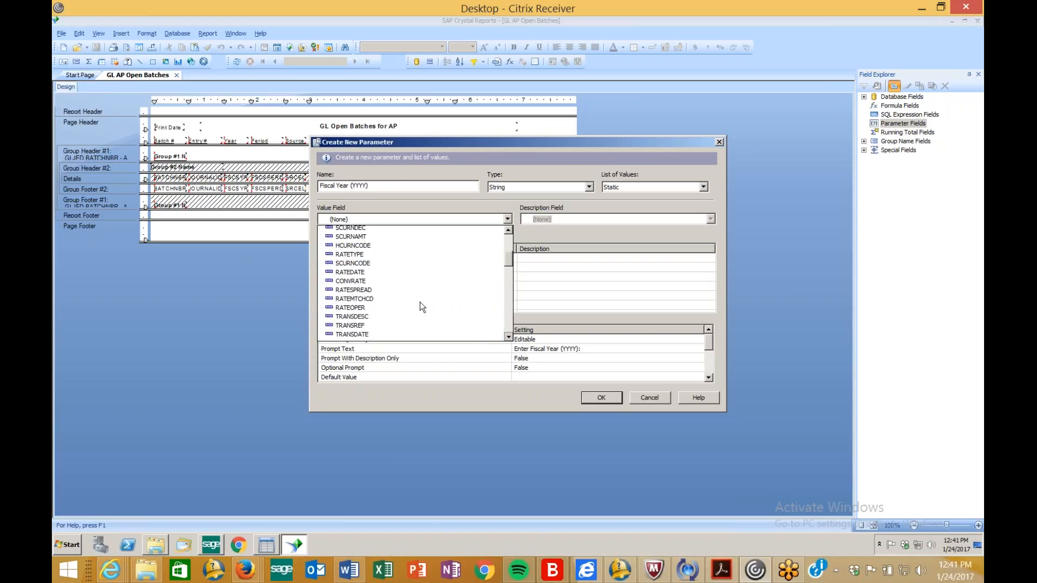
{"action": "scroll", "coordinate": [420, 303], "scroll_direction": "down", "scroll_amount": 10}
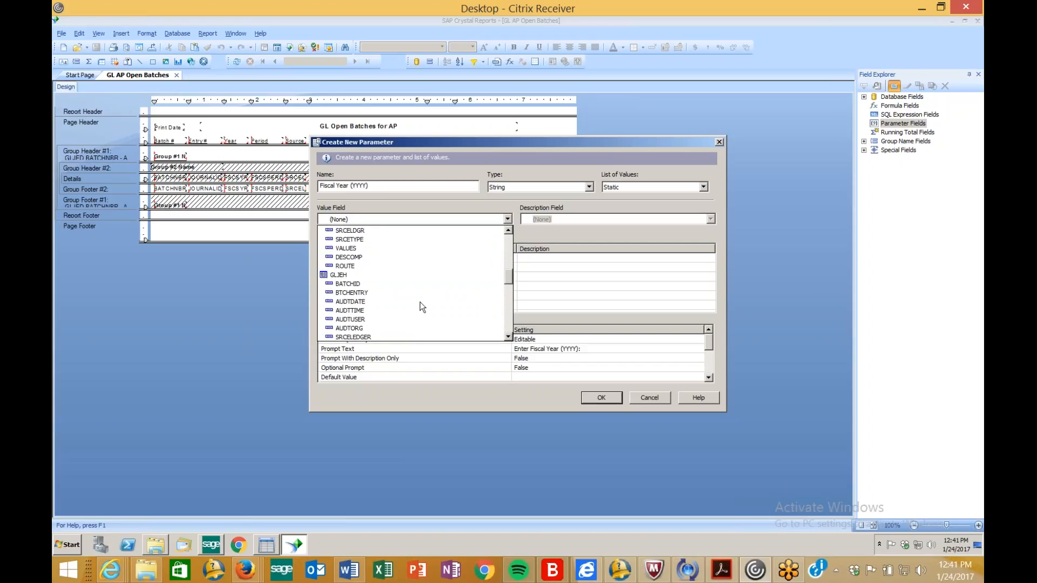
{"action": "scroll", "coordinate": [420, 302], "scroll_direction": "down", "scroll_amount": 6}
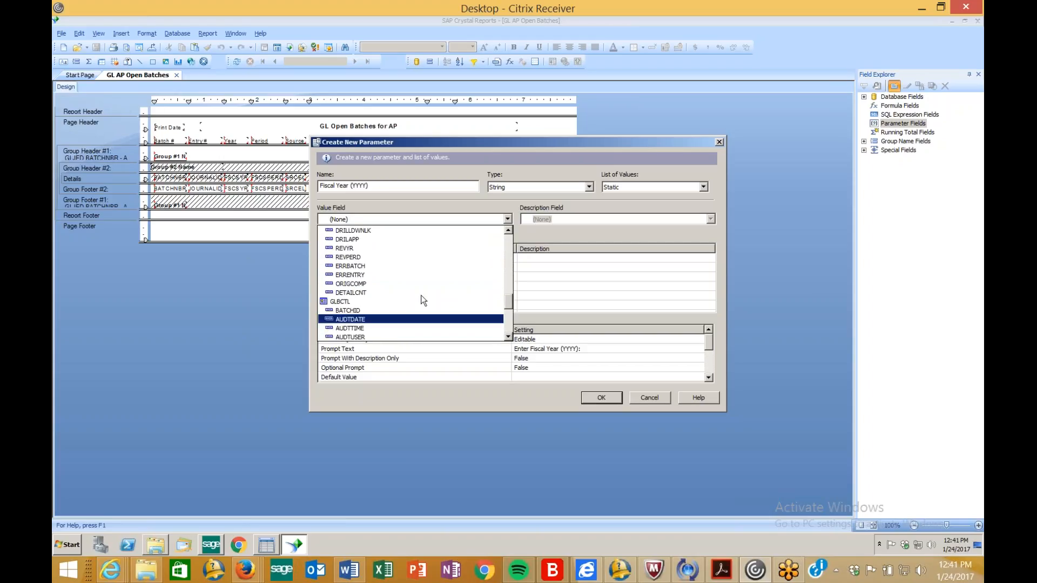
{"action": "scroll", "coordinate": [420, 295], "scroll_direction": "down", "scroll_amount": 4}
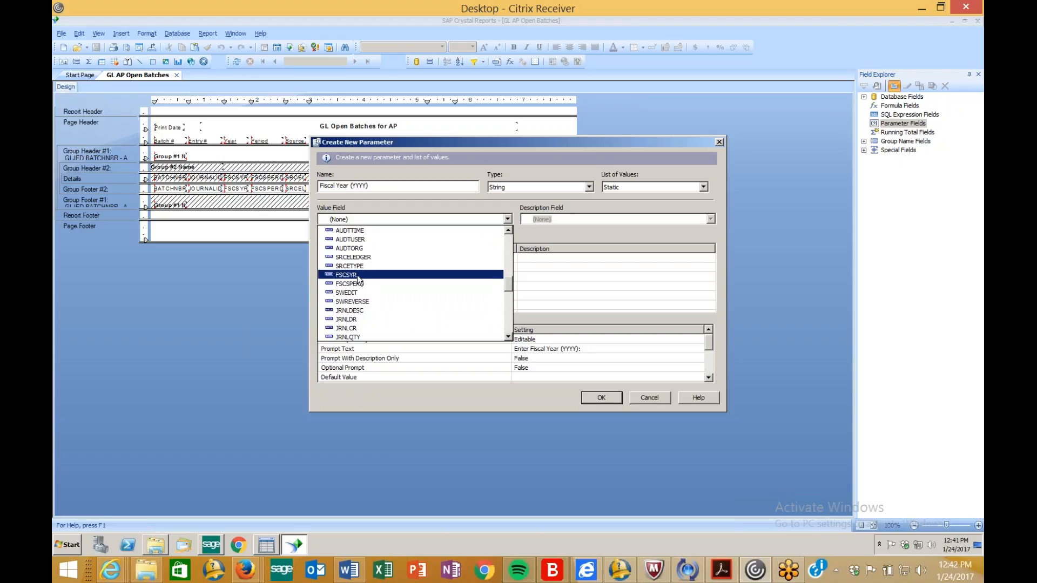
{"action": "left_click", "coordinate": [358, 275]}
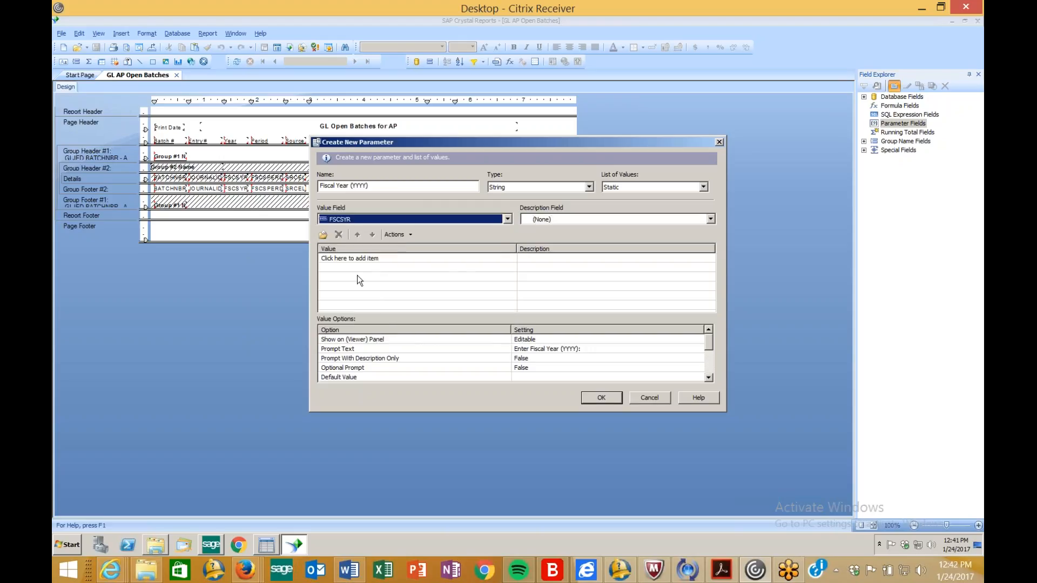
{"action": "left_click", "coordinate": [594, 398]}
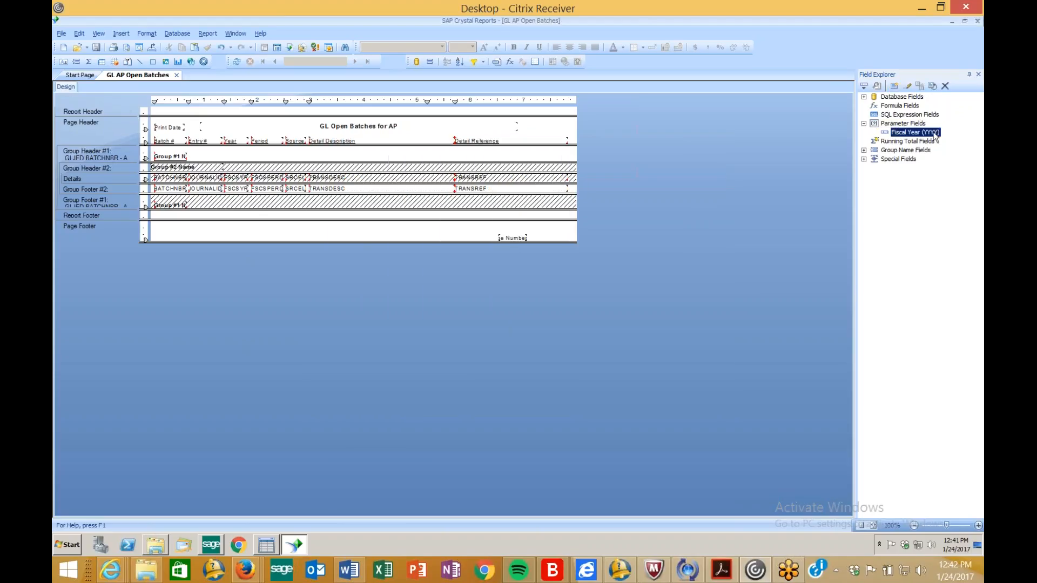
{"action": "left_click", "coordinate": [907, 86]}
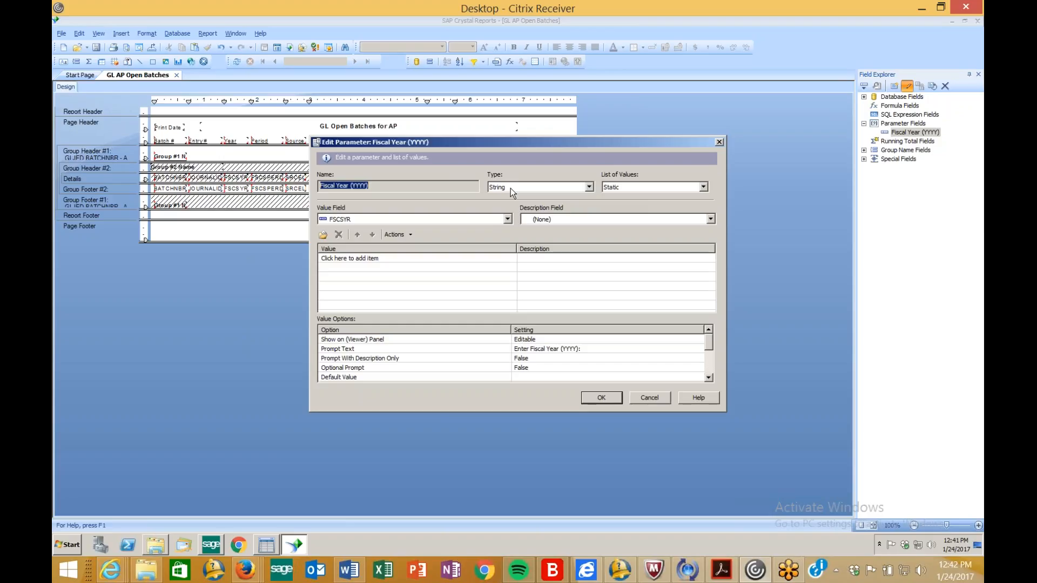
{"action": "left_click", "coordinate": [601, 397]}
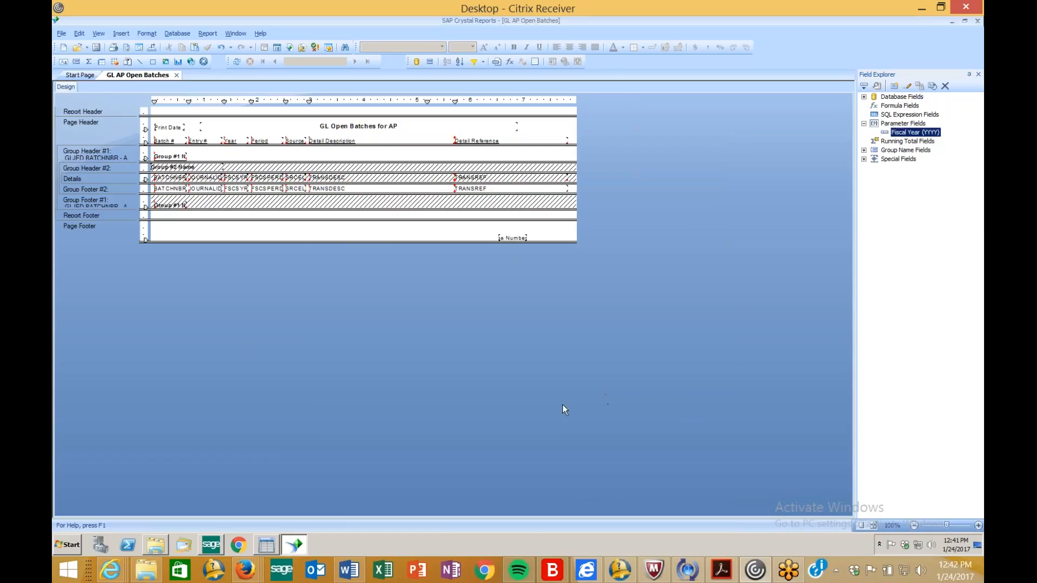
- Switch to the Batches page in Internet Explorer, examine the field types of the GLBCTL table, and minimize the browser
{"action": "mouse_move", "coordinate": [110, 570]}
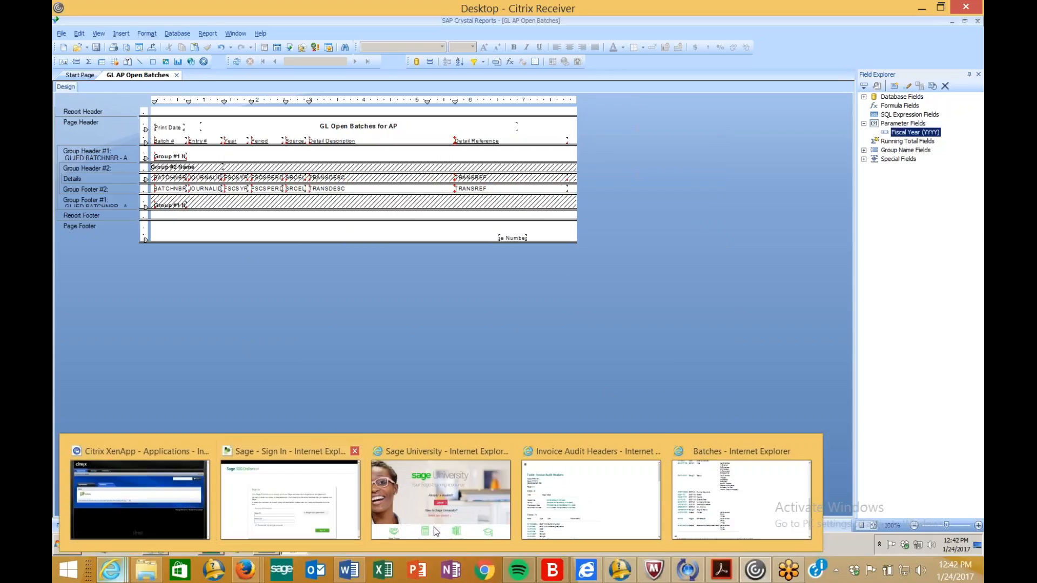
{"action": "left_click", "coordinate": [726, 520]}
{"action": "scroll", "coordinate": [427, 251], "scroll_direction": "up", "scroll_amount": 10}
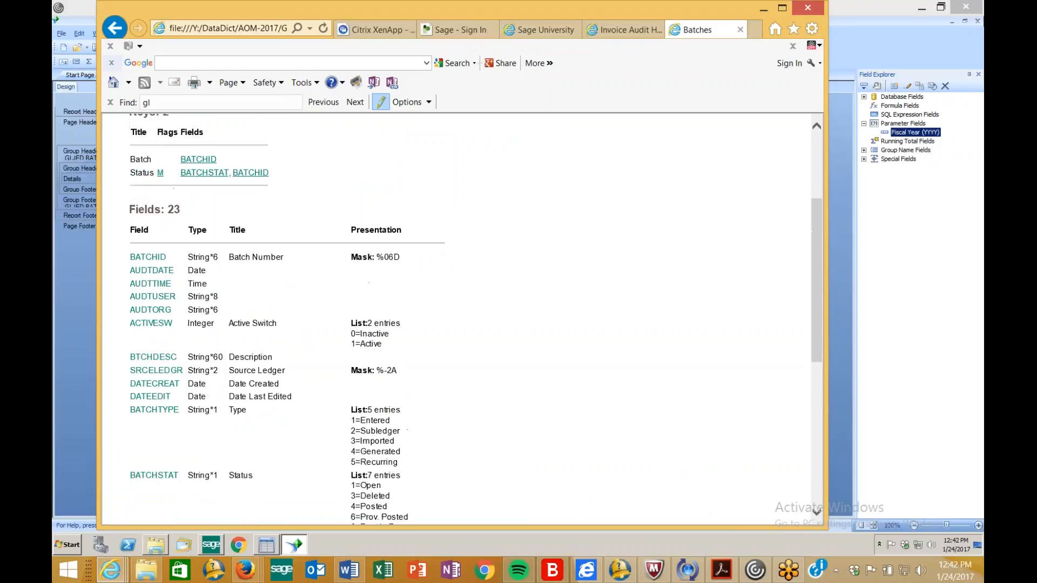
{"action": "scroll", "coordinate": [201, 354], "scroll_direction": "down", "scroll_amount": 3}
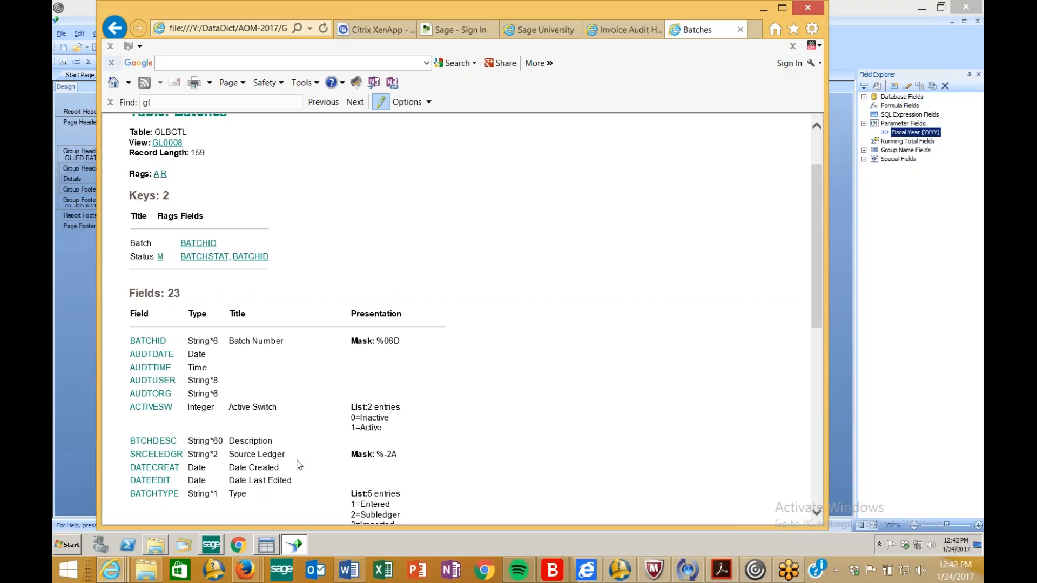
{"action": "scroll", "coordinate": [296, 463], "scroll_direction": "down", "scroll_amount": 12}
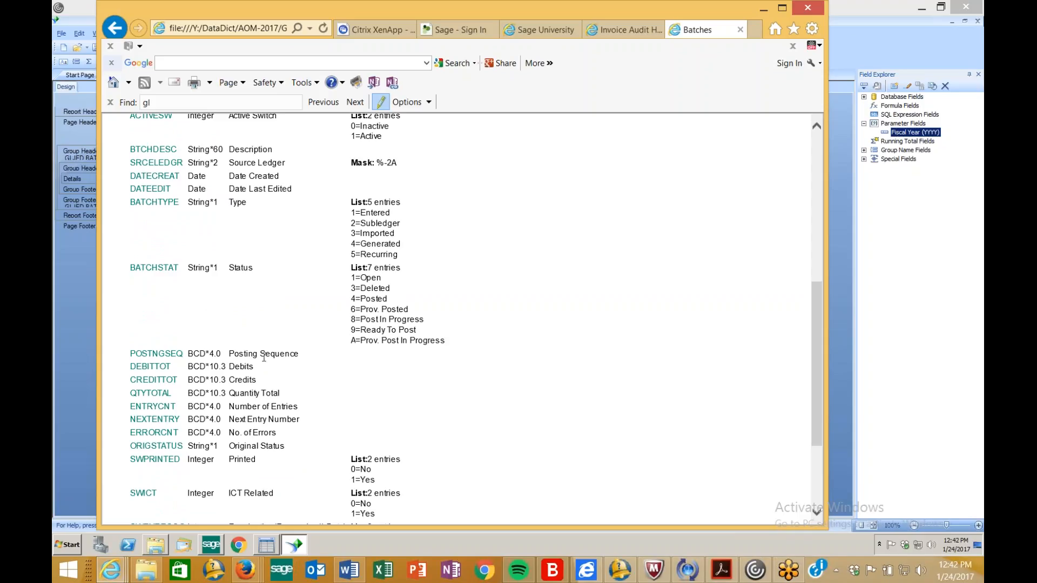
{"action": "scroll", "coordinate": [302, 372], "scroll_direction": "down", "scroll_amount": 3}
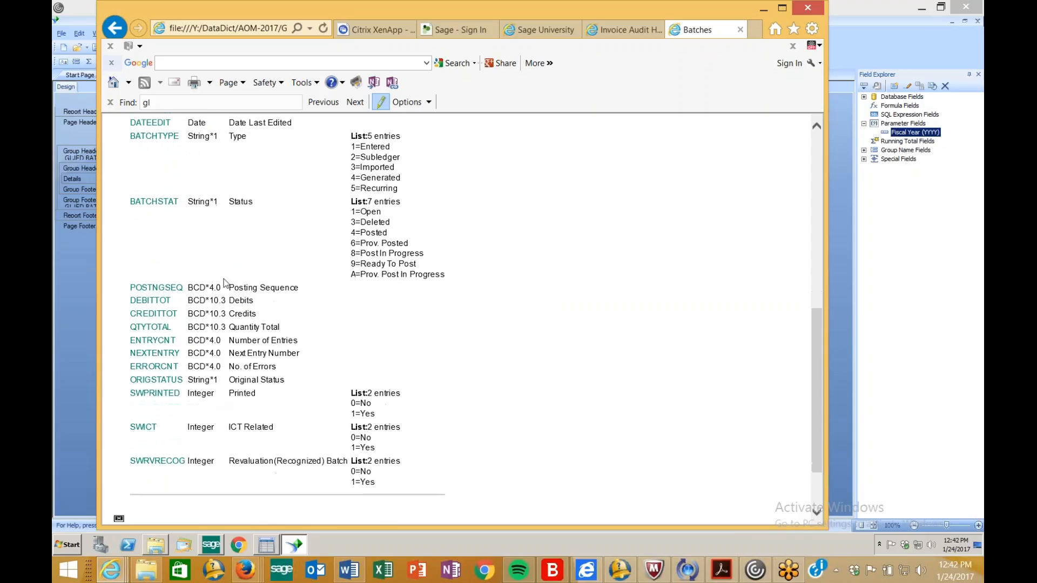
{"action": "left_click", "coordinate": [762, 10]}
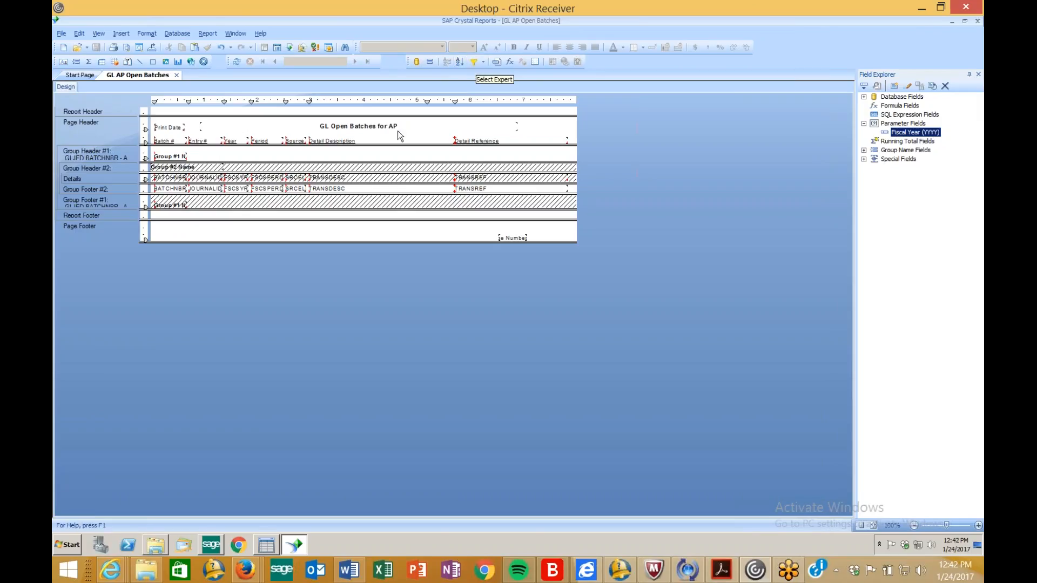
- Add a record selection condition requiring GLJEH.FSCSYR to be equal to the {?Fiscal Year (YYYY)} parameter
{"action": "left_click", "coordinate": [473, 61]}
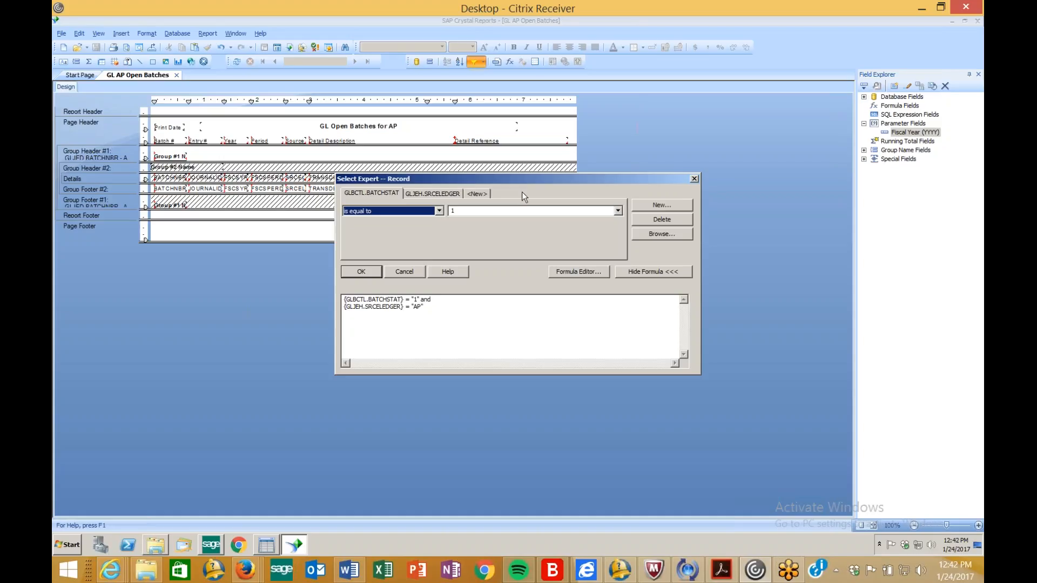
{"action": "left_click", "coordinate": [486, 195]}
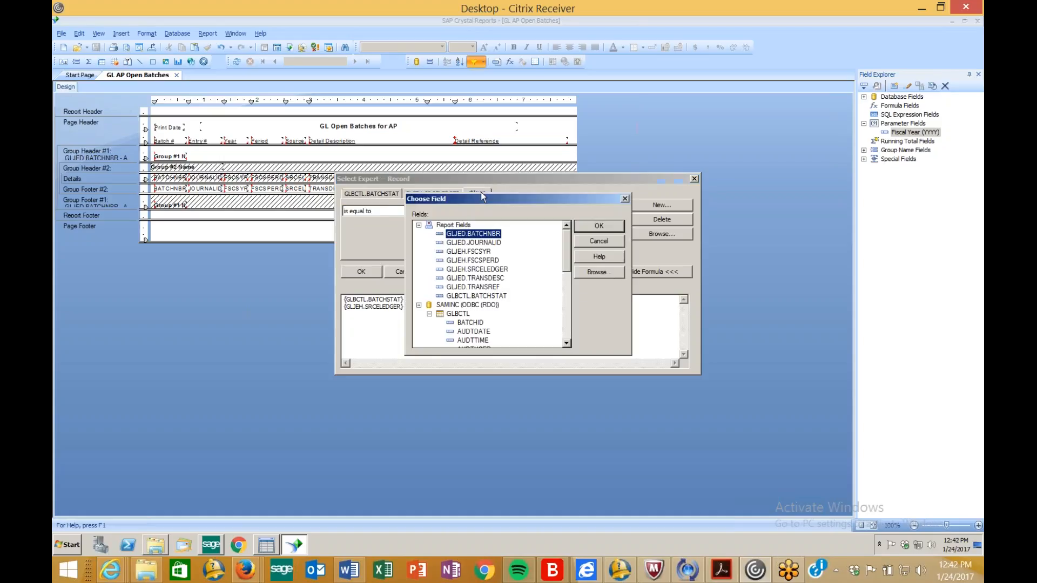
{"action": "left_click", "coordinate": [488, 253]}
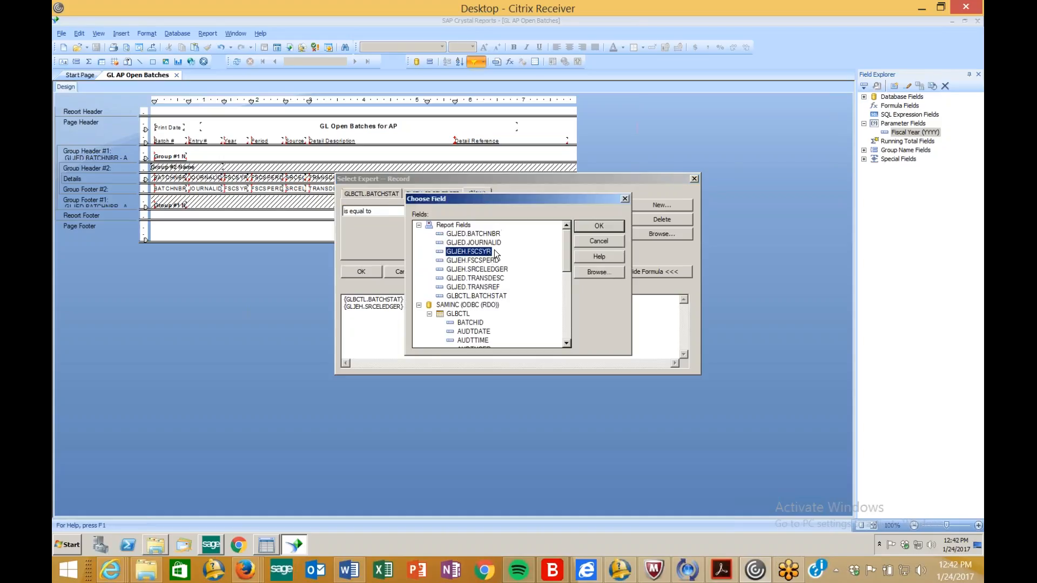
{"action": "left_click", "coordinate": [598, 227]}
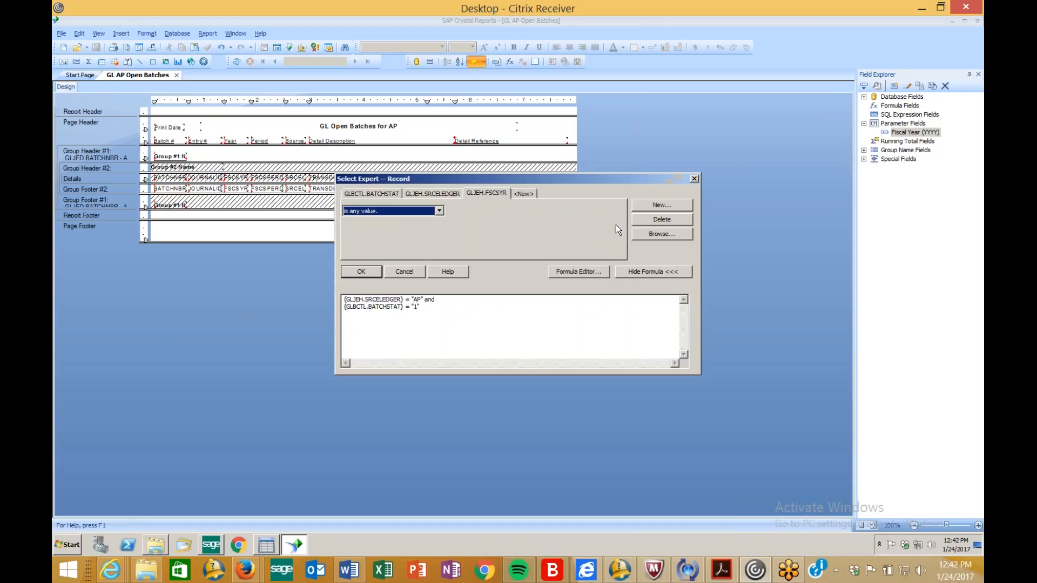
{"action": "left_click", "coordinate": [438, 210]}
{"action": "left_click", "coordinate": [423, 228]}
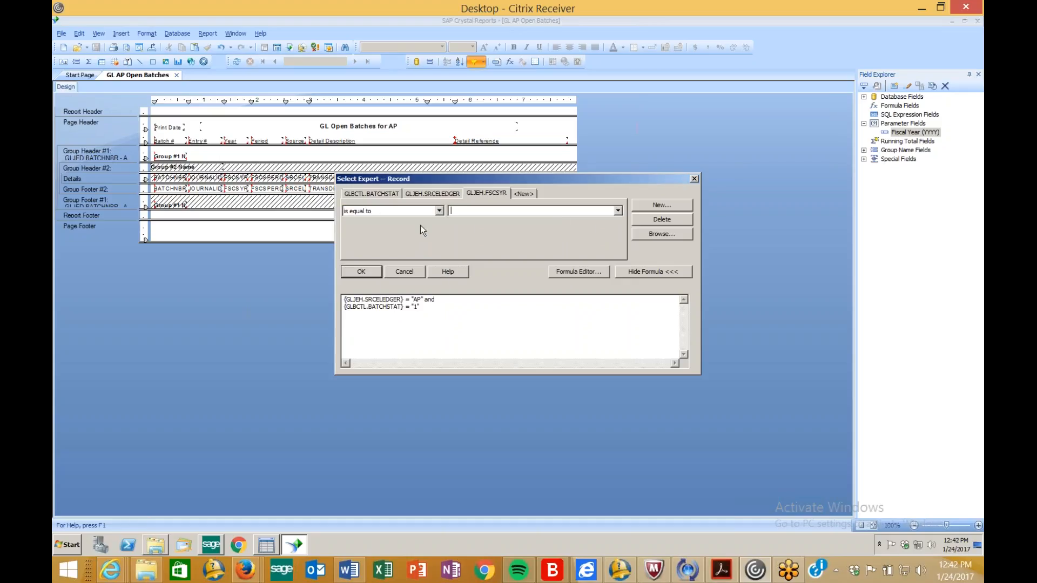
{"action": "left_click", "coordinate": [617, 212]}
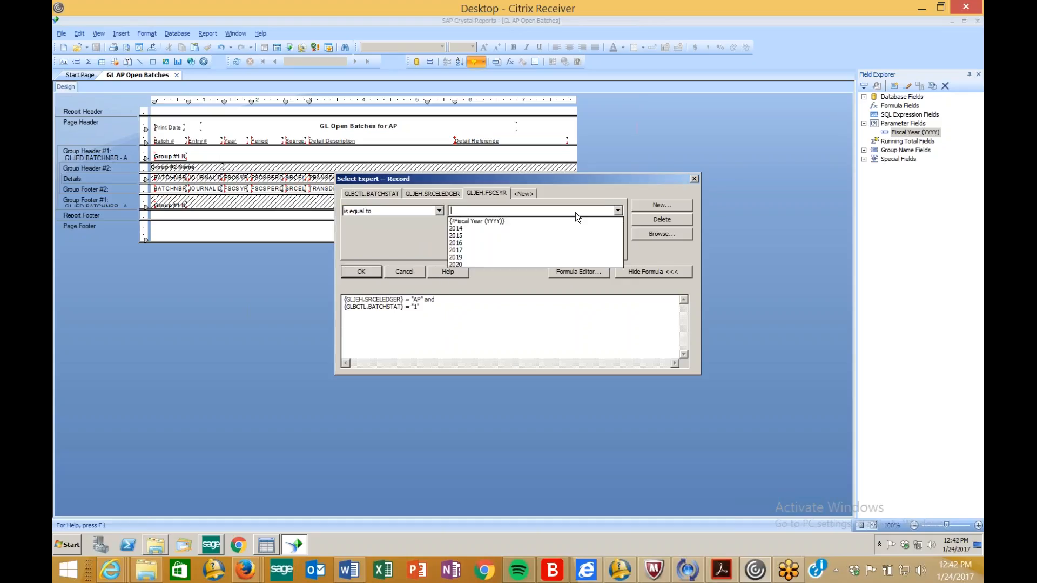
{"action": "left_click", "coordinate": [499, 221]}
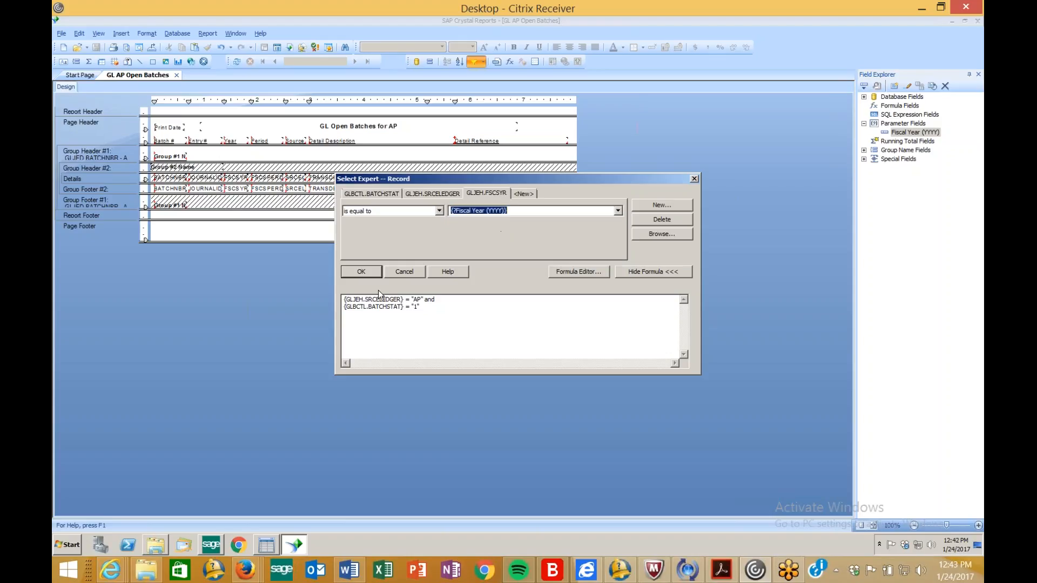
{"action": "left_click", "coordinate": [363, 276]}
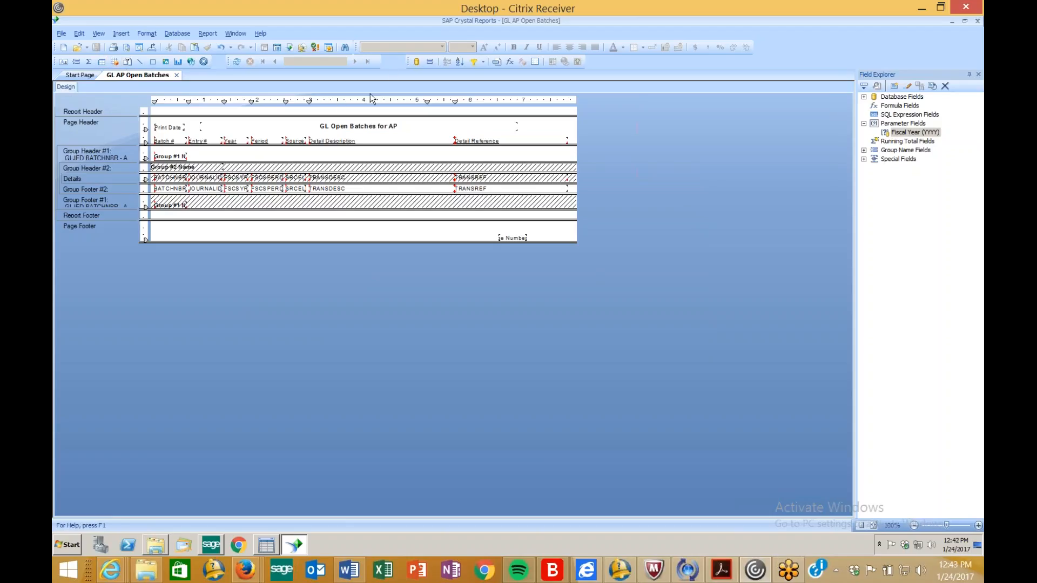
- Refresh the report's data using 2020 as the Fiscal Year (YYYY) parameter value
{"action": "left_click", "coordinate": [236, 61]}
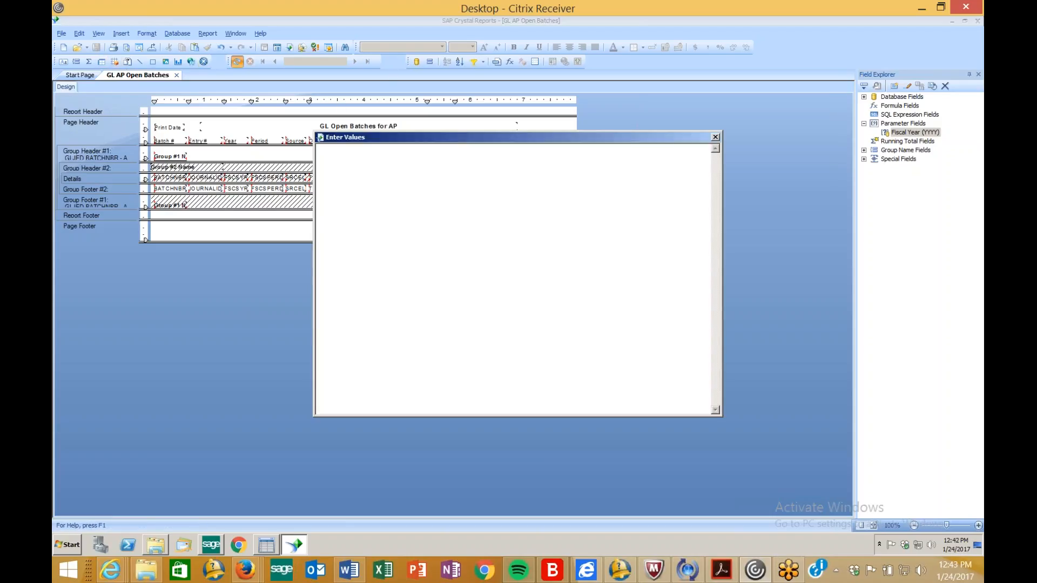
{"action": "left_click", "coordinate": [368, 175]}
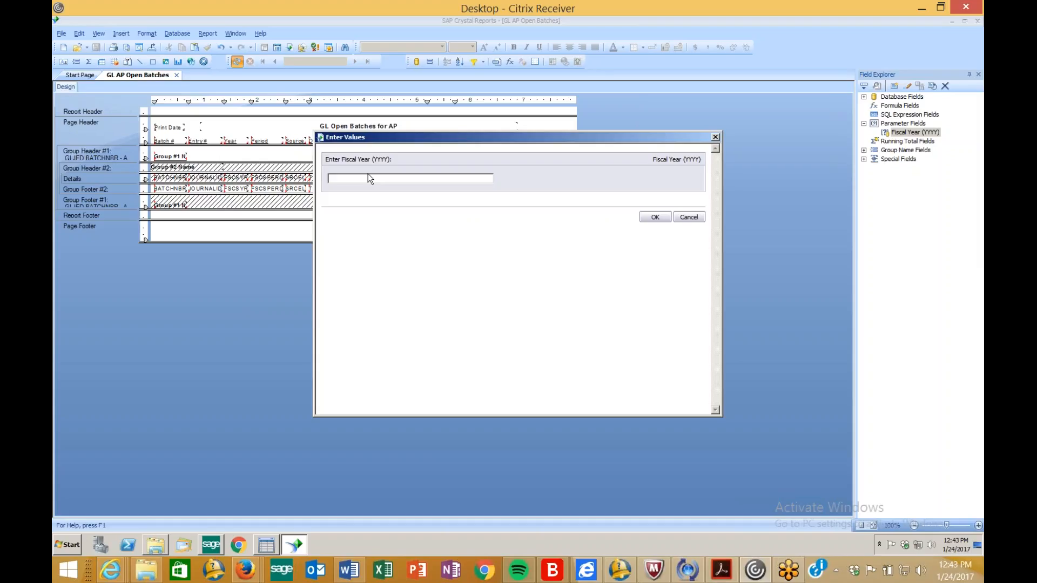
{"action": "type", "text": "2016"}
{"action": "key", "text": "ctrl+a"}
{"action": "type", "text": "2020"}
{"action": "left_click", "coordinate": [655, 216]}
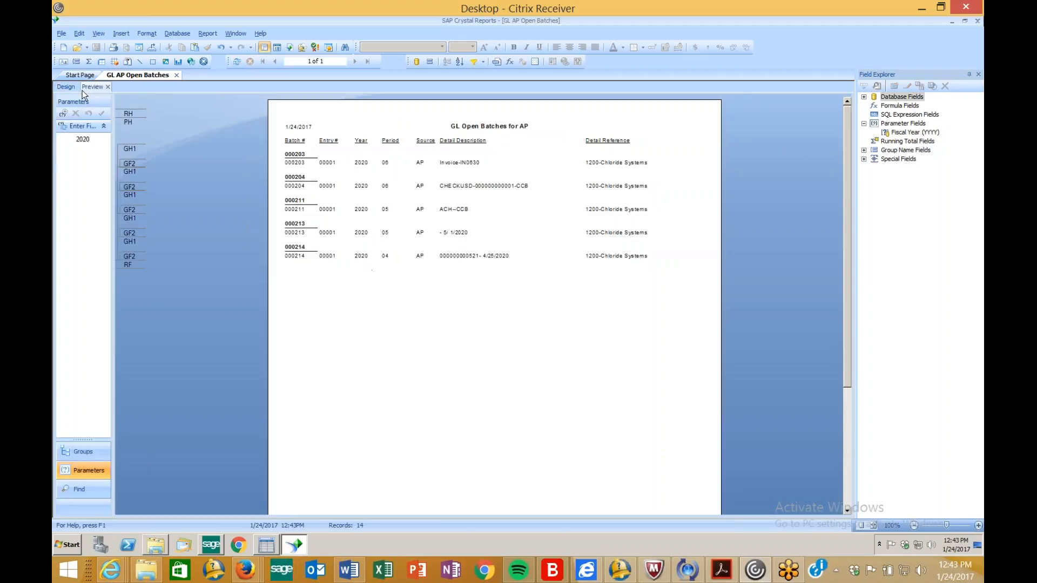
- Return to the report's design view and save it as GL AP Open Batches in the Agora folder
{"action": "left_click", "coordinate": [66, 86]}
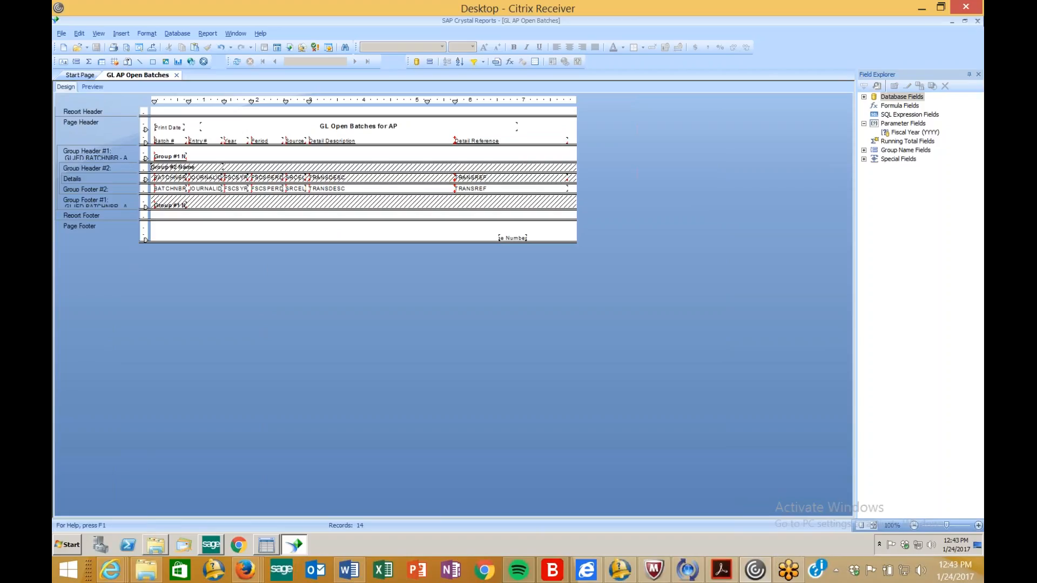
{"action": "left_click", "coordinate": [61, 32]}
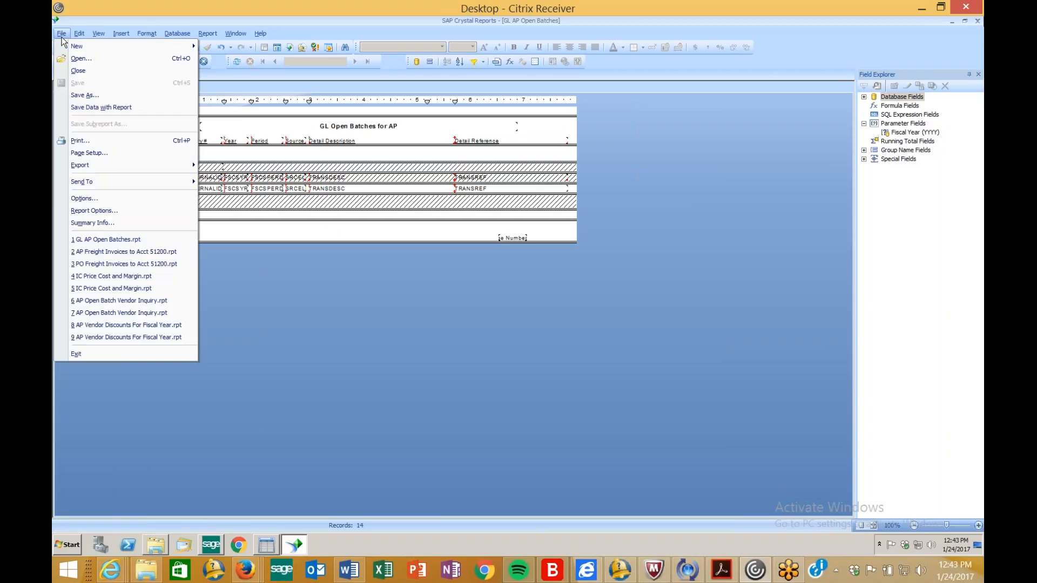
{"action": "left_click", "coordinate": [84, 95]}
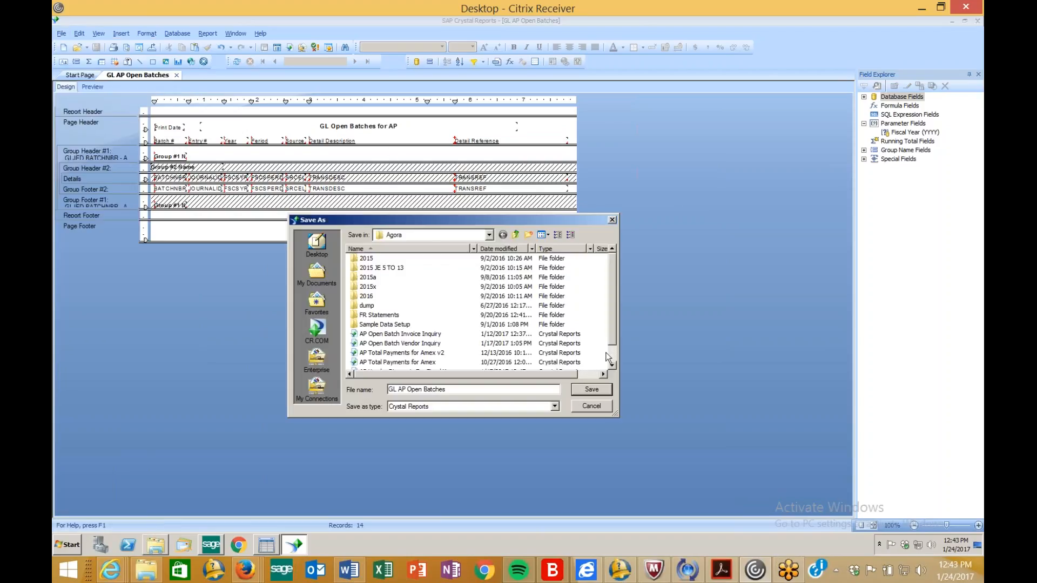
{"action": "left_click", "coordinate": [592, 390]}
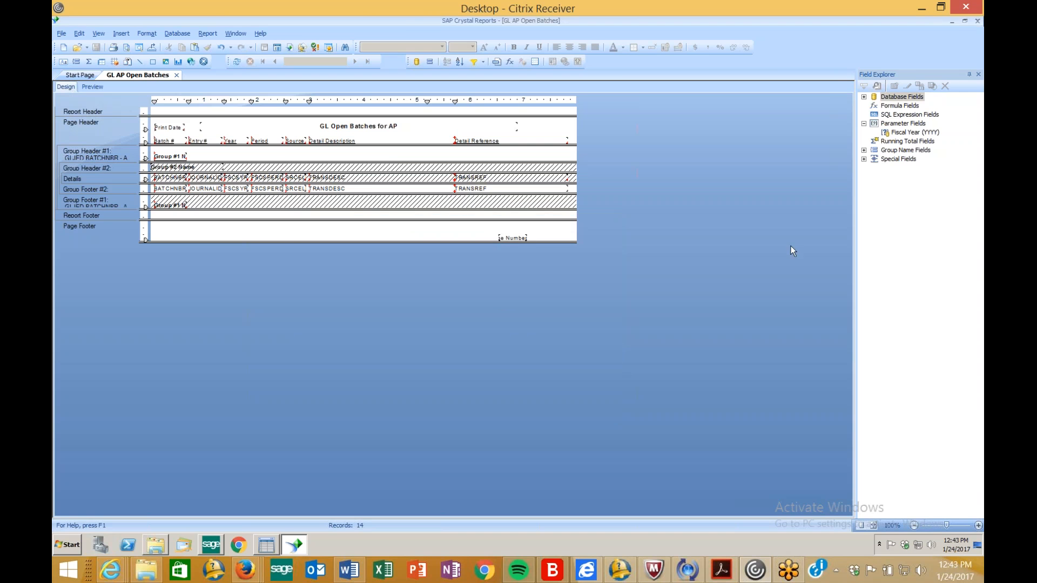
- Close Crystal Reports and minimize the Citrix session and the Sage 300 windows to clear the Save Attachment dialog
{"action": "left_click", "coordinate": [976, 22]}
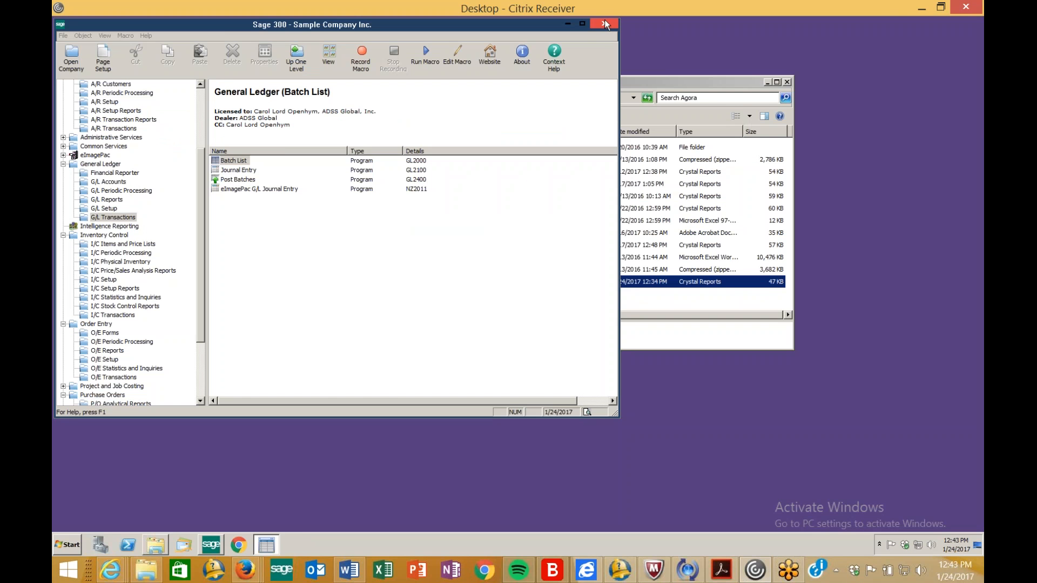
{"action": "left_click", "coordinate": [921, 8]}
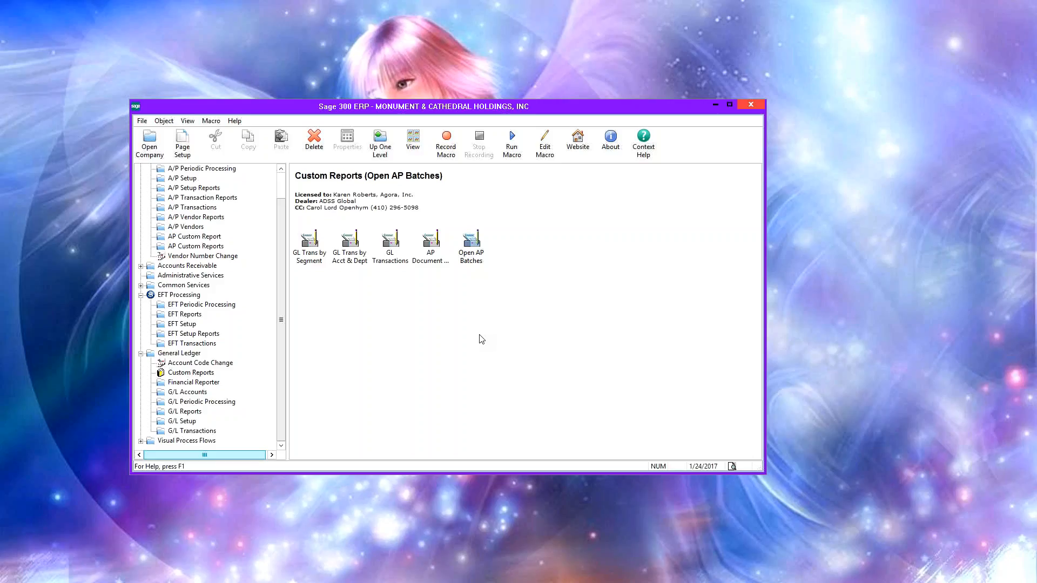
{"action": "left_click_drag", "start_coordinate": [1036, 270], "coordinate": [412, 187]}
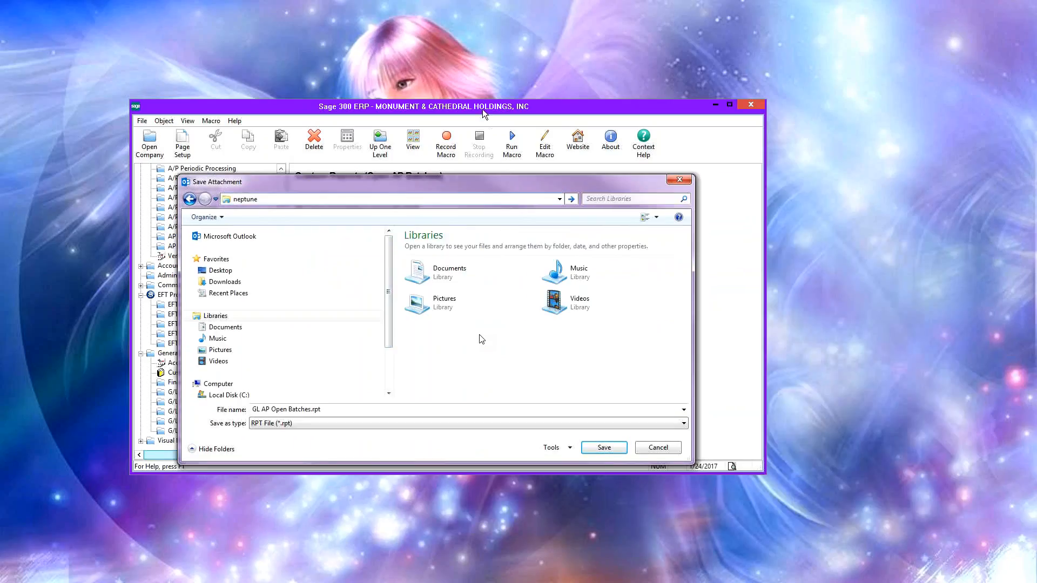
{"action": "left_click", "coordinate": [716, 104]}
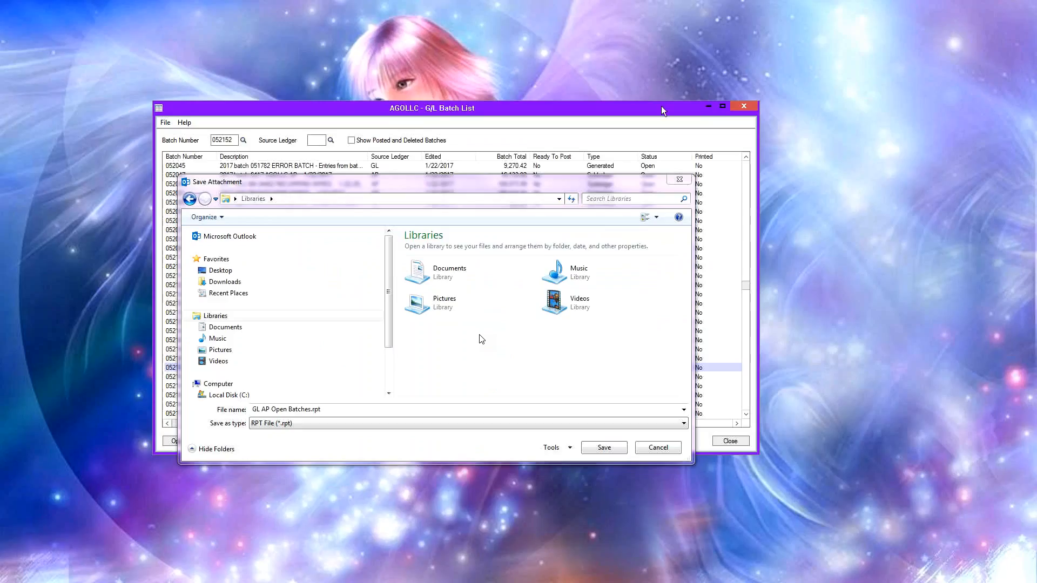
{"action": "left_click", "coordinate": [715, 106]}
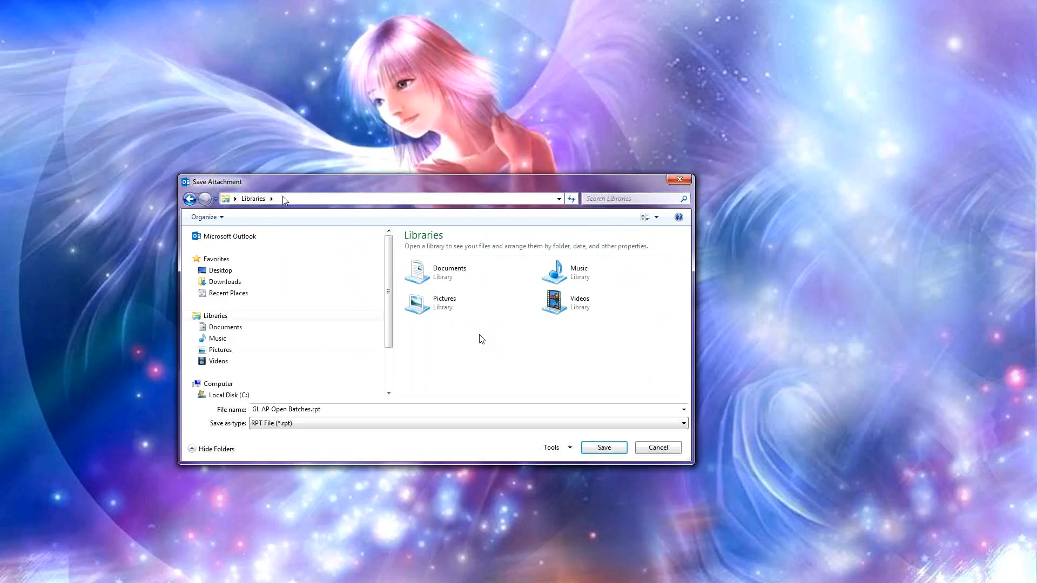
- Point the attachment's save location to the network folder \\neptune3\AAS
{"action": "left_click", "coordinate": [285, 200]}
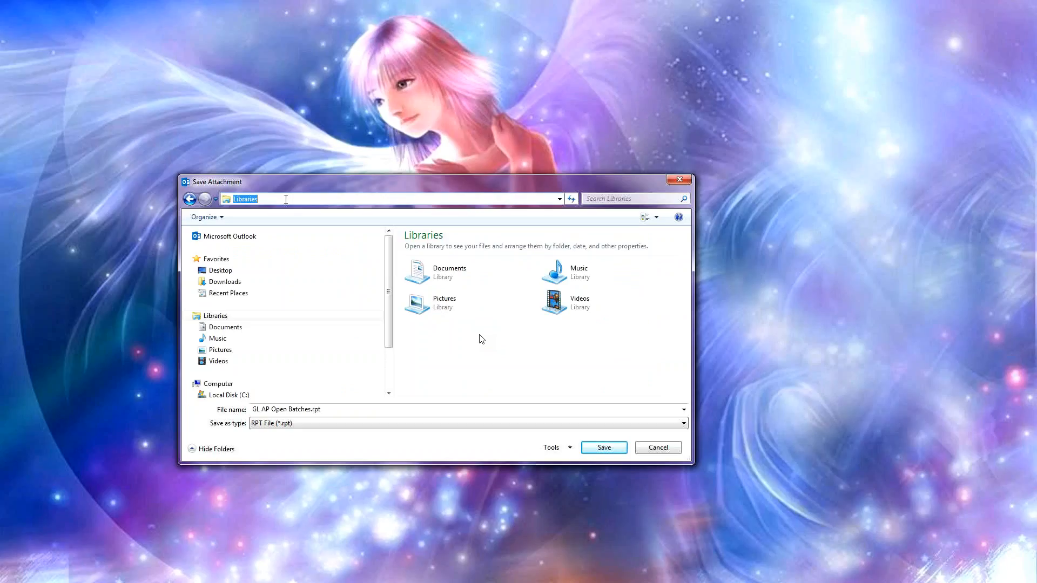
{"action": "type", "text": "\\\\neptune3\\\\aas"}
{"action": "key", "text": "BackSpace"}
{"action": "key", "text": "BackSpace"}
{"action": "key", "text": "BackSpace"}
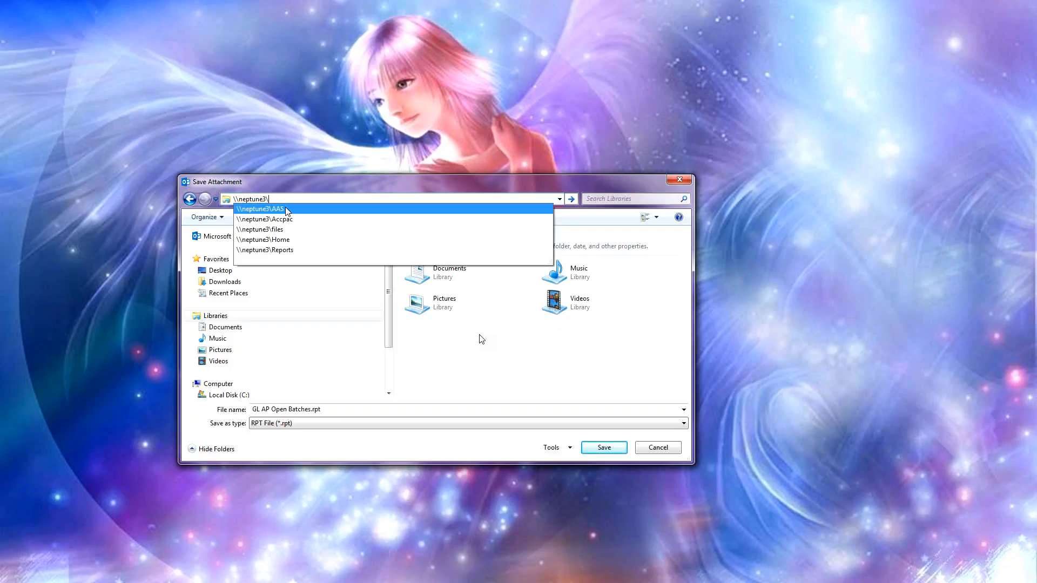
{"action": "left_click", "coordinate": [287, 209]}
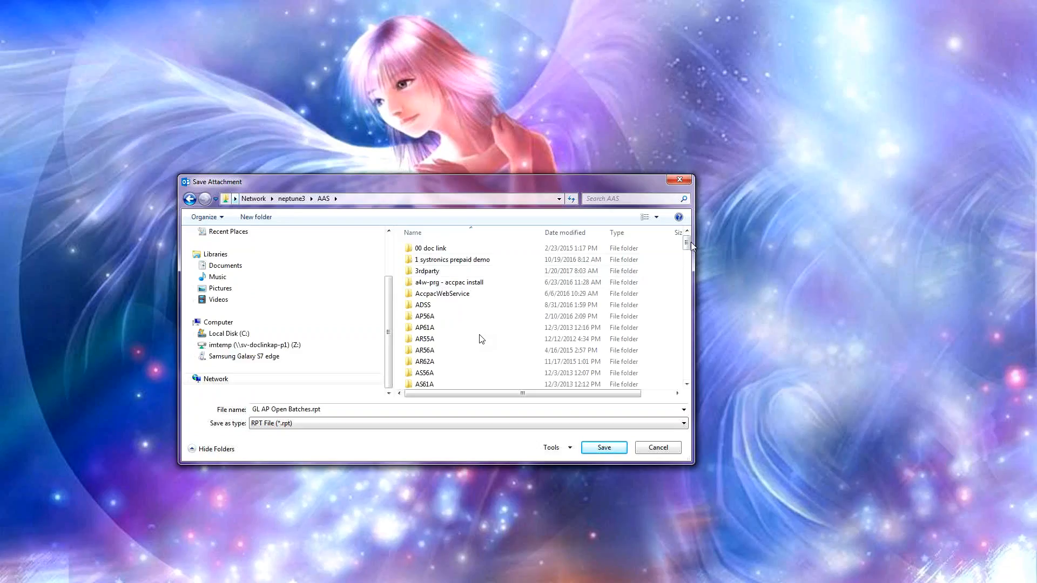
- Enlarge the save dialog and open the Reports folder's personal subfolder that holds the custom reports
{"action": "mouse_move", "coordinate": [689, 244]}
{"action": "left_mouse_down"}
{"action": "mouse_move", "coordinate": [691, 322]}
{"action": "mouse_move", "coordinate": [690, 243]}
{"action": "left_mouse_up"}
{"action": "left_click_drag", "start_coordinate": [691, 463], "coordinate": [1033, 559]}
{"action": "left_click_drag", "start_coordinate": [519, 193], "coordinate": [439, 89]}
{"action": "scroll", "coordinate": [767, 241], "scroll_direction": "down", "scroll_amount": 5}
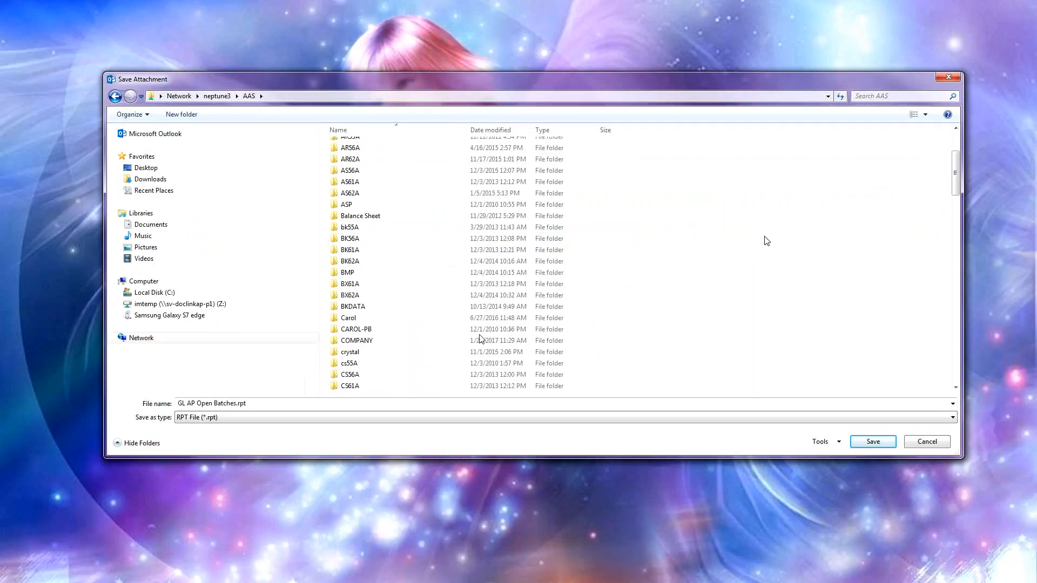
{"action": "scroll", "coordinate": [766, 241], "scroll_direction": "down", "scroll_amount": 4}
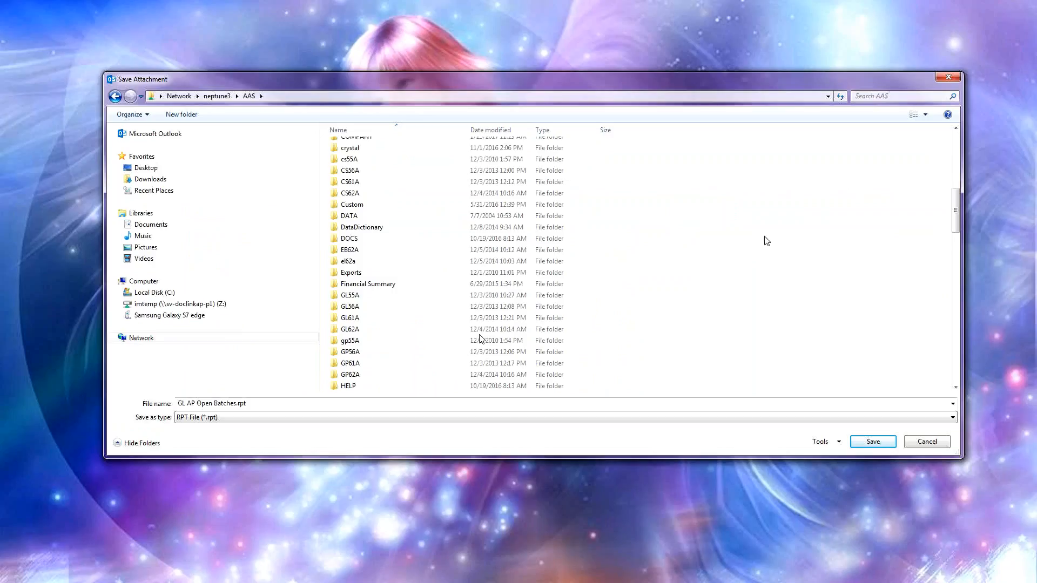
{"action": "scroll", "coordinate": [767, 241], "scroll_direction": "down", "scroll_amount": 4}
{"action": "scroll", "coordinate": [766, 241], "scroll_direction": "up", "scroll_amount": 4}
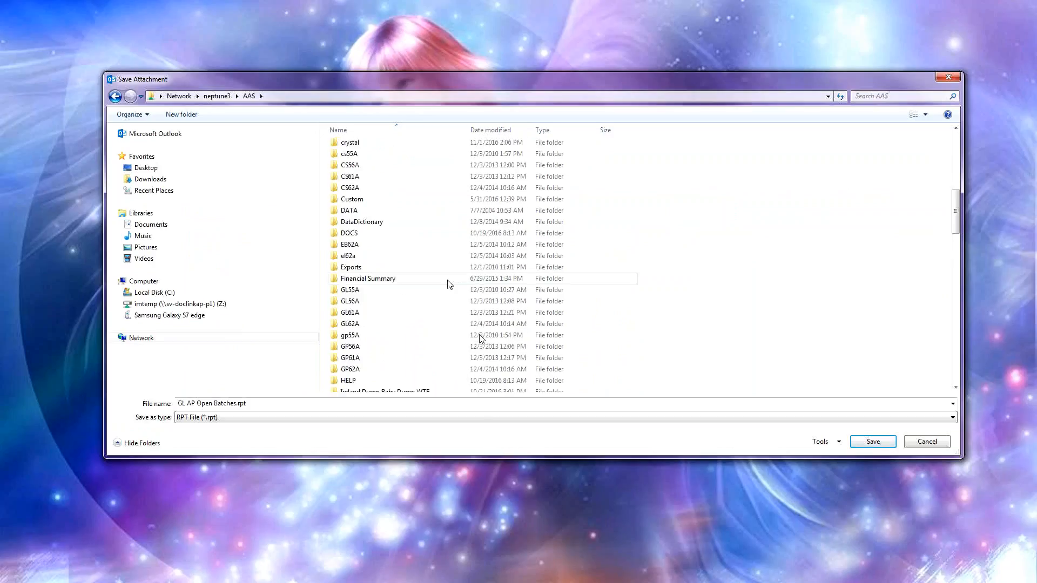
{"action": "scroll", "coordinate": [682, 281], "scroll_direction": "down", "scroll_amount": 3}
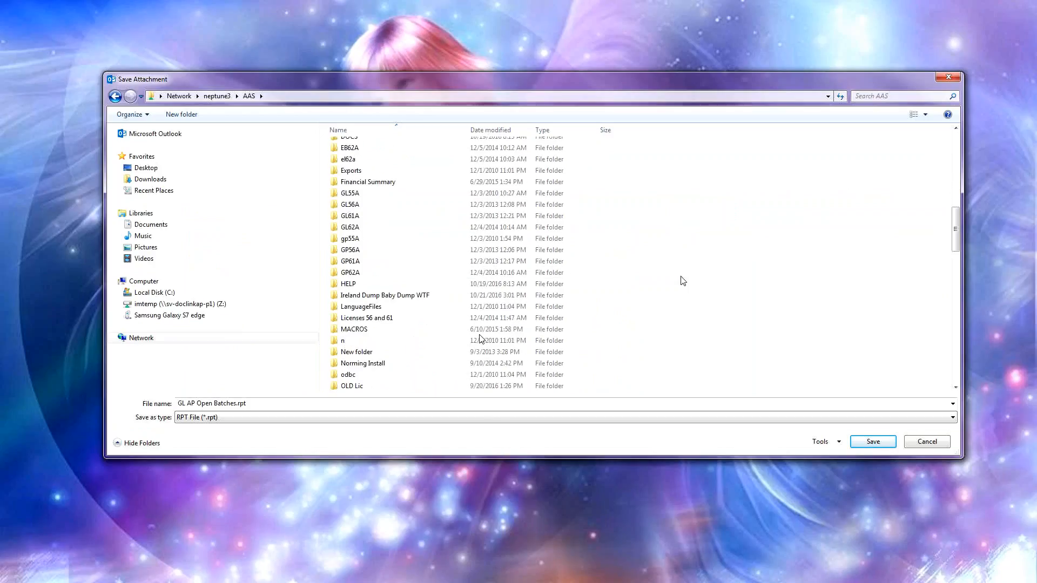
{"action": "scroll", "coordinate": [682, 281], "scroll_direction": "down", "scroll_amount": 7}
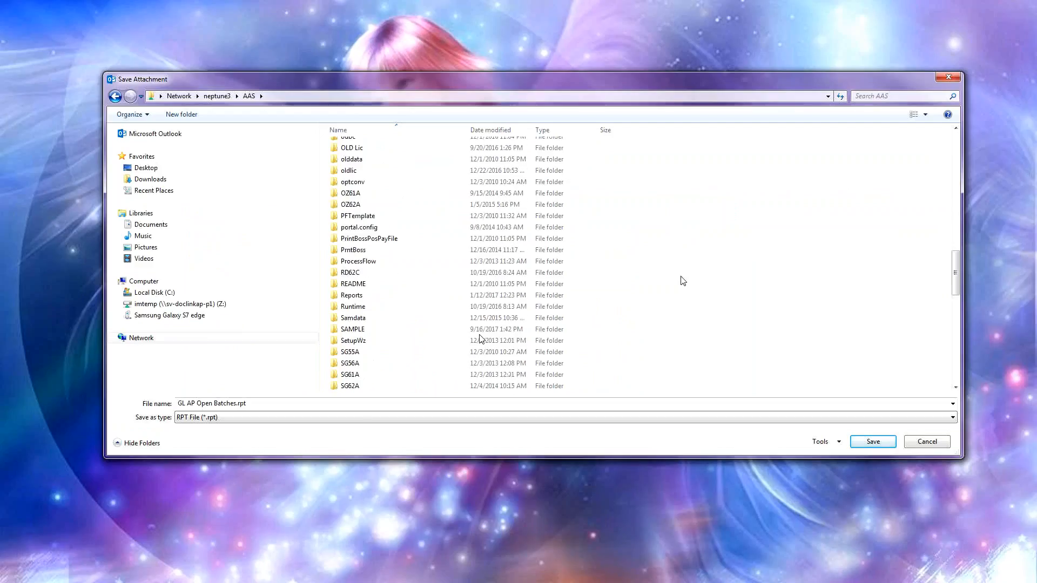
{"action": "double_click", "coordinate": [360, 294]}
{"action": "left_click", "coordinate": [365, 204]}
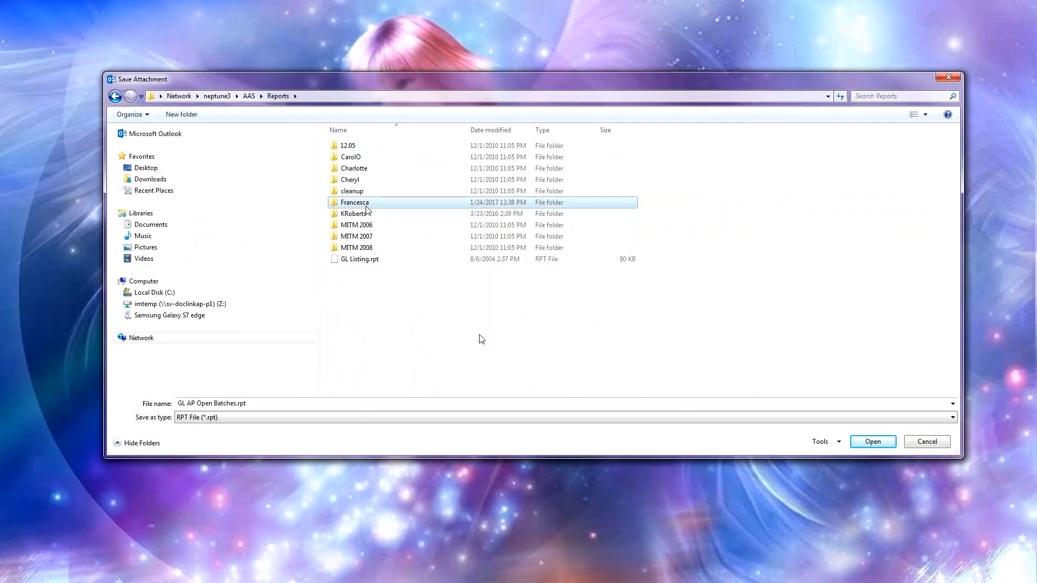
{"action": "double_click", "coordinate": [366, 206]}
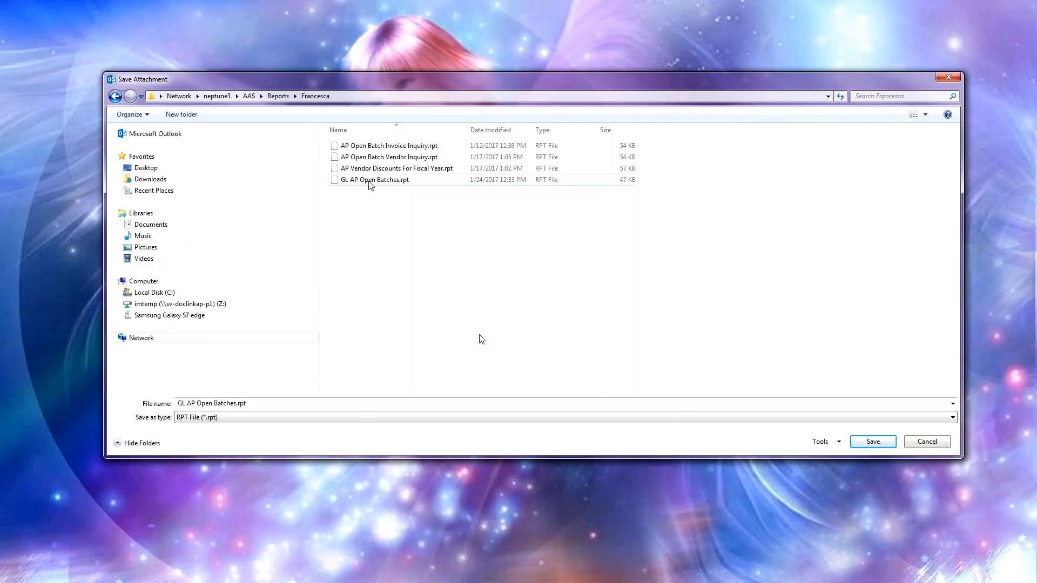
- Save the attachment as GL AP Open Batches.rpt, replacing the existing file
{"action": "left_click", "coordinate": [370, 181]}
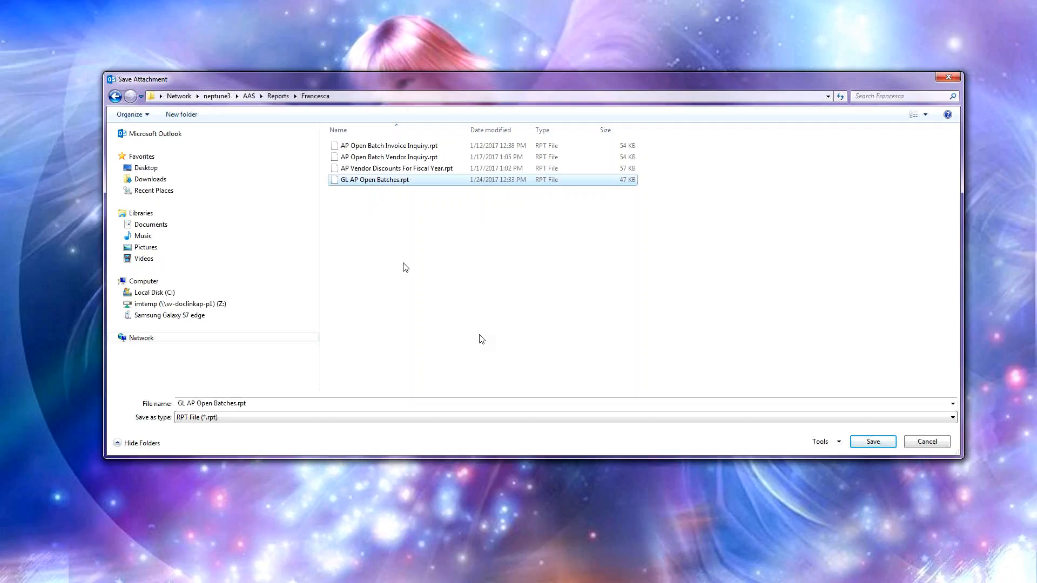
{"action": "left_click", "coordinate": [869, 446]}
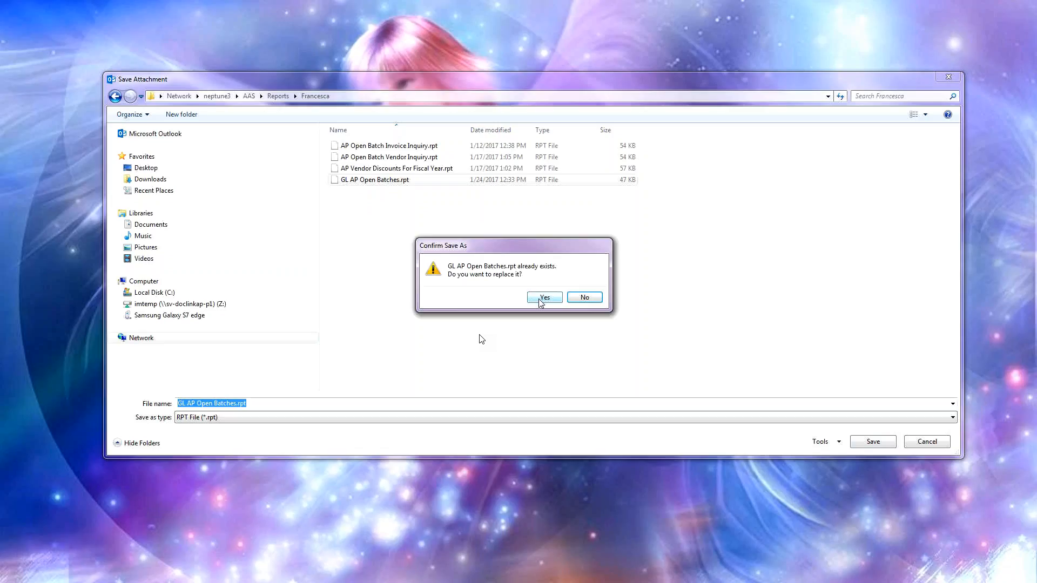
{"action": "left_click", "coordinate": [542, 299]}
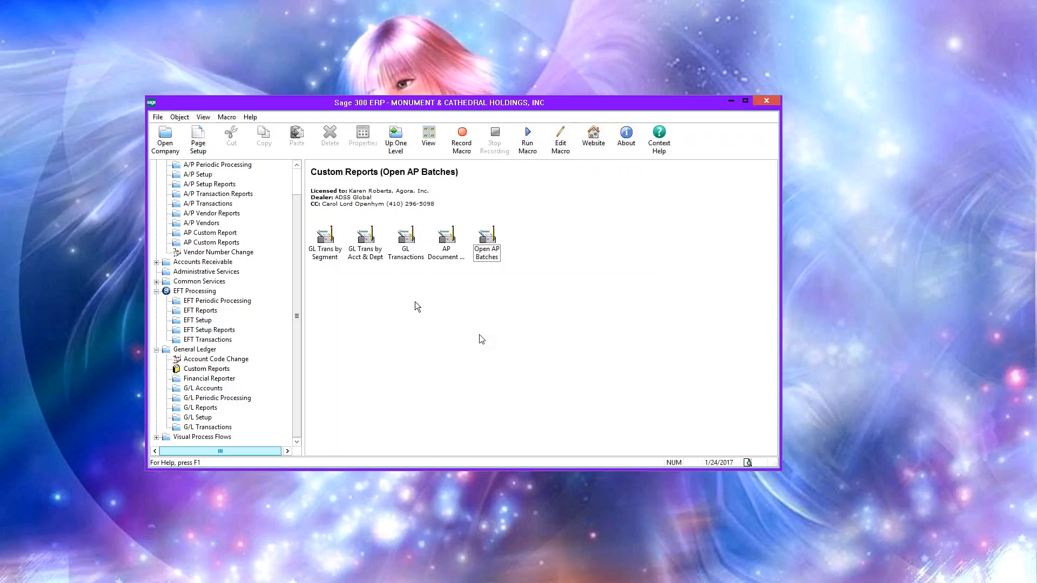
- Run the Open AP Batches custom report in Sage 300, view it maximized, and close the preview
{"action": "double_click", "coordinate": [487, 254]}
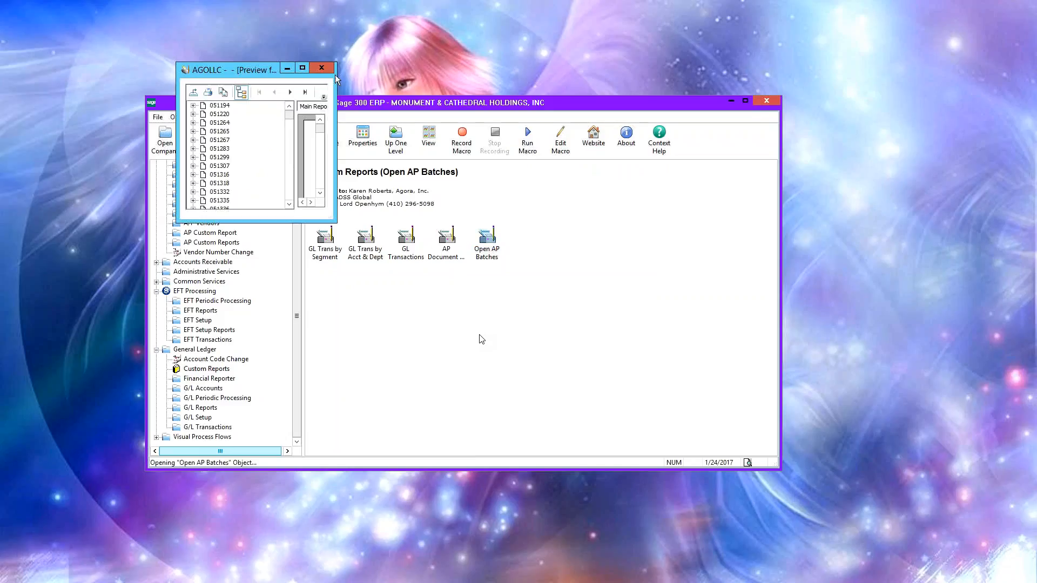
{"action": "left_click", "coordinate": [302, 68]}
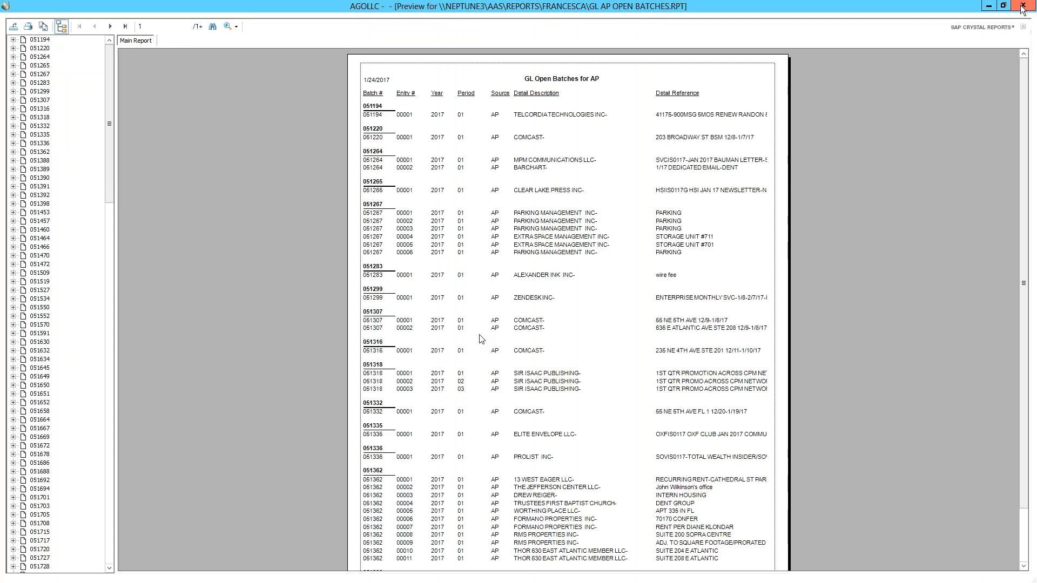
{"action": "left_click", "coordinate": [1023, 6]}
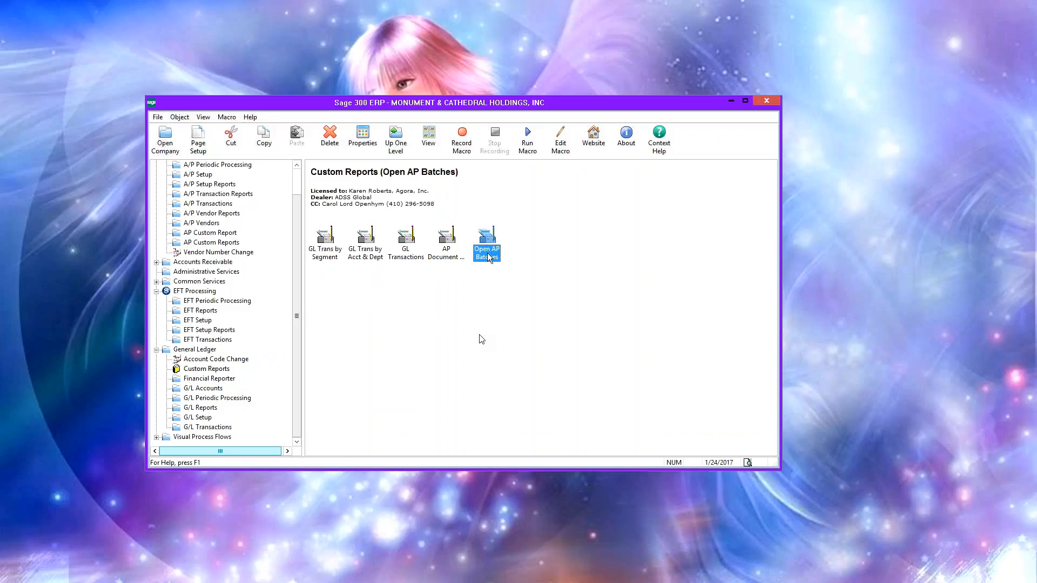
- Switch to the G/L Batch List and look through its open batches, ending on batch 052165
{"action": "right_click", "coordinate": [401, 323]}
{"action": "left_click", "coordinate": [339, 287]}
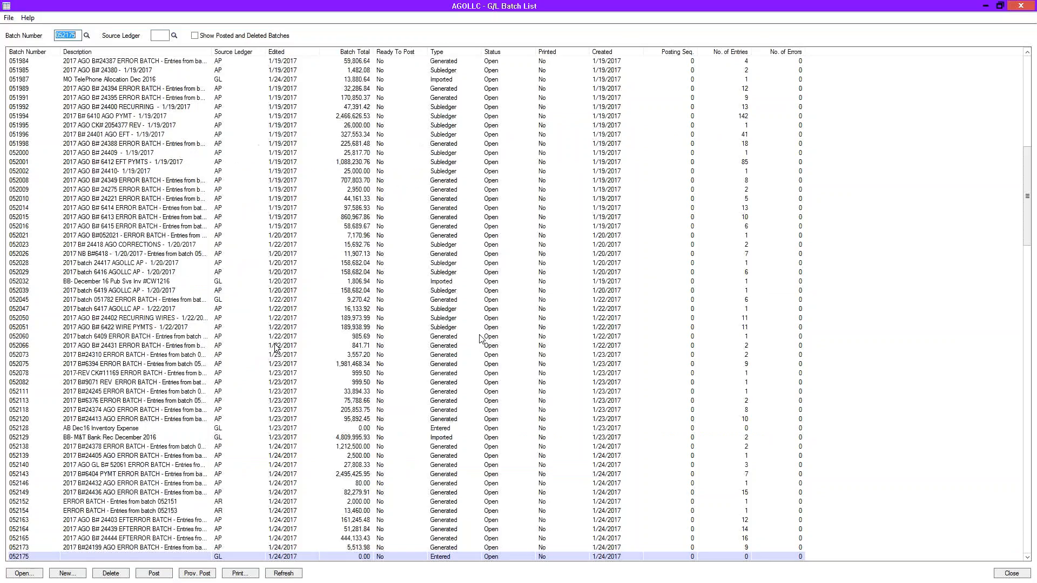
{"action": "left_click", "coordinate": [152, 299]}
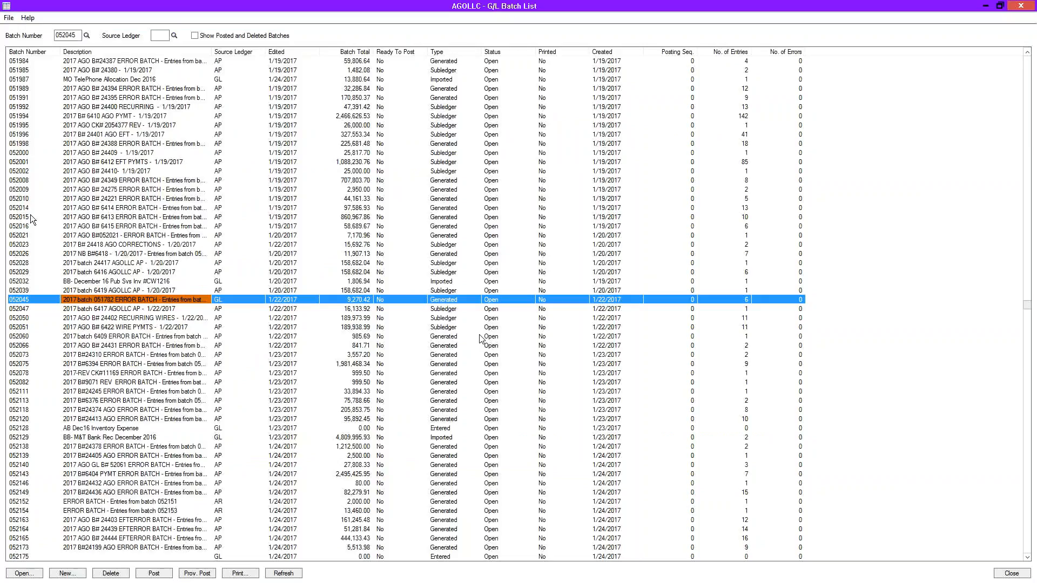
{"action": "left_click", "coordinate": [27, 556]}
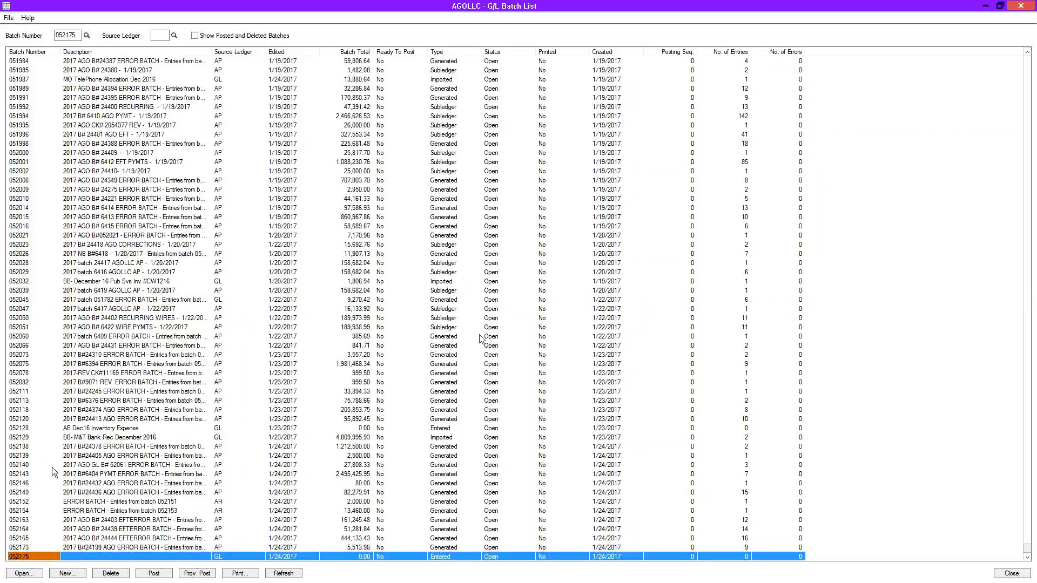
{"action": "key", "text": "Up"}
{"action": "key", "text": "Up"}
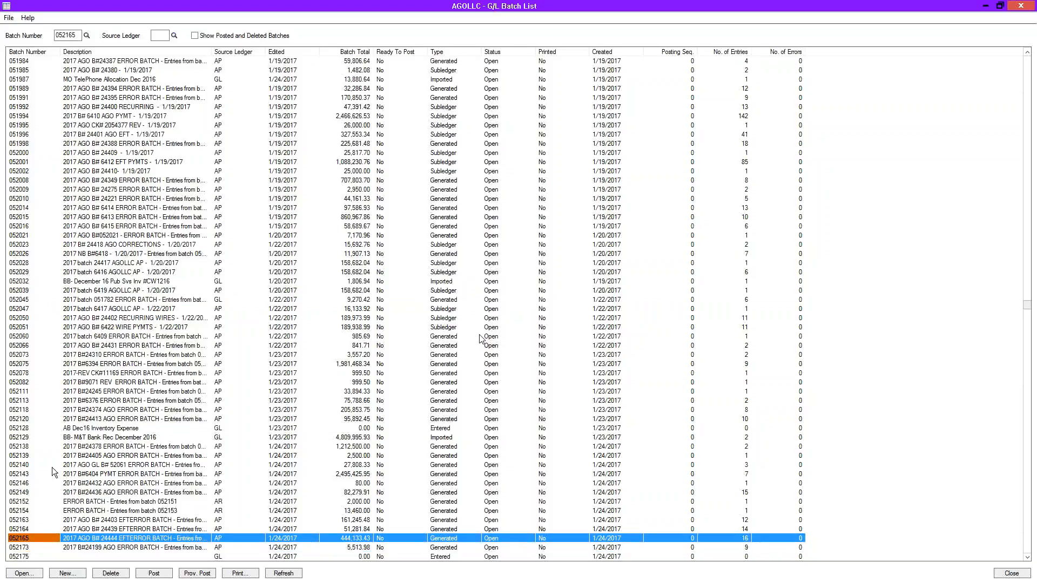
- Filter the G/L Batch List by source ledger AP
{"action": "left_click", "coordinate": [78, 34]}
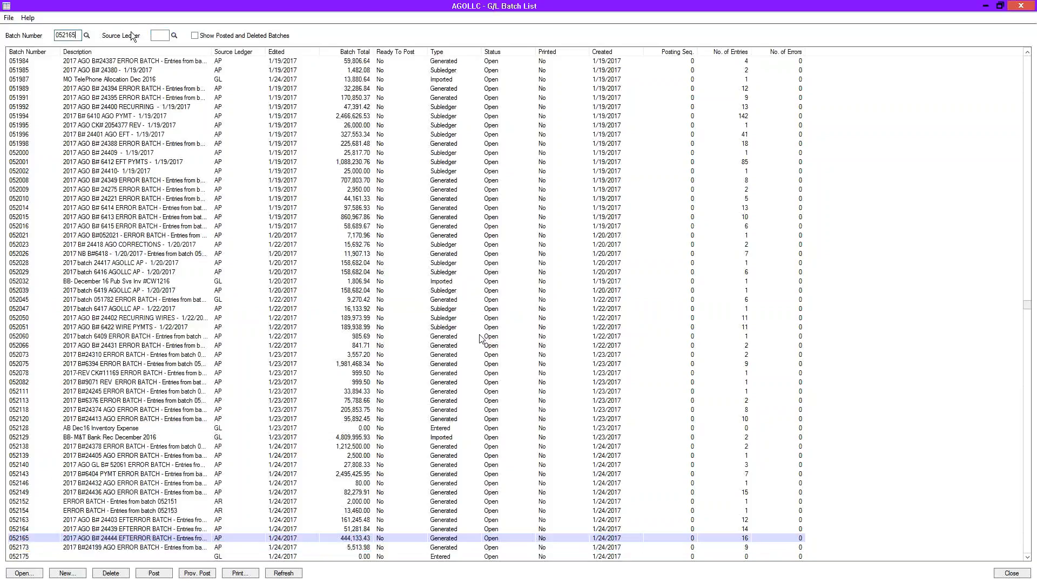
{"action": "left_click", "coordinate": [156, 37]}
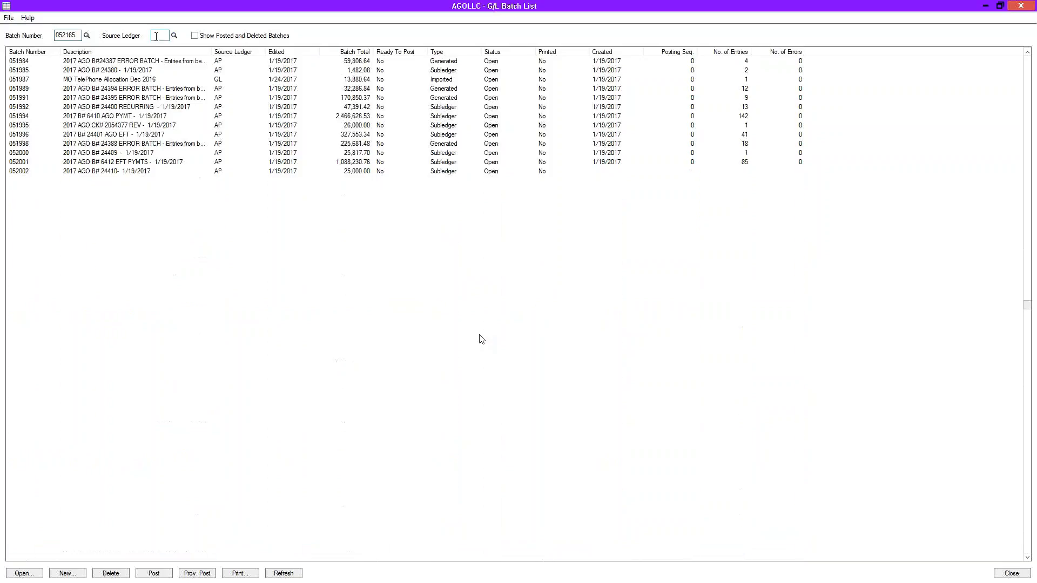
{"action": "type", "text": "AP"}
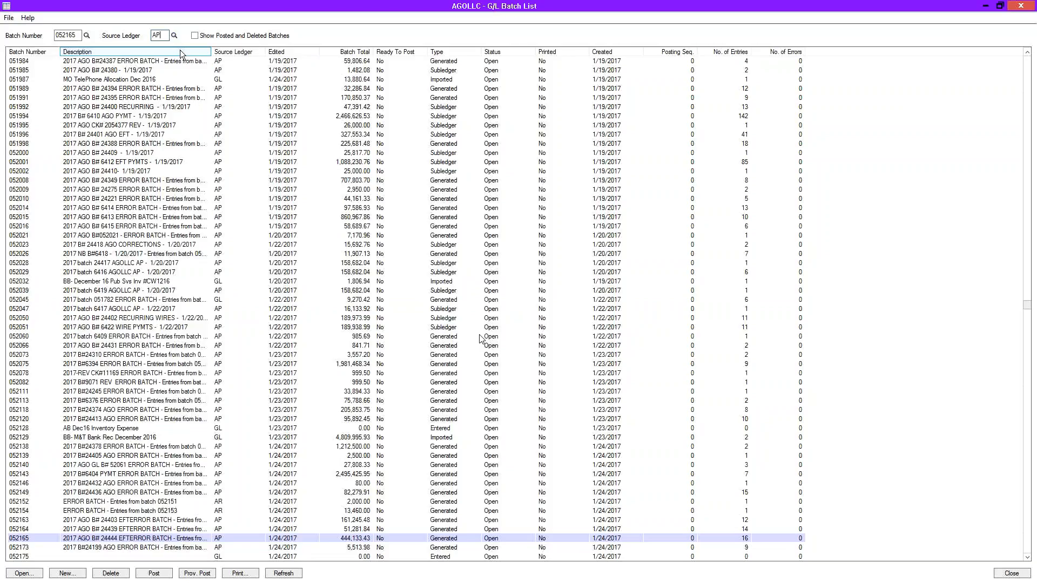
{"action": "key", "text": "Return"}
{"action": "key", "text": "Tab"}
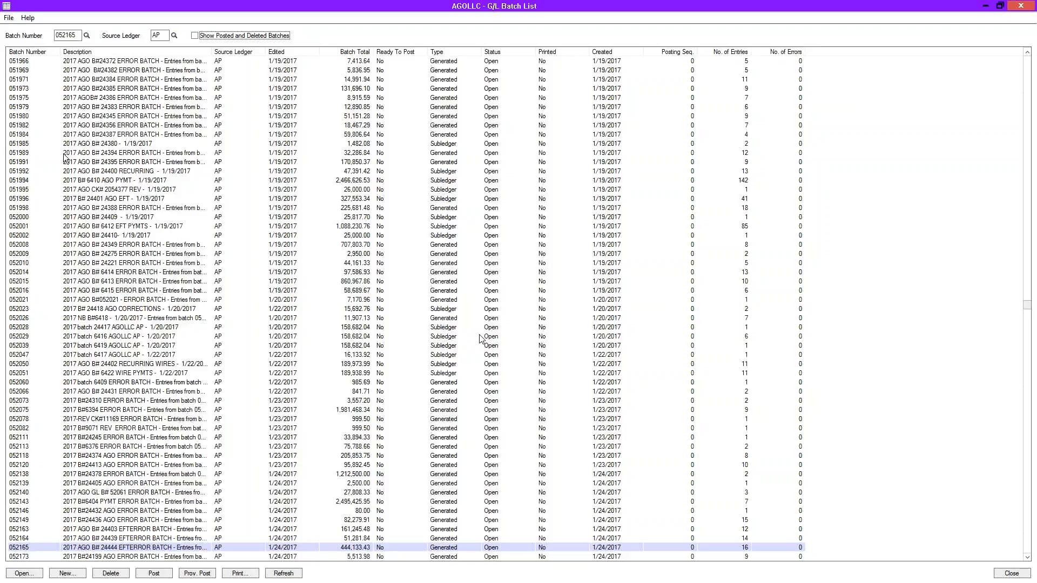
- Widen the Description column of the batch list to fit the full batch descriptions, and select batch 052010
{"action": "left_click", "coordinate": [22, 63]}
{"action": "left_click", "coordinate": [27, 62]}
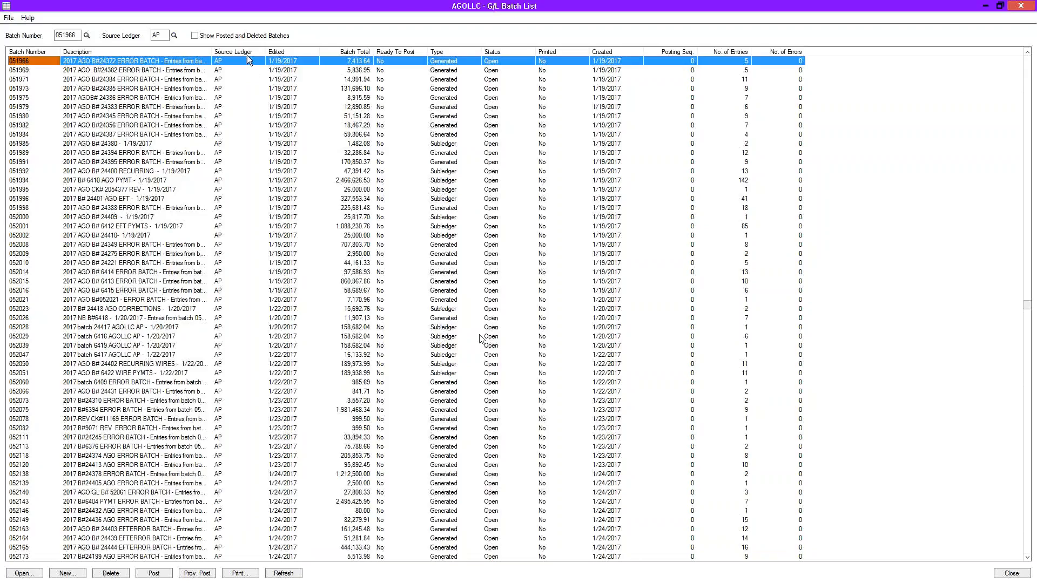
{"action": "left_click_drag", "start_coordinate": [269, 57], "coordinate": [331, 60]}
{"action": "left_click", "coordinate": [209, 265]}
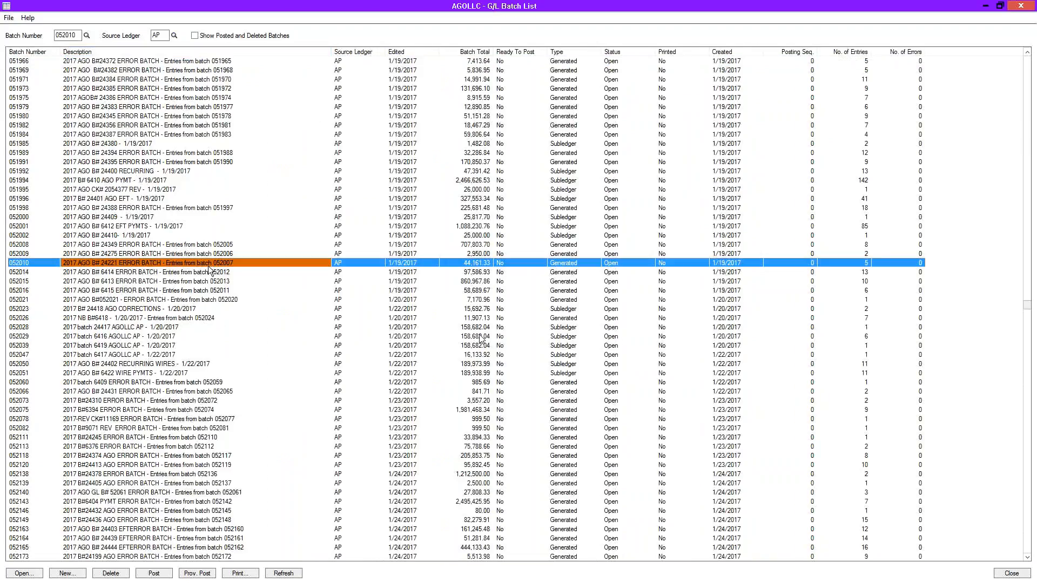
- Look back through the open AP batches from 052010 to the first one in the list, examining their descriptions and dates
{"action": "key", "text": "Up"}
{"action": "key", "text": "Up"}
{"action": "key", "text": "Up"}
{"action": "key", "text": "Up"}
{"action": "key", "text": "Up"}
{"action": "key", "text": "Up"}
{"action": "key", "text": "Up"}
{"action": "key", "text": "Up"}
{"action": "key", "text": "Up"}
{"action": "key", "text": "Up"}
{"action": "key", "text": "Up"}
{"action": "key", "text": "Up"}
{"action": "key", "text": "Up"}
{"action": "key", "text": "Up"}
{"action": "key", "text": "Up"}
{"action": "key", "text": "Up"}
{"action": "key", "text": "Up"}
{"action": "key", "text": "Up"}
{"action": "key", "text": "Up"}
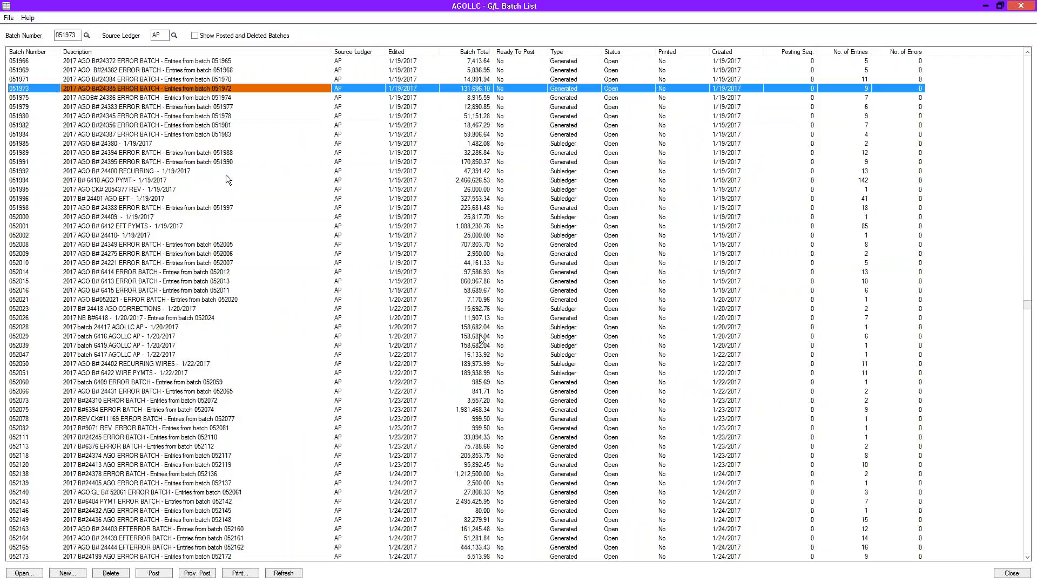
{"action": "key", "text": "Up"}
{"action": "key", "text": "Up"}
{"action": "key", "text": "Up"}
{"action": "key", "text": "Up"}
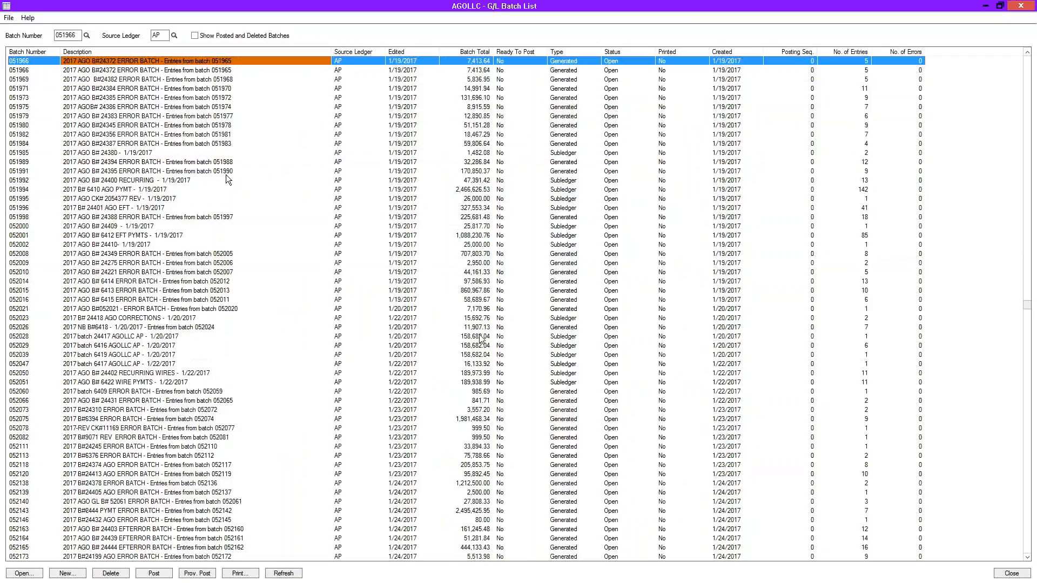
{"action": "key", "text": "Up"}
{"action": "key", "text": "Up"}
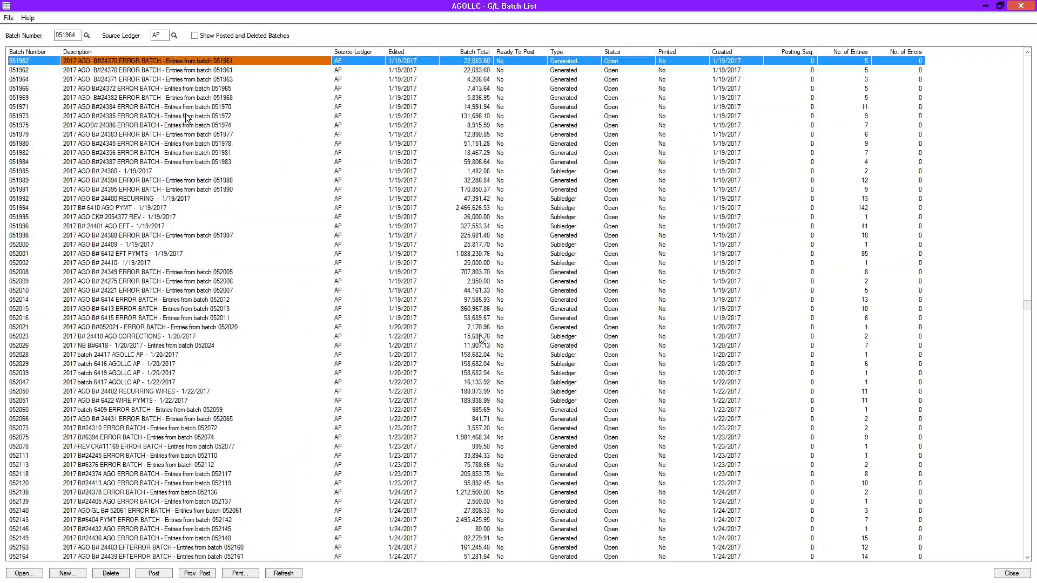
{"action": "key", "text": "Up"}
{"action": "key", "text": "Up"}
{"action": "key", "text": "Up"}
{"action": "key", "text": "Up"}
{"action": "key", "text": "Up"}
{"action": "key", "text": "Up"}
{"action": "key", "text": "Up"}
{"action": "key", "text": "Up"}
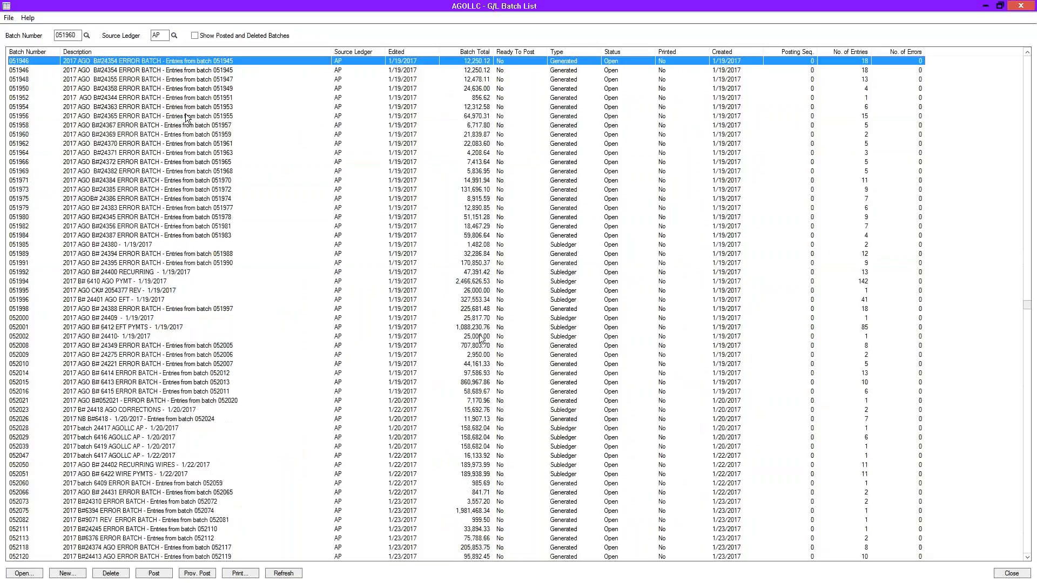
{"action": "key", "text": "Up"}
{"action": "key", "text": "Up"}
{"action": "key", "text": "Up"}
{"action": "key", "text": "Up"}
{"action": "key", "text": "Up"}
{"action": "key", "text": "Up"}
{"action": "key", "text": "Up"}
{"action": "key", "text": "Up"}
{"action": "key", "text": "Up"}
{"action": "key", "text": "Up"}
{"action": "key", "text": "Up"}
{"action": "key", "text": "Up"}
{"action": "key", "text": "Up"}
{"action": "key", "text": "Up"}
{"action": "key", "text": "Up"}
{"action": "key", "text": "Up"}
{"action": "key", "text": "Up"}
{"action": "key", "text": "Up"}
{"action": "key", "text": "Up"}
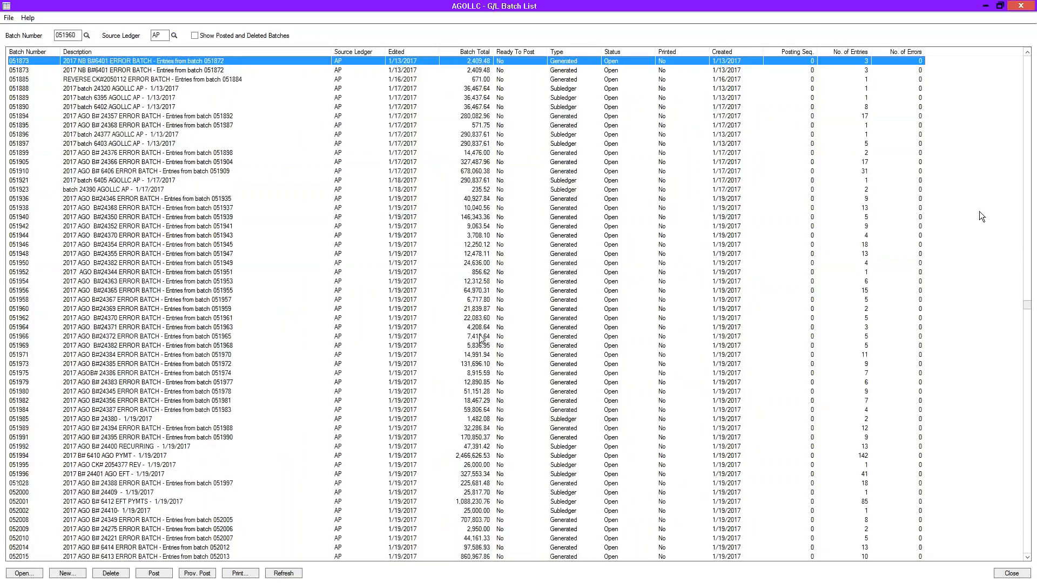
{"action": "key", "text": "Up"}
{"action": "key", "text": "Up"}
{"action": "key", "text": "Up"}
{"action": "key", "text": "Up"}
{"action": "key", "text": "Up"}
{"action": "key", "text": "Up"}
{"action": "key", "text": "Up"}
{"action": "key", "text": "Up"}
{"action": "key", "text": "Up"}
{"action": "key", "text": "Up"}
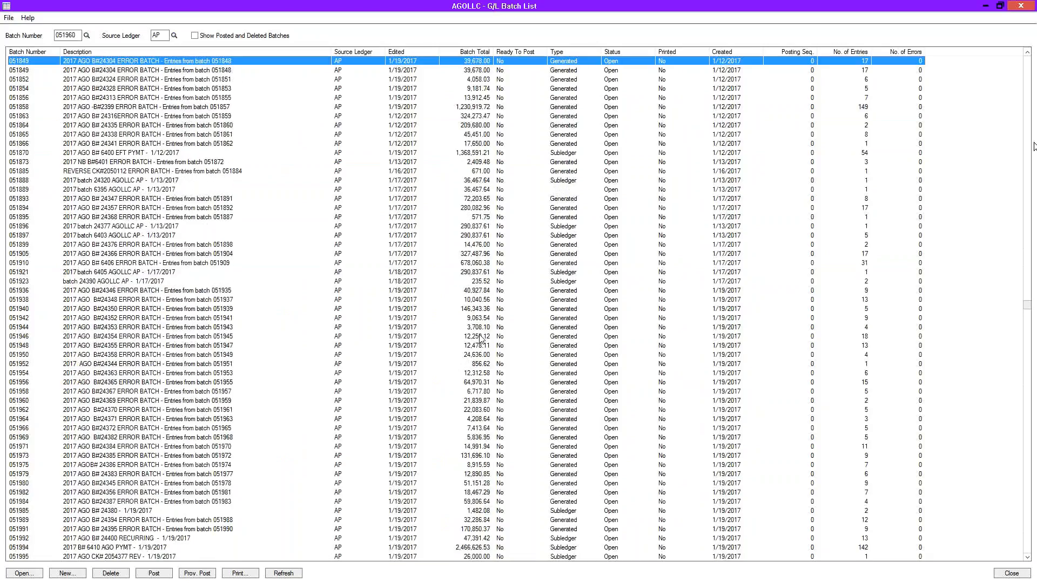
{"action": "key", "text": "Up"}
{"action": "key", "text": "Up"}
{"action": "key", "text": "Up"}
{"action": "key", "text": "Up"}
{"action": "key", "text": "Up"}
{"action": "key", "text": "Up"}
{"action": "key", "text": "Up"}
{"action": "key", "text": "Up"}
{"action": "key", "text": "Up"}
{"action": "key", "text": "Up"}
{"action": "key", "text": "Up"}
{"action": "key", "text": "Up"}
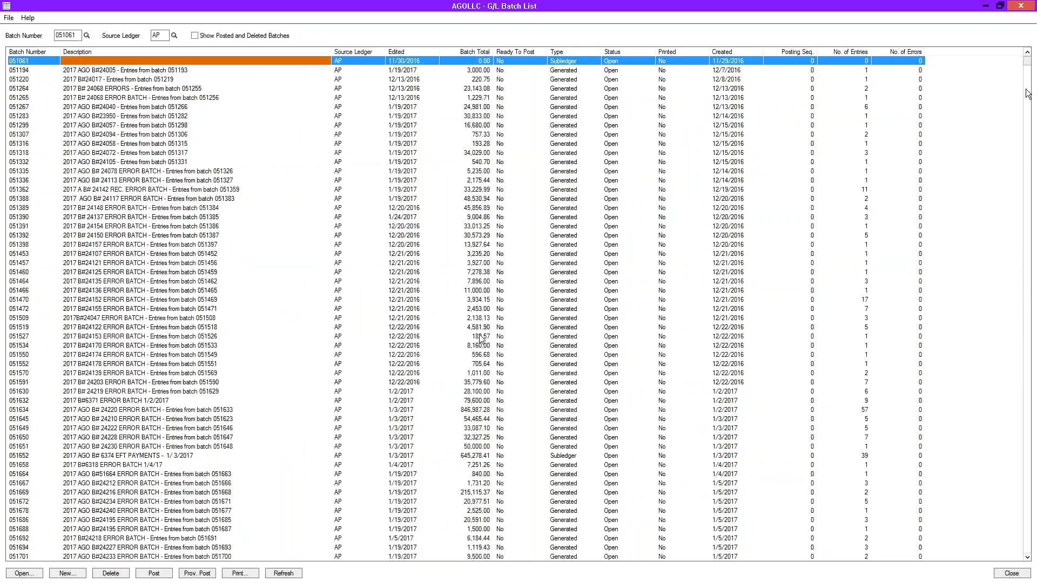
{"action": "key", "text": "Up"}
{"action": "key", "text": "Up"}
{"action": "key", "text": "Up"}
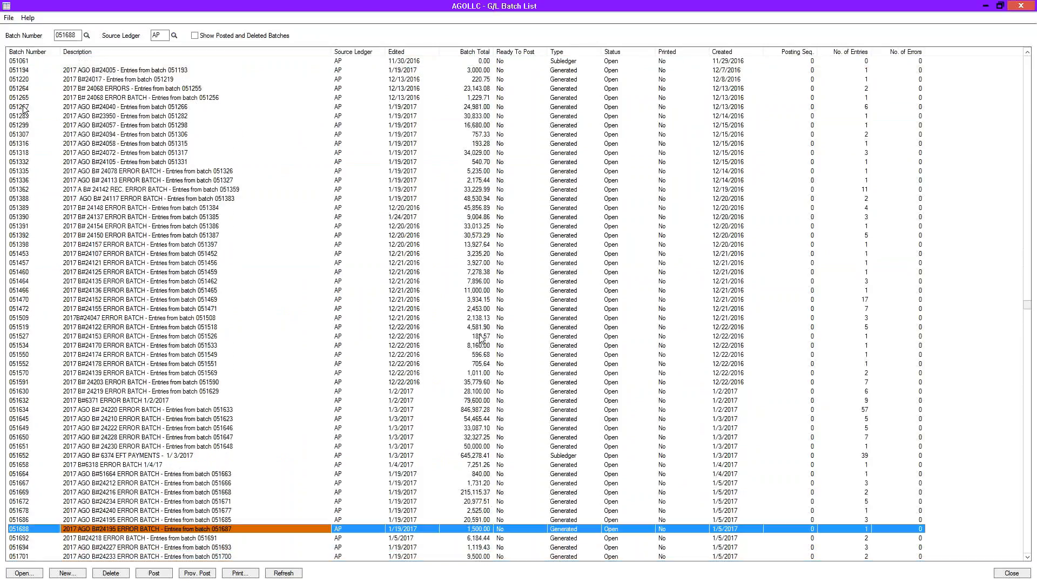
- Review the date and year/period of the journal entry in batch 051267, and close both the entry and the G/L Batch List
{"action": "left_click", "coordinate": [35, 107]}
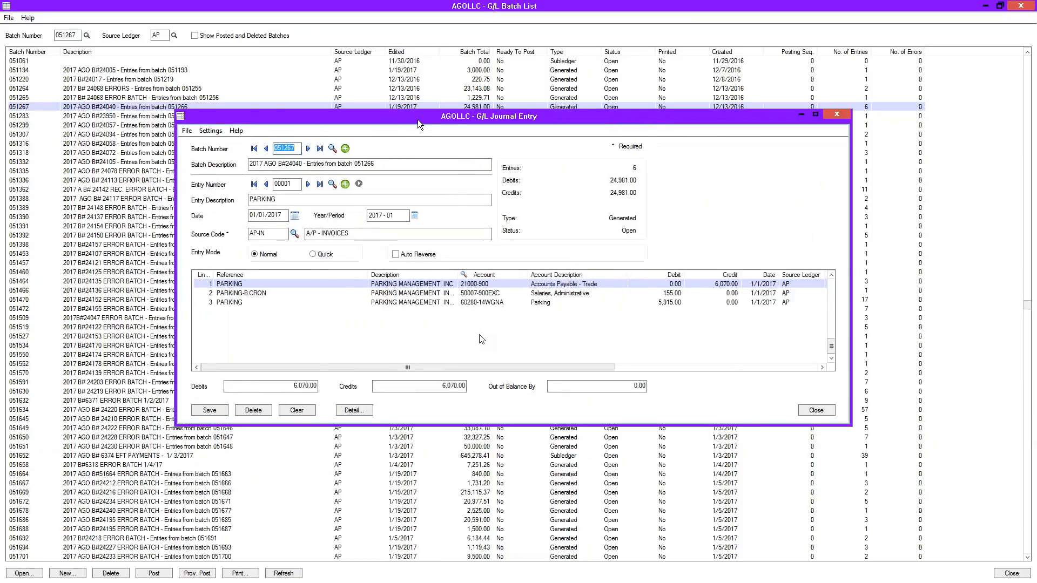
{"action": "left_click_drag", "start_coordinate": [419, 124], "coordinate": [330, 124]}
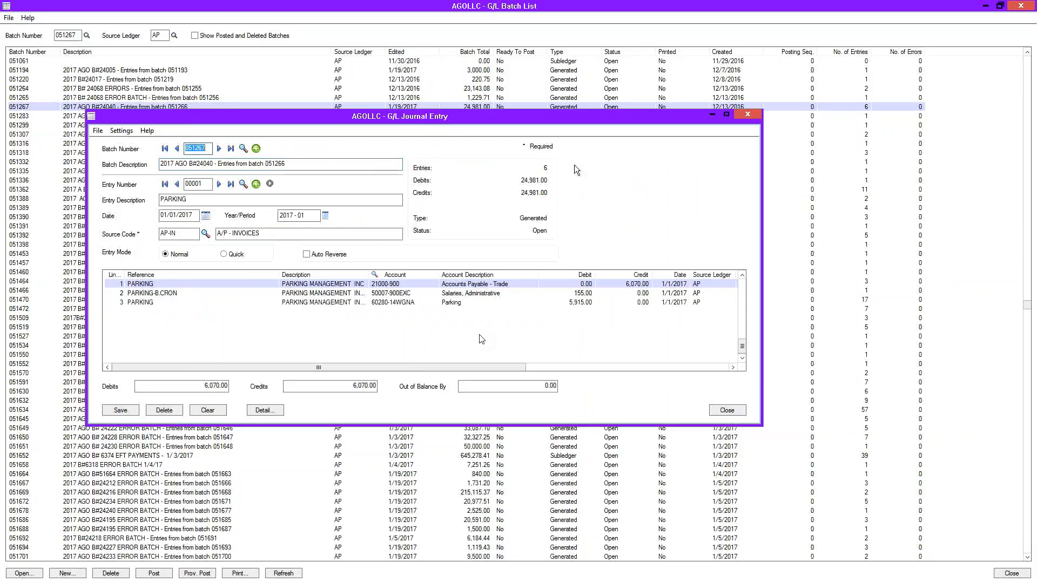
{"action": "left_click", "coordinate": [744, 115]}
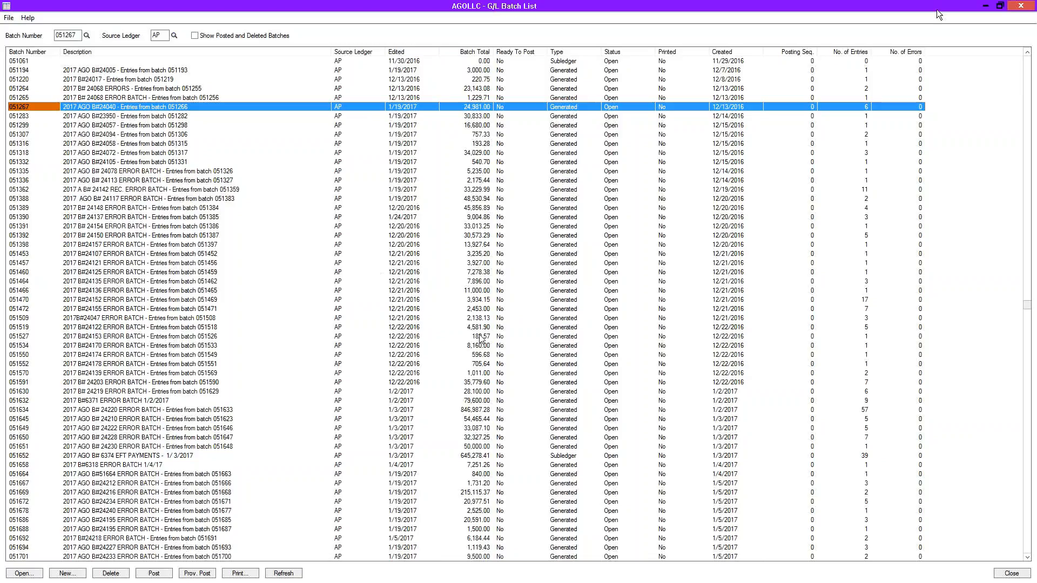
{"action": "left_click", "coordinate": [1000, 6]}
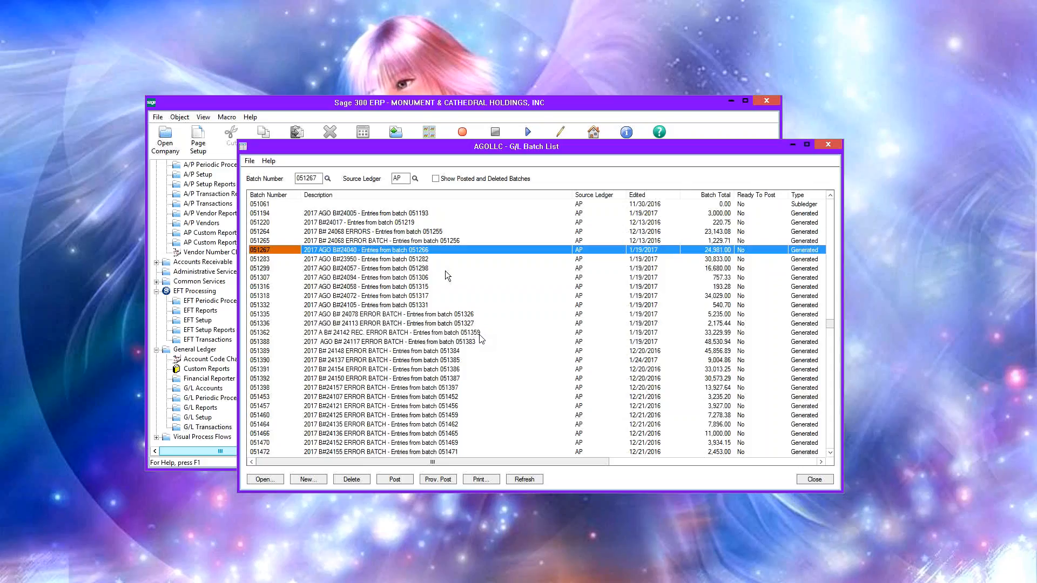
{"action": "left_click", "coordinate": [834, 145]}
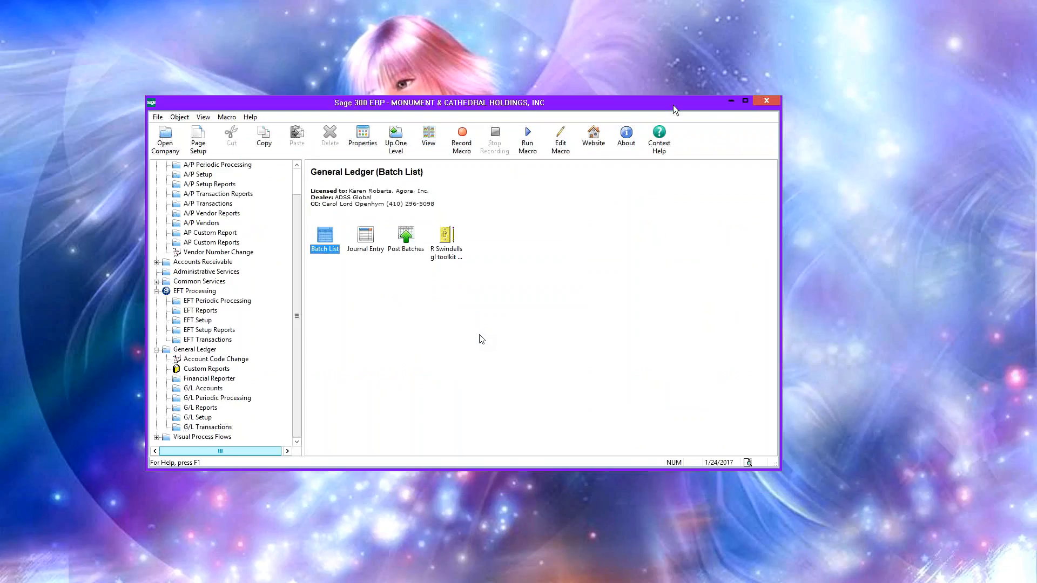